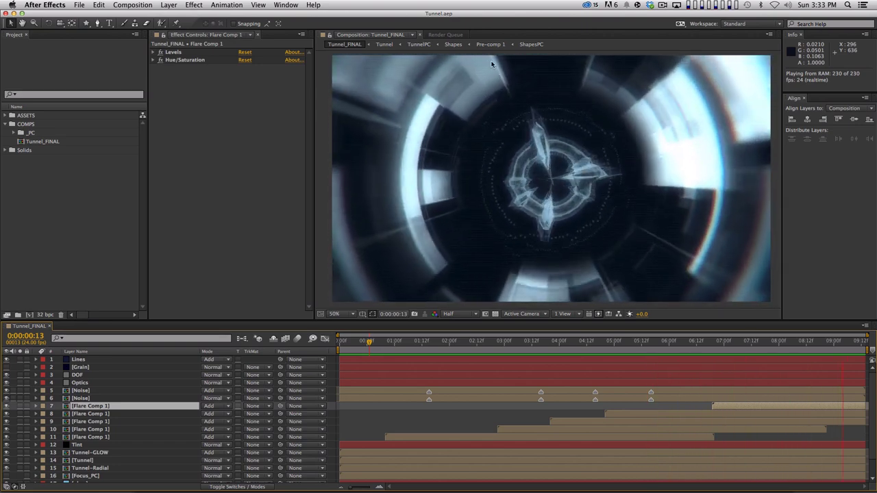
# Switch to Chrome and play the ORA Prophecy video from the beginning as a visual reference
pyautogui.press('space')
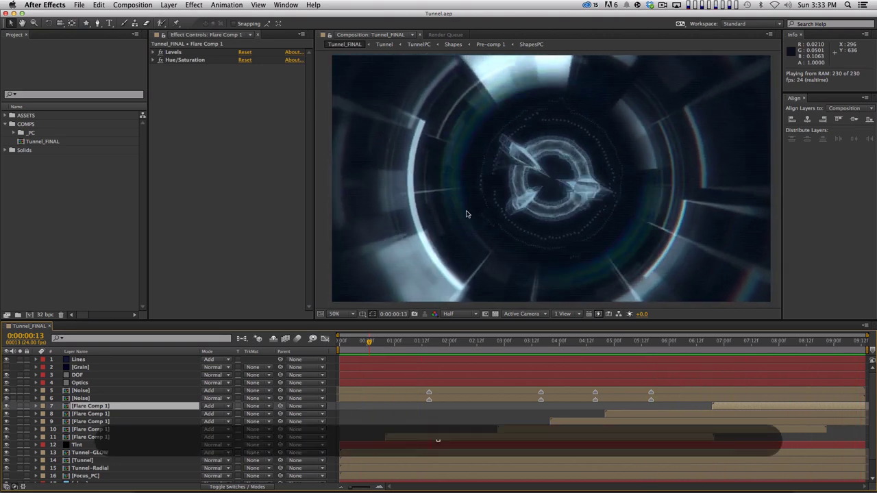
pyautogui.press('super+Tab')
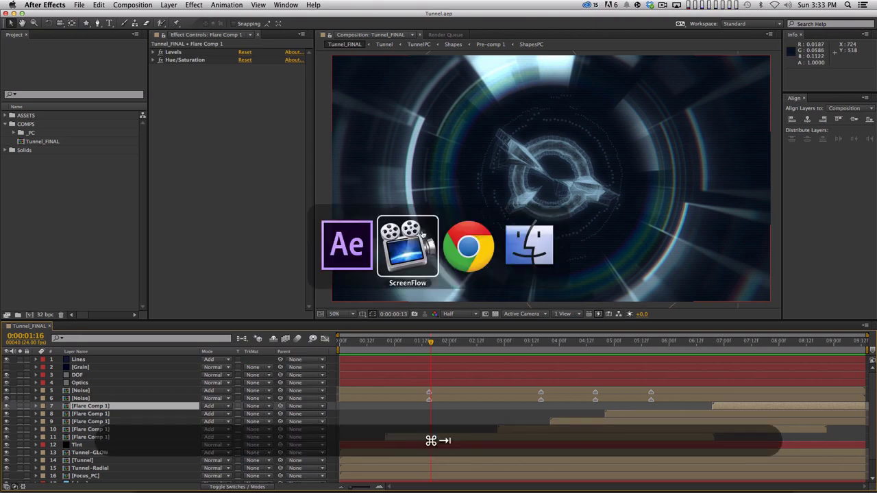
pyautogui.click(488, 252)
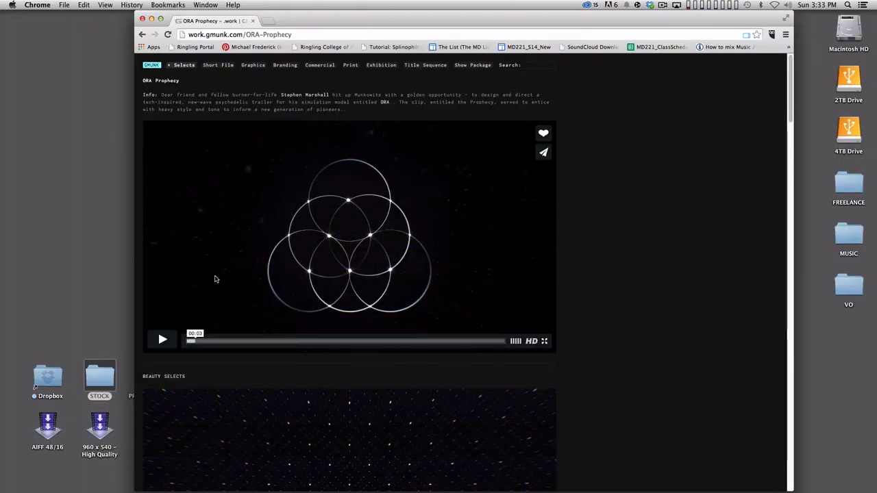
pyautogui.moveTo(199, 340); pyautogui.dragTo(171, 341)
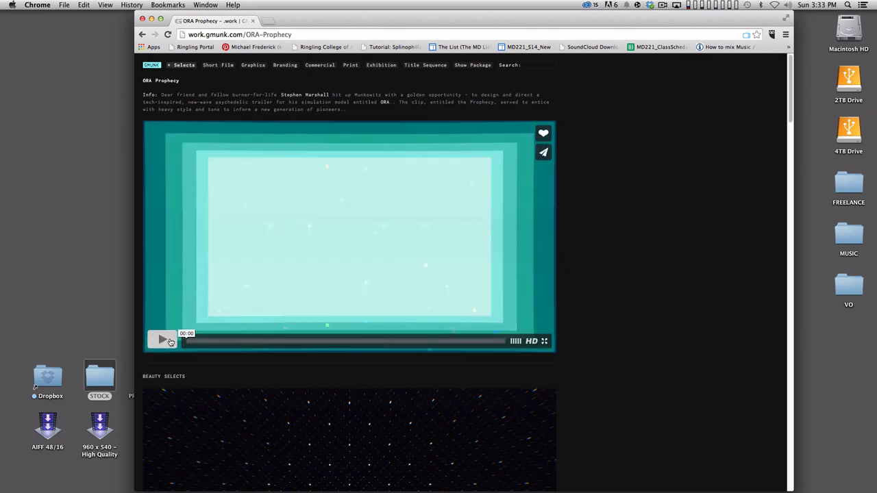
pyautogui.click(164, 341)
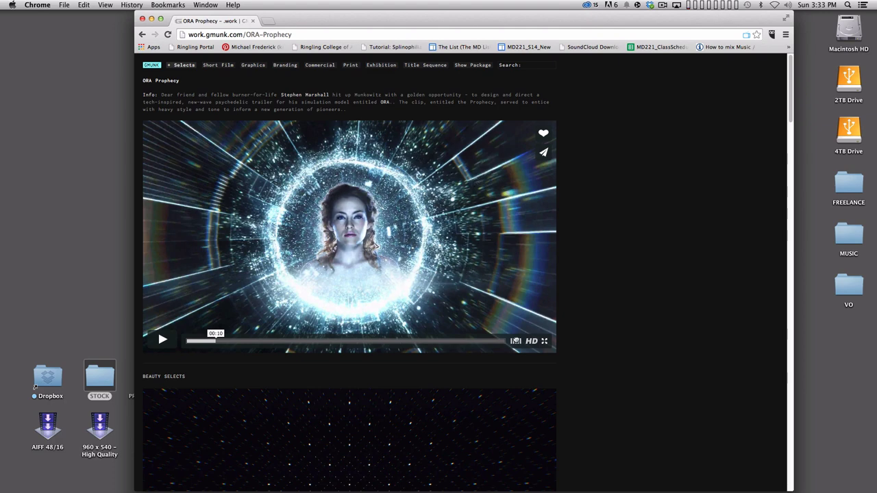
# Switch back to After Effects and create a 10-second HDTV 1080 24 composition named Test
pyautogui.press('super+Tab')
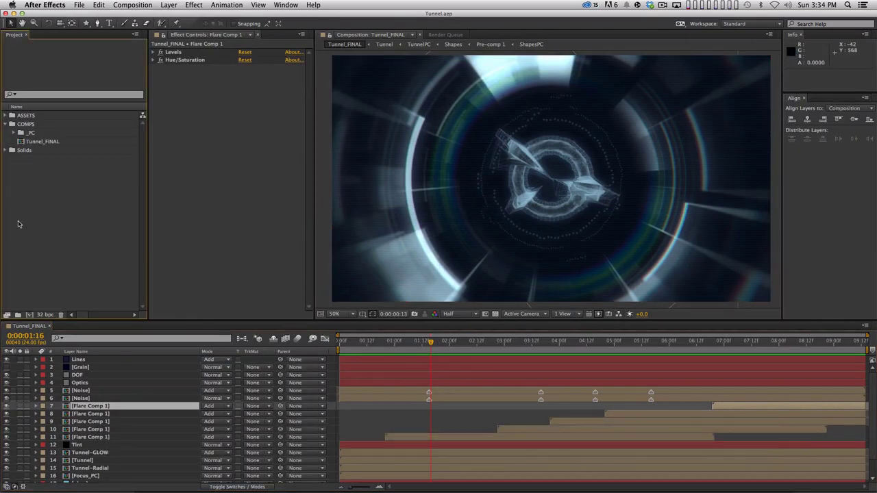
pyautogui.press('super+n')
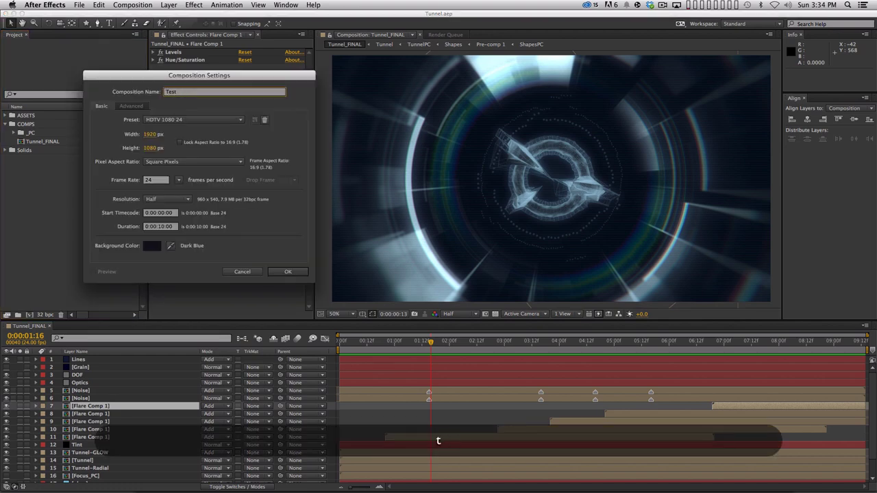
pyautogui.press('Return')
# Draw a thin white rectangle spanning slightly beyond the full width of the composition near its vertical middle
pyautogui.moveTo(86, 23)
pyautogui.mouseDown()
pyautogui.moveTo(109, 35)
pyautogui.moveTo(113, 26)
pyautogui.mouseUp()
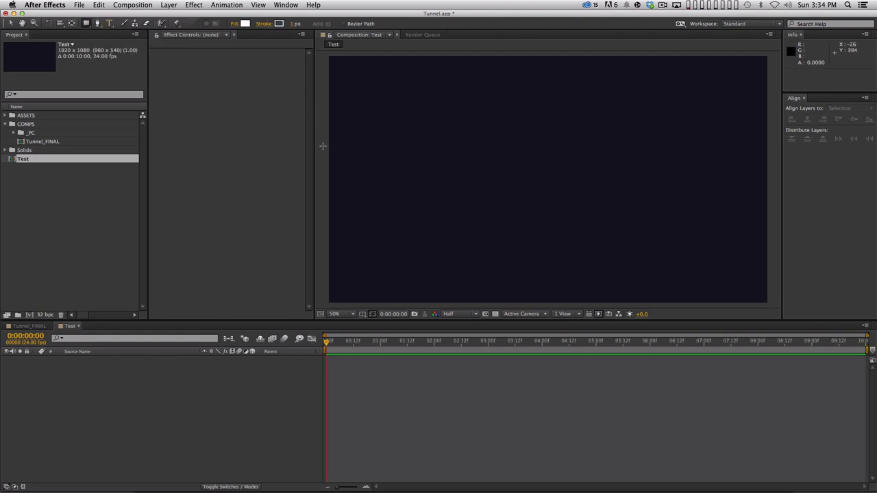
pyautogui.moveTo(327, 163); pyautogui.dragTo(774, 179)
pyautogui.press('v')
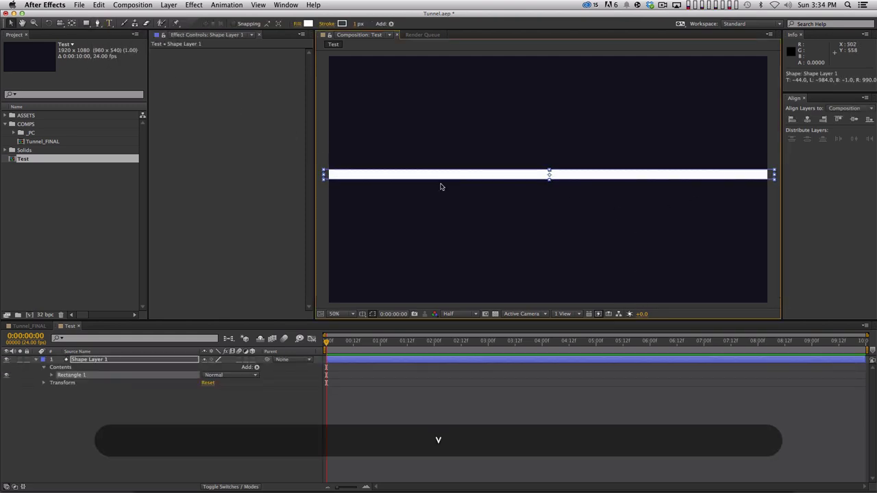
pyautogui.click(214, 429)
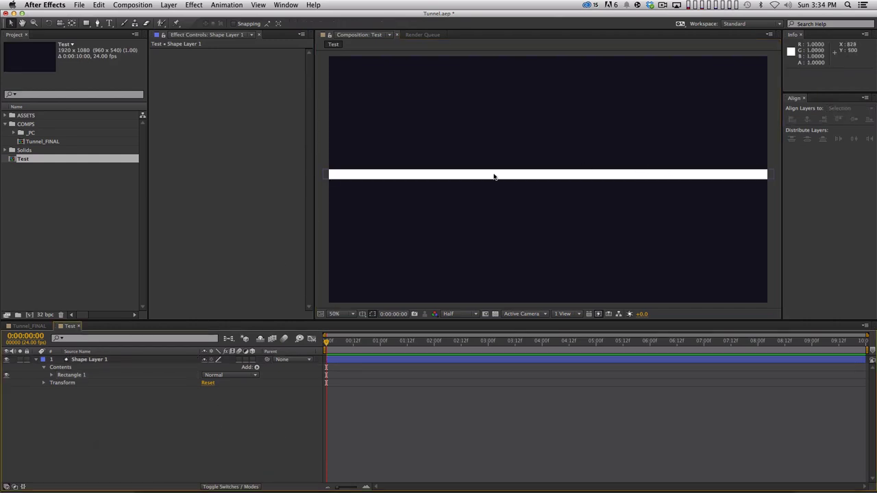
# Add a comp-sized adjustment layer named Adjust above the shape layer
pyautogui.press('super+y')
pyautogui.write('Adj')
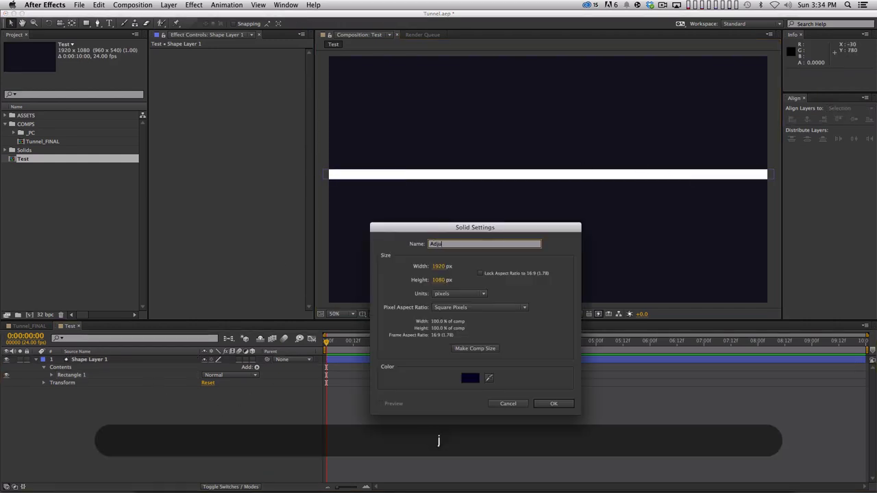
pyautogui.write('ust')
pyautogui.press('Return')
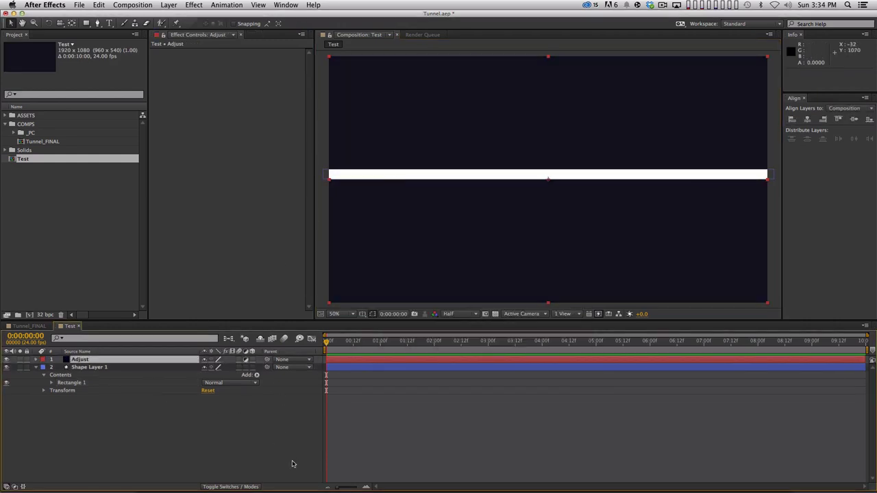
# Apply the Polar Coordinates effect to the Adjust layer with the conversion type Rect to Polar
pyautogui.click(194, 5)
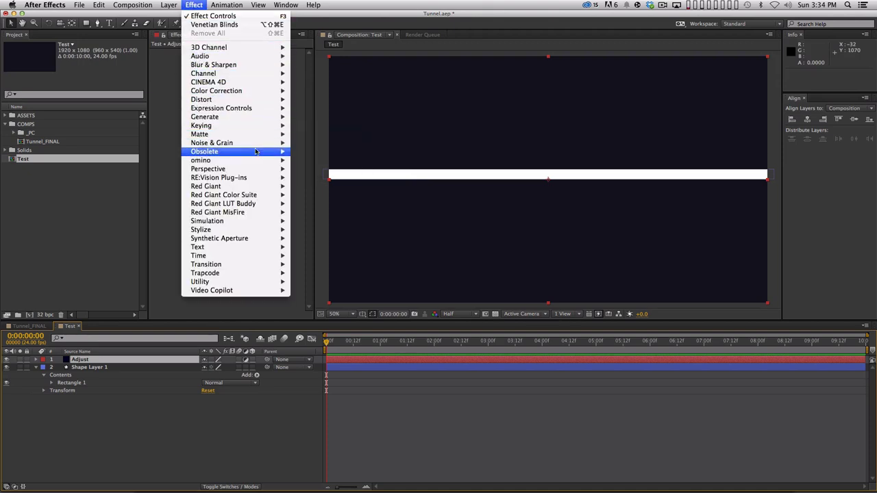
pyautogui.moveTo(246, 100)
pyautogui.click(363, 318)
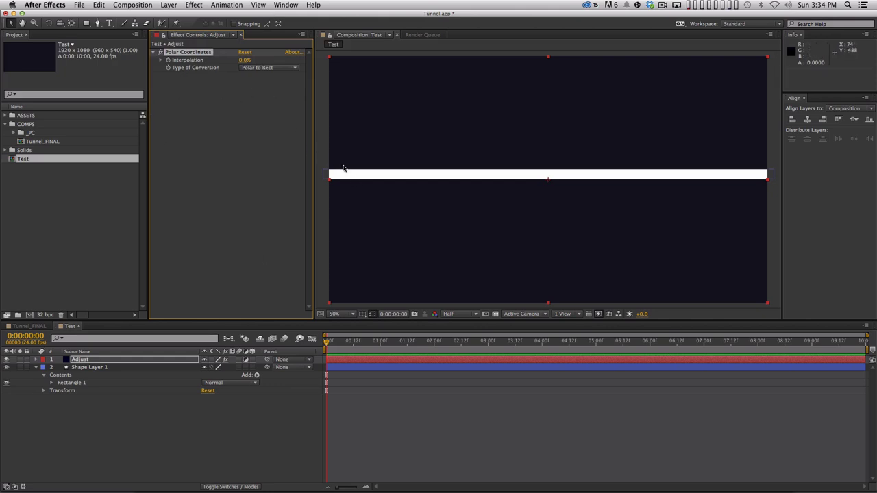
pyautogui.click(256, 69)
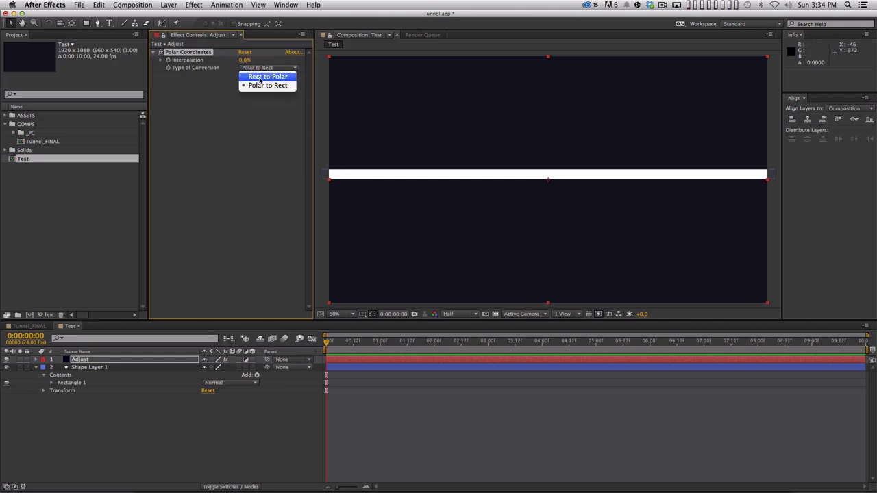
pyautogui.click(277, 78)
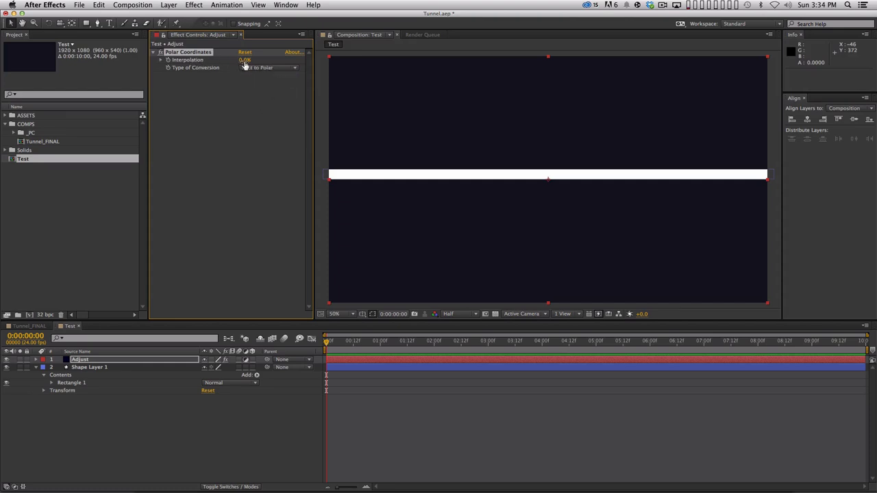
# Raise the Polar Coordinates interpolation to 100% to bend the bar into a ring and return it to 0%
pyautogui.moveTo(245, 60); pyautogui.dragTo(394, 87)
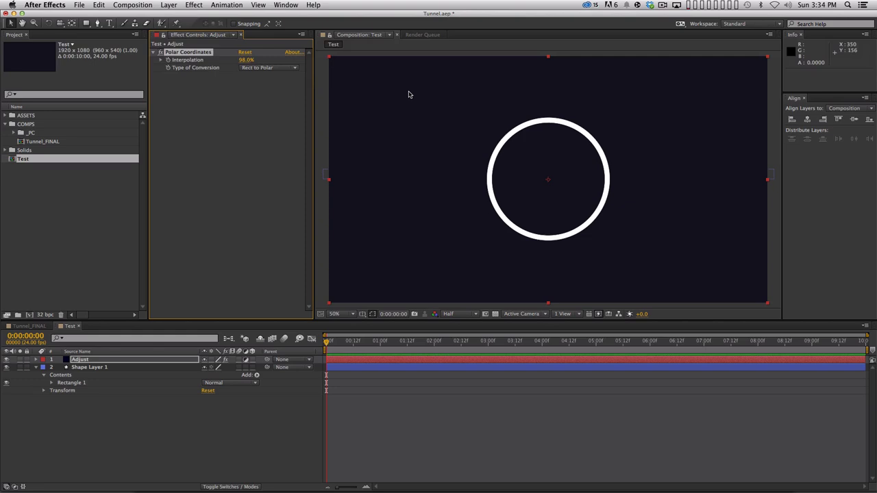
pyautogui.moveTo(248, 65); pyautogui.dragTo(280, 56)
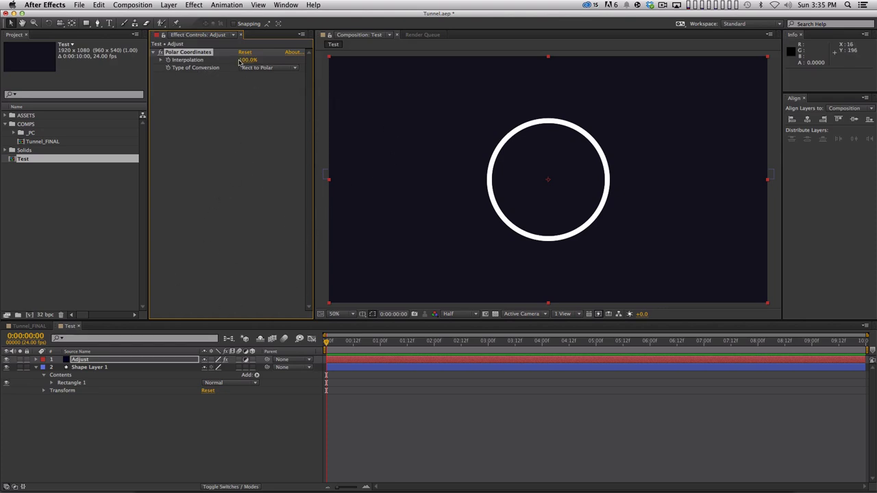
pyautogui.moveTo(245, 60); pyautogui.dragTo(3, 189)
# Move the white bar's shape layer straight up to just above the composition's top edge, at about Y -24
pyautogui.click(133, 368)
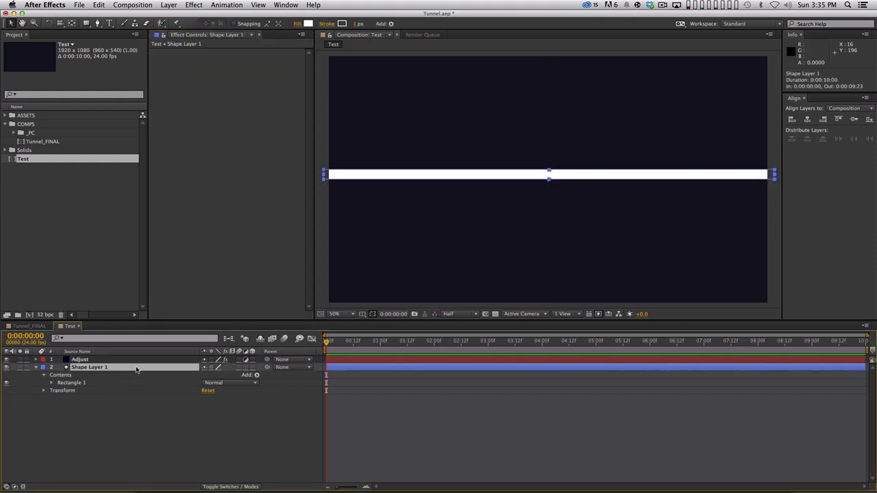
pyautogui.moveTo(469, 183); pyautogui.dragTo(474, 70)
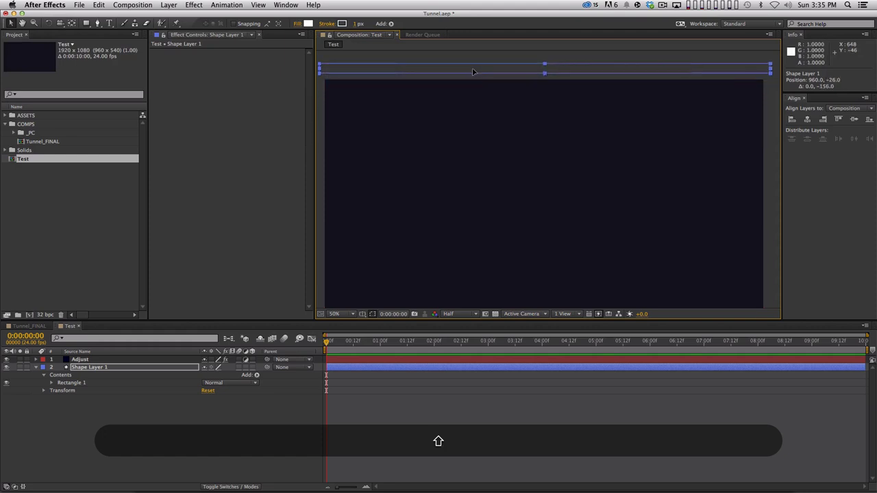
pyautogui.moveTo(466, 116); pyautogui.dragTo(469, 106)
# Separate the shape layer's position dimensions and set a starting Y Position keyframe at 0 seconds
pyautogui.press('p')
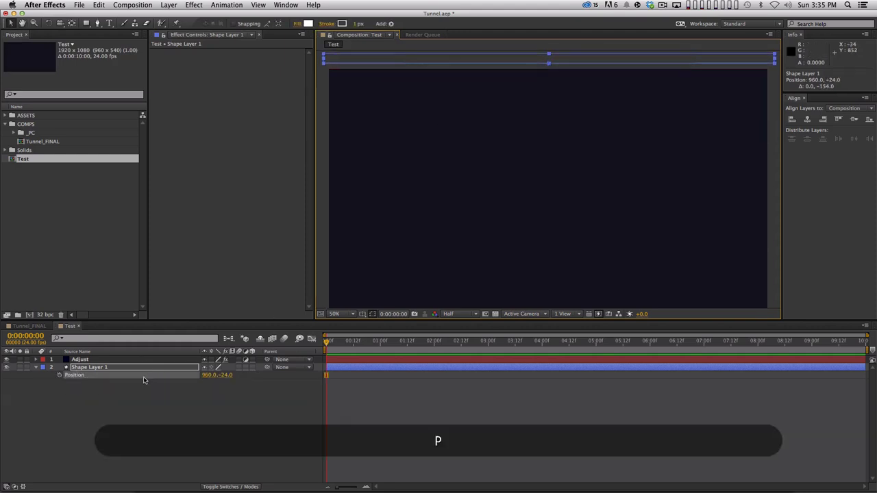
pyautogui.keyDown('ctrl'); pyautogui.click(79, 377); pyautogui.keyUp('ctrl')
pyautogui.click(100, 390)
pyautogui.click(59, 387)
pyautogui.click(59, 383)
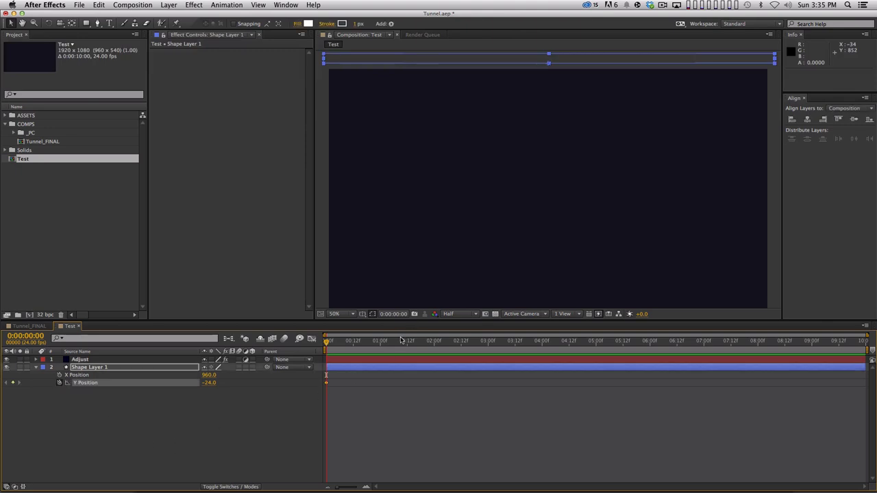
# At 1 second, move the bar straight down to a Y Position of about 830 and preview the motion
pyautogui.click(379, 343)
pyautogui.moveTo(470, 60); pyautogui.dragTo(485, 254)
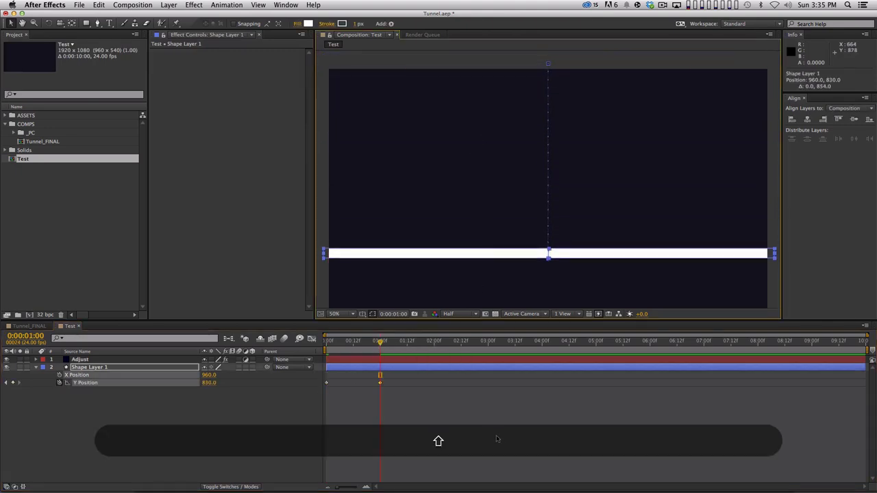
pyautogui.press('KP_0')
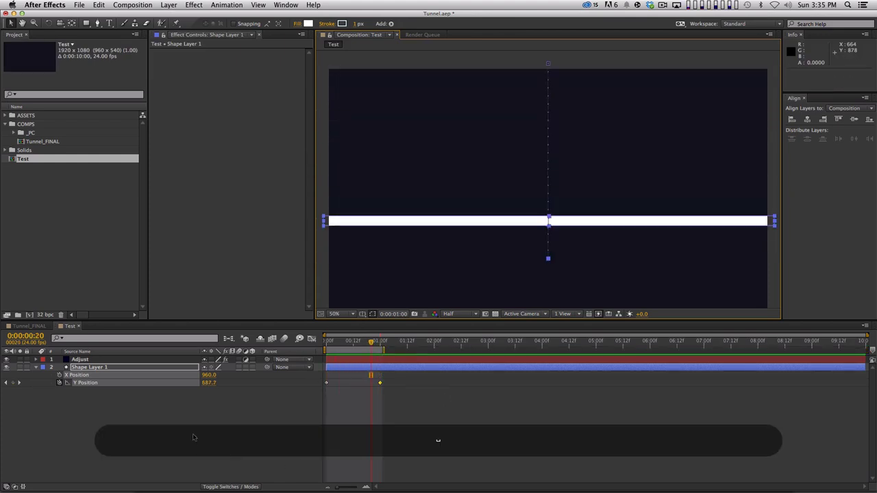
# Set the Polar Coordinates interpolation on the Adjust layer to 100% and preview the expanding ring
pyautogui.click(107, 362)
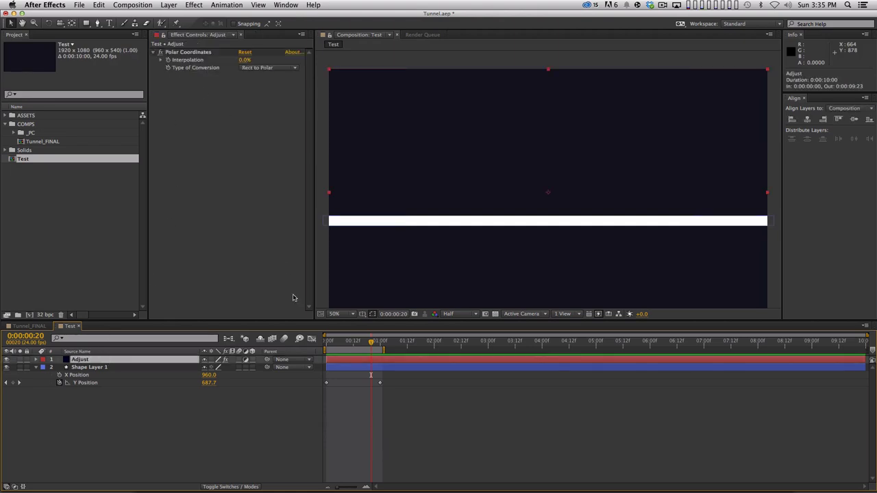
pyautogui.moveTo(240, 64); pyautogui.dragTo(405, 20)
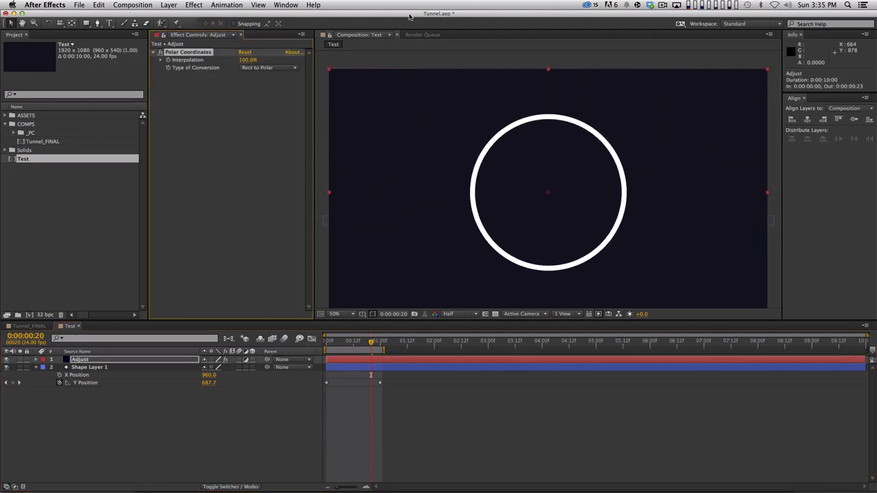
pyautogui.press('KP_0')
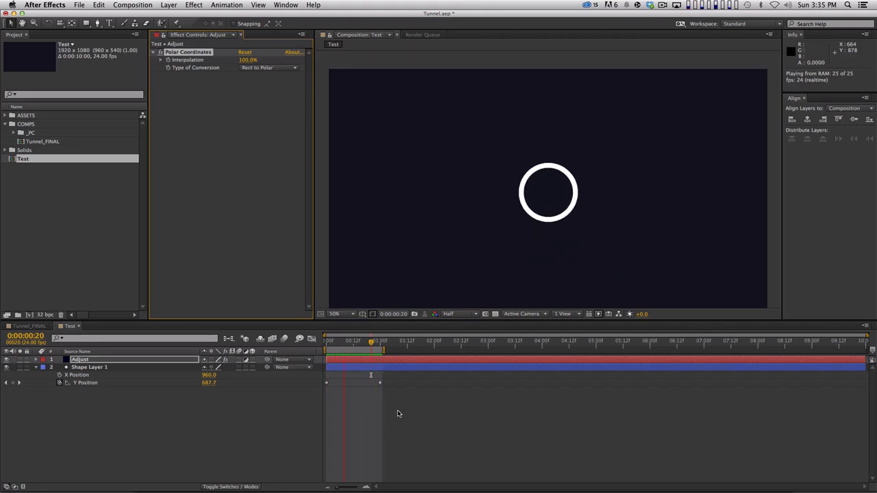
pyautogui.press('space')
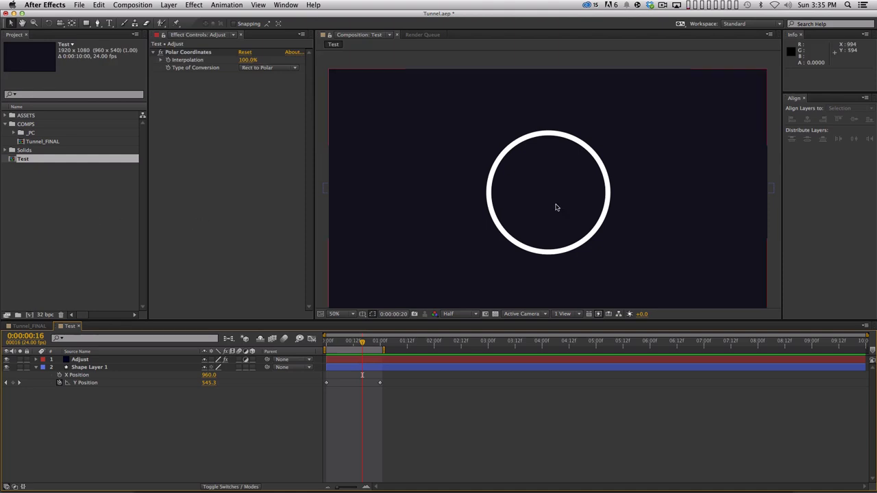
# Hide the Adjust layer and delete the white bar's shape layer
pyautogui.moveTo(195, 449); pyautogui.dragTo(2, 291)
pyautogui.click(259, 448)
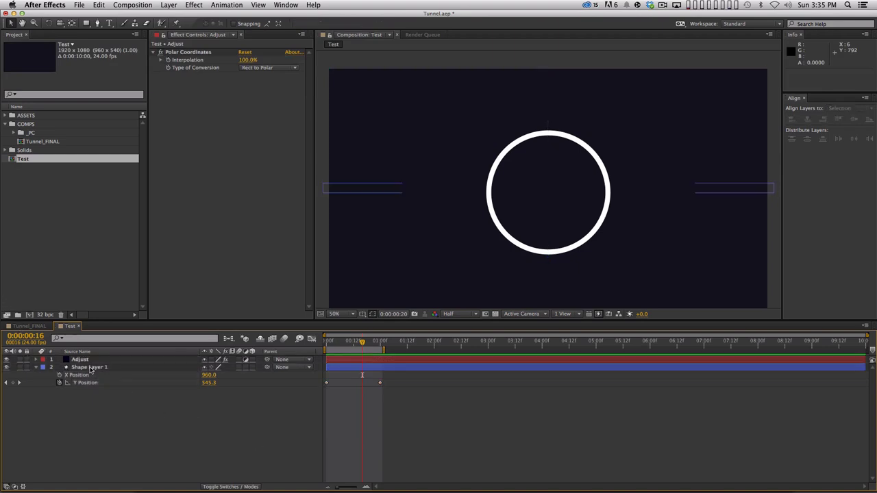
pyautogui.click(89, 368)
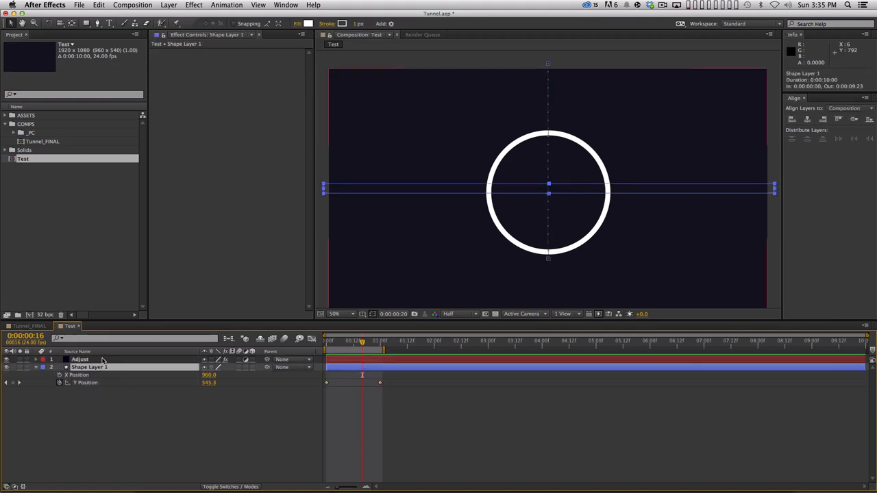
pyautogui.click(89, 359)
pyautogui.click(96, 368)
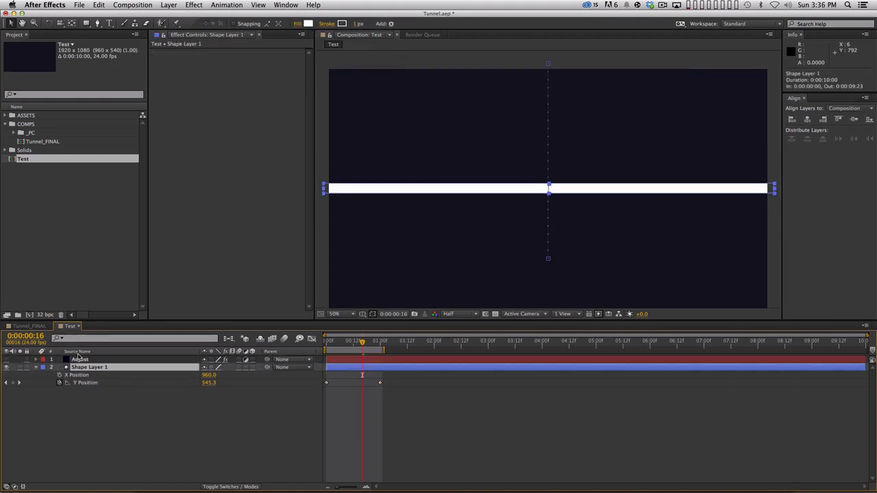
pyautogui.press('BackSpace')
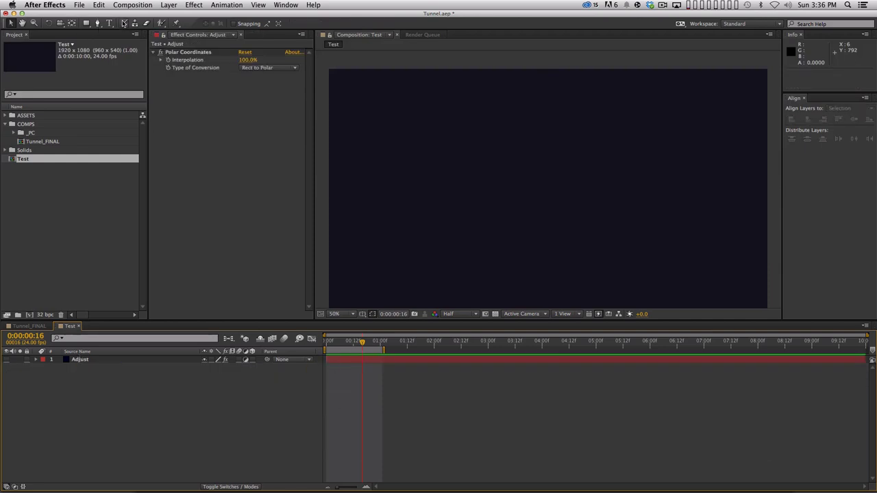
# Add a star shape layer filling the composition's height and place the Adjust layer above it
pyautogui.click(87, 23)
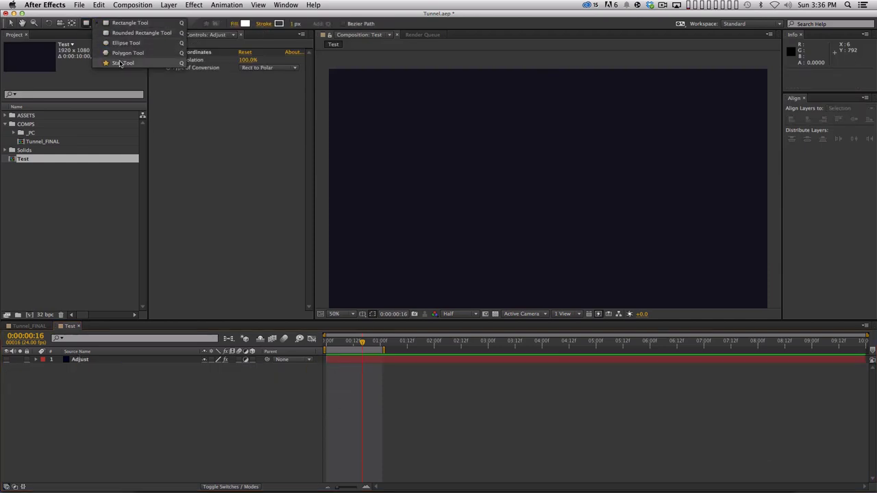
pyautogui.click(123, 62)
pyautogui.doubleClick(87, 23)
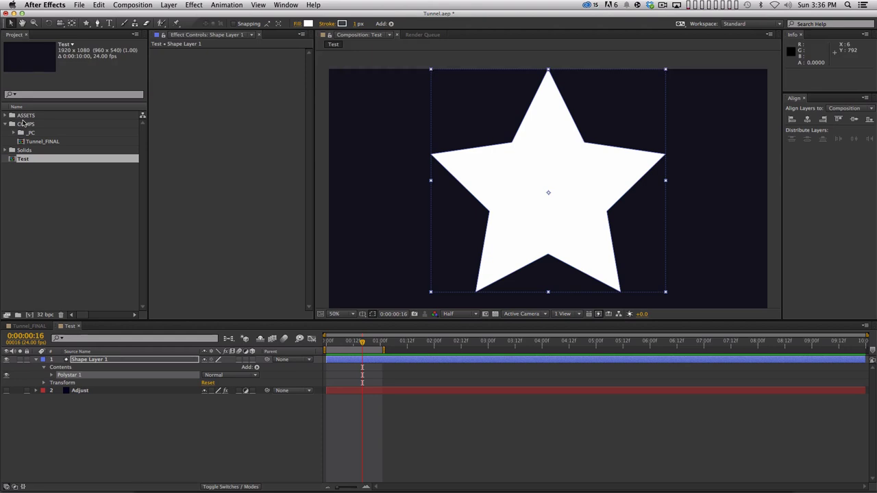
pyautogui.click(129, 362)
pyautogui.moveTo(162, 401); pyautogui.dragTo(149, 367)
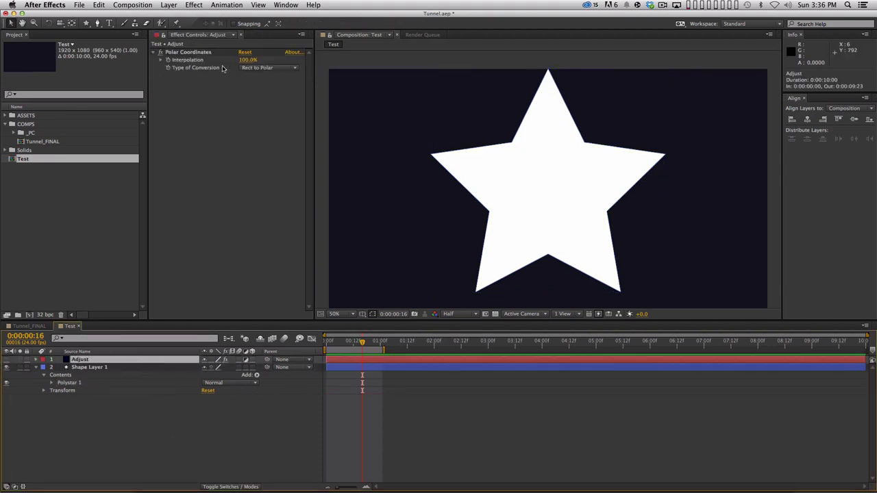
# Change the Polar Coordinates conversion on the Adjust layer to Polar to Rect and make the layer visible
pyautogui.click(261, 69)
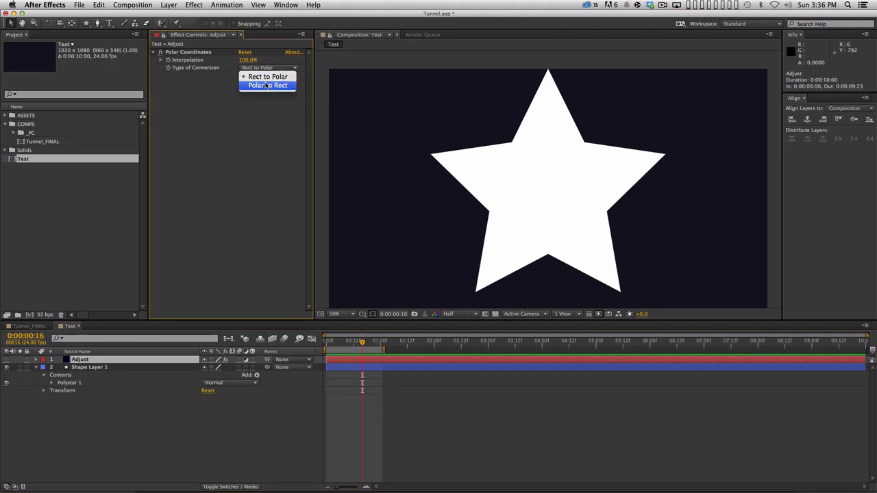
pyautogui.click(266, 85)
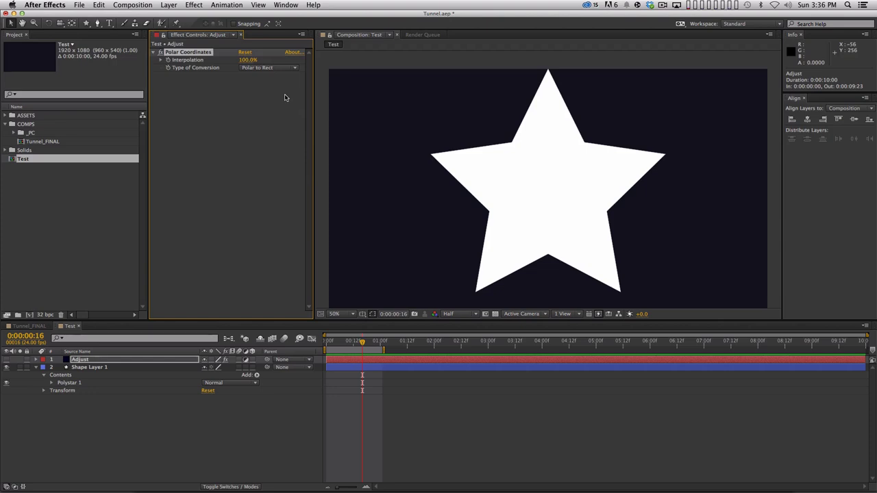
pyautogui.click(6, 359)
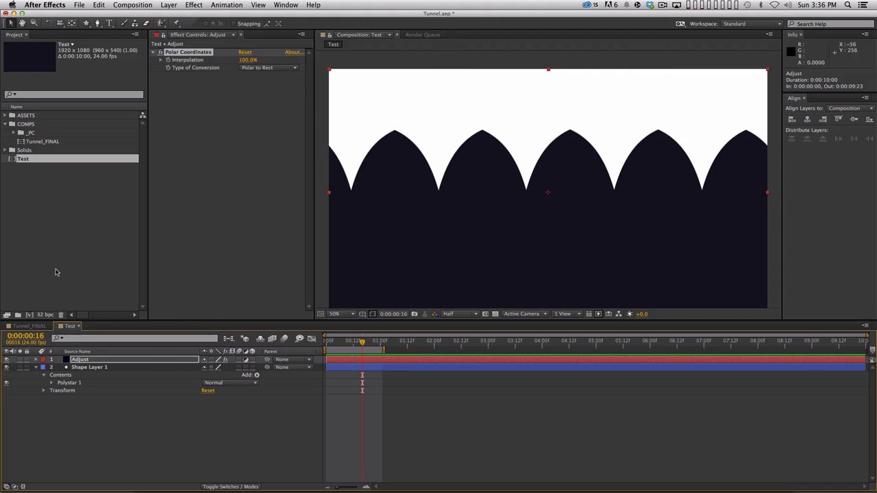
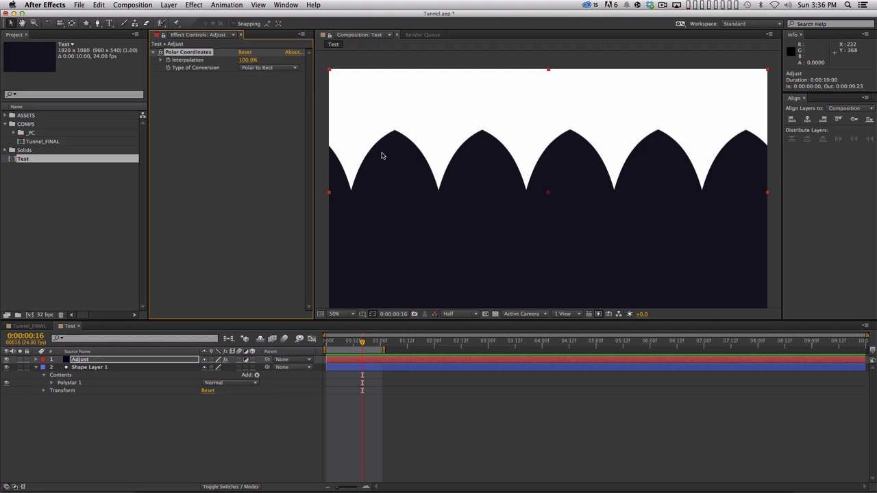
# Lower the Polar Coordinates interpolation to 0% and bring it back to 100% to compare the star with its unwrapped form
pyautogui.moveTo(249, 62); pyautogui.dragTo(181, 64)
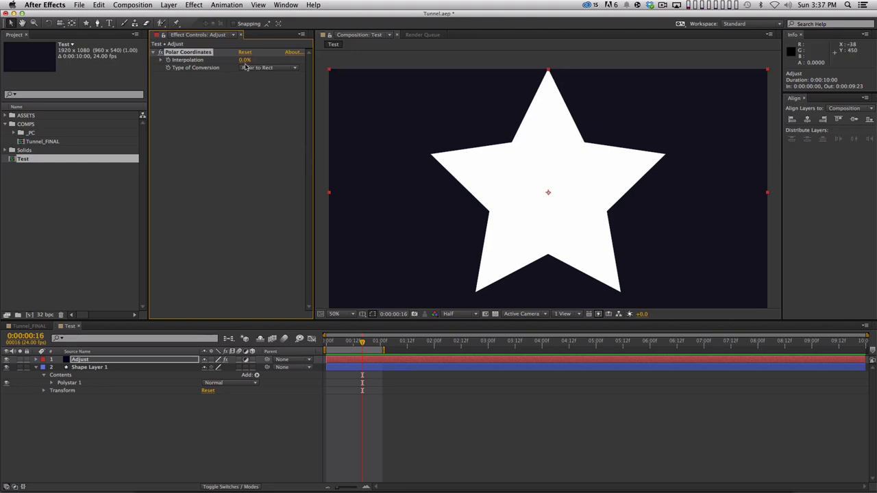
pyautogui.moveTo(244, 60); pyautogui.dragTo(280, 131)
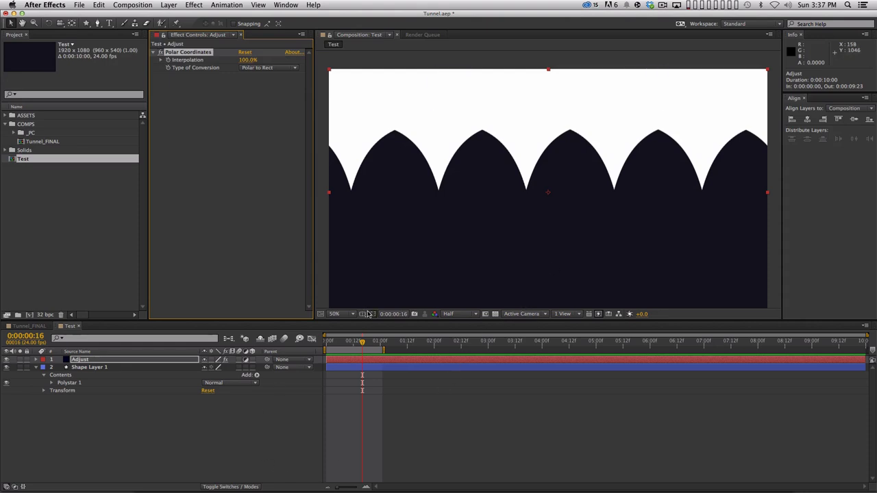
# Apply the Venetian Blinds effect to the Adjust layer and set its Transition Completion to 62%
pyautogui.click(195, 4)
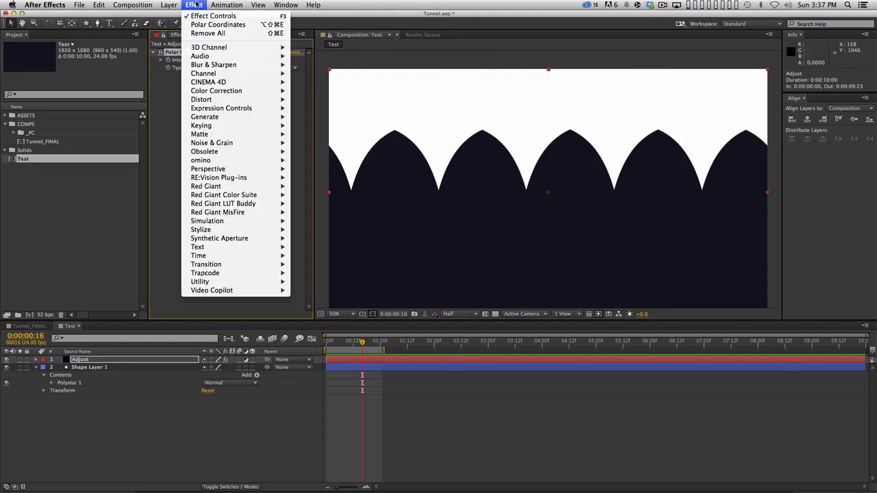
pyautogui.moveTo(269, 265)
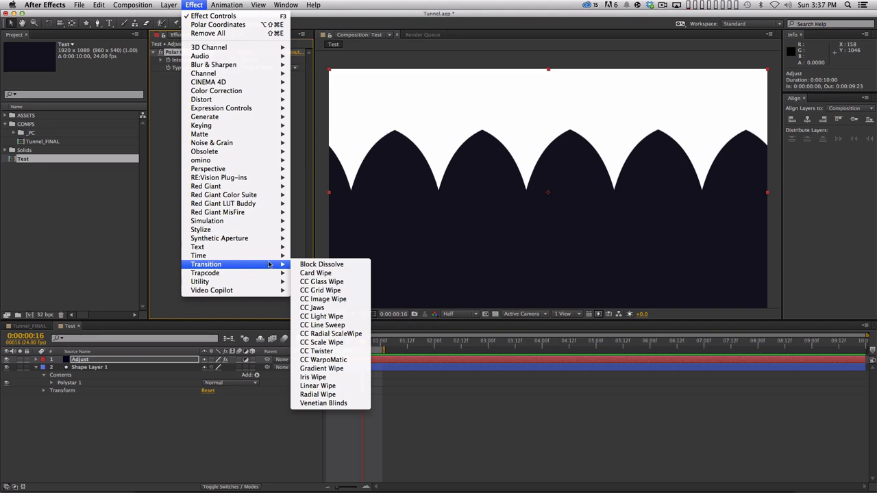
pyautogui.click(326, 403)
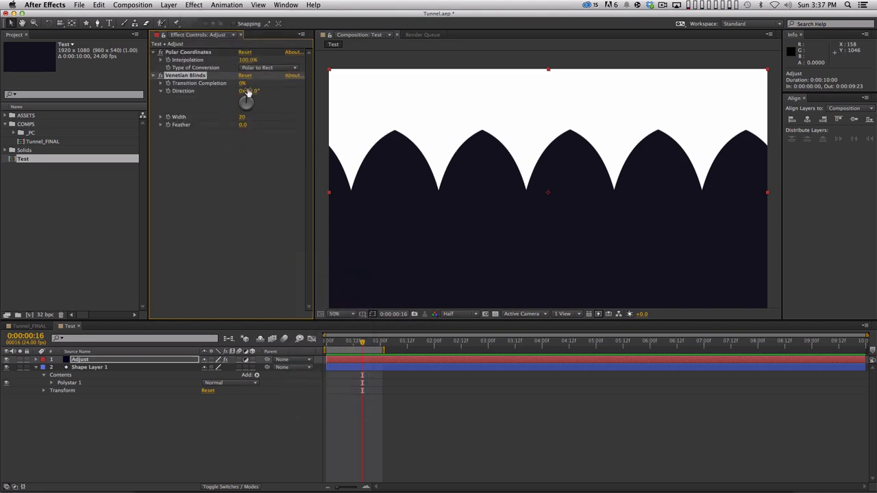
pyautogui.moveTo(241, 83); pyautogui.dragTo(270, 86)
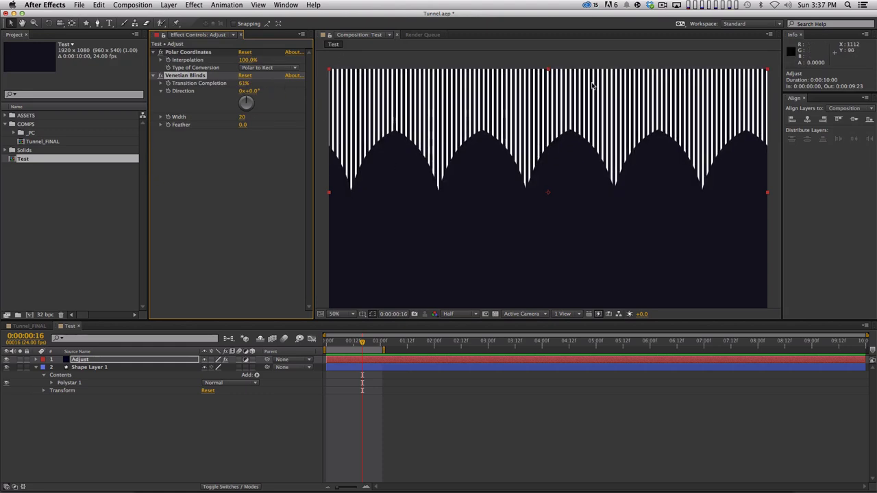
pyautogui.moveTo(250, 91); pyautogui.dragTo(219, 94)
pyautogui.press('super+z')
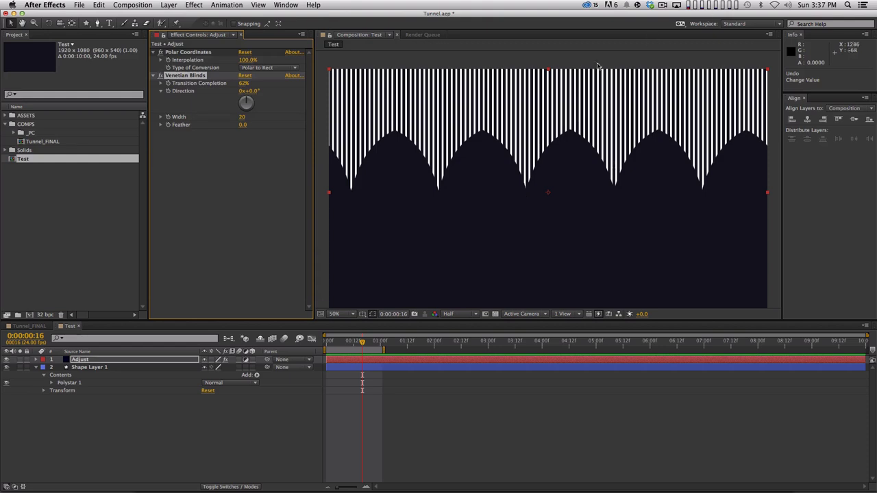
# Duplicate the Polar Coordinates effect, place the copy after Venetian Blinds and set its conversion to Rect to Polar
pyautogui.click(204, 199)
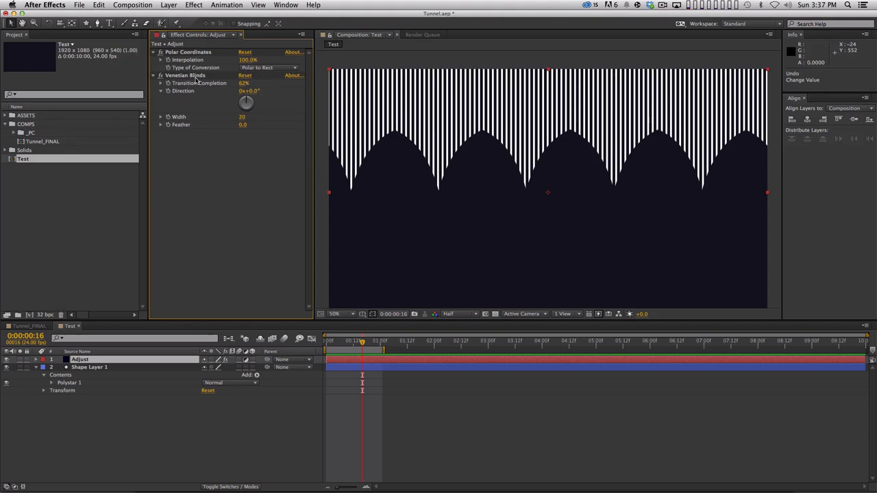
pyautogui.click(185, 52)
pyautogui.press('super+d')
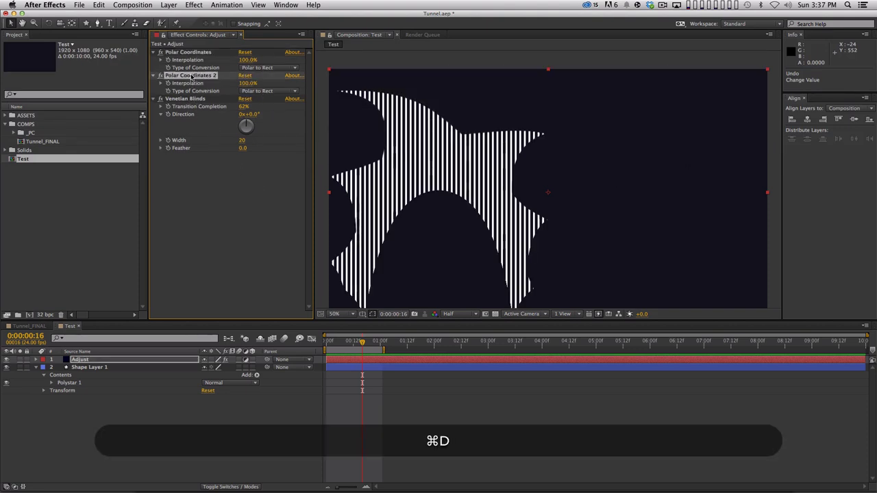
pyautogui.moveTo(192, 77); pyautogui.dragTo(240, 204)
pyautogui.click(245, 148)
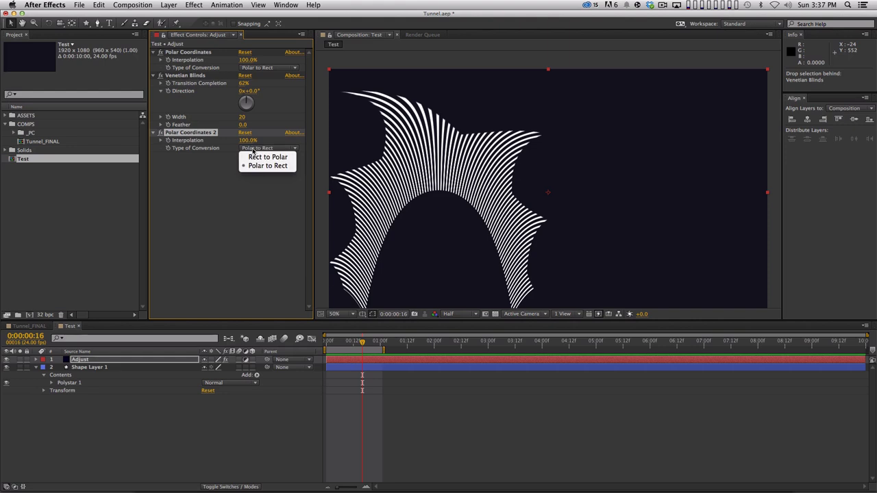
pyautogui.click(268, 159)
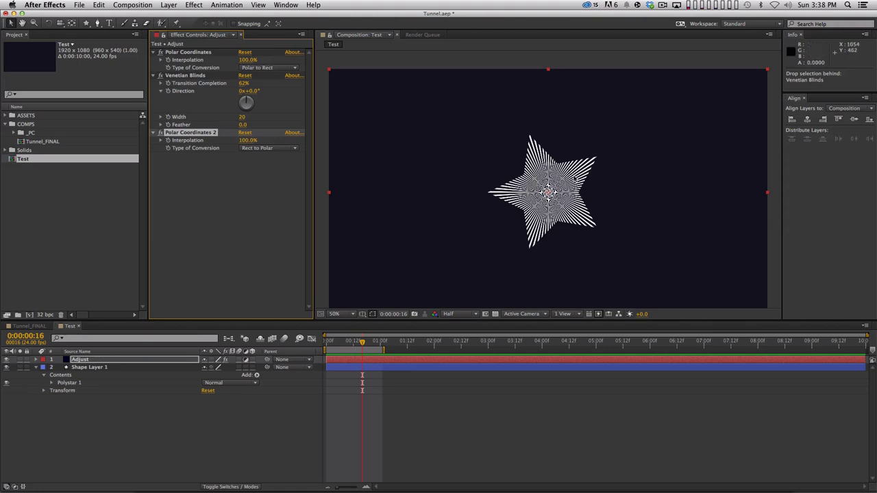
# Set the Venetian Blinds direction to 38.4°, width to 94 and Transition Completion to 56%, viewing the star at full resolution
pyautogui.press('.')
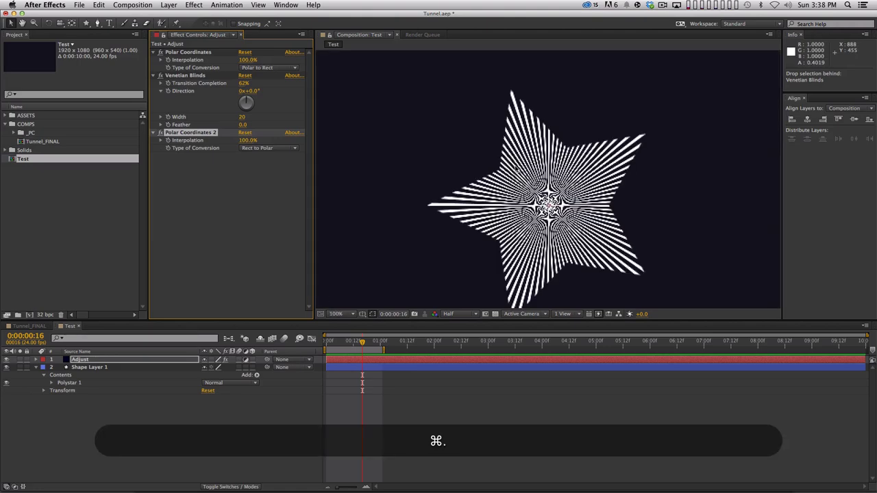
pyautogui.press('super+j')
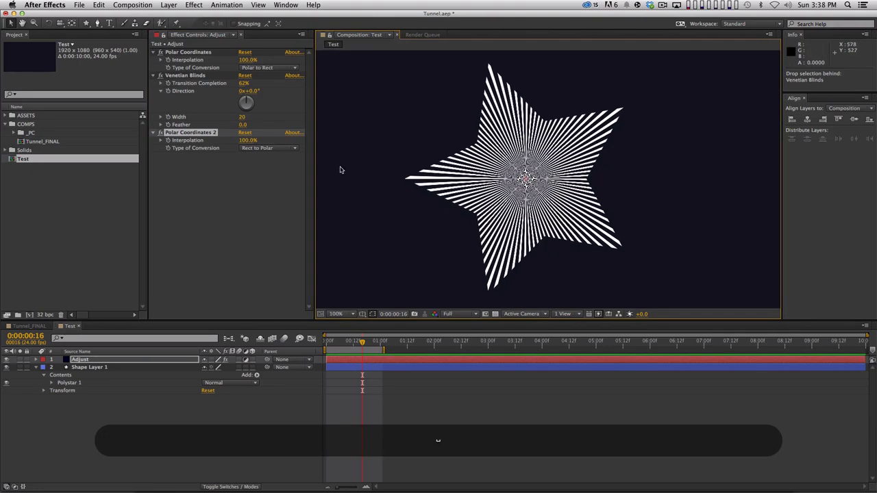
pyautogui.moveTo(252, 98); pyautogui.dragTo(279, 118)
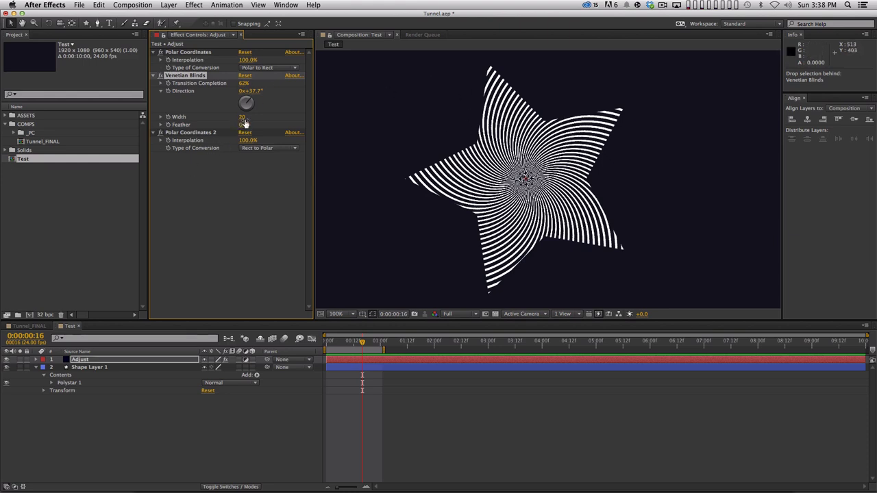
pyautogui.moveTo(245, 117); pyautogui.dragTo(262, 90)
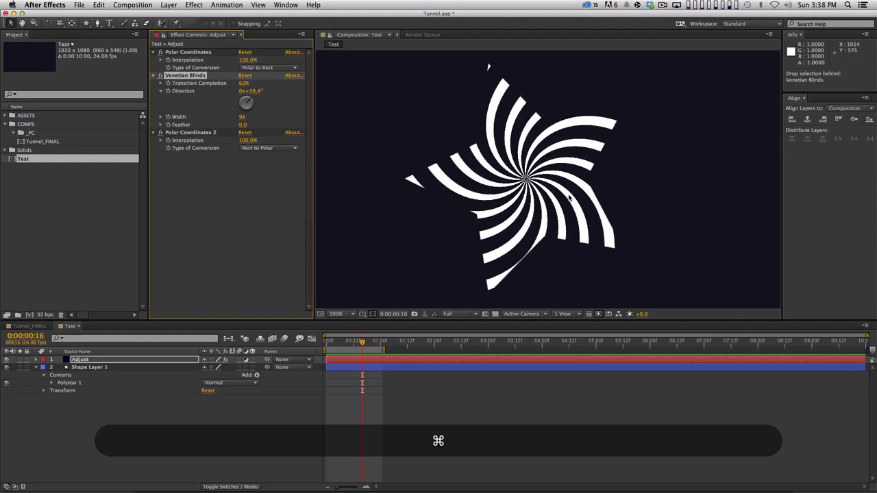
pyautogui.moveTo(243, 83); pyautogui.dragTo(220, 114)
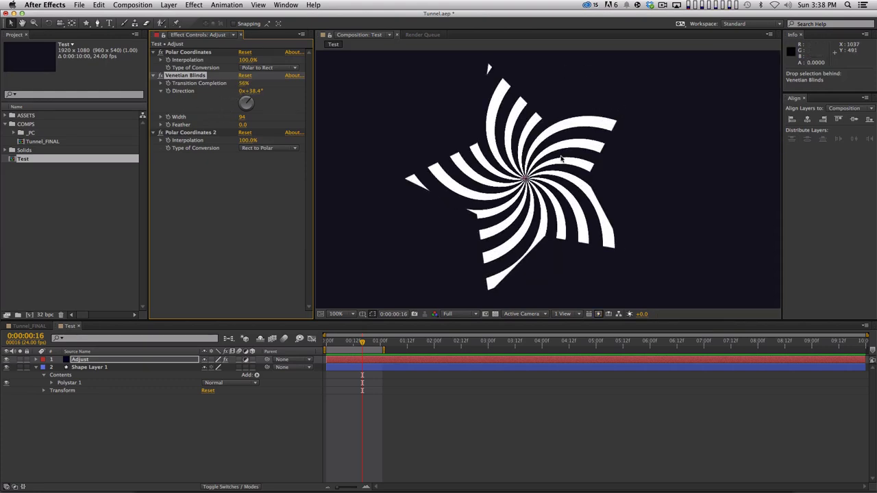
pyautogui.press(',')
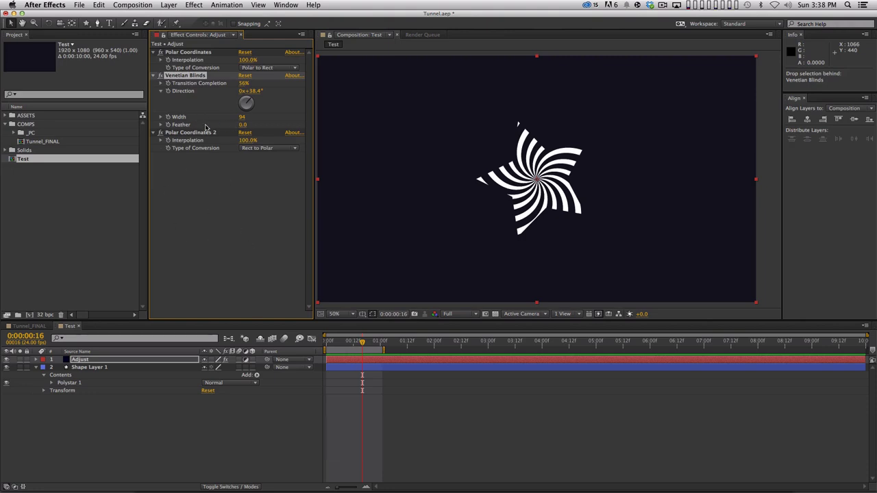
# Delete the Venetian Blinds effect and disable the second Polar Coordinates effect on the Adjust layer
pyautogui.press('BackSpace')
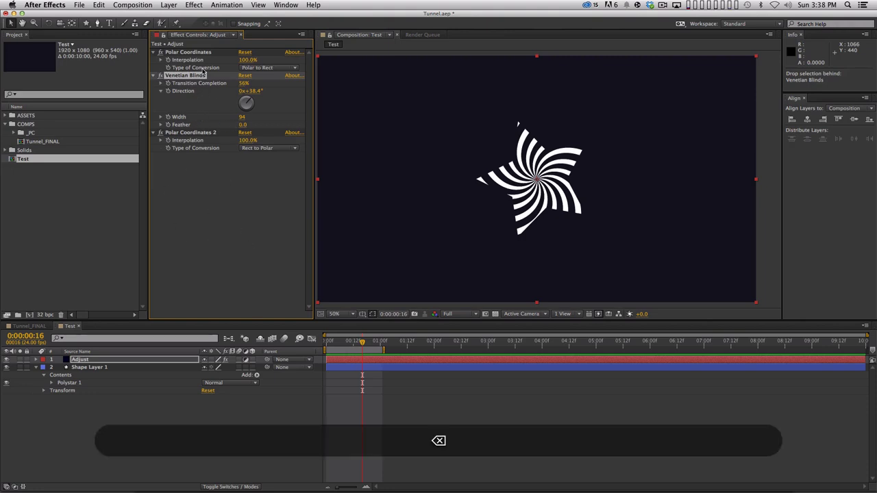
pyautogui.click(161, 76)
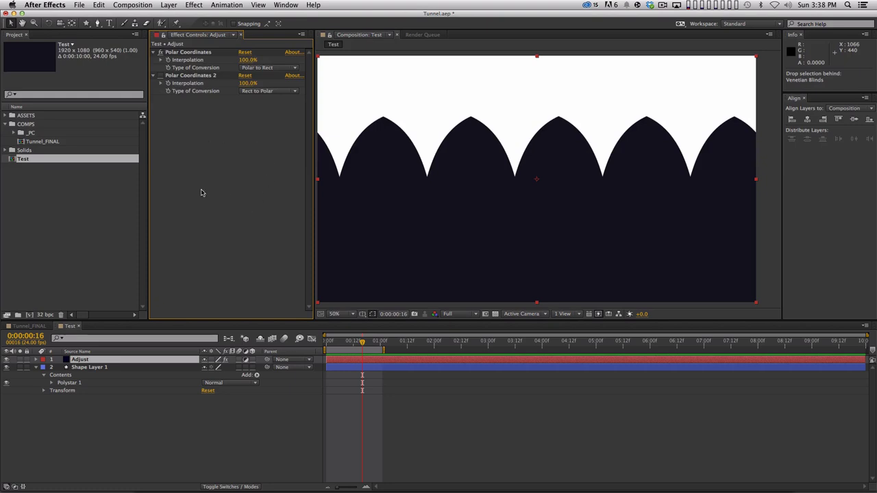
# Apply the Turbulent Displace distortion effect to the Adjust layer
pyautogui.click(194, 5)
pyautogui.moveTo(241, 222)
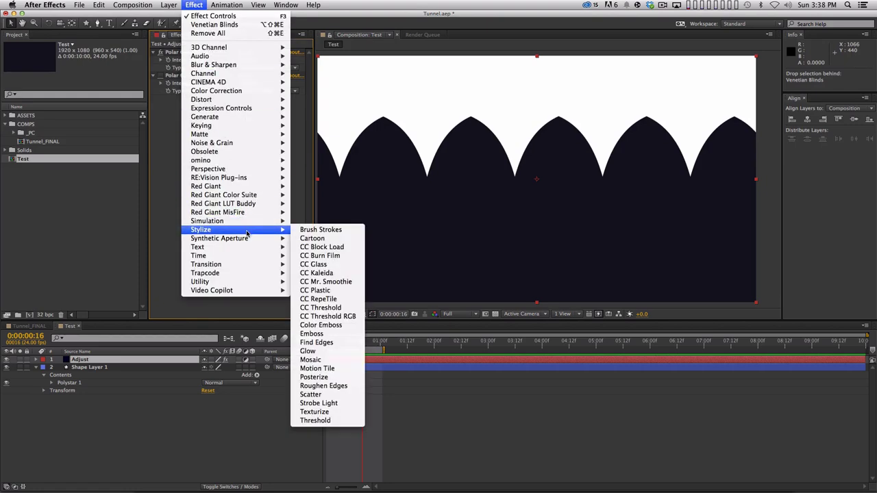
pyautogui.moveTo(246, 241)
pyautogui.moveTo(239, 198)
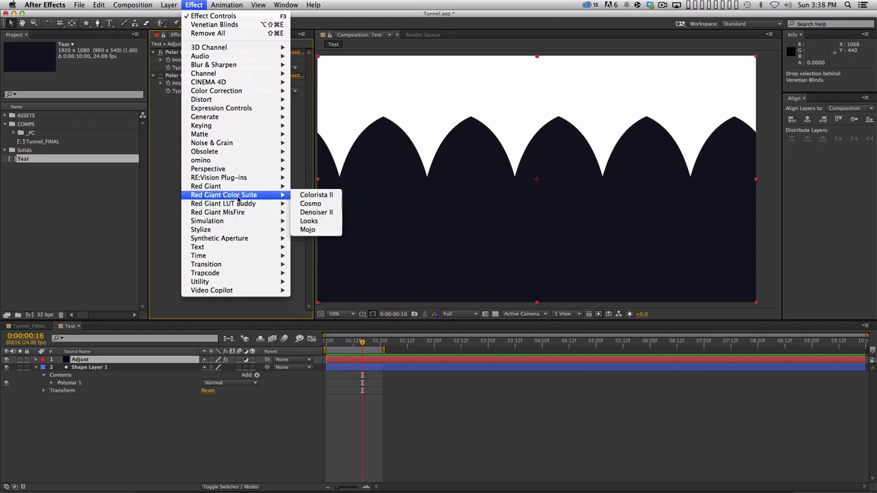
pyautogui.moveTo(229, 100)
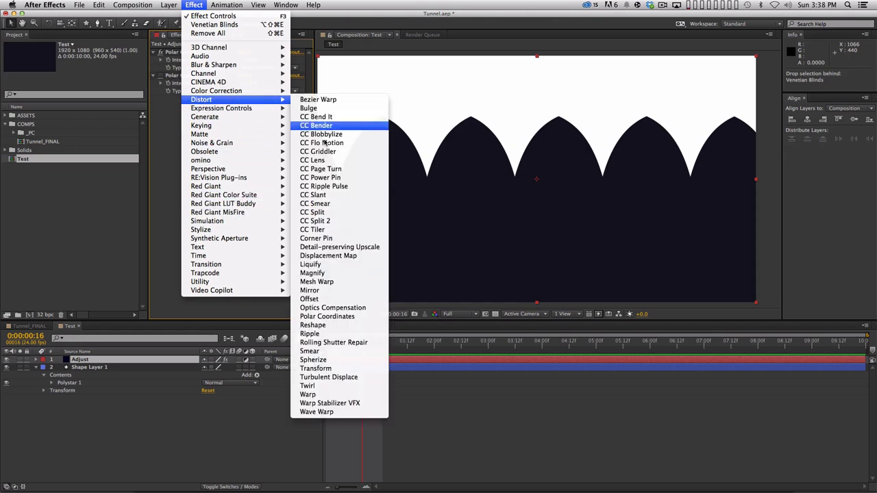
pyautogui.click(369, 377)
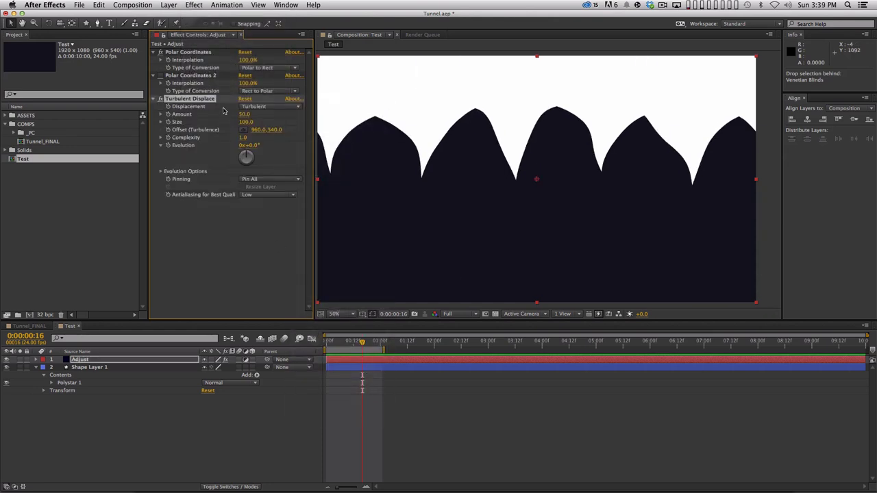
# Set Turbulent Displace to Vertical Displacement with an amount of 277 and a size of 15
pyautogui.click(266, 109)
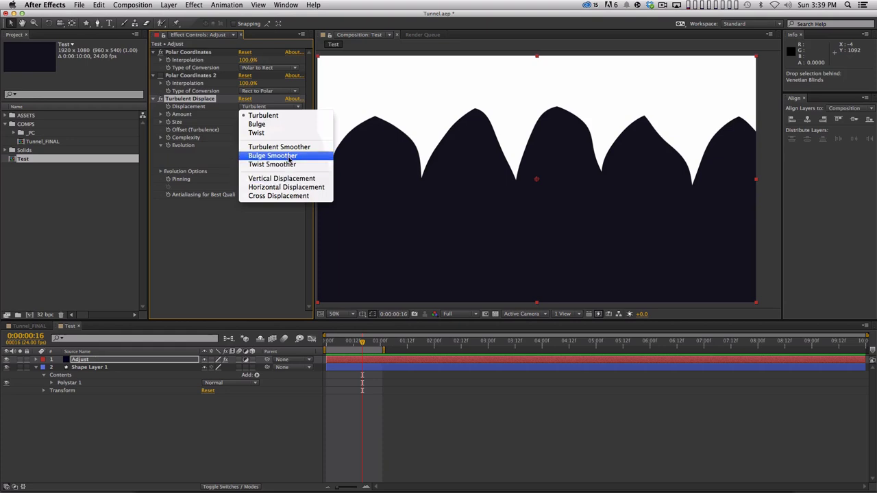
pyautogui.click(293, 180)
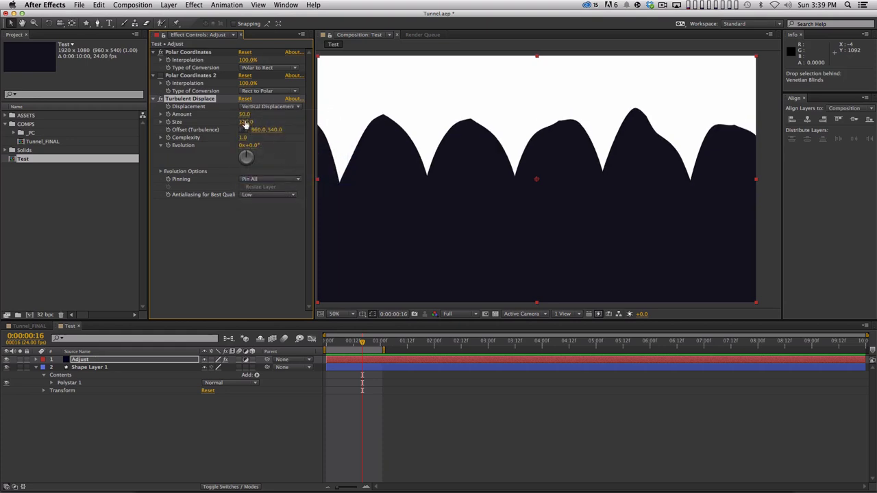
pyautogui.moveTo(244, 123); pyautogui.dragTo(668, 123)
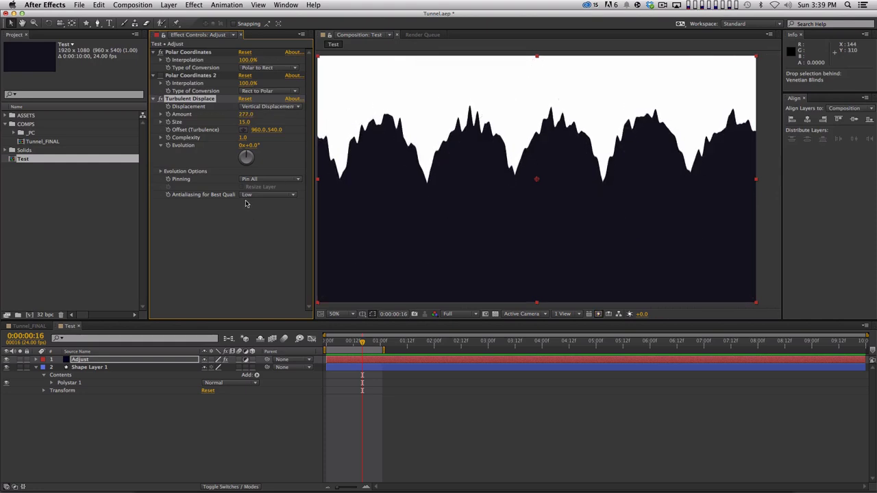
# Re-enable the second Polar Coordinates effect after Turbulent Displace and advance the Evolution to 2x+150°, with the preview resolution set to Half
pyautogui.moveTo(166, 76); pyautogui.dragTo(186, 192)
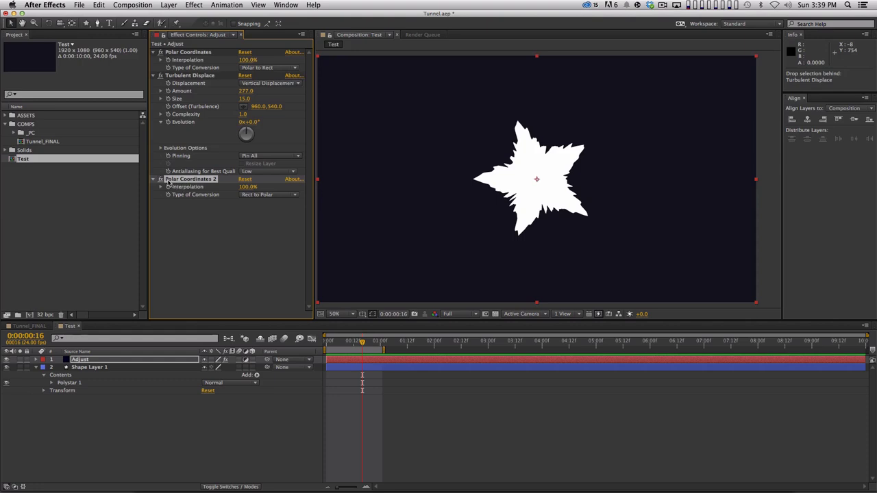
pyautogui.moveTo(250, 125); pyautogui.dragTo(322, 122)
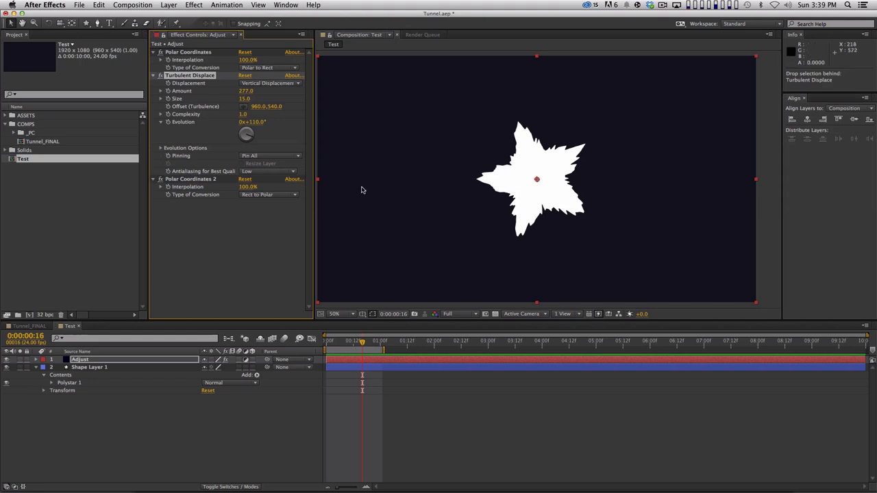
pyautogui.moveTo(253, 122); pyautogui.dragTo(514, 103)
pyautogui.click(447, 314)
pyautogui.click(455, 334)
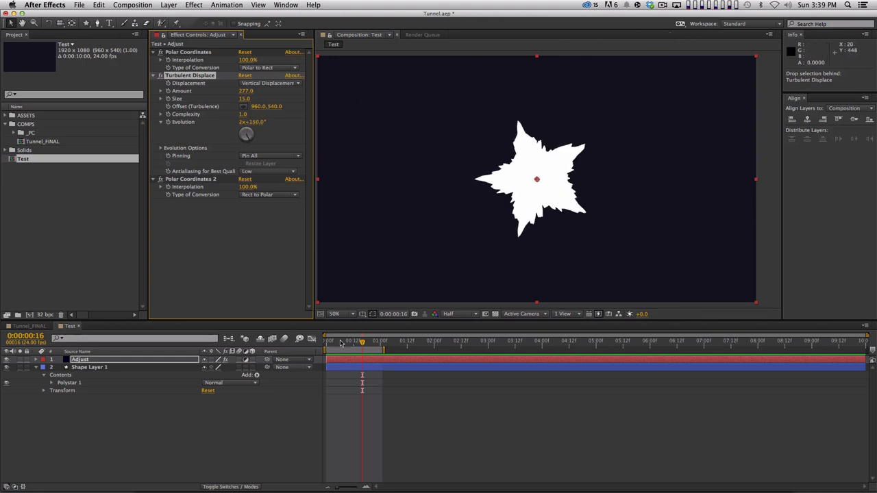
# Delete the star's shape layer from the Test composition
pyautogui.click(103, 368)
pyautogui.press('BackSpace')
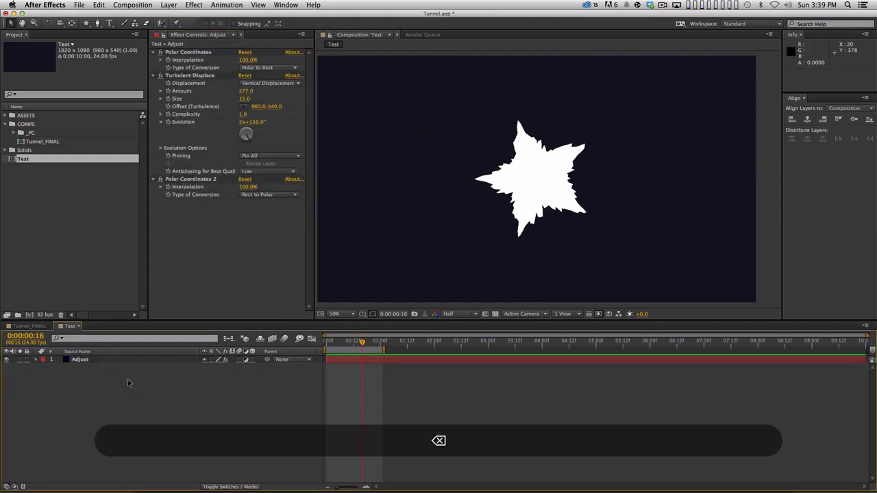
# Turn on the title/action safe guides and draw a circle outward from the composition's centre with the Ellipse tool
pyautogui.click(109, 23)
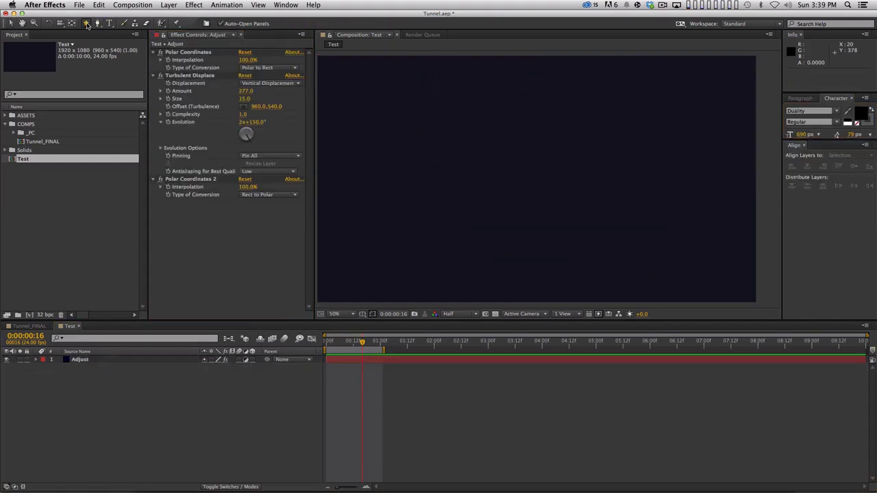
pyautogui.moveTo(87, 25); pyautogui.dragTo(127, 49)
pyautogui.press("'")
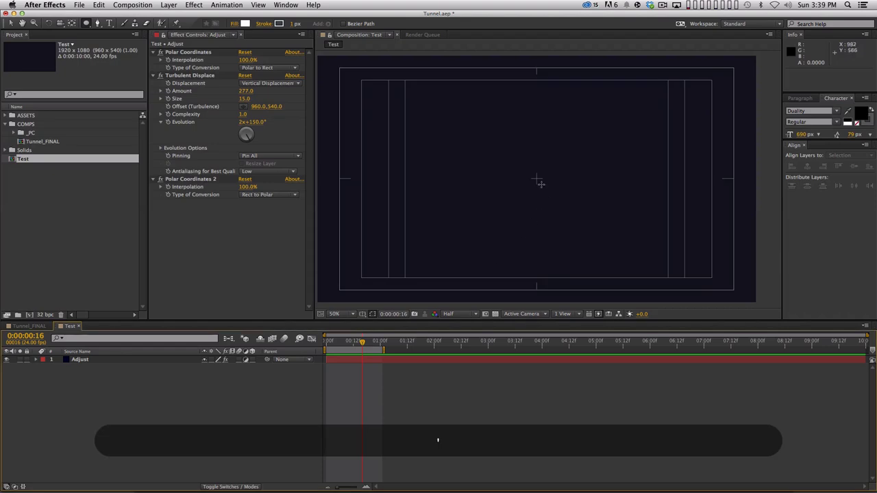
pyautogui.moveTo(536, 176); pyautogui.dragTo(614, 255)
pyautogui.click(162, 368)
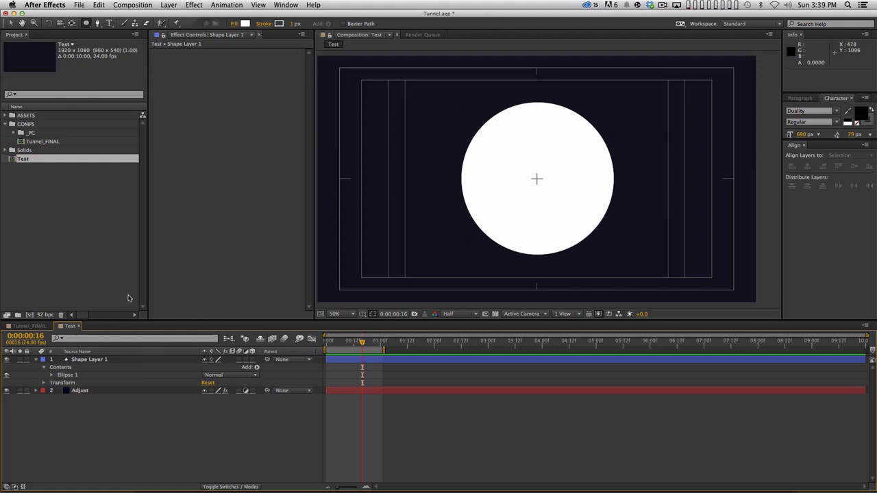
# Turn the circle into an unfilled outline with a 40 px stroke and move its layer below the Adjust layer
pyautogui.click(162, 360)
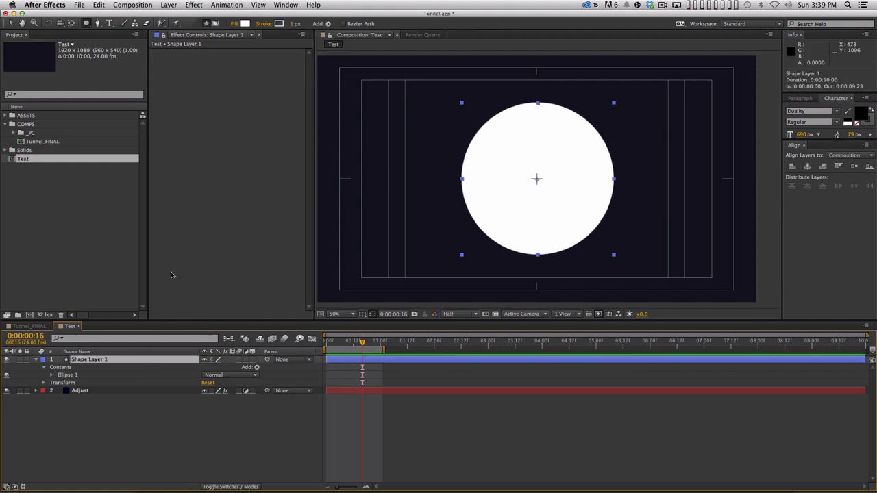
pyautogui.click(245, 23)
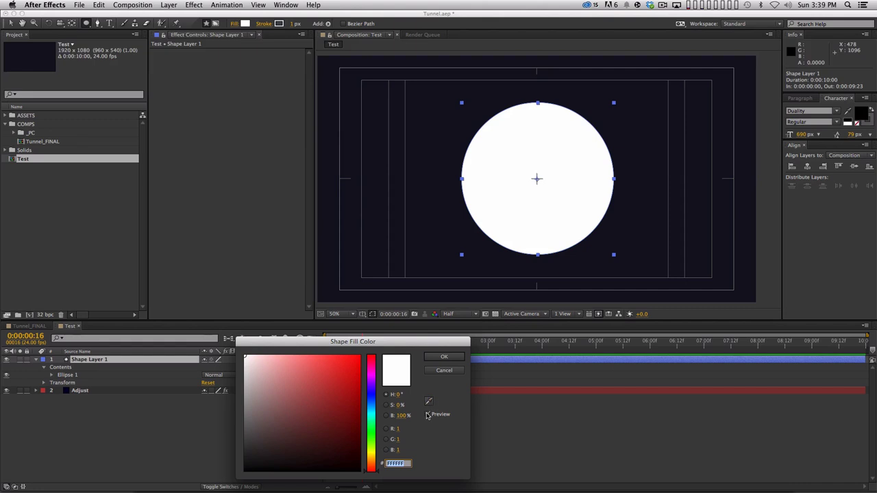
pyautogui.click(444, 372)
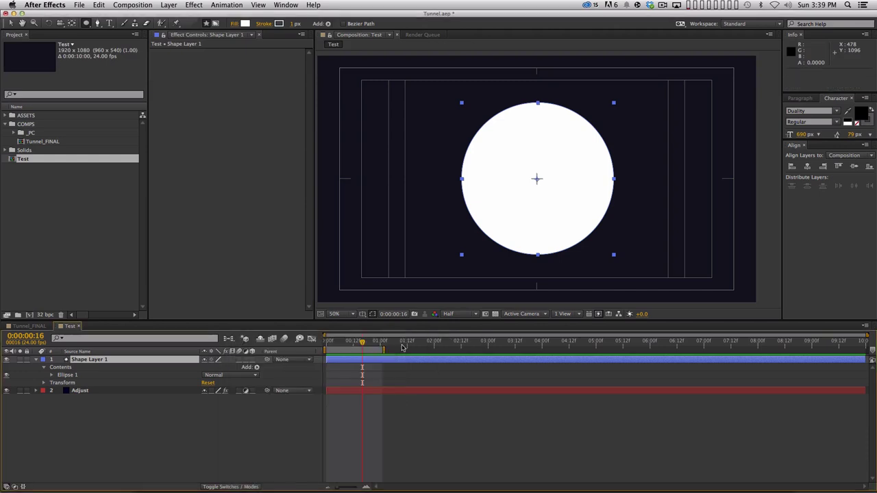
pyautogui.click(234, 24)
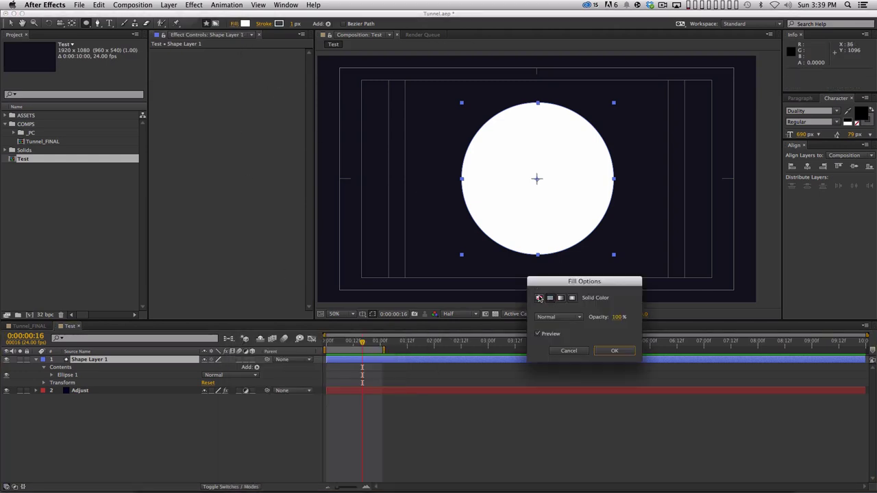
pyautogui.click(539, 298)
pyautogui.click(612, 351)
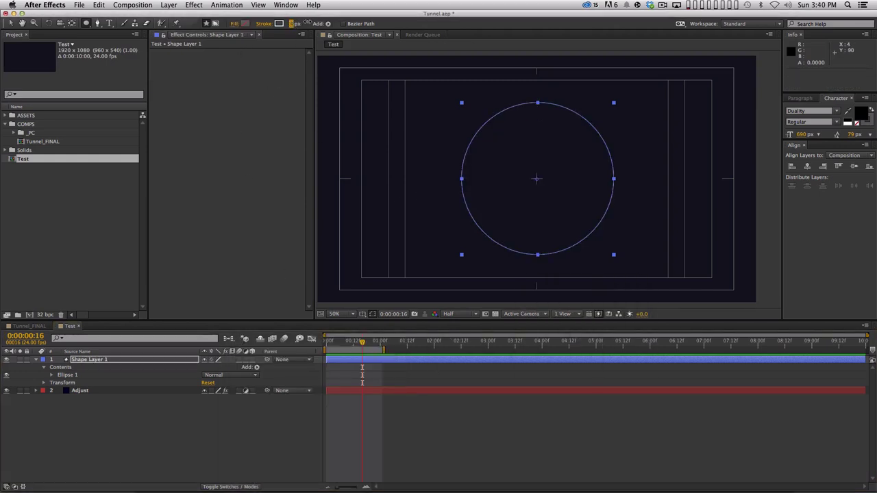
pyautogui.write('40')
pyautogui.press('Return')
pyautogui.moveTo(130, 361); pyautogui.dragTo(145, 410)
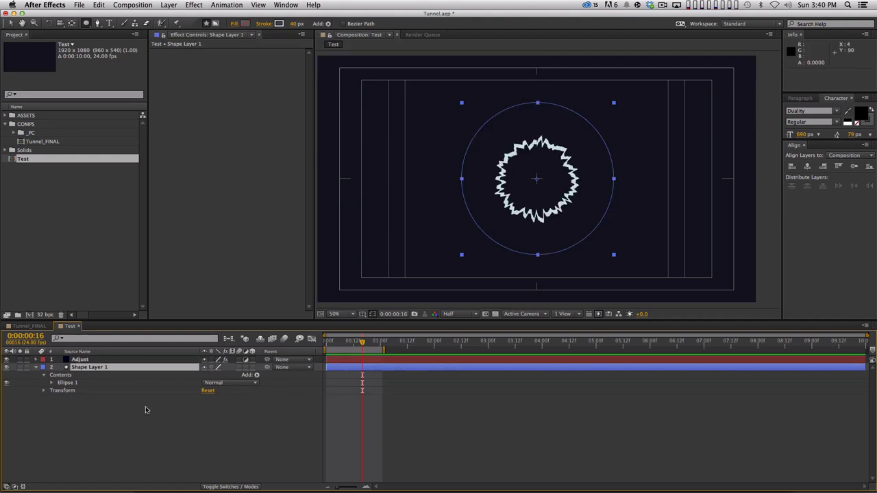
# Disable all three effects on the Adjust layer, and re-enable only the first Polar Coordinates and Turbulent Displace to compare the results
pyautogui.click(117, 361)
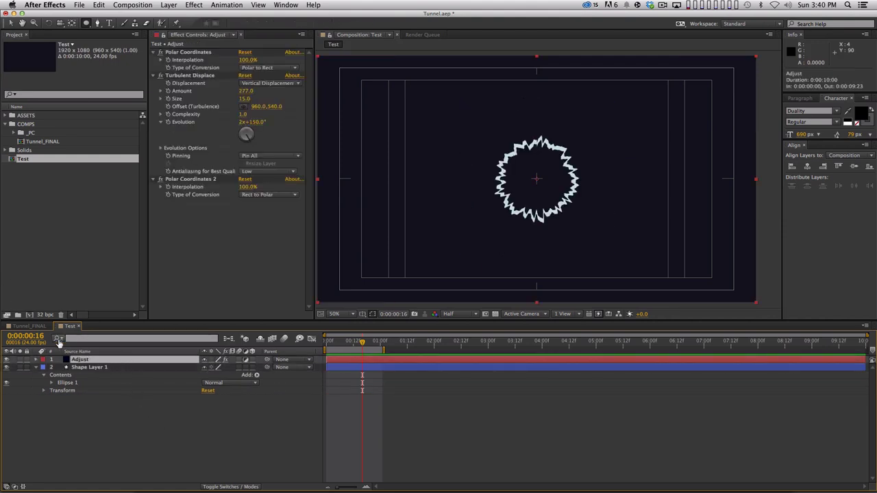
pyautogui.click(160, 179)
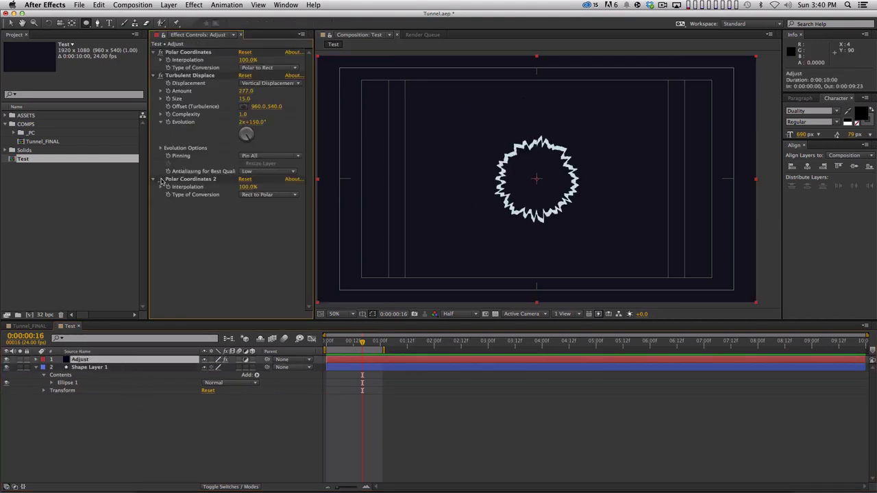
pyautogui.click(160, 75)
pyautogui.click(160, 52)
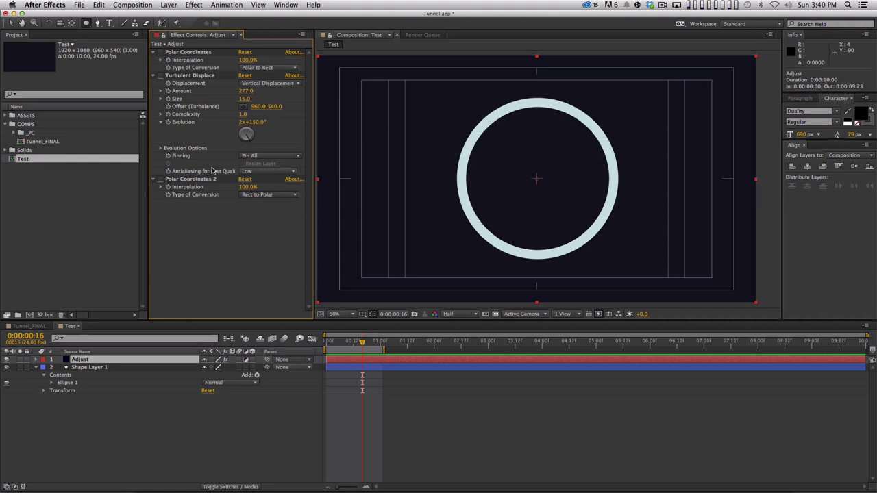
pyautogui.click(161, 52)
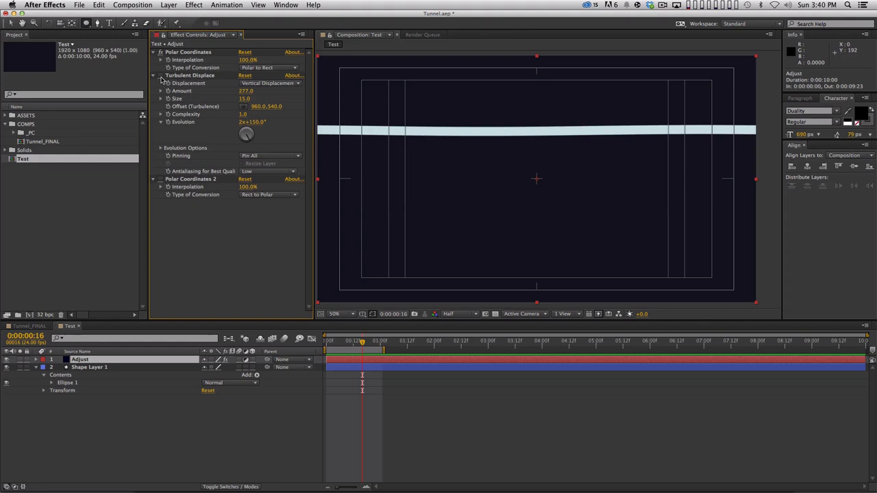
pyautogui.click(160, 76)
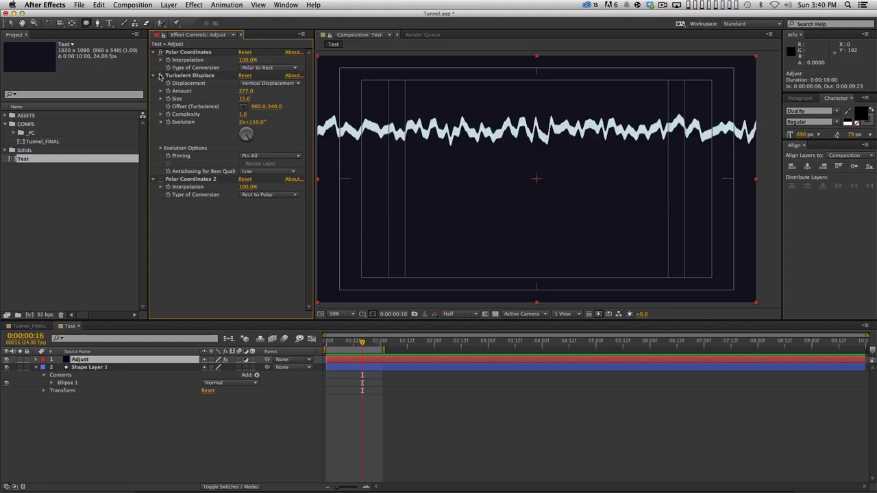
# Change Turbulent Displace's displacement type to Twist and advance its Evolution to 3x+100°
pyautogui.click(260, 84)
pyautogui.click(260, 91)
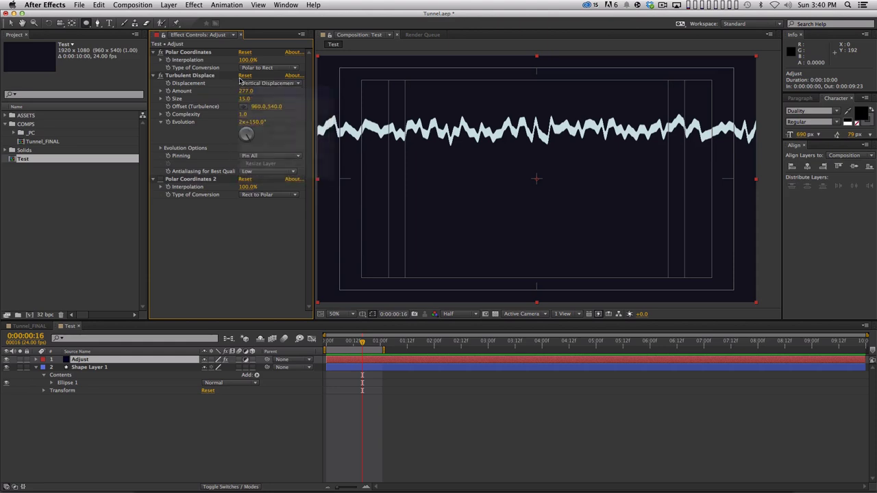
pyautogui.click(260, 83)
pyautogui.click(269, 109)
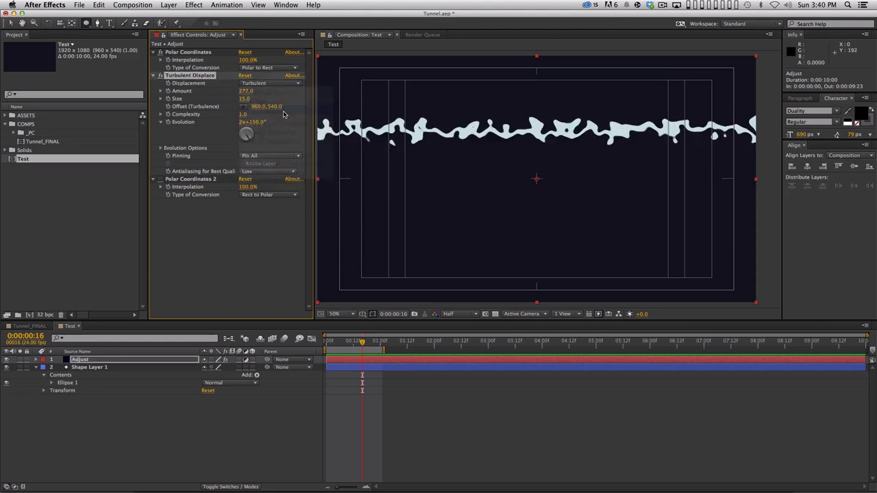
pyautogui.moveTo(250, 132); pyautogui.dragTo(370, 101)
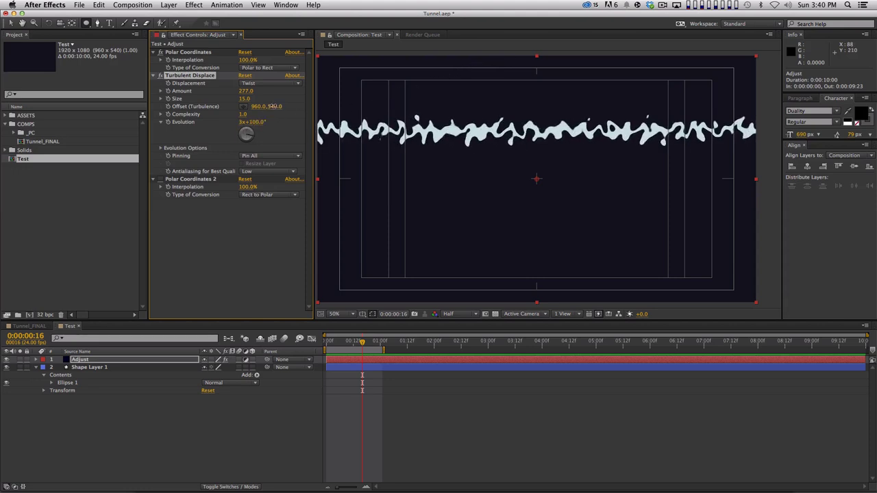
# Re-enable the second Polar Coordinates effect and shift the Turbulent Displace offset vertically to 960, 373
pyautogui.moveTo(276, 106); pyautogui.dragTo(164, 90)
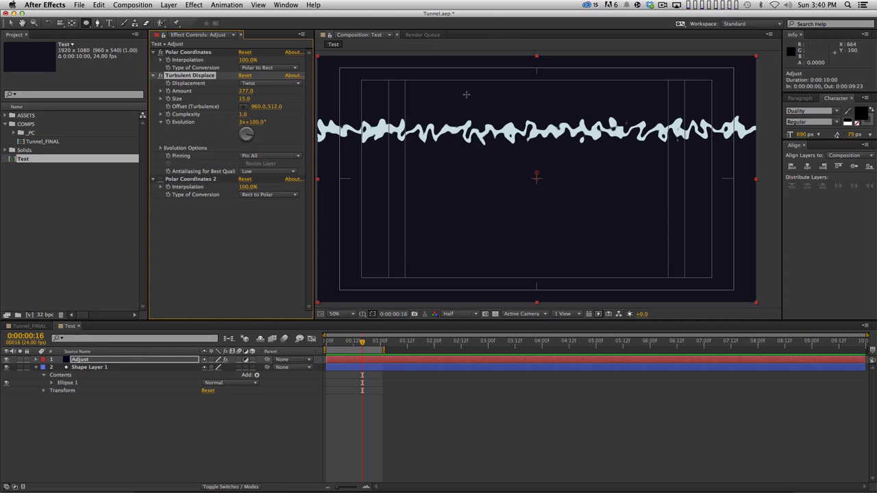
pyautogui.click(188, 54)
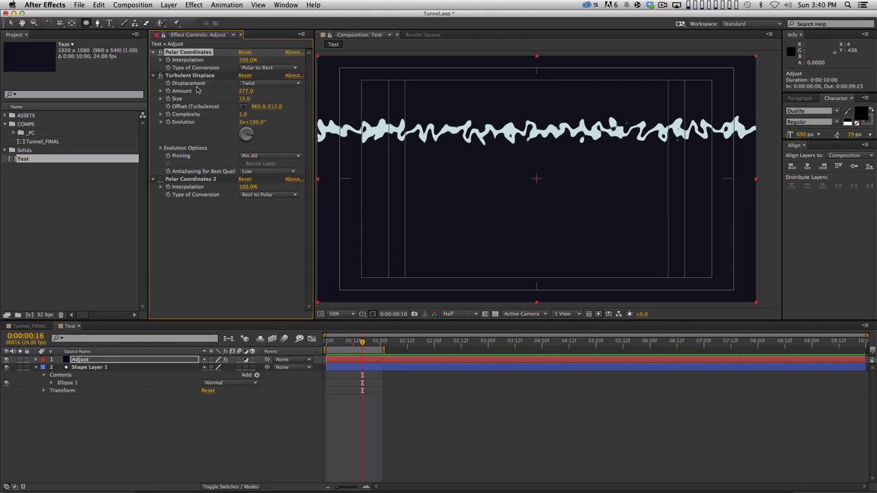
pyautogui.click(159, 179)
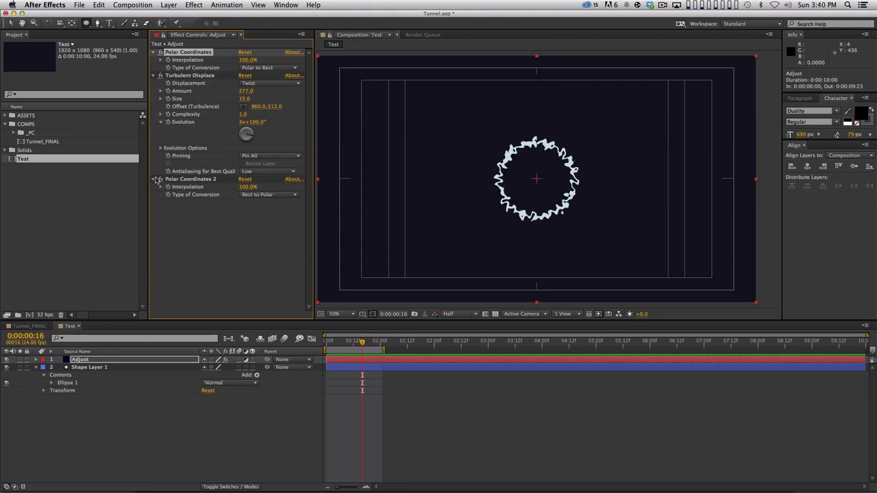
pyautogui.moveTo(278, 106); pyautogui.dragTo(175, 150)
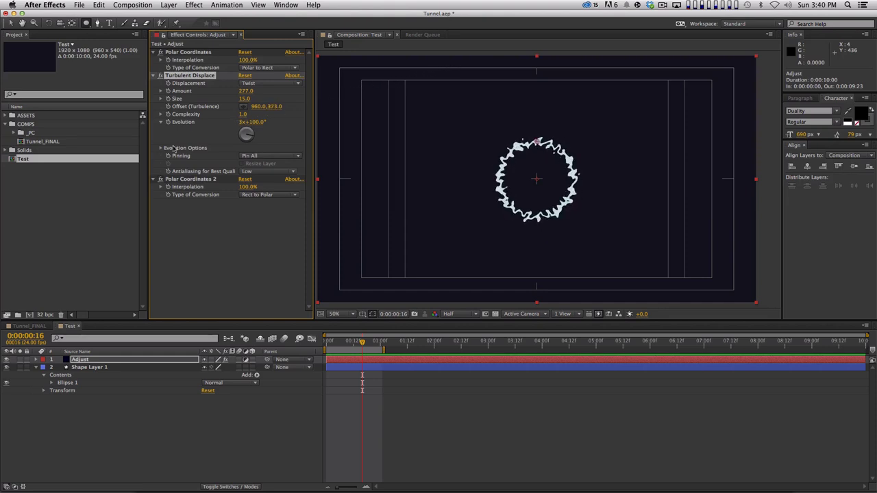
# Keyframe the turbulence offset from 960, 373 at the first frame to 960, 152 at 0:00:01:00, and preview the animation
pyautogui.click(113, 360)
pyautogui.press('Home')
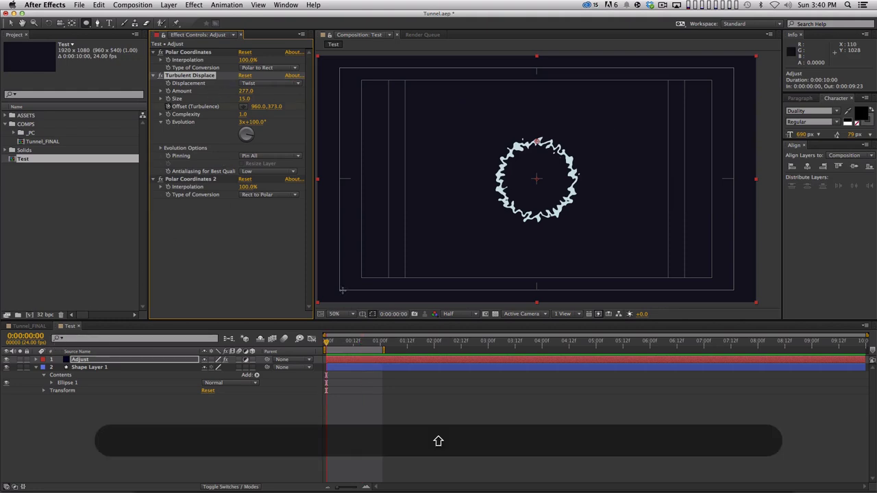
pyautogui.hotkey('shift', 'End')
pyautogui.moveTo(276, 106); pyautogui.dragTo(261, 113)
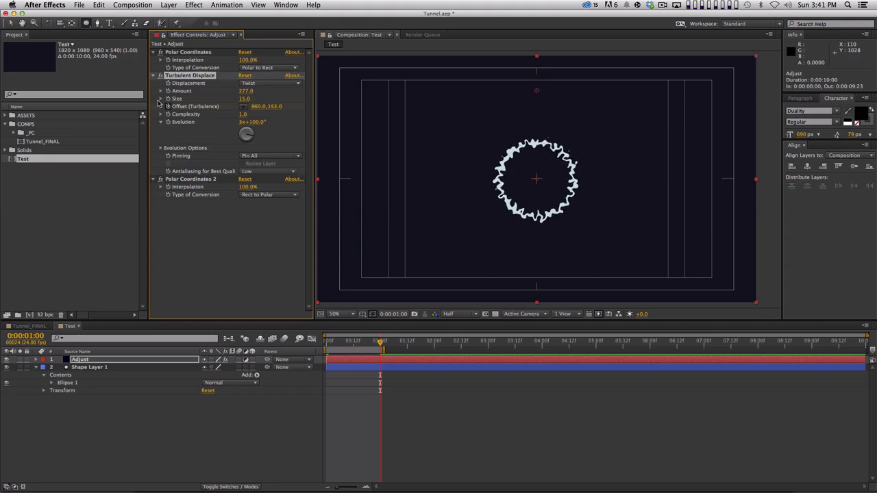
pyautogui.press('KP_0')
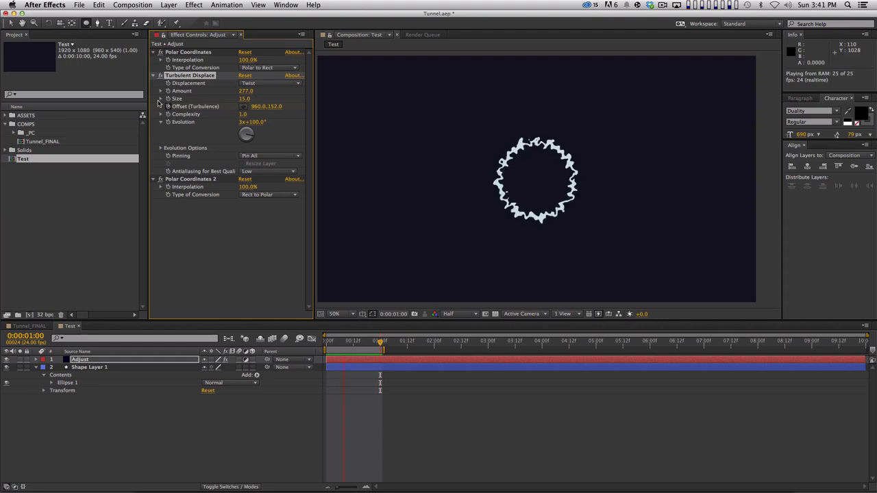
pyautogui.press('space')
# Move the second Offset (Turbulence) keyframe out to about 3.5 seconds to slow the motion, and preview it
pyautogui.press('u')
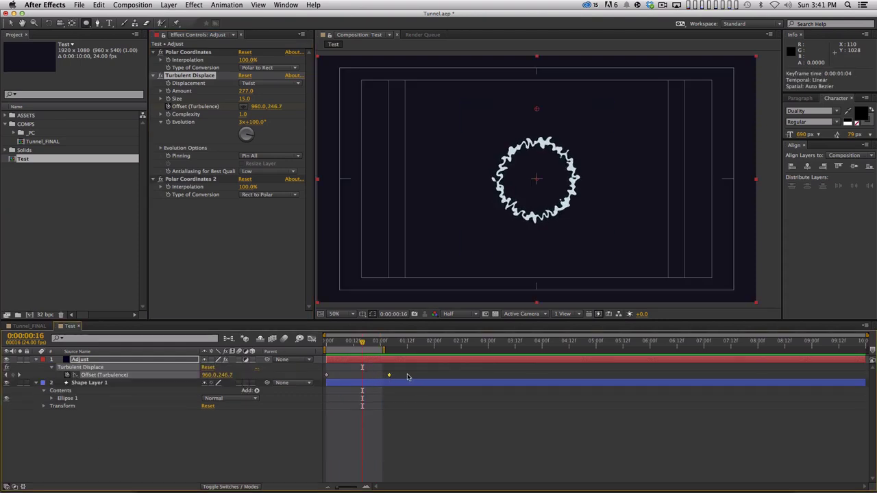
pyautogui.moveTo(388, 375); pyautogui.dragTo(516, 375)
pyautogui.press('KP_0')
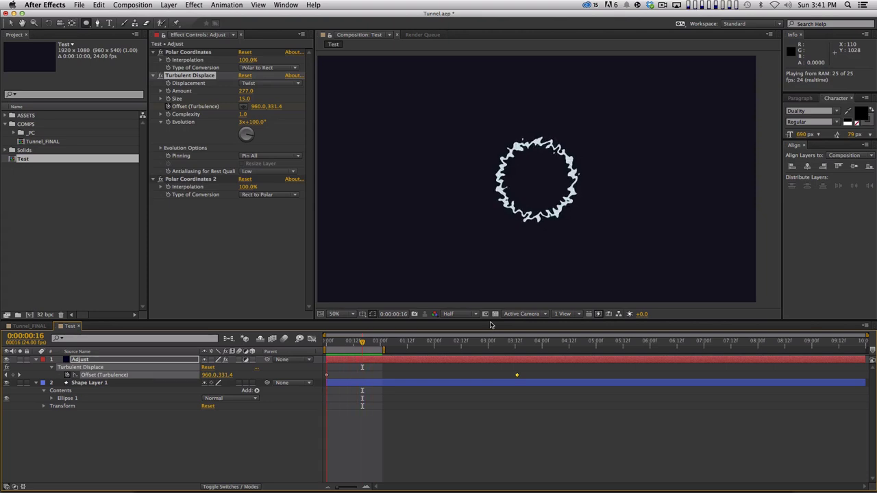
pyautogui.press("'")
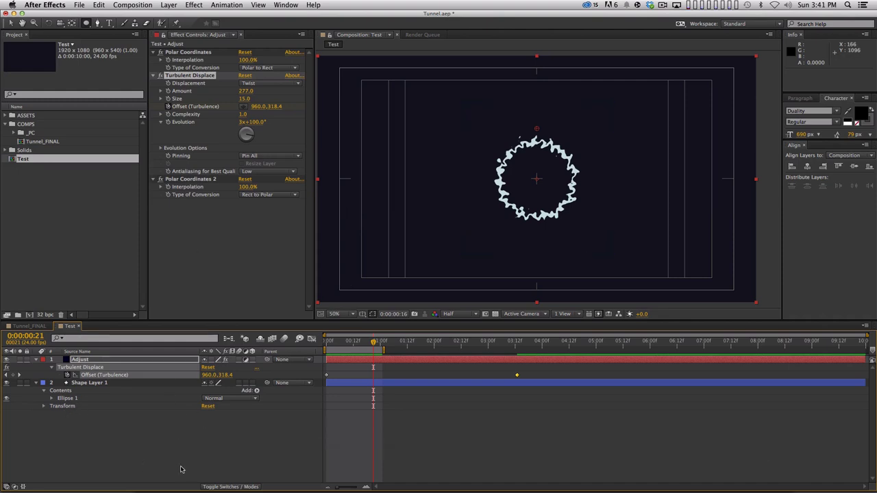
pyautogui.click(89, 382)
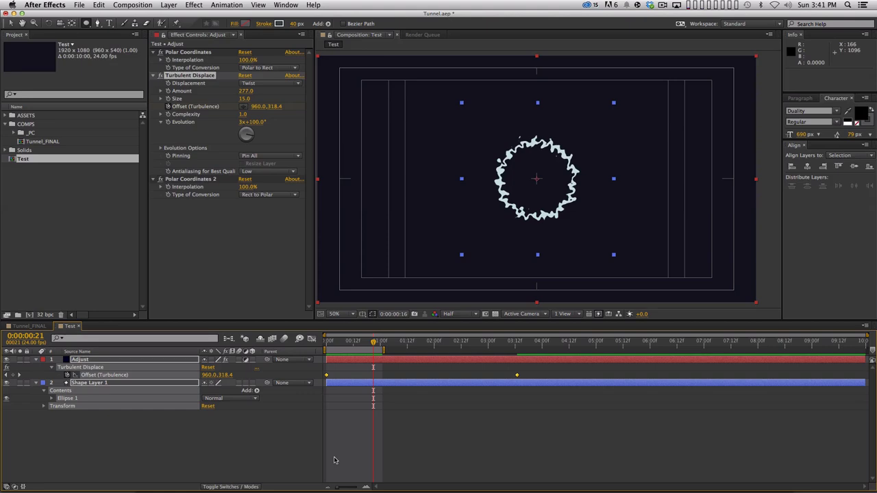
# Switch to Chrome and scrub the ORA Prophecy video to the glowing radial tunnel shot at 00:05
pyautogui.press('super+Tab')
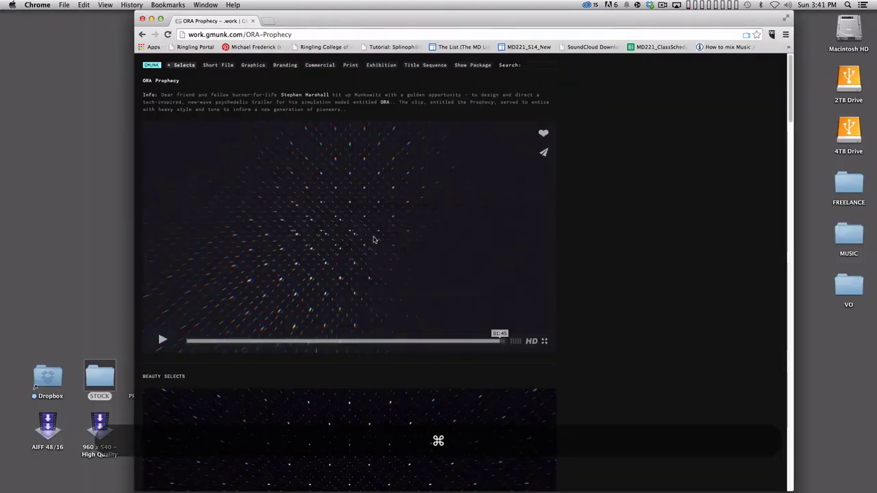
pyautogui.click(203, 341)
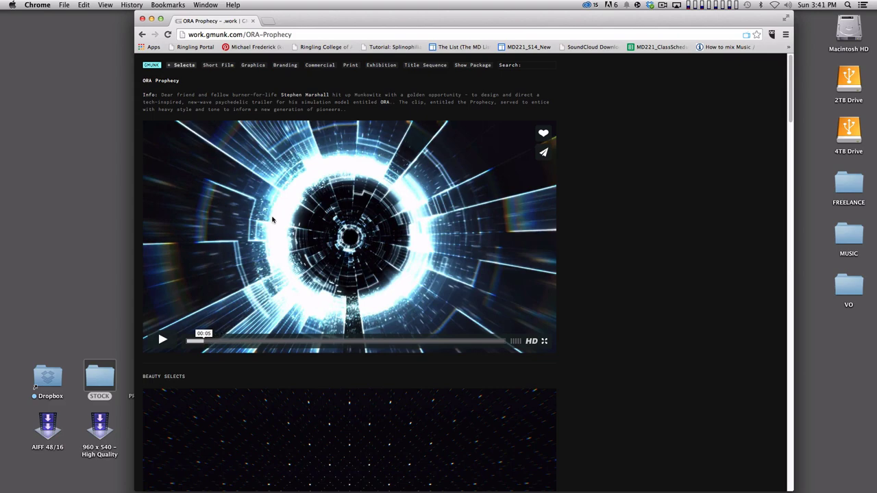
pyautogui.click(202, 342)
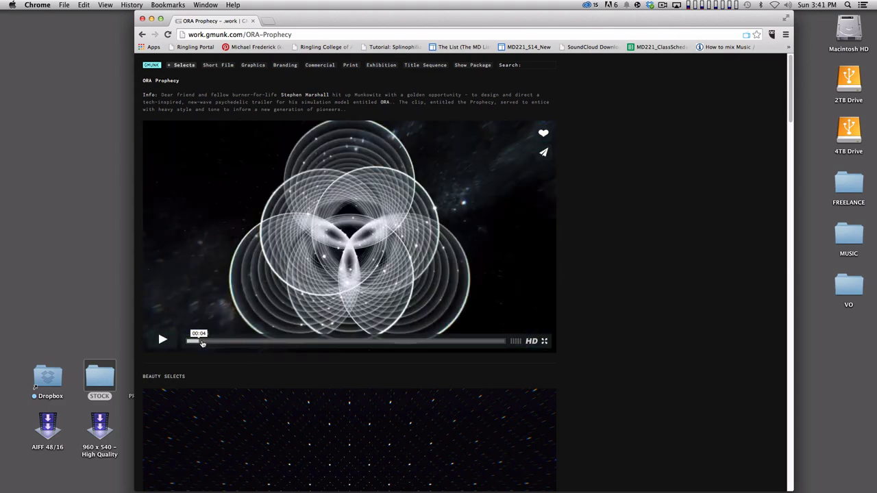
pyautogui.click(202, 343)
pyautogui.click(200, 343)
pyautogui.click(204, 342)
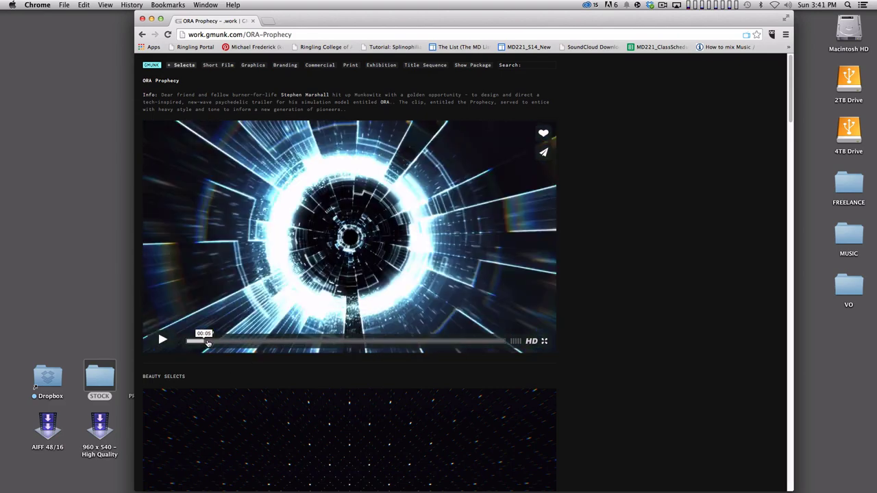
pyautogui.click(208, 342)
pyautogui.click(204, 342)
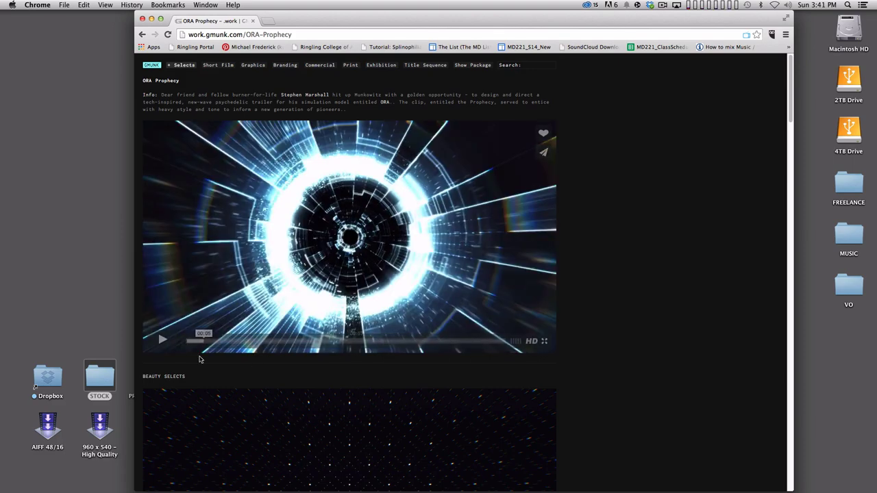
# Play the ORA Prophecy video onward from the tunnel shot in short stretches to examine its ring and radial lines
pyautogui.click(163, 341)
pyautogui.click(165, 342)
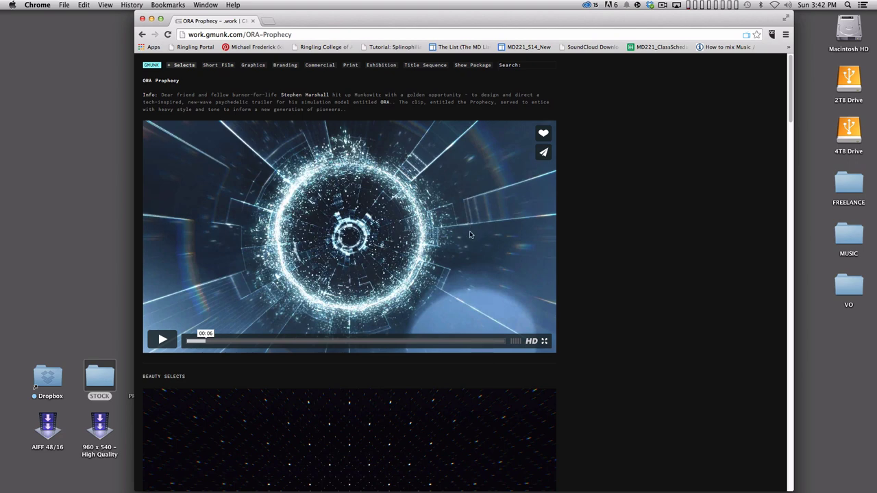
pyautogui.click(162, 339)
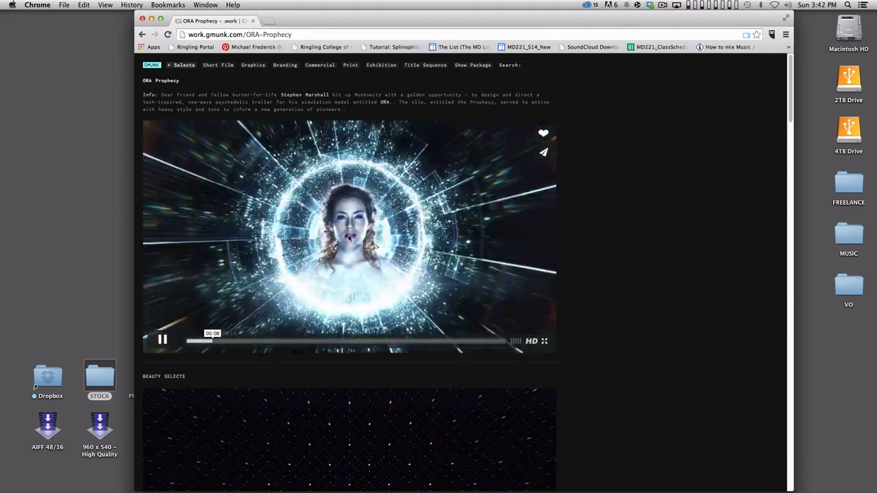
# Play the ORA Prophecy video on to about 00:21, pausing along the way to study its glowing radial shots
pyautogui.click(164, 341)
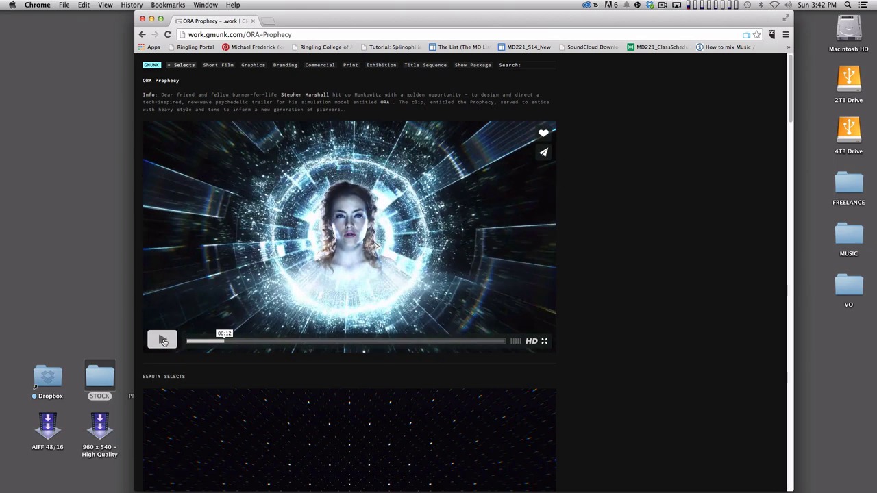
pyautogui.click(261, 253)
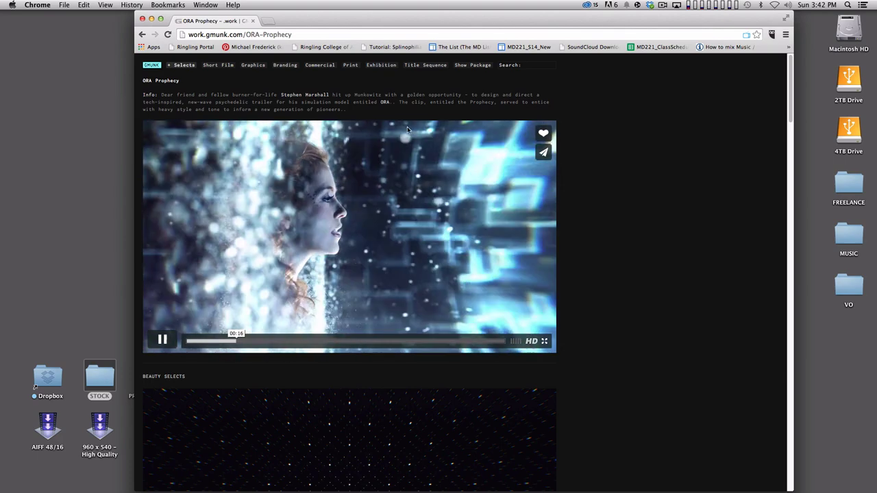
pyautogui.click(222, 303)
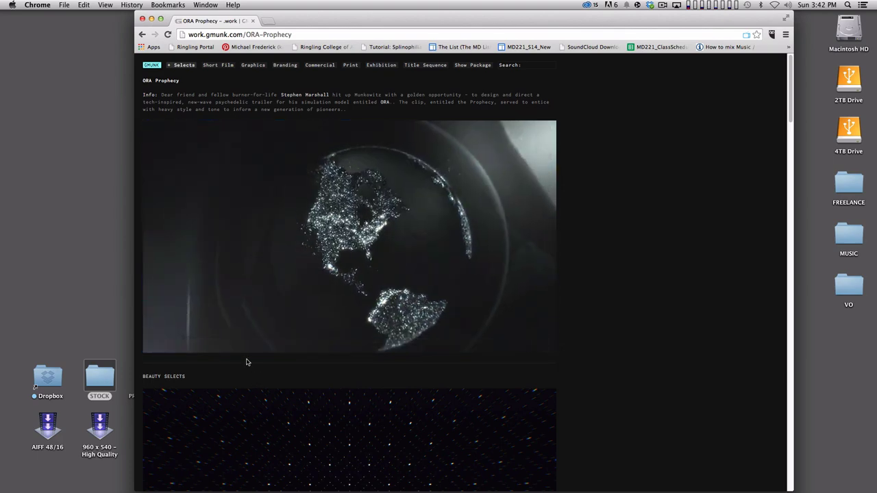
pyautogui.click(222, 304)
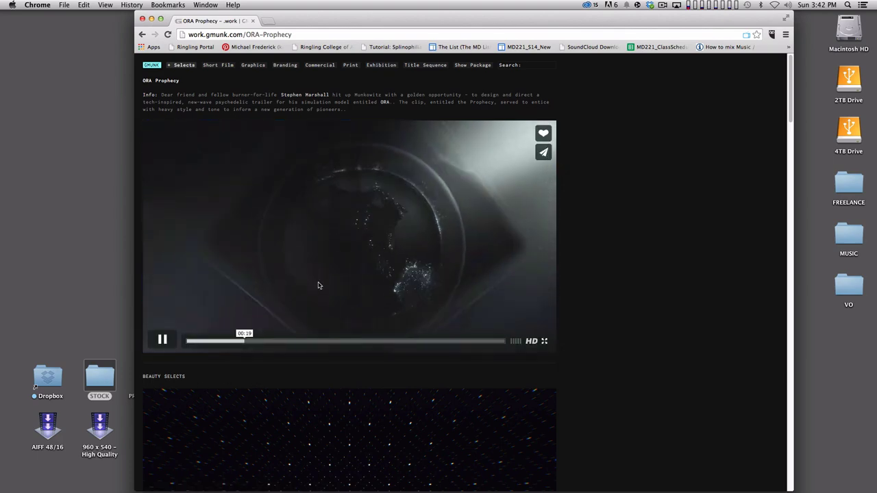
pyautogui.click(319, 255)
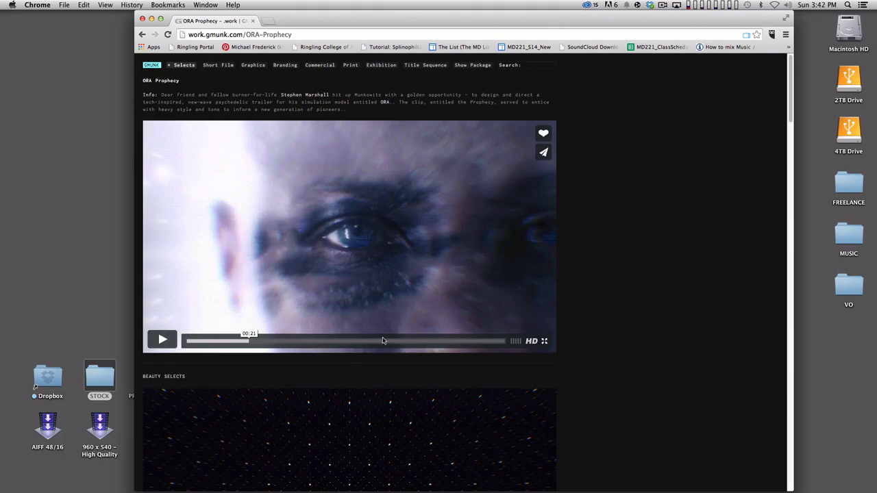
# Switch to After Effects, hide the title/action safe guides, and clear the Test composition of Turbulent Displace and both layers
pyautogui.press('super+Tab')
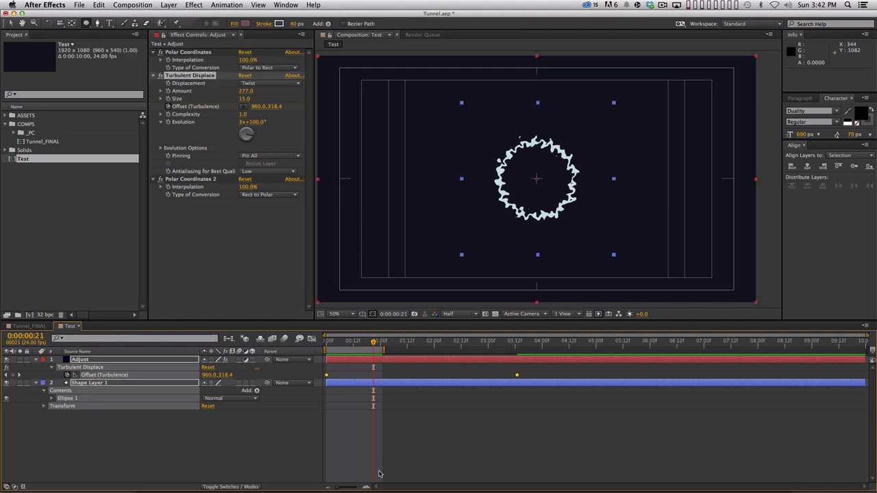
pyautogui.press('BackSpace')
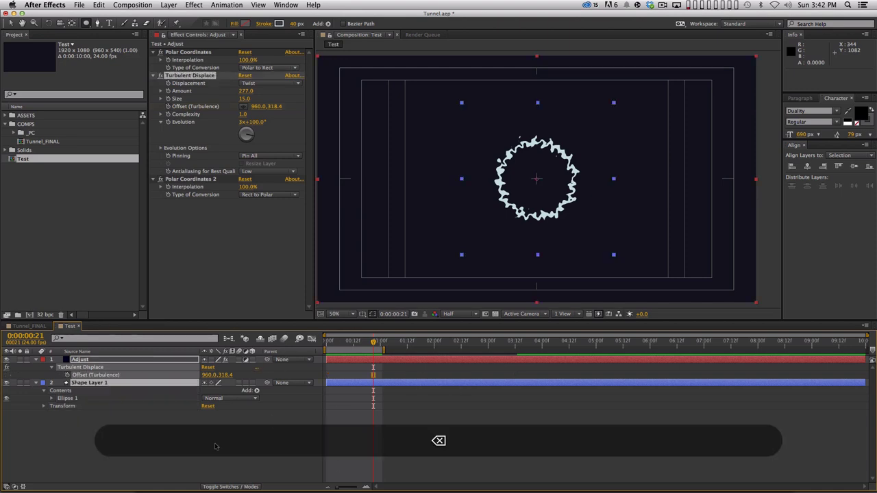
pyautogui.press('BackSpace')
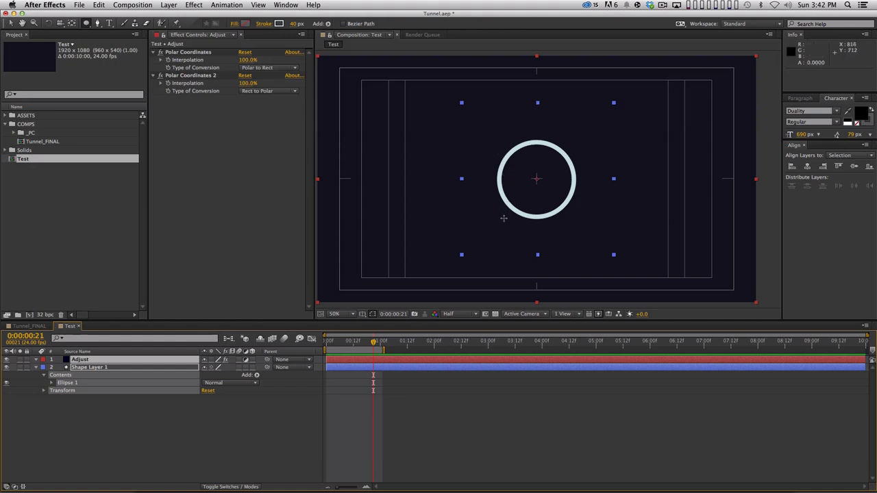
pyautogui.press("'")
pyautogui.press('super+shift+h')
pyautogui.press('super+shift+h')
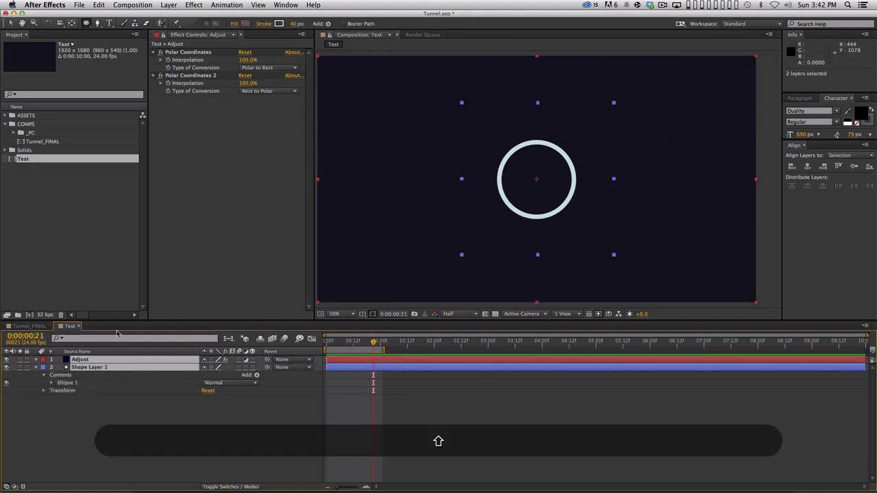
pyautogui.hotkey('shift', 'BackSpace')
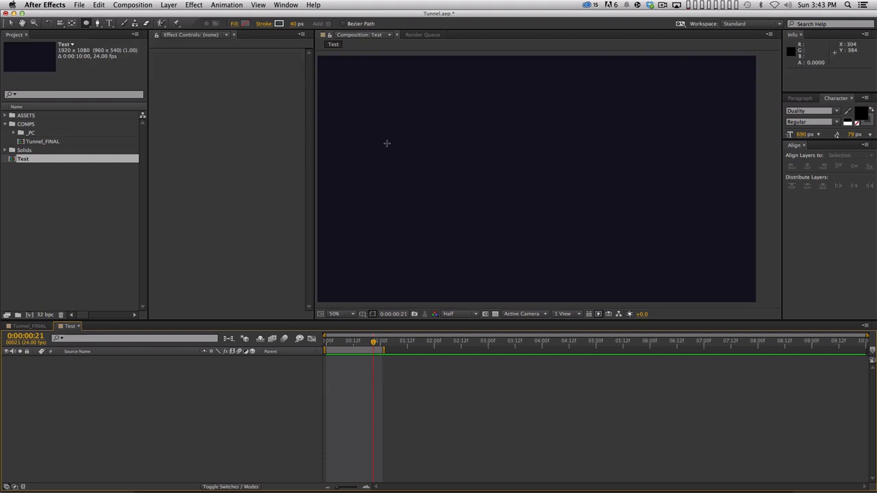
# Set the Test composition's height to 6000 px
pyautogui.press(',')
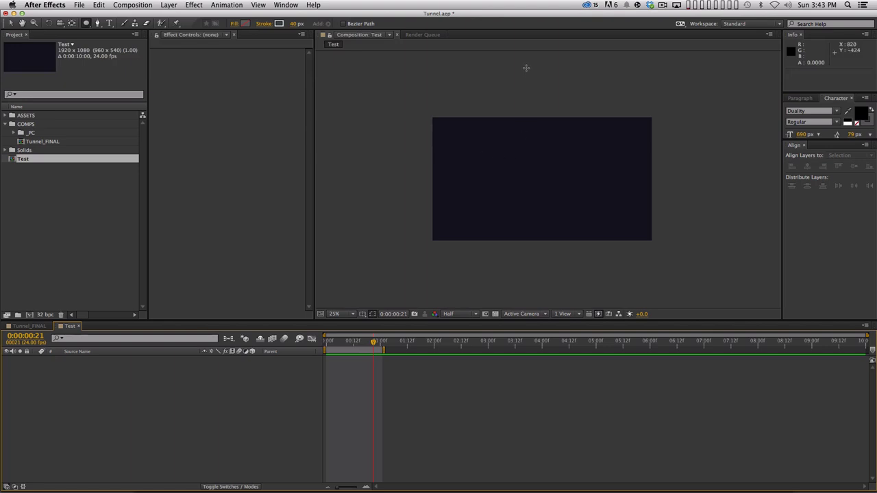
pyautogui.press(',')
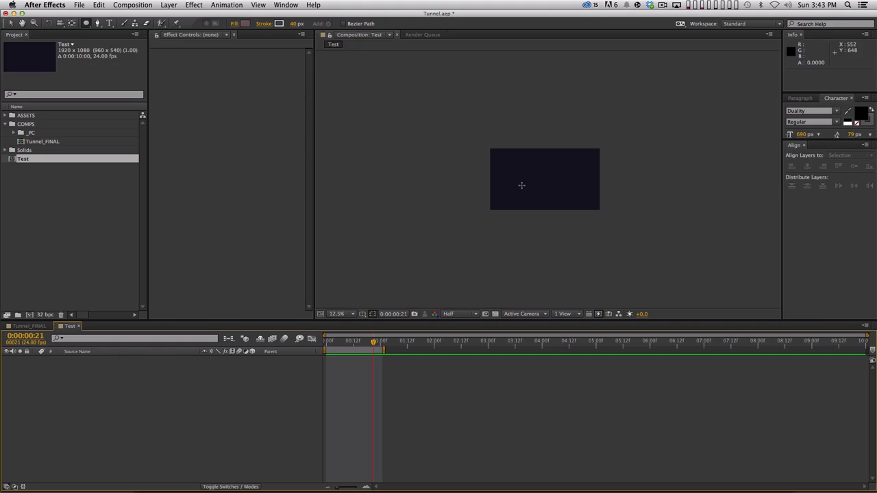
pyautogui.press('super+k')
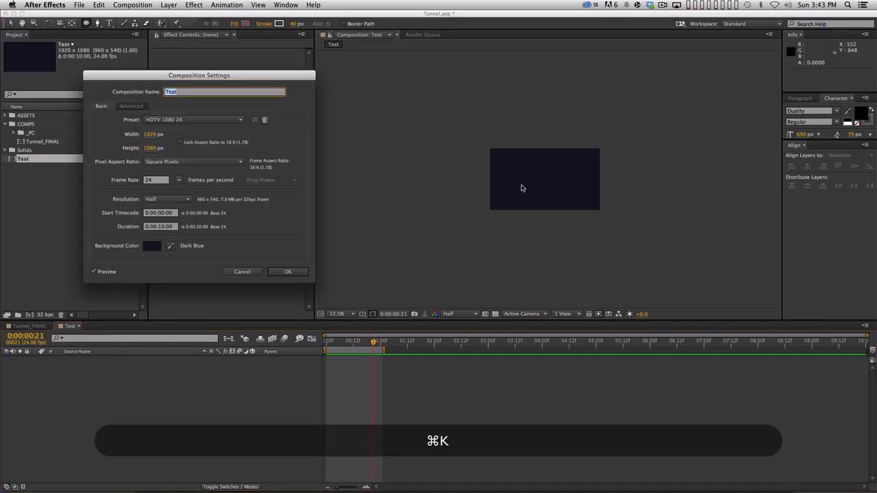
pyautogui.click(152, 148)
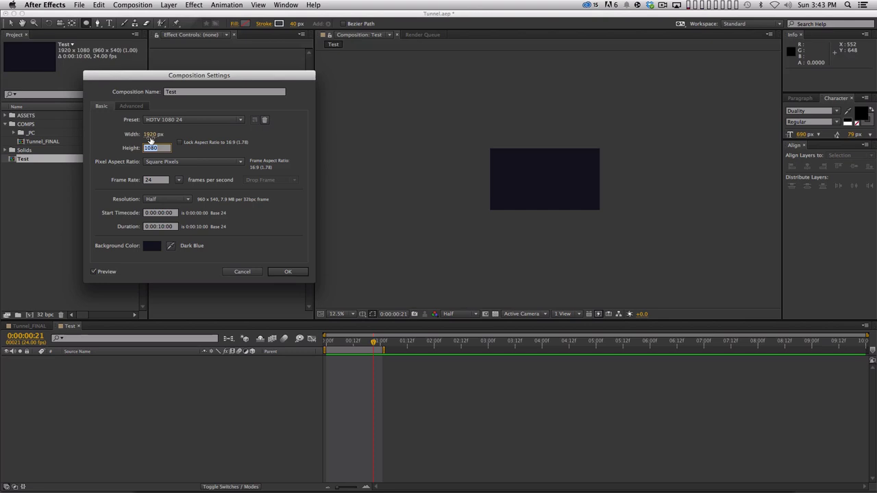
pyautogui.write('6000')
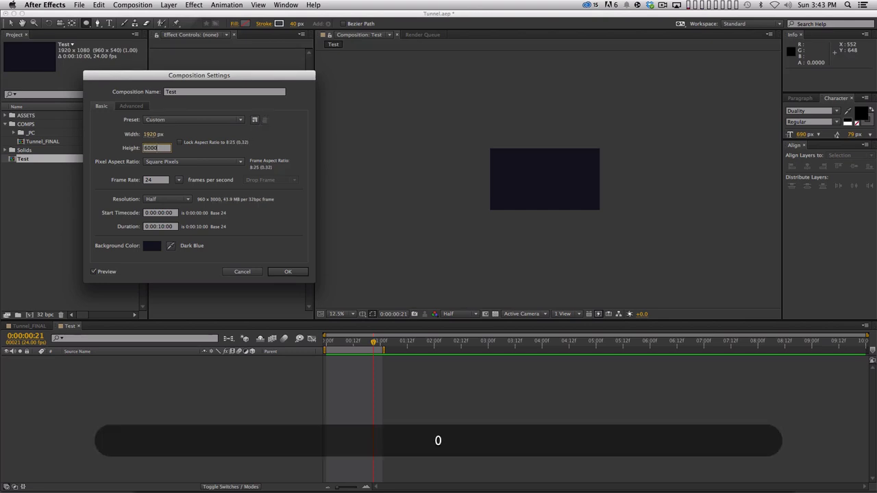
pyautogui.press('Return')
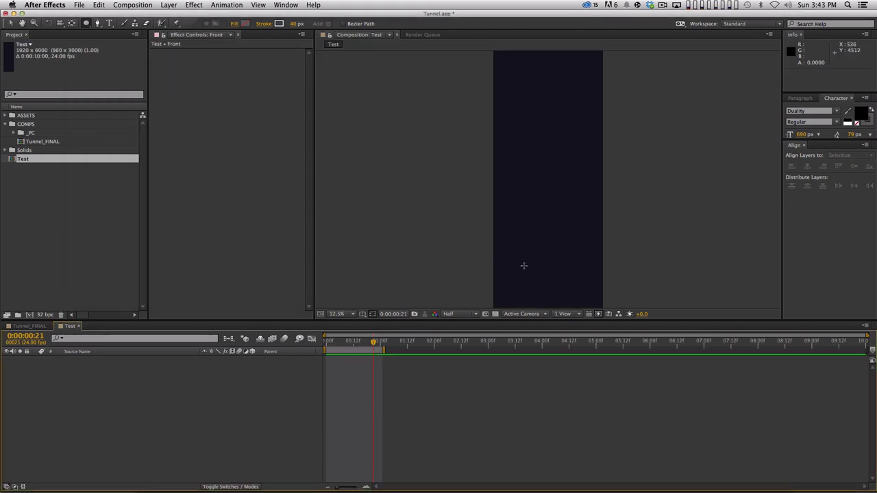
pyautogui.press(',')
pyautogui.scroll(-3, 520, 206)
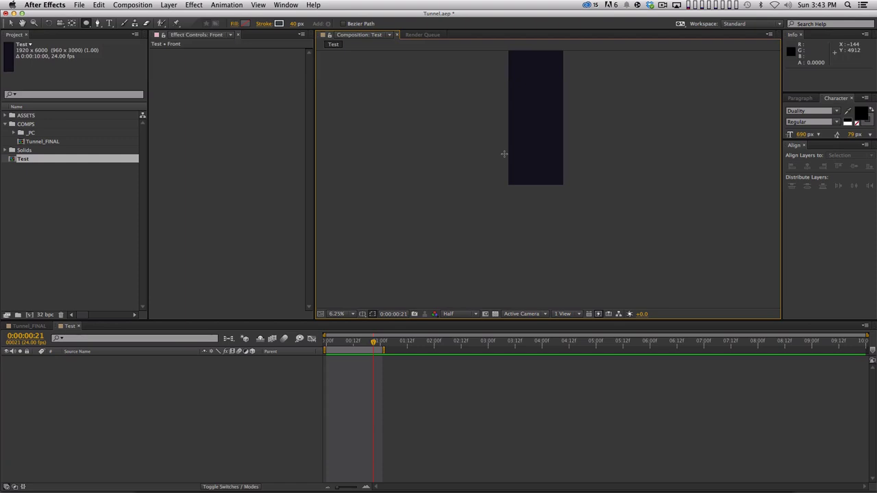
# Show the grid over the lower end of the tall composition and check that Snap to Grid is enabled
pyautogui.press('.')
pyautogui.press('.')
pyautogui.press('.')
pyautogui.press('.')
pyautogui.press('space')
pyautogui.moveTo(470, 152)
pyautogui.mouseDown()
pyautogui.moveTo(543, 206)
pyautogui.moveTo(564, 201)
pyautogui.moveTo(550, 191)
pyautogui.mouseUp()
pyautogui.press('q')
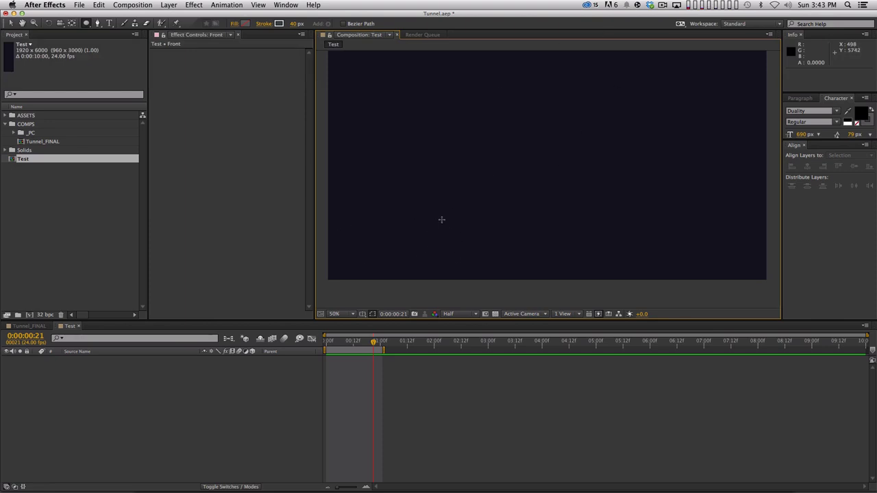
pyautogui.click(259, 5)
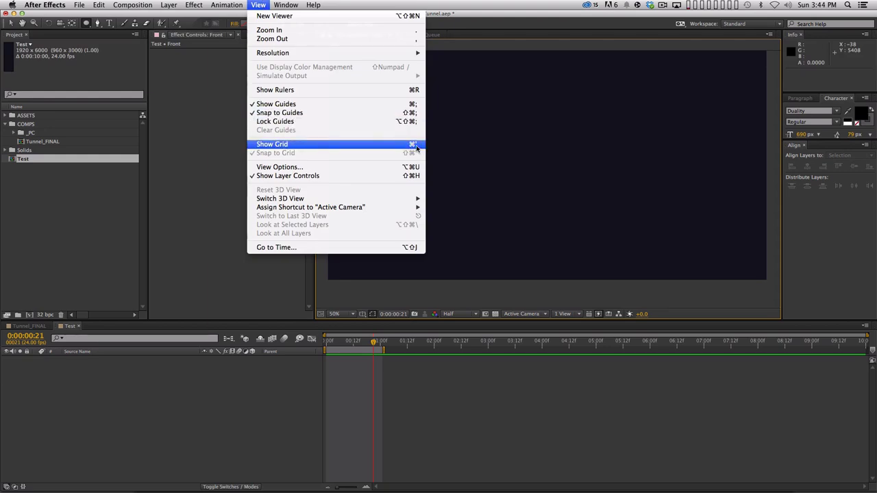
pyautogui.click(511, 219)
pyautogui.press('super+apostrophe')
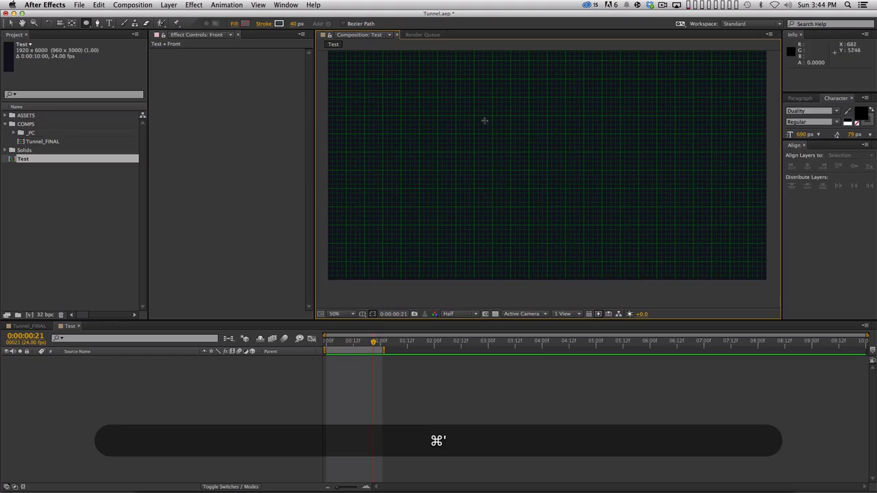
pyautogui.click(259, 5)
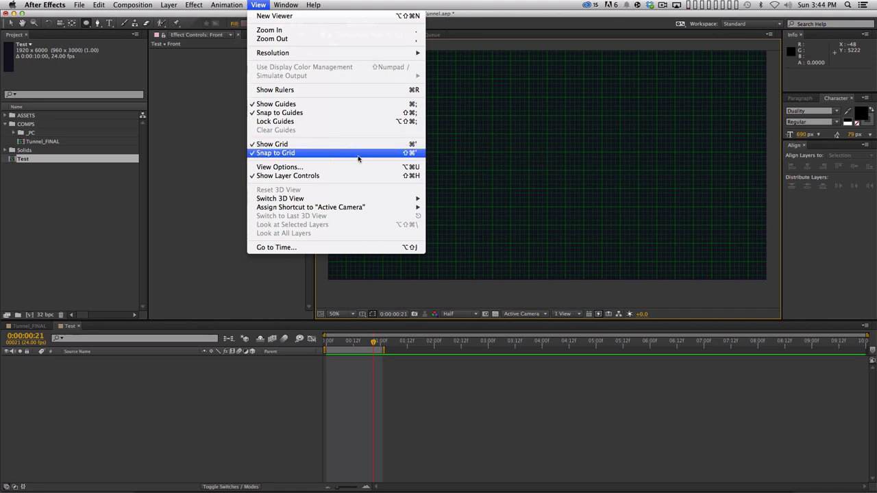
pyautogui.click(487, 176)
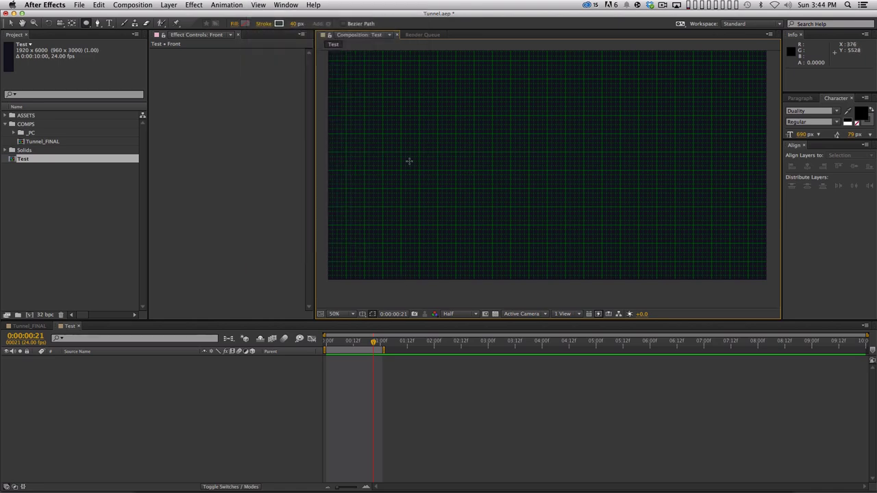
# Activate the Pen tool and maximize the composition viewer, showing the composition's lower-left corner at 100%
pyautogui.click(97, 23)
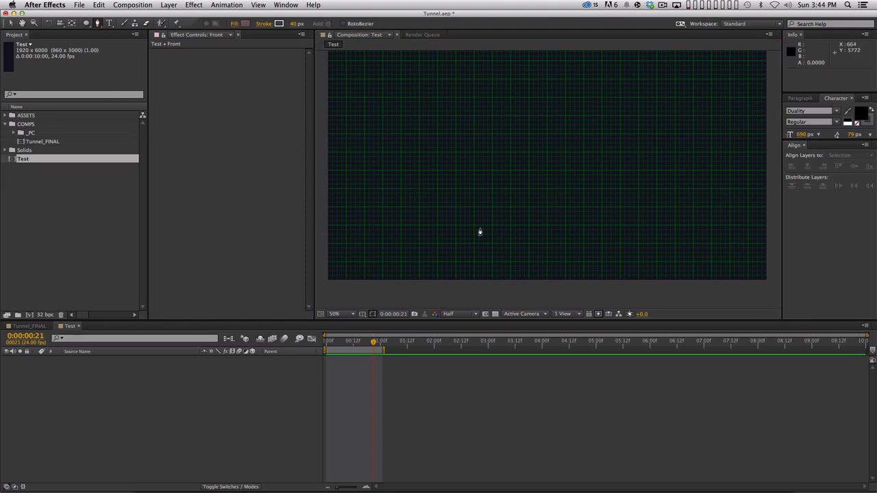
pyautogui.press('`')
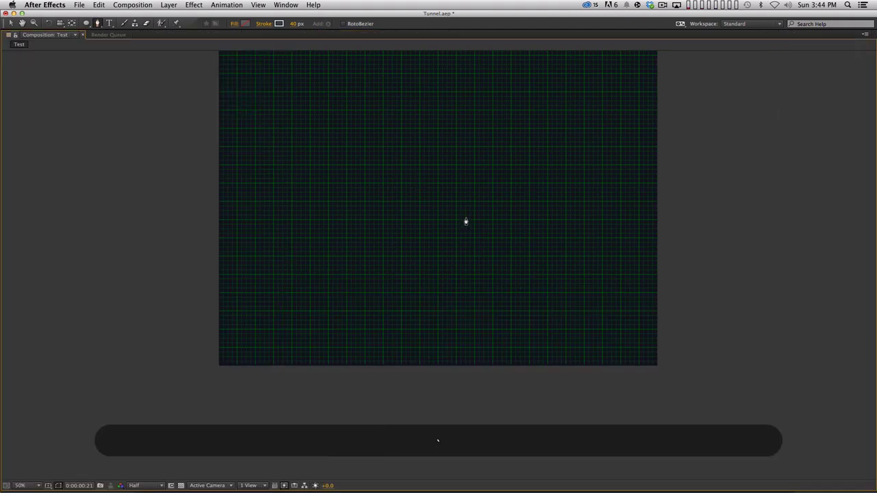
pyautogui.press('`')
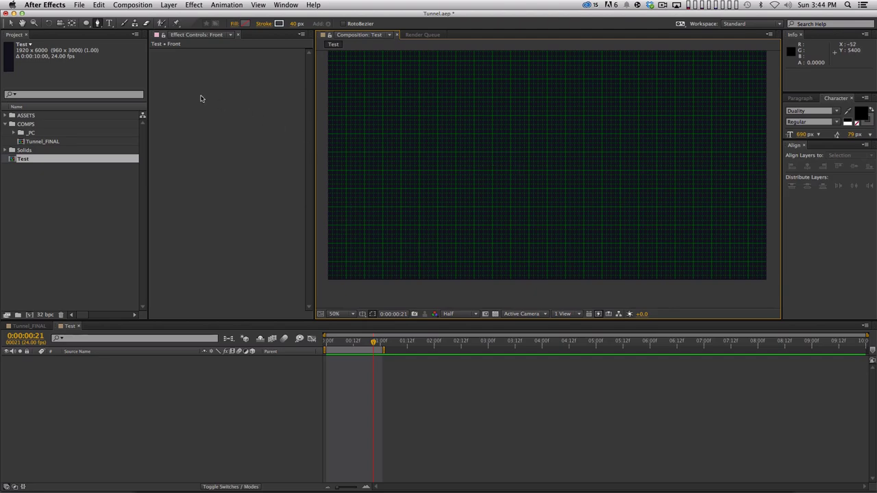
pyautogui.press('`')
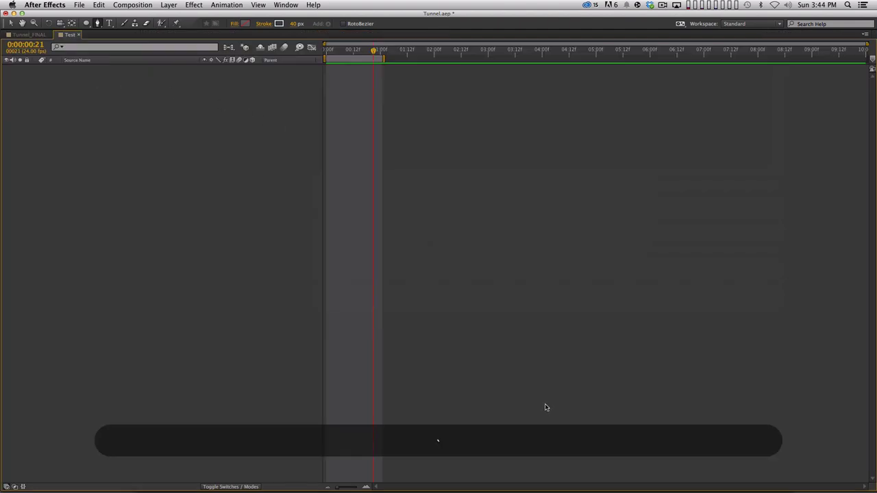
pyautogui.press('`')
pyautogui.press('`')
pyautogui.press('`')
pyautogui.press('`')
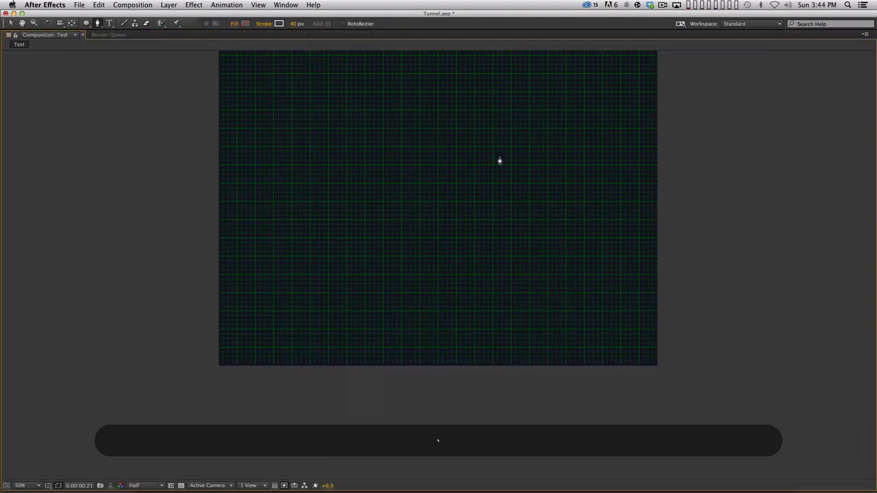
pyautogui.press('`')
pyautogui.press('`')
pyautogui.press('`')
pyautogui.press('`')
pyautogui.press('.')
pyautogui.press('.')
pyautogui.press('h')
pyautogui.moveTo(369, 199)
pyautogui.mouseDown()
pyautogui.moveTo(483, 172)
pyautogui.moveTo(435, 271)
pyautogui.moveTo(411, 258)
pyautogui.moveTo(393, 270)
pyautogui.mouseUp()
pyautogui.press('g')
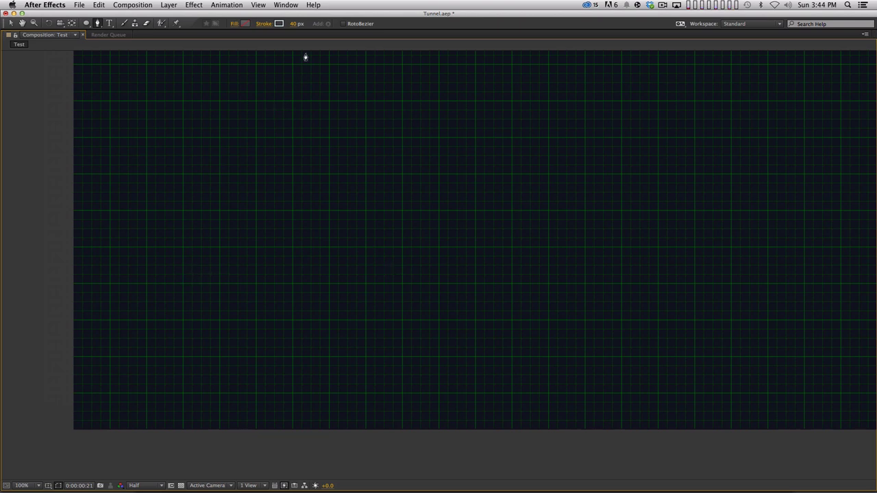
# Set the Pen tool's fill to None and its stroke to white with a width of 5 px
pyautogui.click(235, 24)
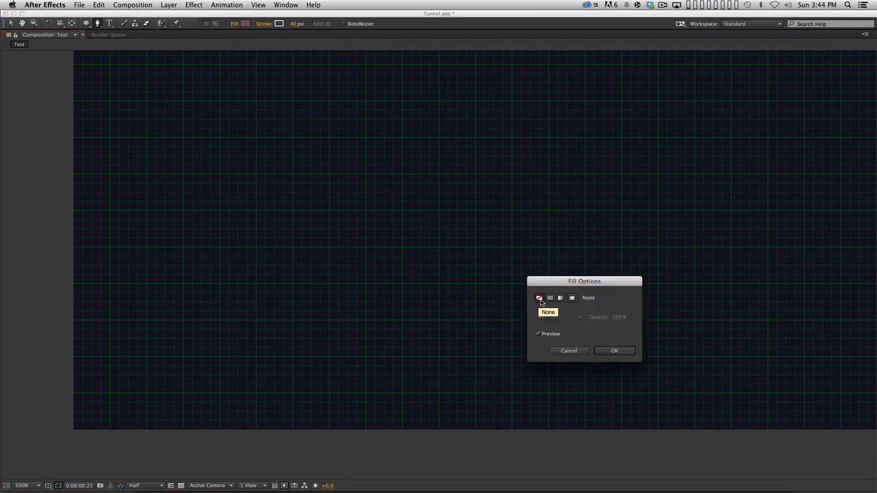
pyautogui.click(601, 350)
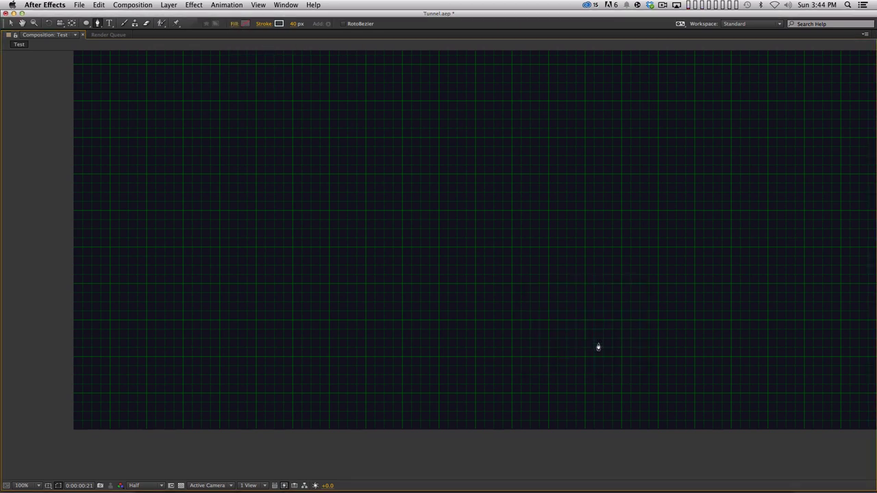
pyautogui.click(279, 24)
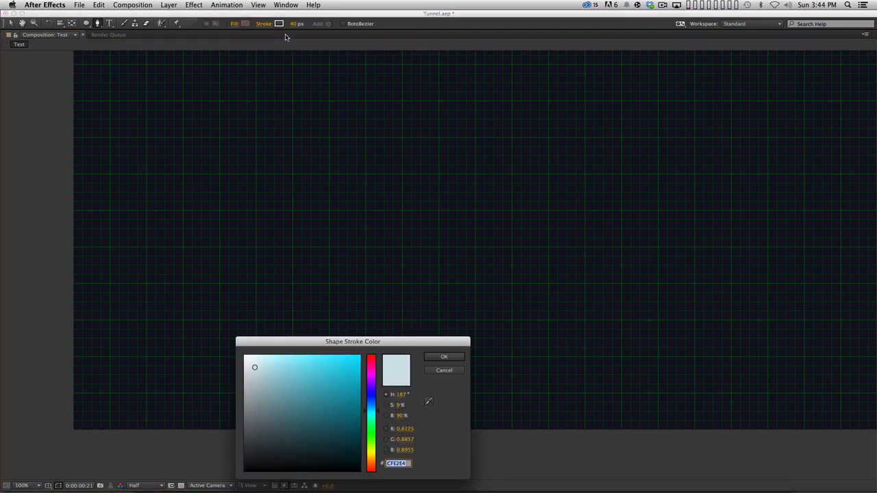
pyautogui.moveTo(252, 362); pyautogui.dragTo(214, 348)
pyautogui.click(452, 356)
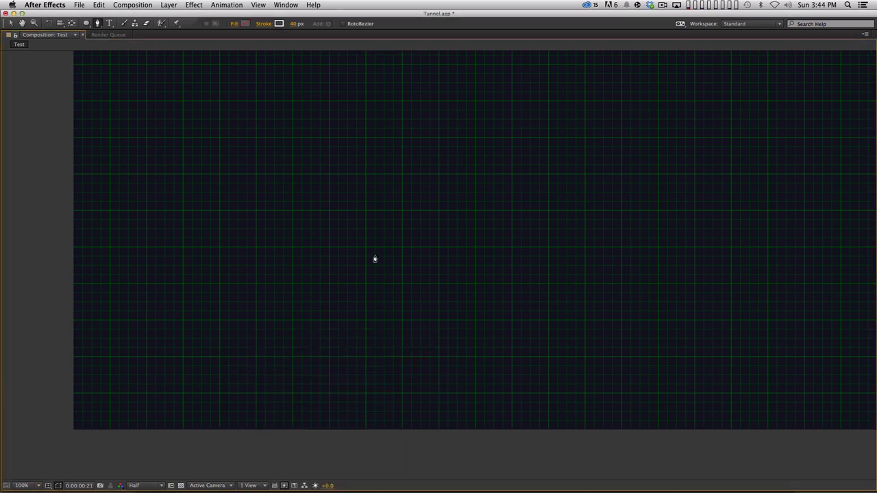
pyautogui.click(295, 24)
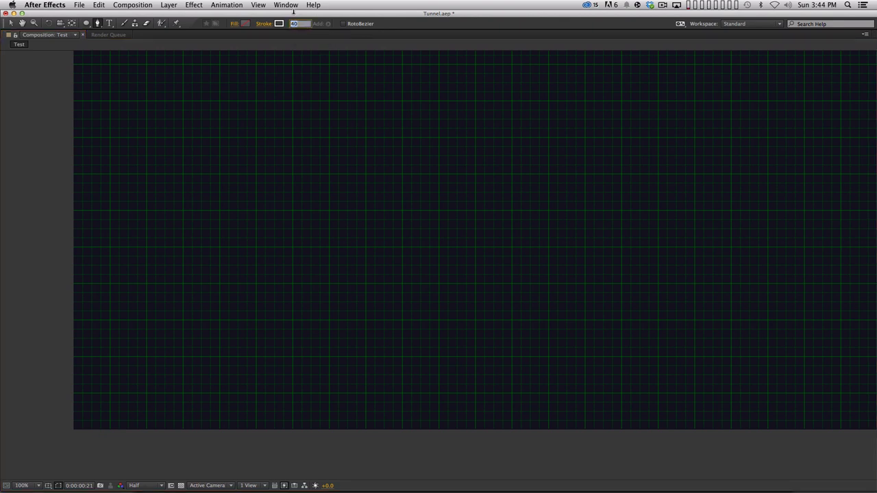
pyautogui.write('1')
pyautogui.press('Return')
pyautogui.press('super+space')
# Switch to Chrome, examine the ORA Prophecy video's radial tunnel shots around 00:07 to 00:08, and return to After Effects
pyautogui.press('super+Tab')
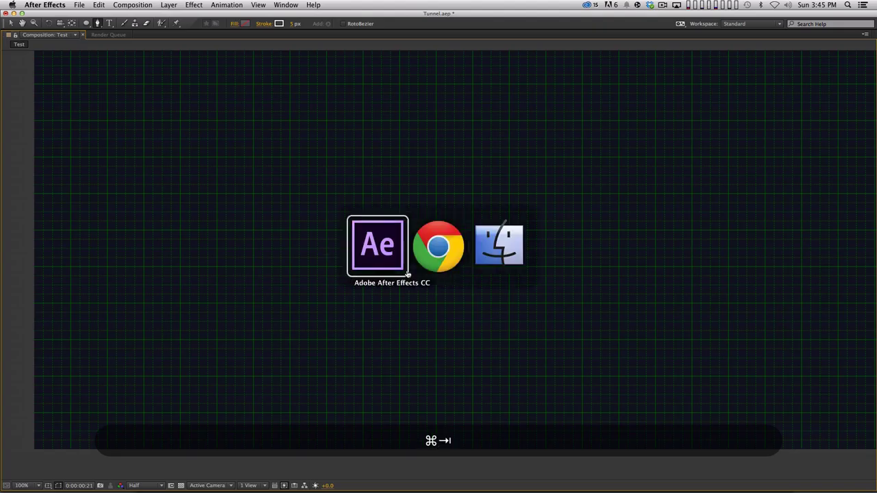
pyautogui.click(194, 341)
pyautogui.moveTo(195, 341)
pyautogui.mouseDown()
pyautogui.moveTo(217, 342)
pyautogui.moveTo(206, 342)
pyautogui.mouseUp()
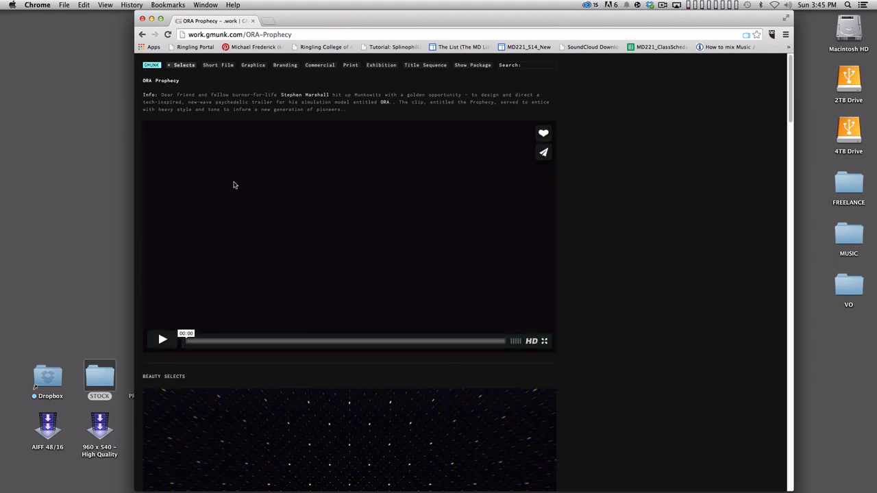
pyautogui.click(212, 343)
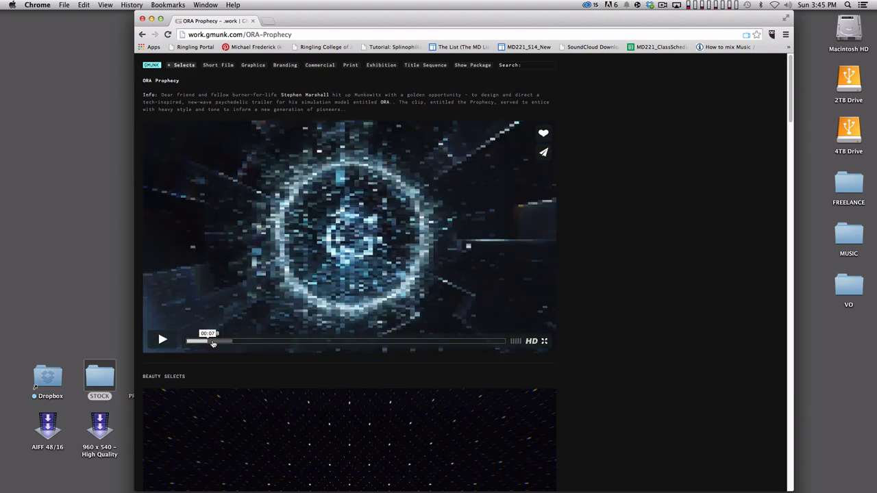
pyautogui.click(217, 344)
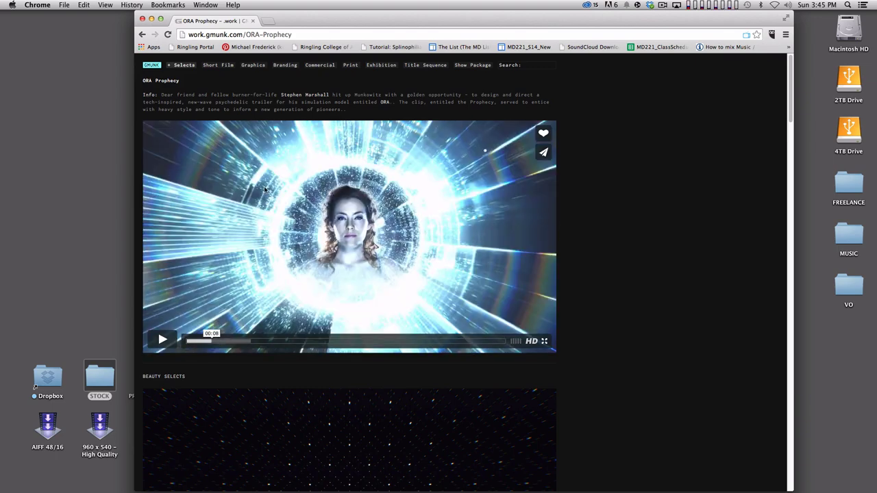
pyautogui.press('super+Tab')
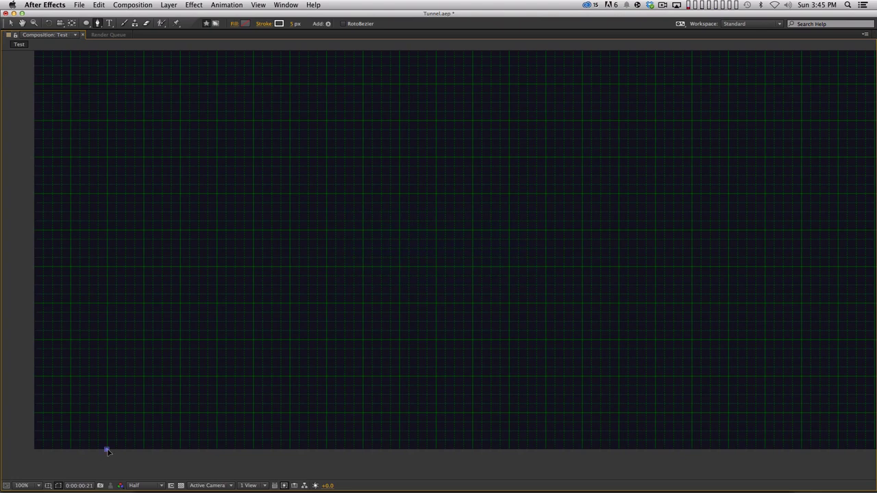
# Draw a path from the bottom edge in major squares: up 5, right 1, up 1, left 1, up 2, right 2, up 2, right 1, down 10
pyautogui.click(107, 267)
pyautogui.click(142, 265)
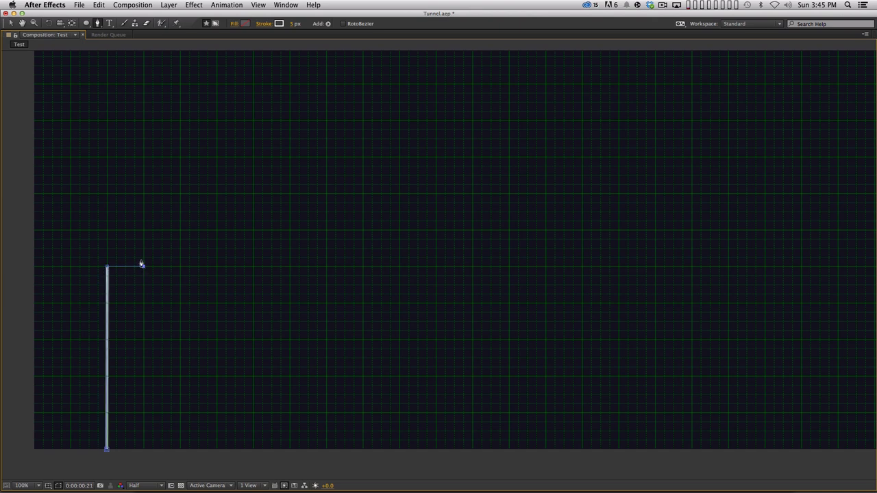
pyautogui.click(143, 231)
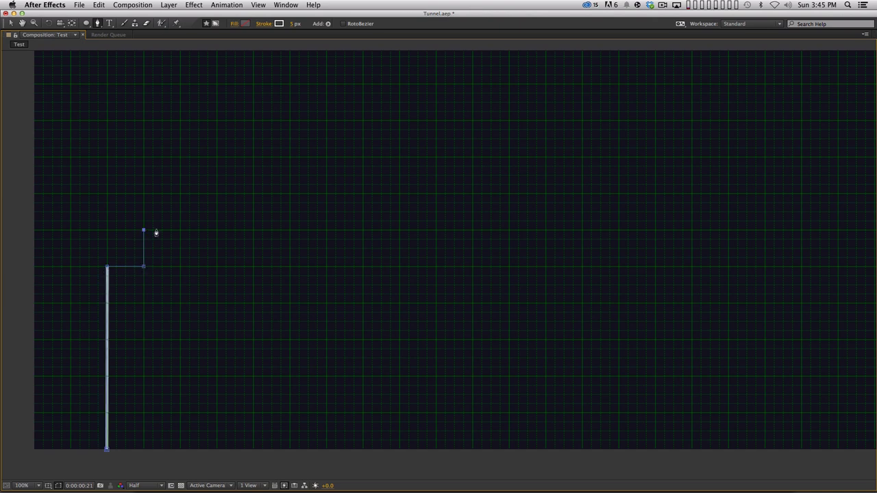
pyautogui.click(106, 228)
pyautogui.click(106, 157)
pyautogui.click(180, 157)
pyautogui.click(179, 85)
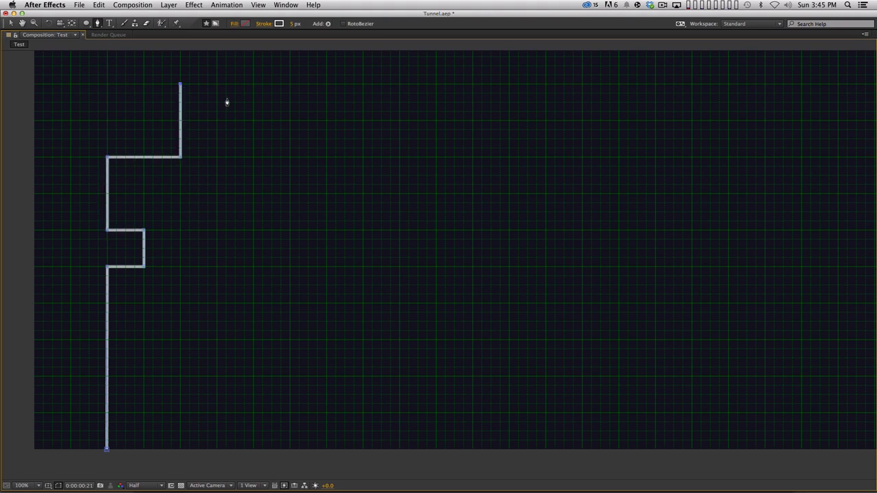
pyautogui.click(216, 84)
pyautogui.click(217, 449)
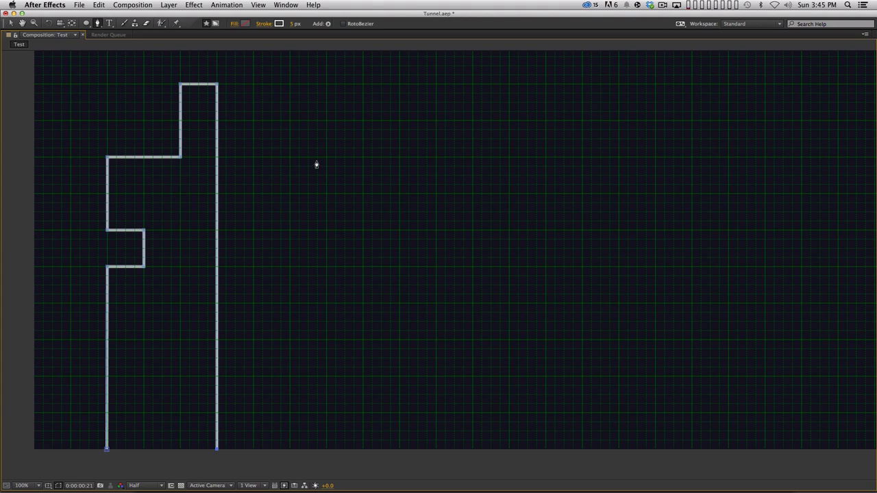
# End the first path with the Selection tool and leave its shape layer deselected
pyautogui.press('v')
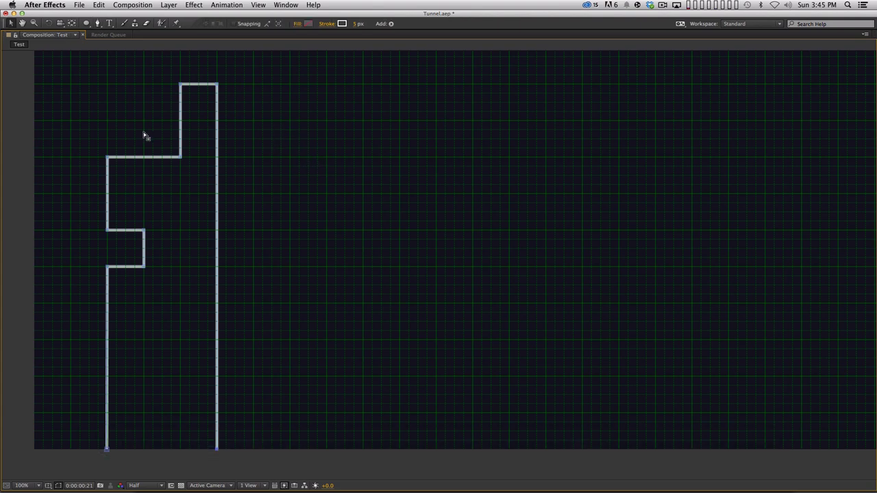
pyautogui.click(7, 23)
pyautogui.press('shift+super+a')
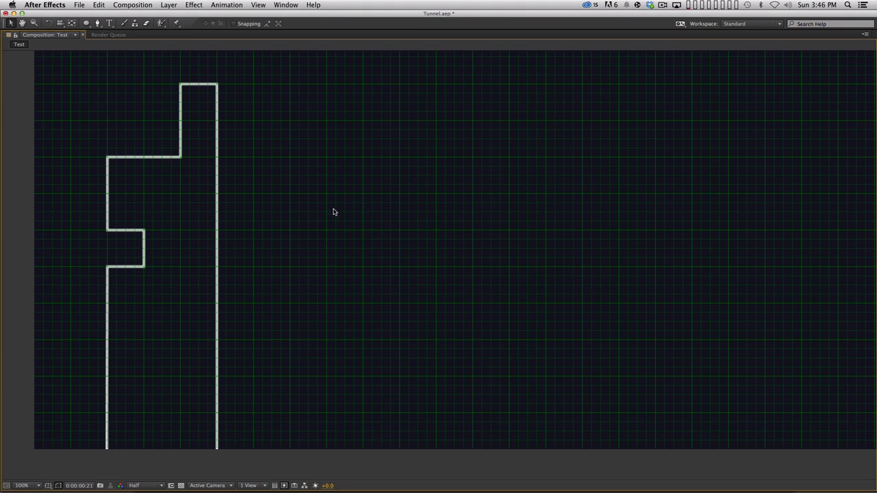
pyautogui.press('super+a')
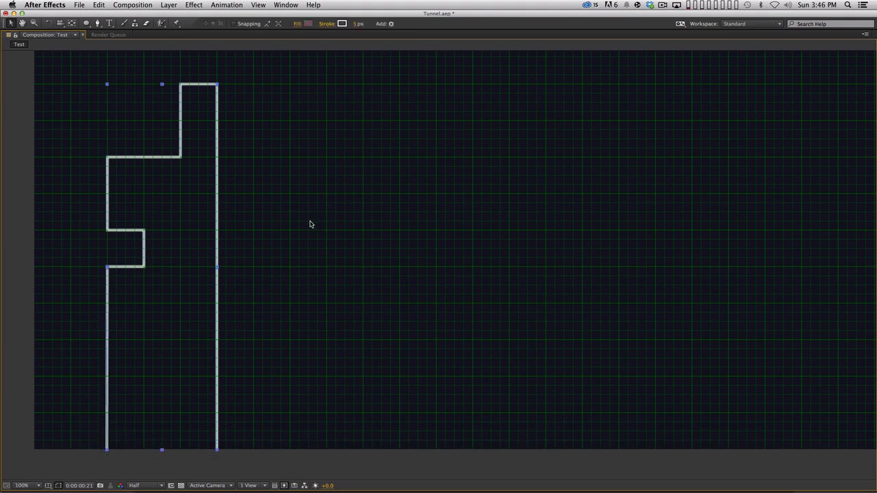
pyautogui.press('shift+super+a')
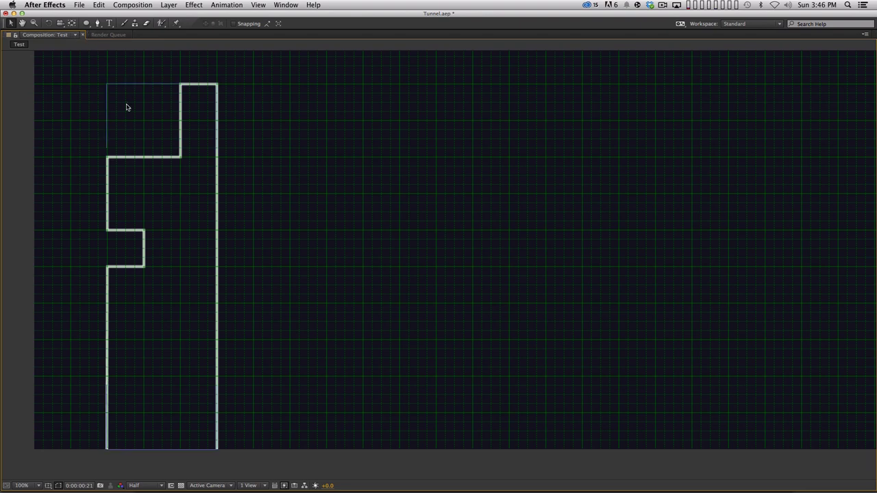
# Start a second path with the Pen tool on the first outline's long right vertical, 3 major grid squares below its top
pyautogui.press('g')
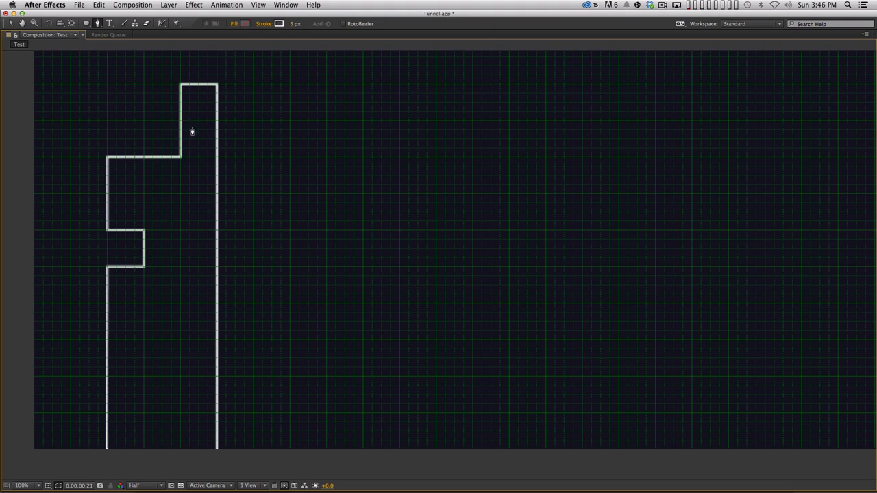
pyautogui.click(215, 192)
pyautogui.press('.')
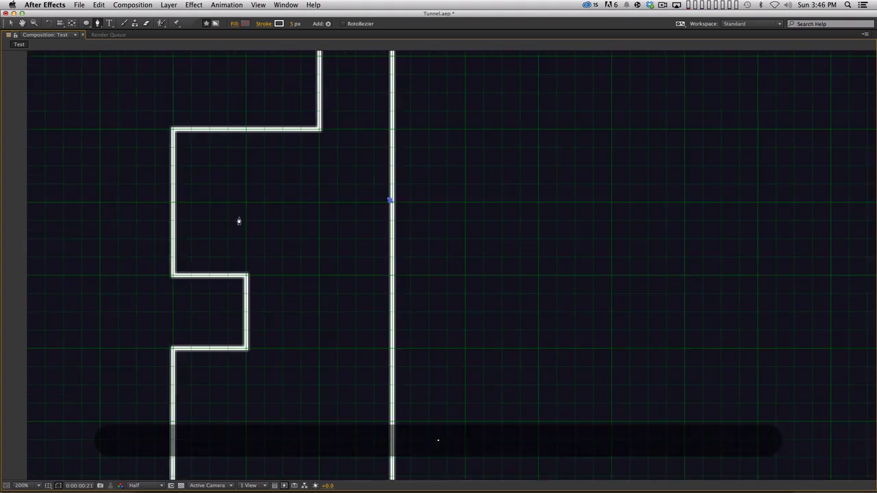
pyautogui.press('.')
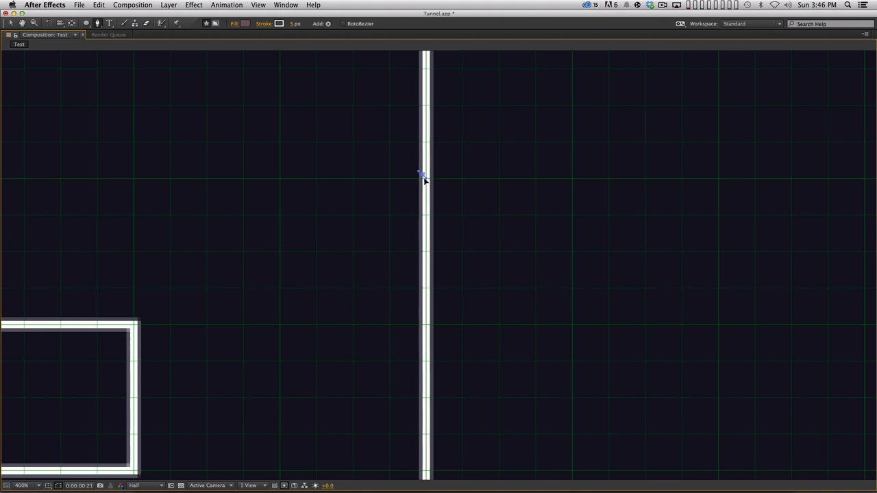
pyautogui.press('/')
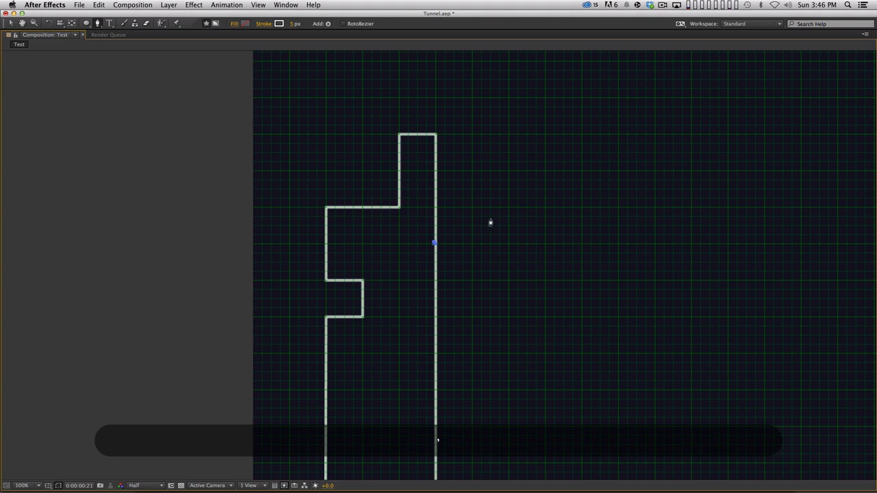
# Try a one-square horizontal segment rightward from the second path's starting point, check its alignment up close, and undo it
pyautogui.click(473, 243)
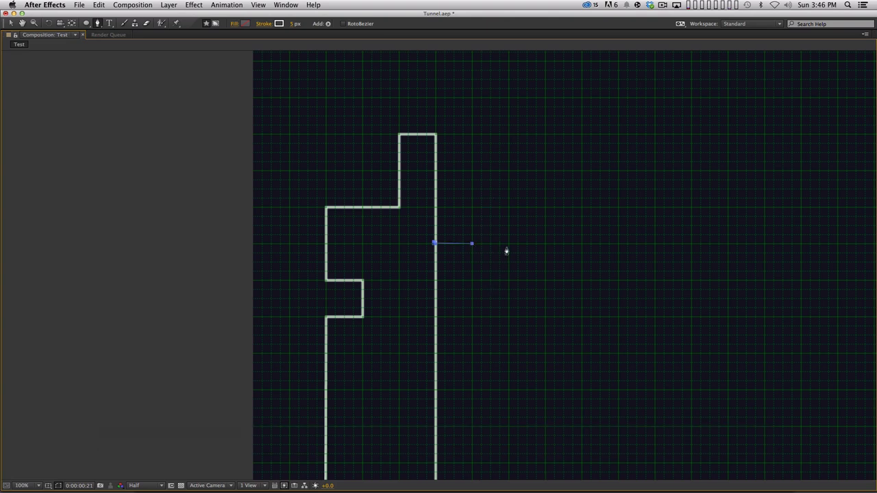
pyautogui.press('.')
pyautogui.press('.')
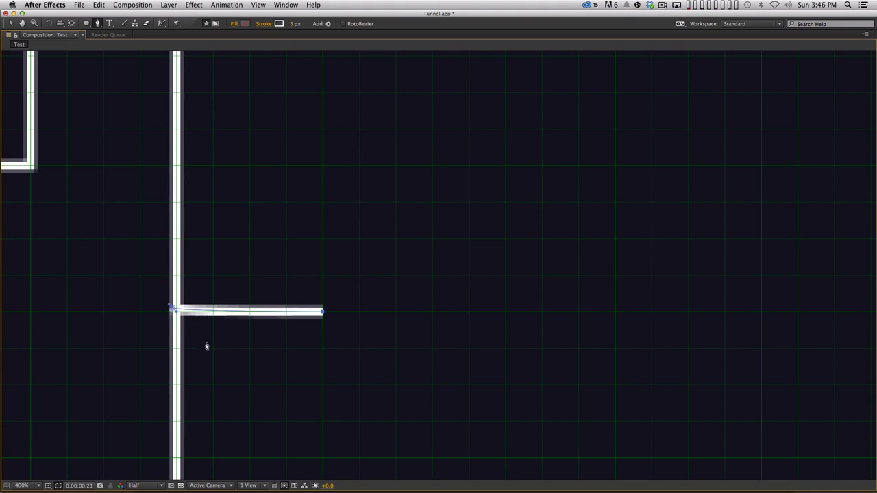
pyautogui.press('super+z')
pyautogui.press(',')
pyautogui.press(',')
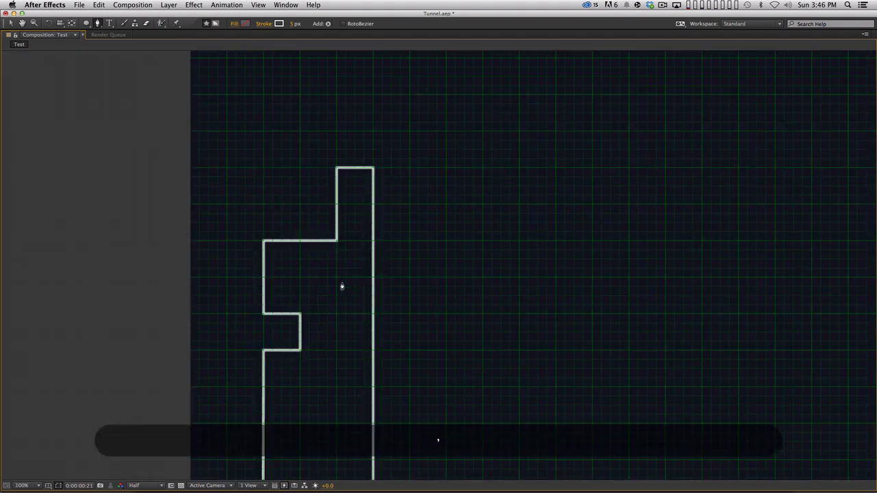
# Draw the second path's upper part from its starting point: right 1 major grid square, up 2, right 1, down 3
pyautogui.press('space')
pyautogui.moveTo(337, 281); pyautogui.dragTo(226, 229)
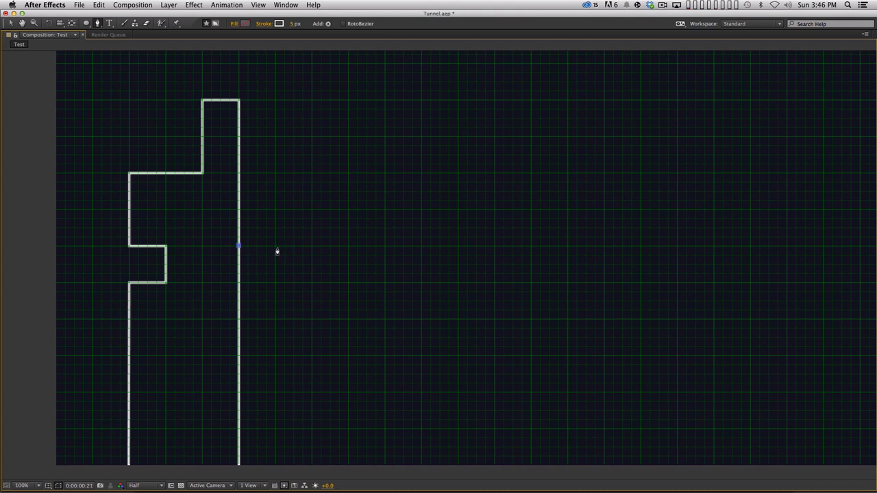
pyautogui.click(275, 247)
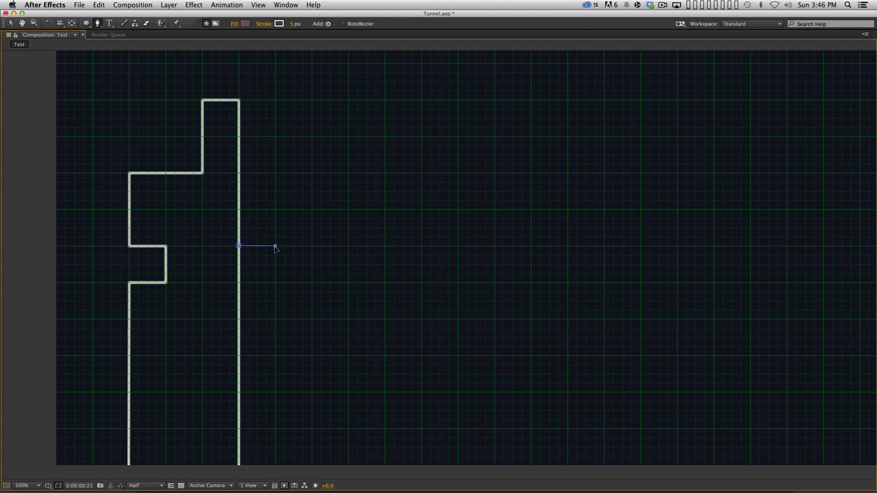
pyautogui.click(275, 172)
pyautogui.click(311, 174)
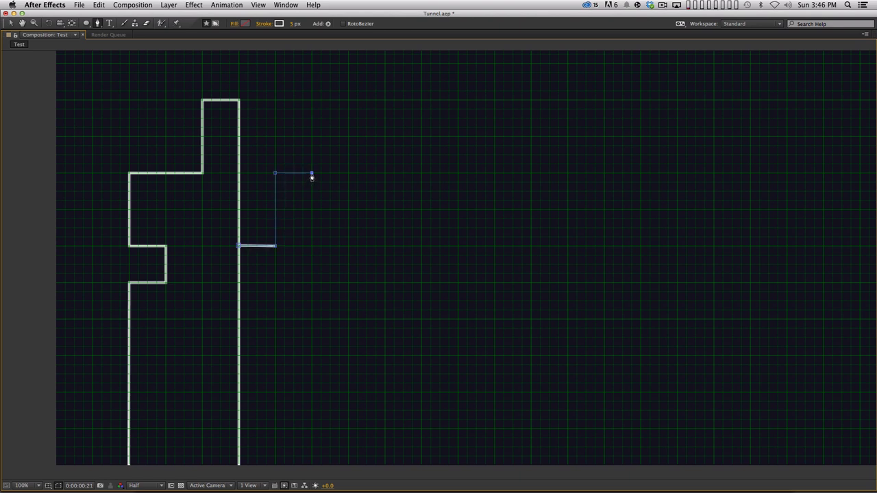
pyautogui.click(311, 282)
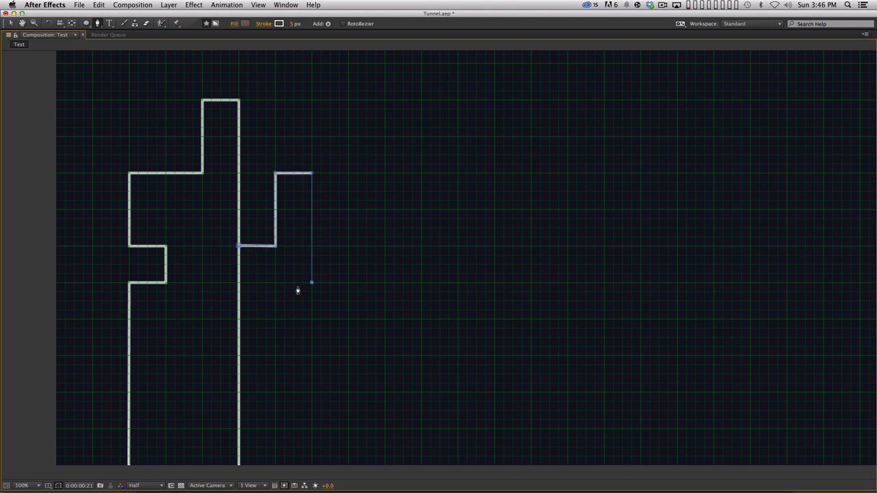
# Finish the second path with left ½ square, down 2, right 1, down 1, left 1½ and down 2 to the bottom edge, and deselect it
pyautogui.click(293, 356)
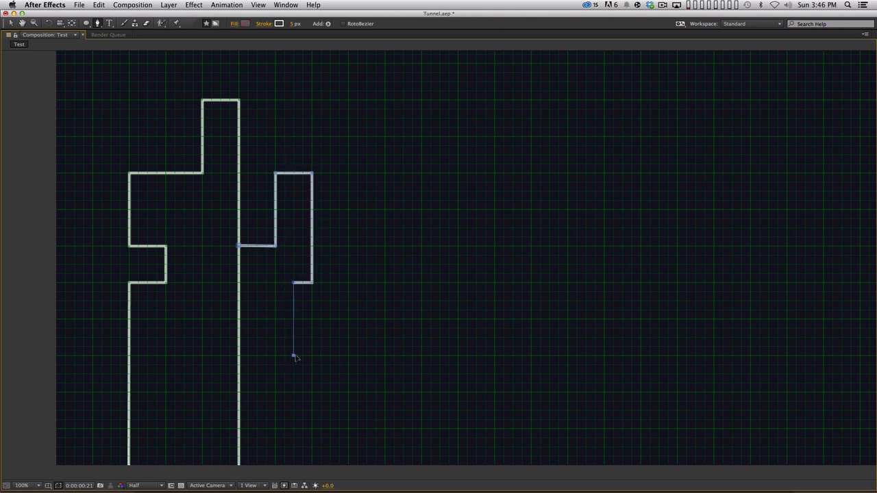
pyautogui.click(330, 393)
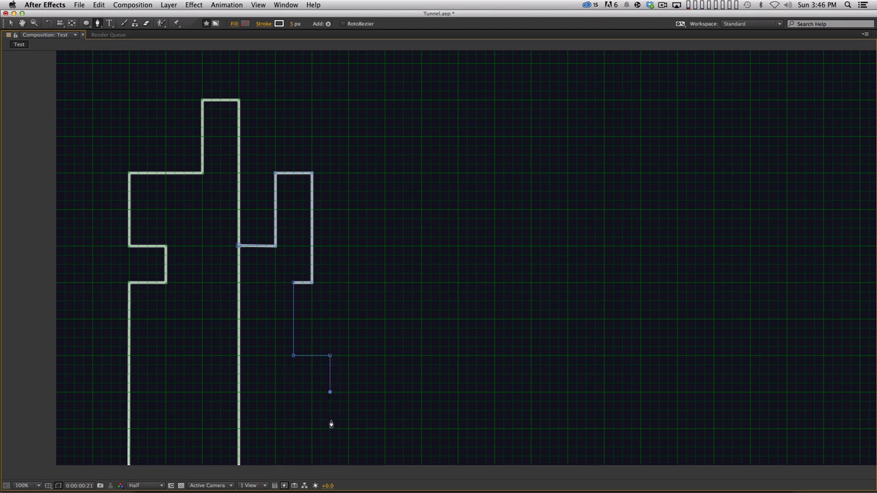
pyautogui.click(274, 392)
pyautogui.click(275, 466)
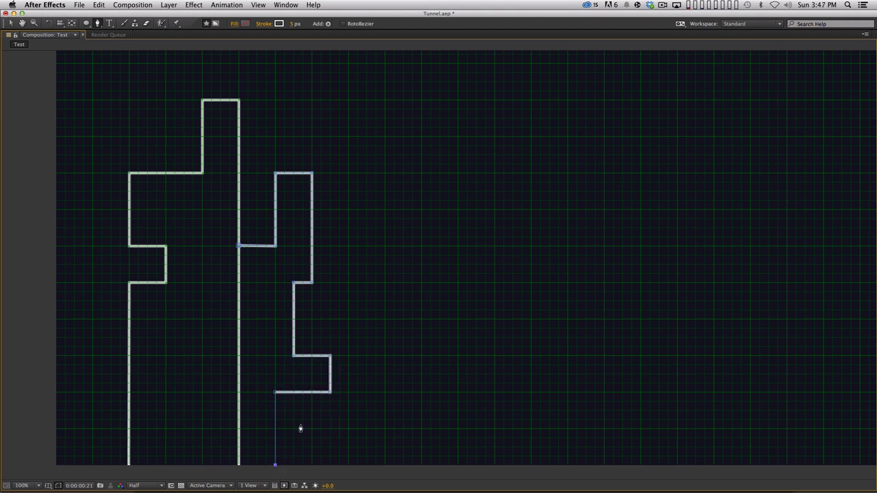
pyautogui.press('v')
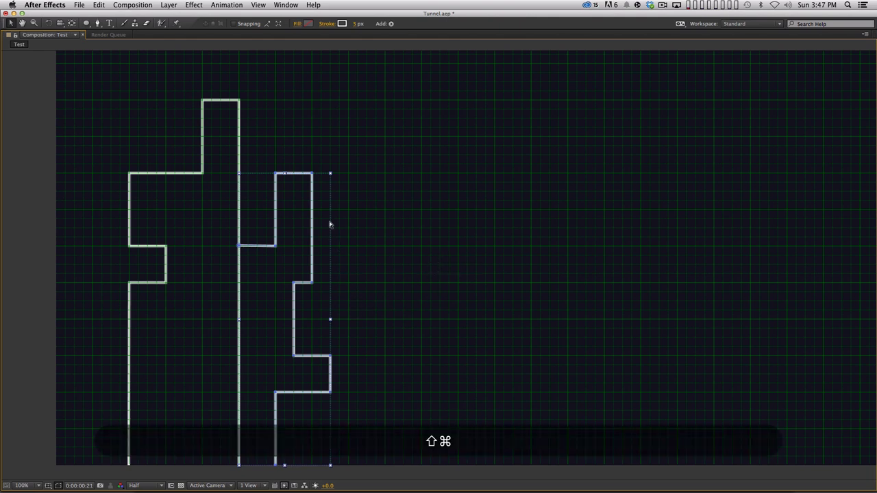
pyautogui.press('super+shift+a')
# Draw a third path from the second outline's upper-right corner: up 2 major squares, right 2, down 2, right 1, down 4, right ½, down 4
pyautogui.press('g')
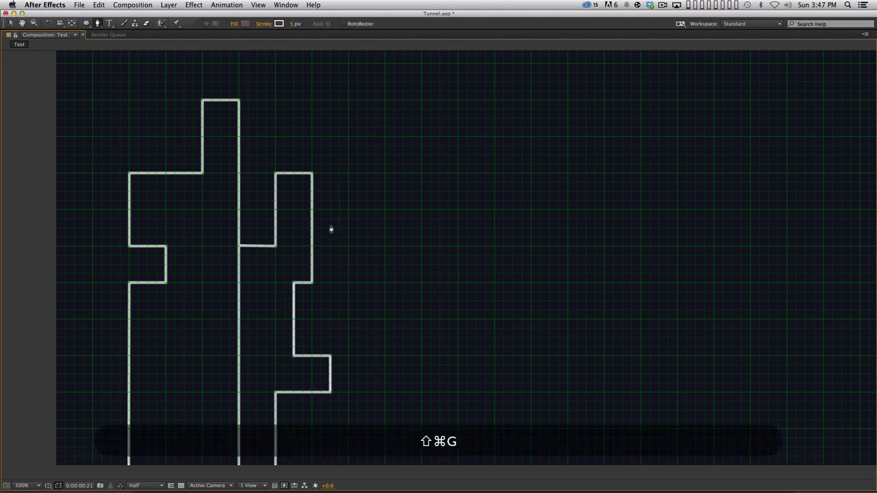
pyautogui.click(311, 174)
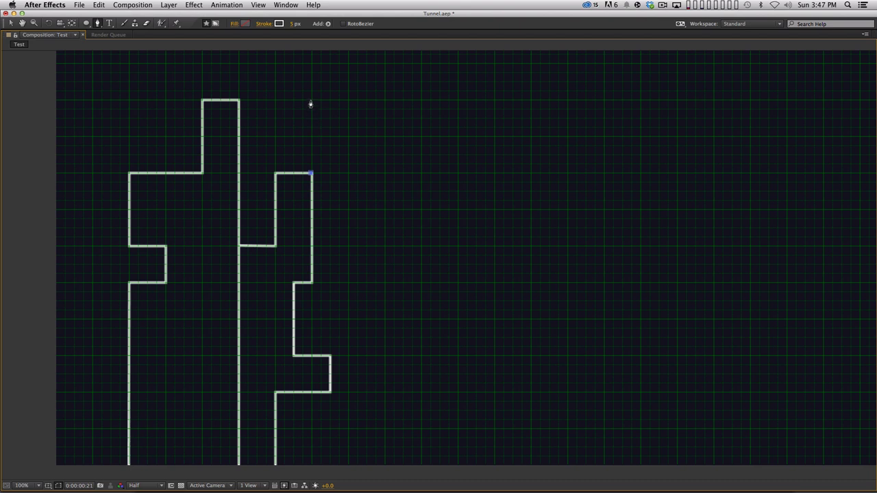
pyautogui.click(312, 100)
pyautogui.click(384, 101)
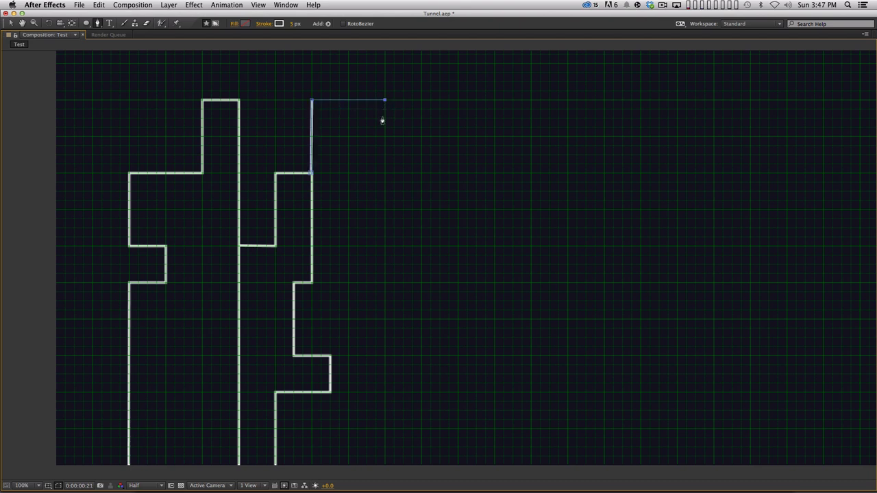
pyautogui.click(384, 174)
pyautogui.click(422, 174)
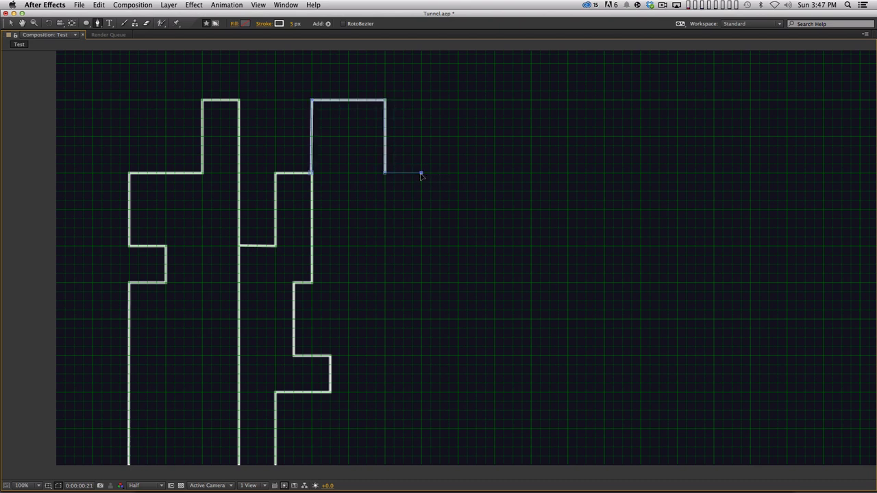
pyautogui.click(421, 319)
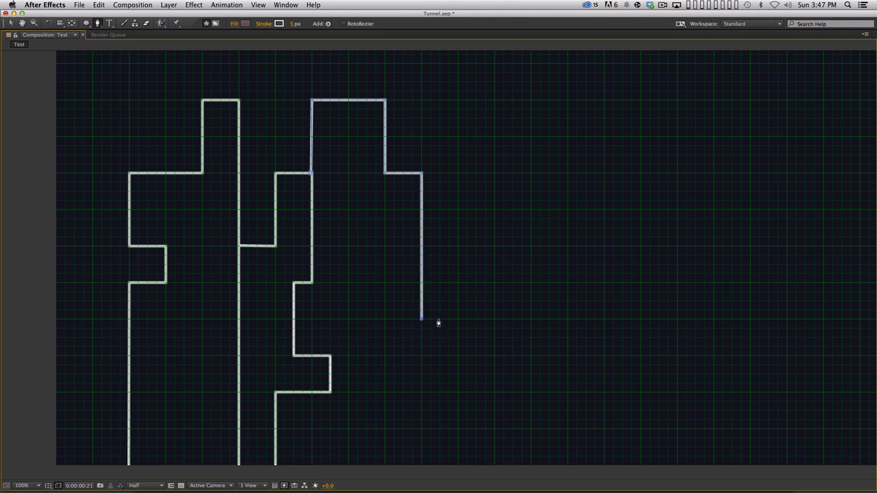
pyautogui.click(439, 465)
pyautogui.press('v')
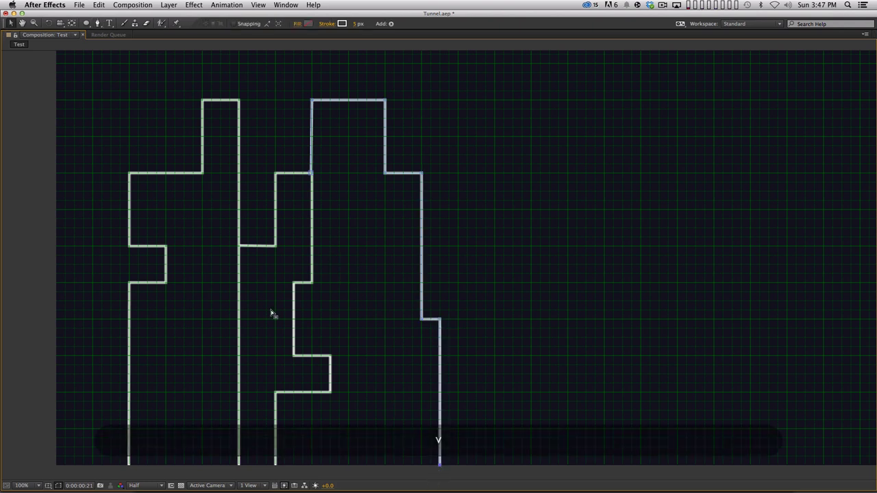
pyautogui.press('g')
pyautogui.click(216, 113)
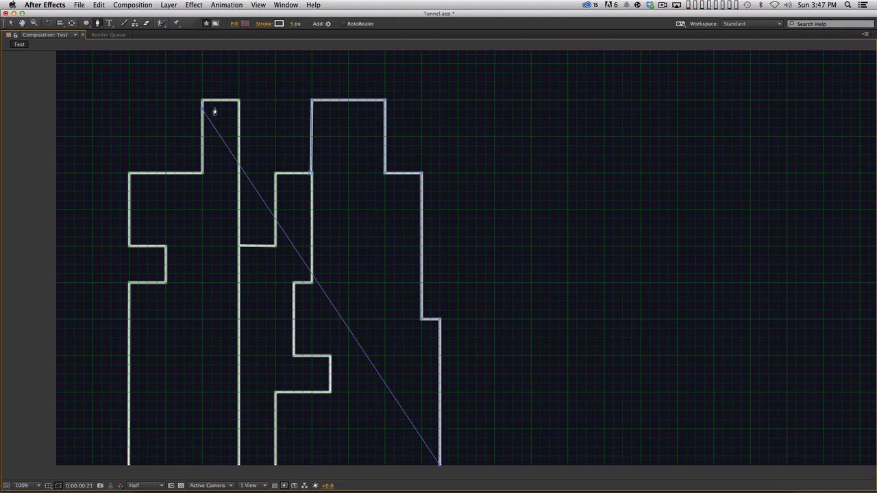
pyautogui.press('super+z')
pyautogui.press('shift+super+z')
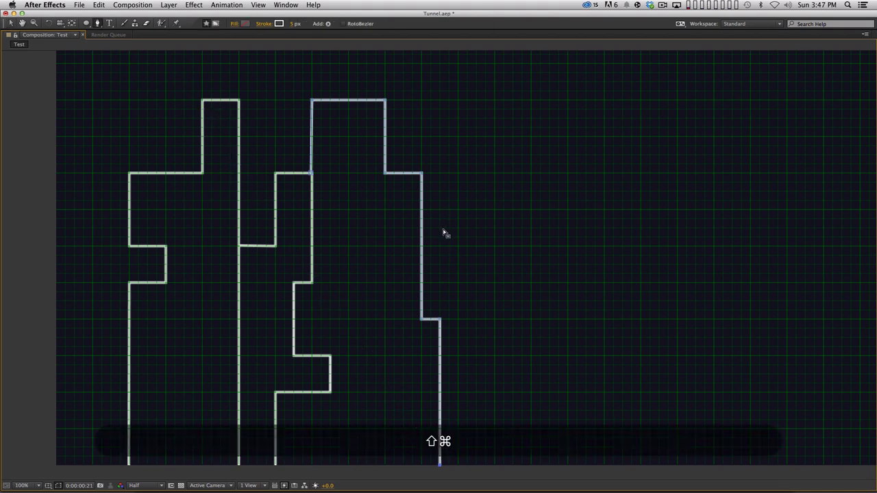
# Deselect the third path and draw a one-square-wide horizontal line across the first outline's narrow tower, about ¼ major square below its top
pyautogui.press('shift+super+a')
pyautogui.press('shift+super+g')
pyautogui.press('g')
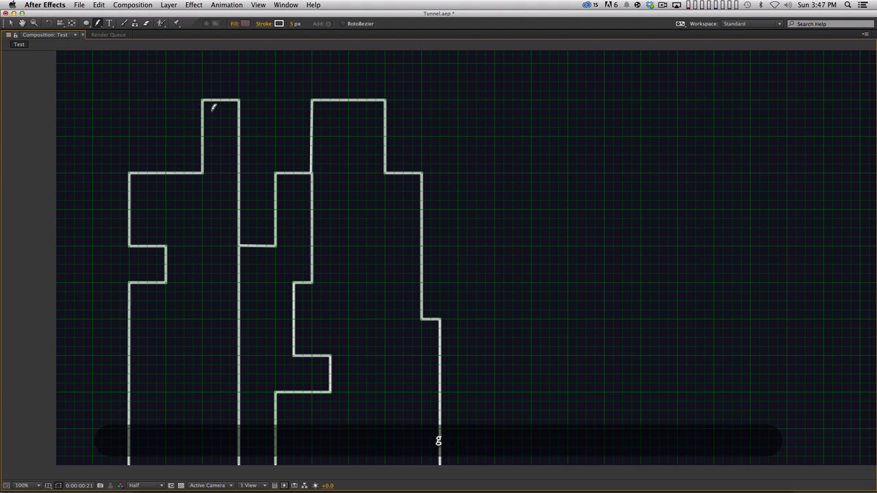
pyautogui.click(210, 111)
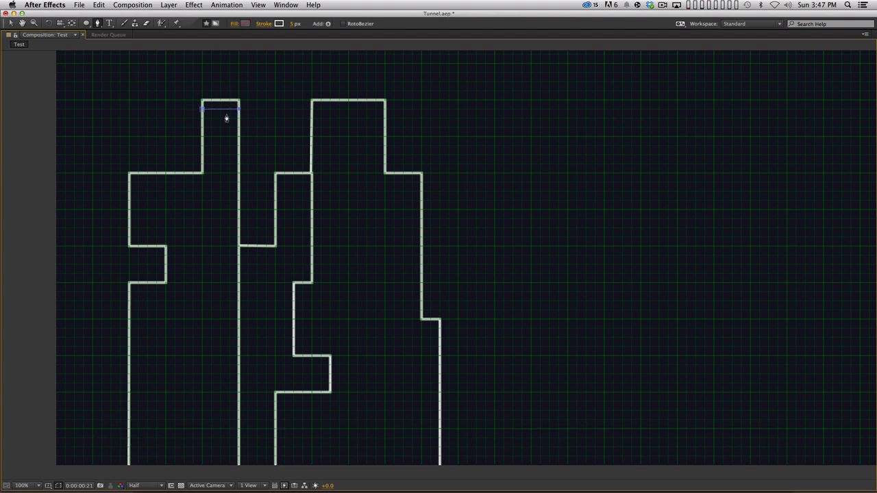
pyautogui.press('shift+super+a')
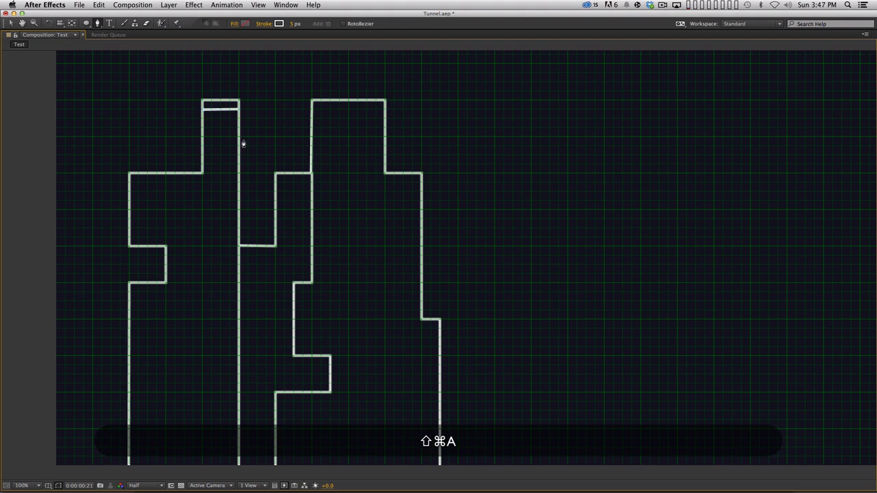
# Draw a closed rectangle 2 major squares wide and 1 high between the first outline's notch and its long vertical line
pyautogui.press('g')
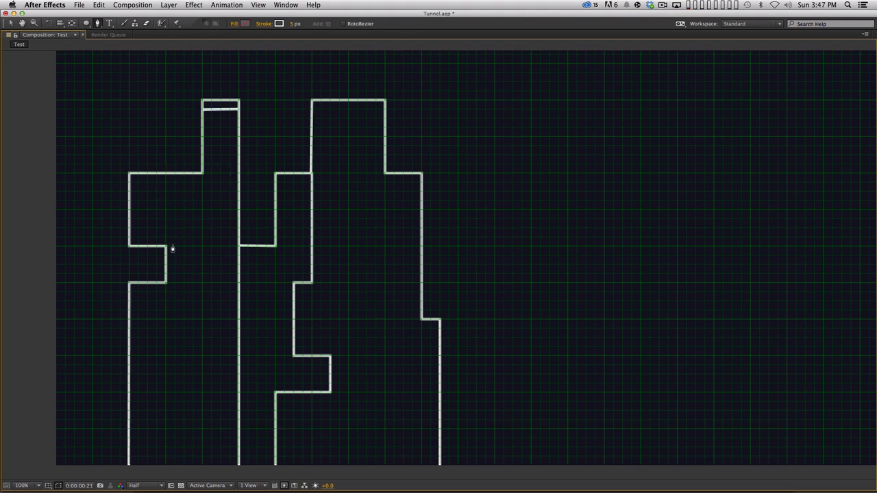
pyautogui.click(165, 247)
pyautogui.click(238, 246)
pyautogui.press('shift+super')
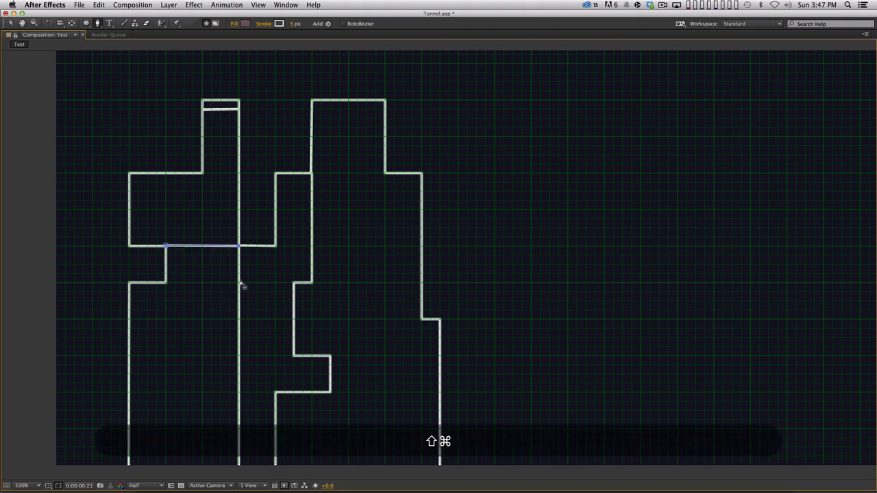
pyautogui.click(165, 283)
pyautogui.click(165, 247)
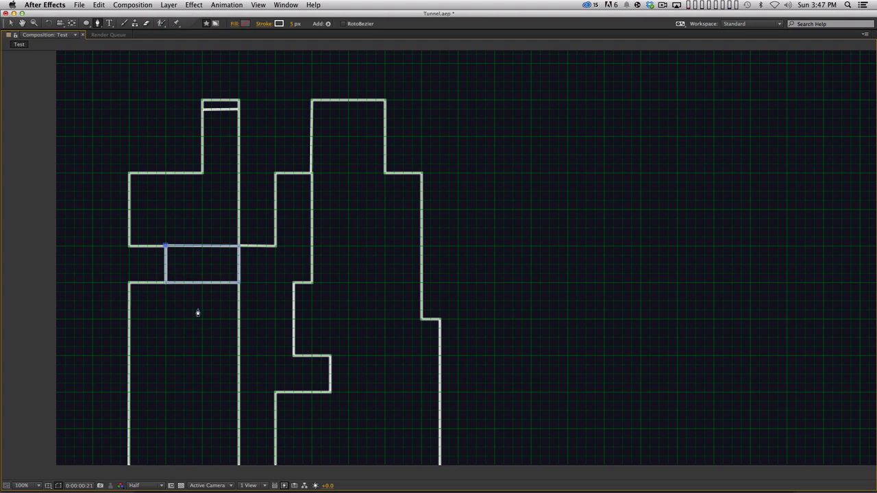
pyautogui.press('shift+super+a')
# Draw horizontal lines across the second outline's tower, ½ major square below its top, and the third's tower, 1 square below its top
pyautogui.press('shift+super+comma')
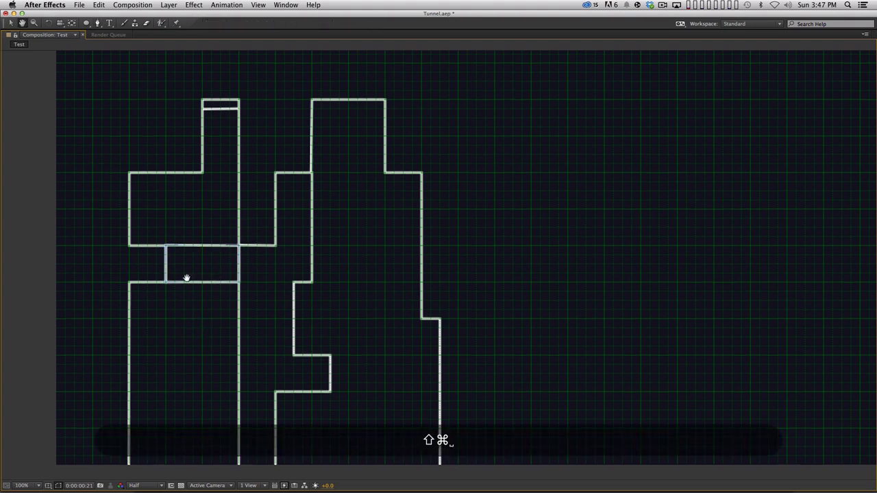
pyautogui.press('g')
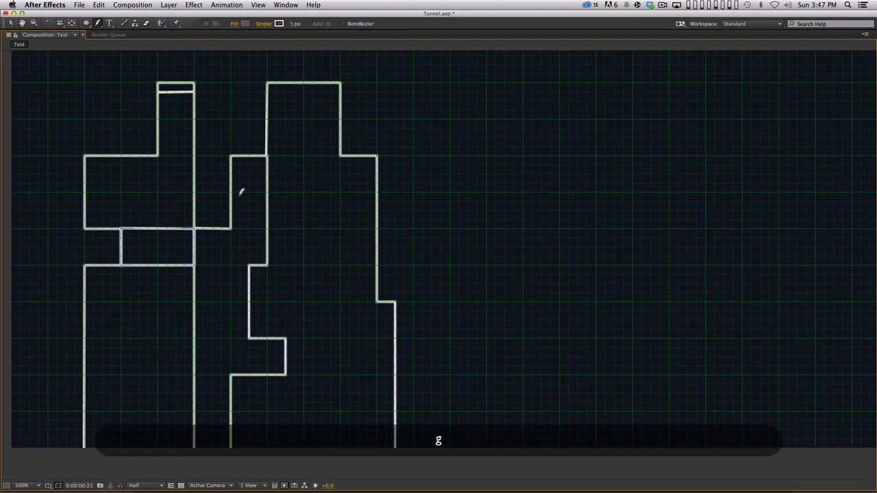
pyautogui.press('g')
pyautogui.click(230, 174)
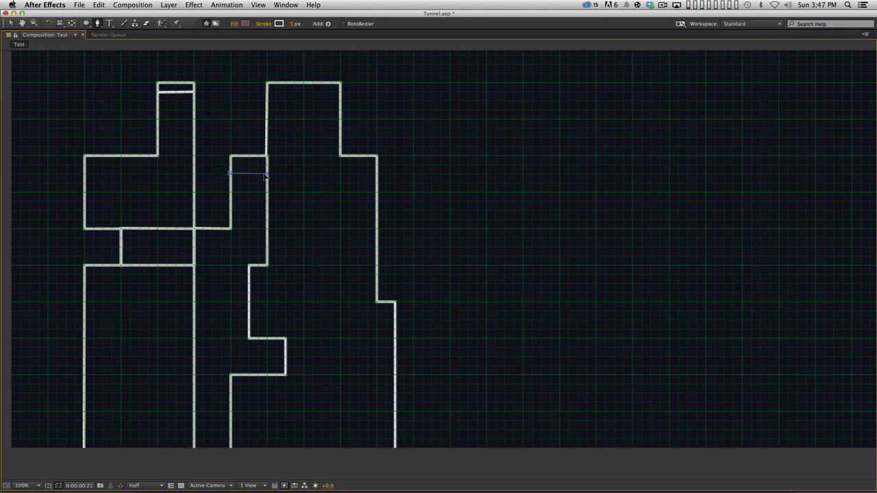
pyautogui.click(265, 176)
pyautogui.press('shift+super+a')
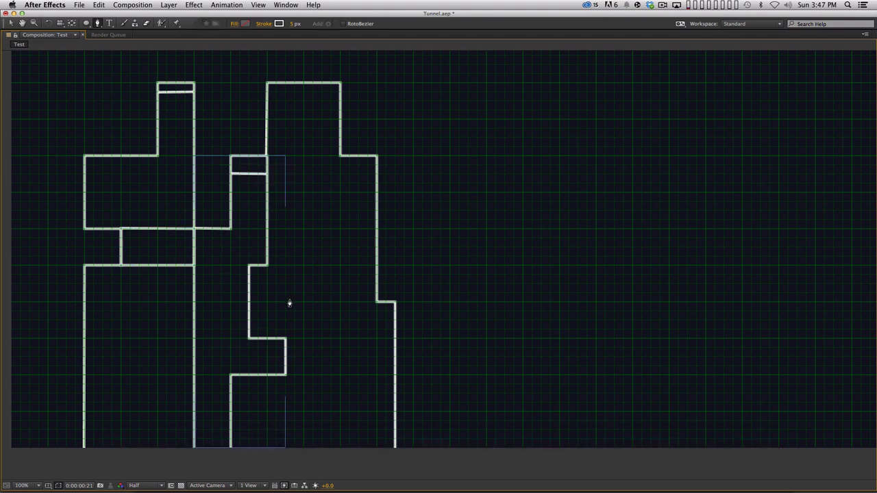
pyautogui.click(267, 120)
pyautogui.click(340, 120)
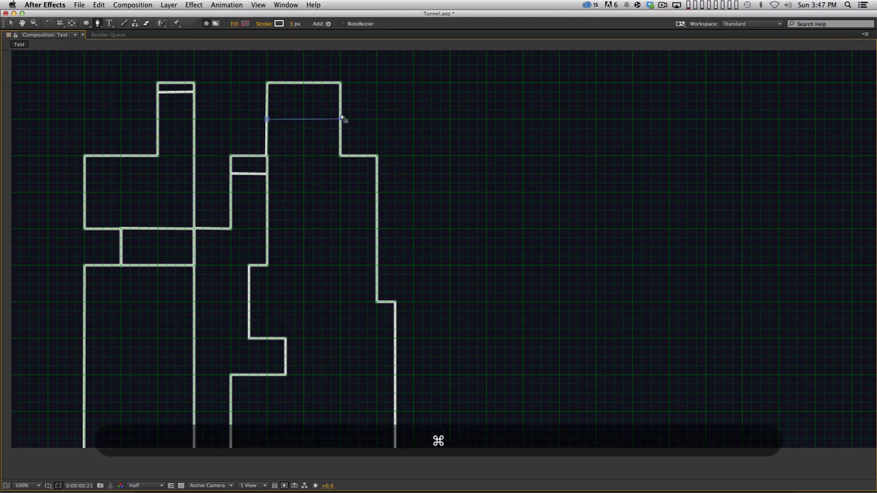
pyautogui.press('shift+super+a')
# Draw a 3-square-wide horizontal line across the first outline's lower block, 2 major squares below the closed rectangle
pyautogui.press('space')
pyautogui.moveTo(368, 264)
pyautogui.mouseDown()
pyautogui.moveTo(405, 254)
pyautogui.moveTo(438, 313)
pyautogui.moveTo(355, 288)
pyautogui.mouseUp()
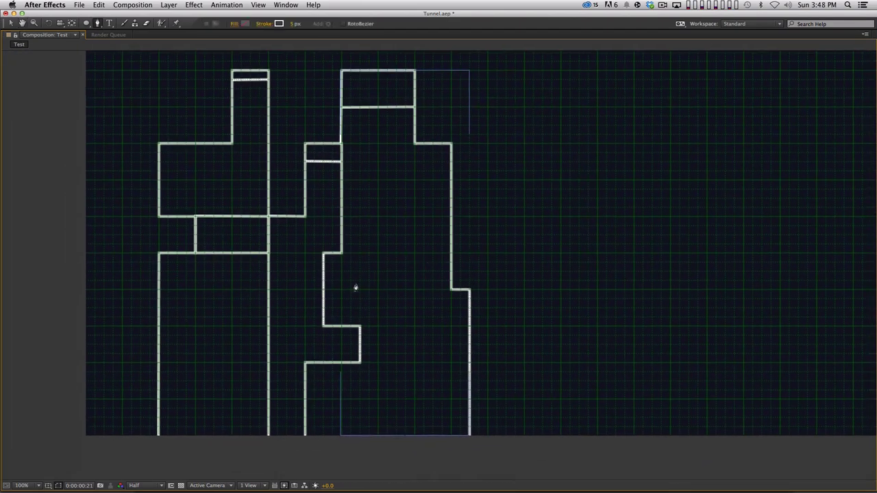
pyautogui.click(157, 326)
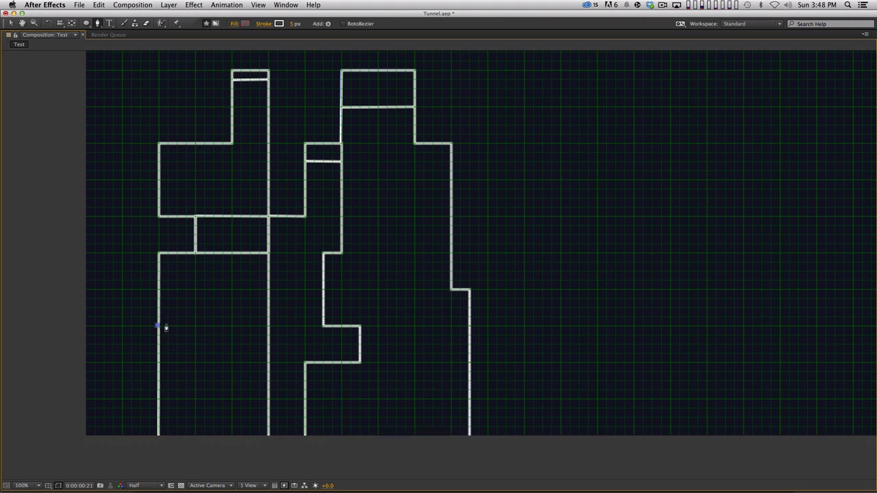
pyautogui.click(268, 326)
pyautogui.press('shift+super+a')
# Draw a horizontal line 3 major squares long from the second outline's upper step corner to the third outline's outer edge
pyautogui.press('g')
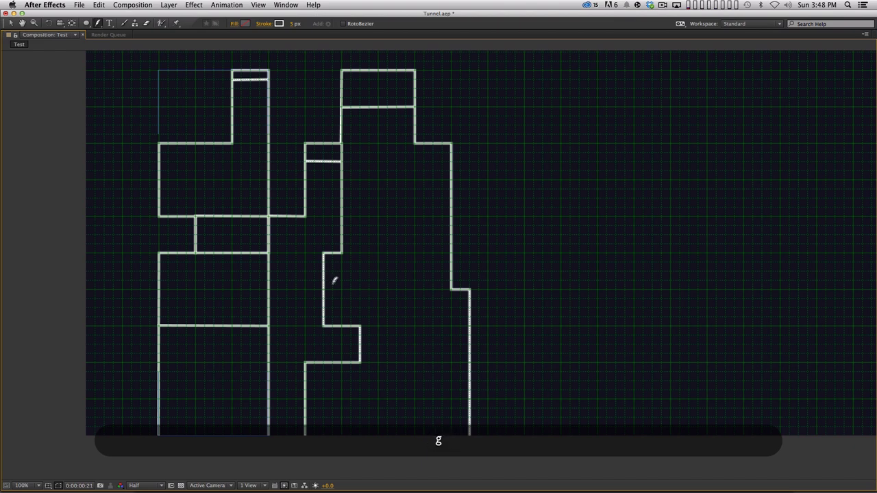
pyautogui.press('g')
pyautogui.click(342, 253)
pyautogui.click(451, 254)
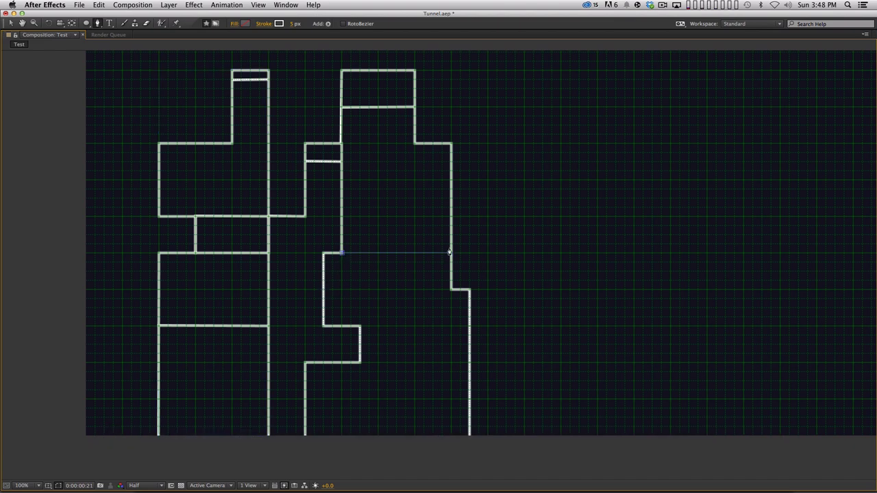
pyautogui.press('shift+super+a')
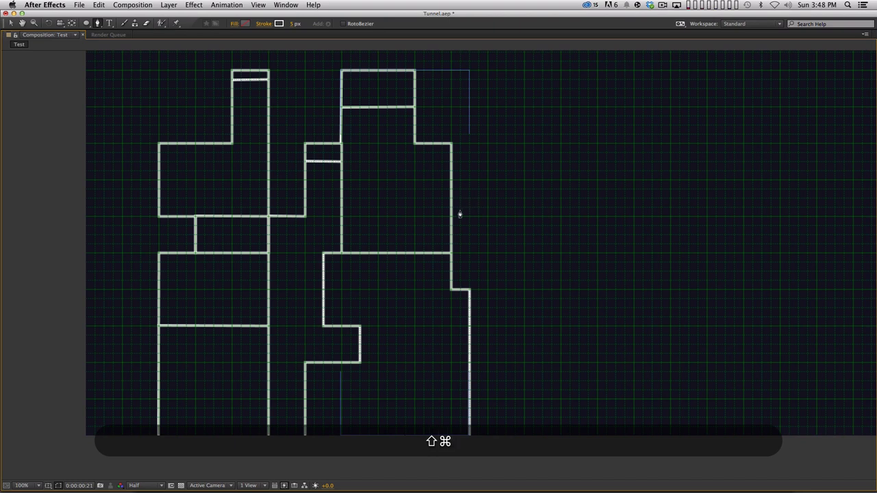
# Zoom out to 50%, hide the grid, restore the full panel layout and clear the layer selection
pyautogui.press(',')
pyautogui.press('super+apostrophe')
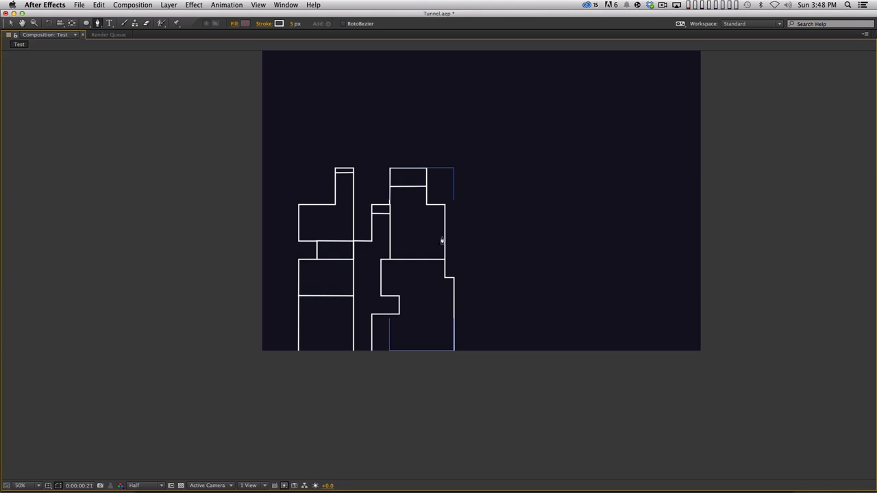
pyautogui.press('`')
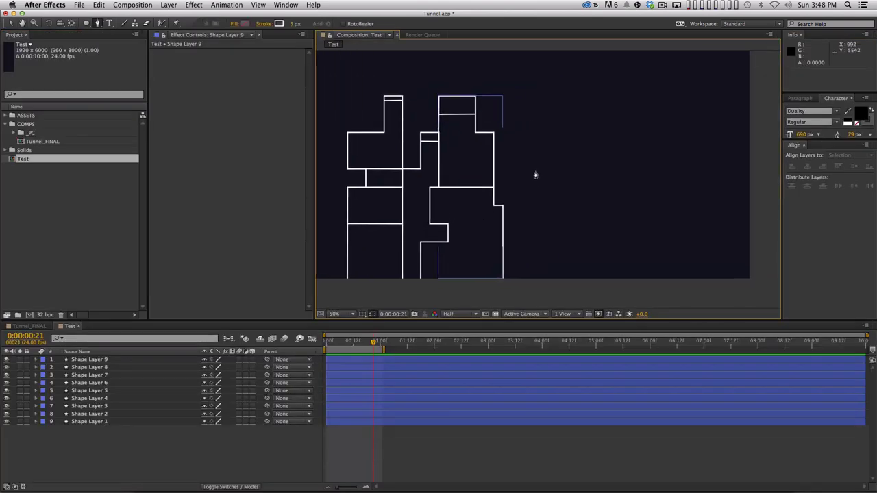
pyautogui.press('super+shift+a')
pyautogui.moveTo(520, 196); pyautogui.dragTo(480, 185)
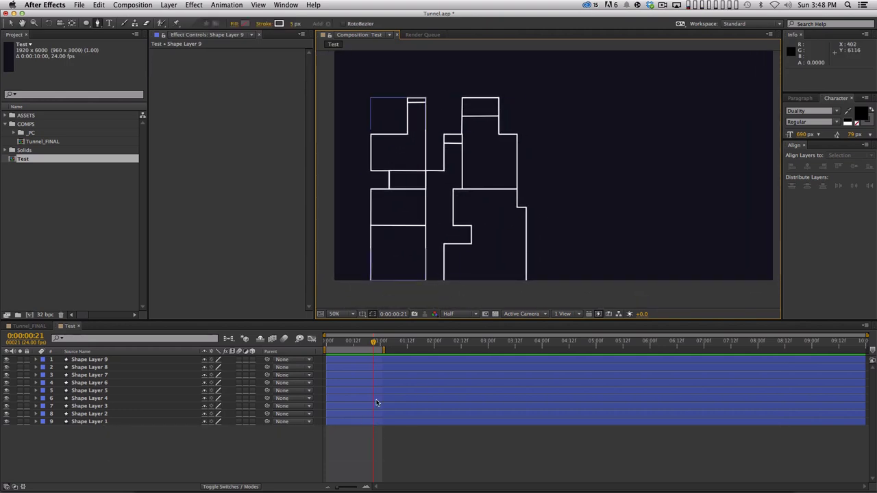
# Select all nine shape layers and pre-compose them into a new composition named "Shape01.", moving all attributes into it
pyautogui.press('v')
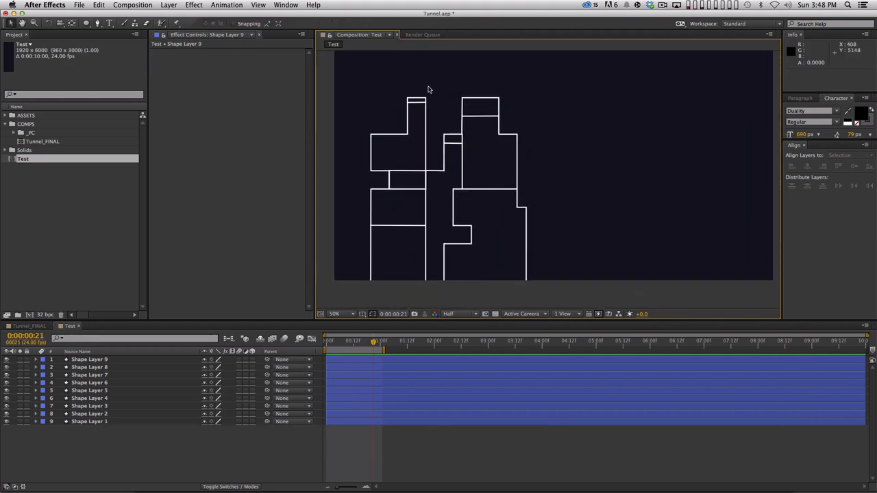
pyautogui.moveTo(165, 441); pyautogui.dragTo(42, 338)
pyautogui.press('shift+super+c')
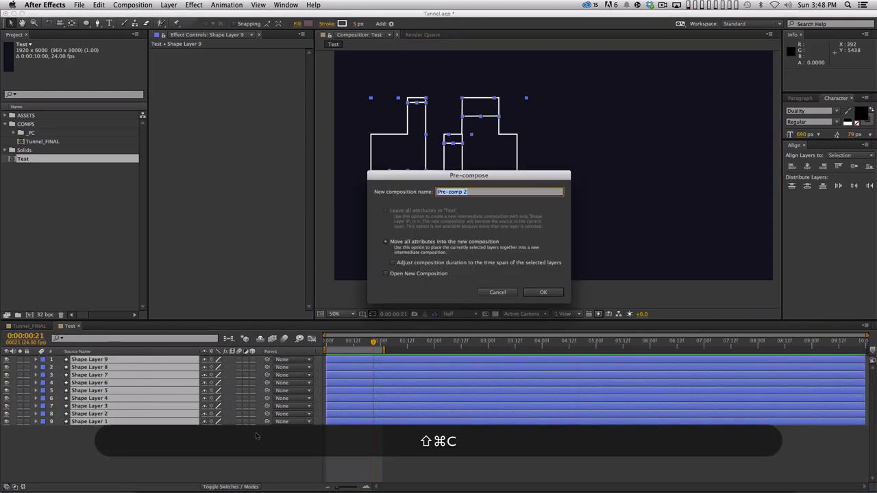
pyautogui.write('Shape0')
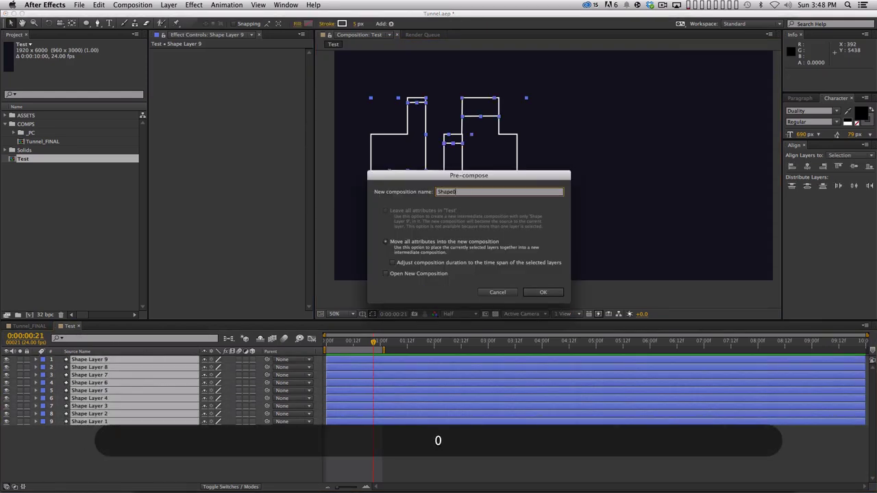
pyautogui.write('1')
pyautogui.press('Return')
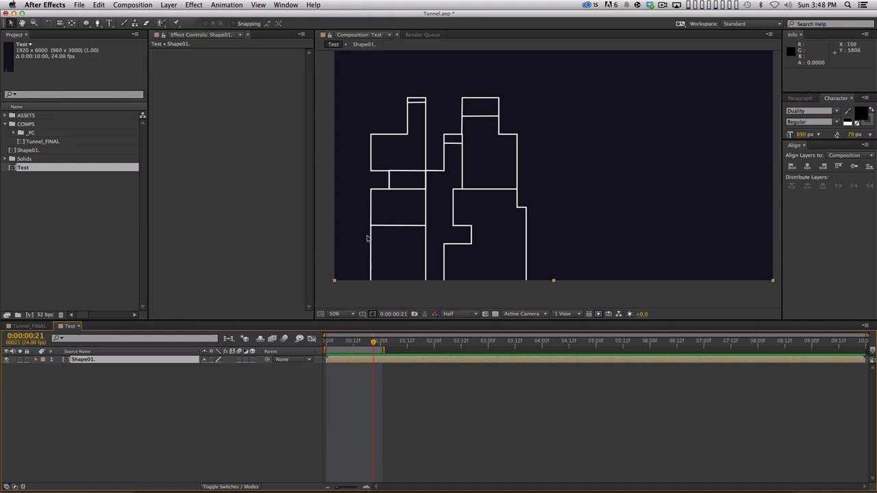
# Move the pre-composed layer horizontally to X 820, then duplicate it and place the copy at X 1496, beside the original artwork
pyautogui.press('v')
pyautogui.moveTo(432, 232); pyautogui.dragTo(396, 234)
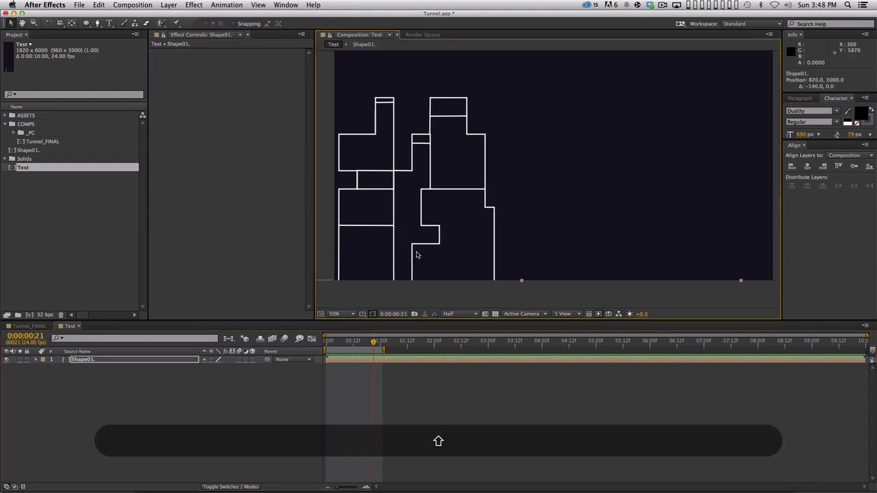
pyautogui.press('super+d')
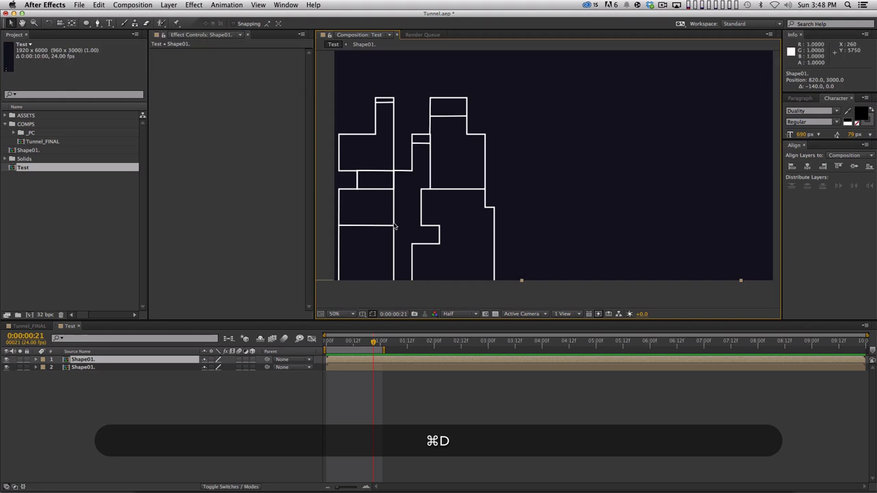
pyautogui.moveTo(394, 226); pyautogui.dragTo(542, 215)
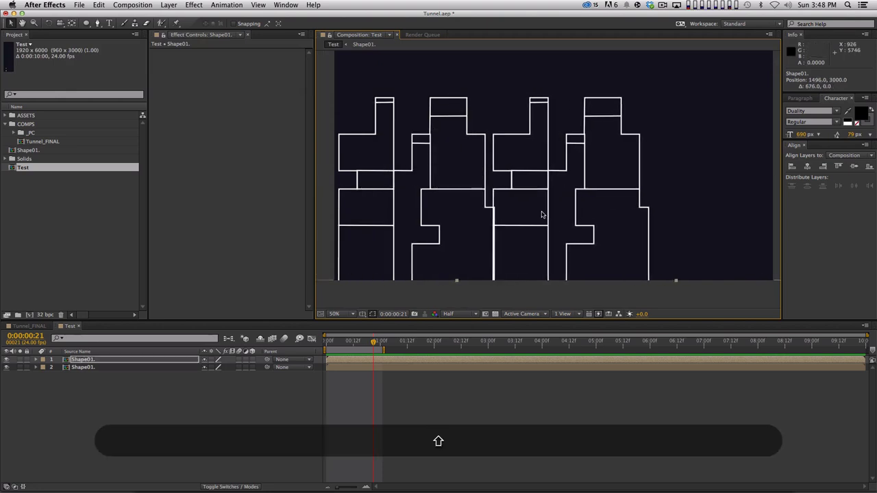
# Nudge the duplicated layer right to X 1502 so its first vertical line overlaps the original's outer edge
pyautogui.press('.')
pyautogui.scroll(-3, 466, 162)
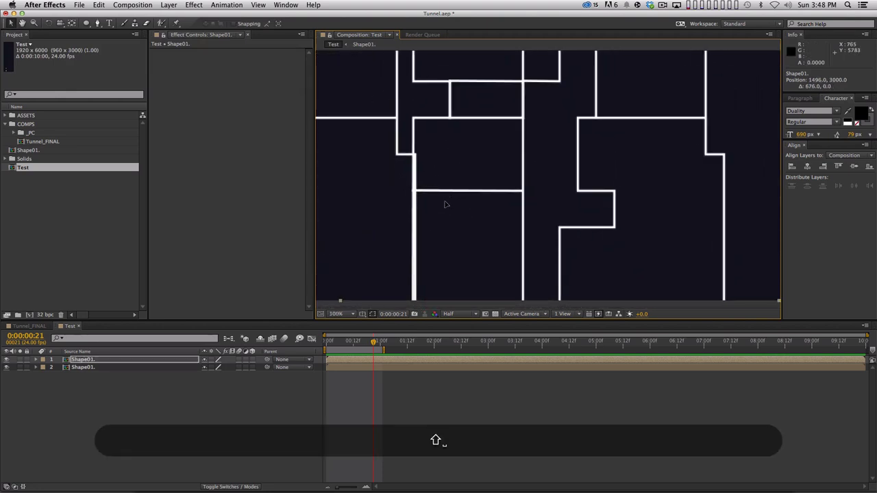
pyautogui.press('Right')
pyautogui.press('Right')
pyautogui.press('Right')
pyautogui.press('Right')
pyautogui.press('Right')
pyautogui.press('Right')
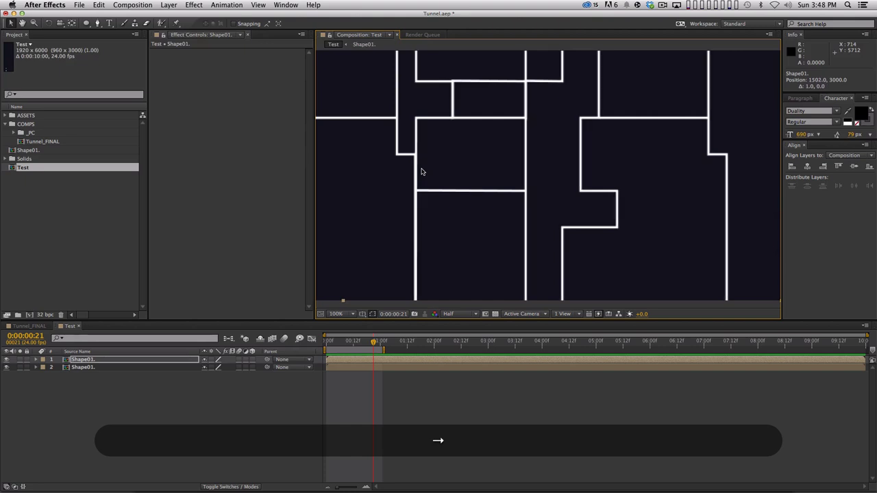
pyautogui.press('Left')
pyautogui.press('Right')
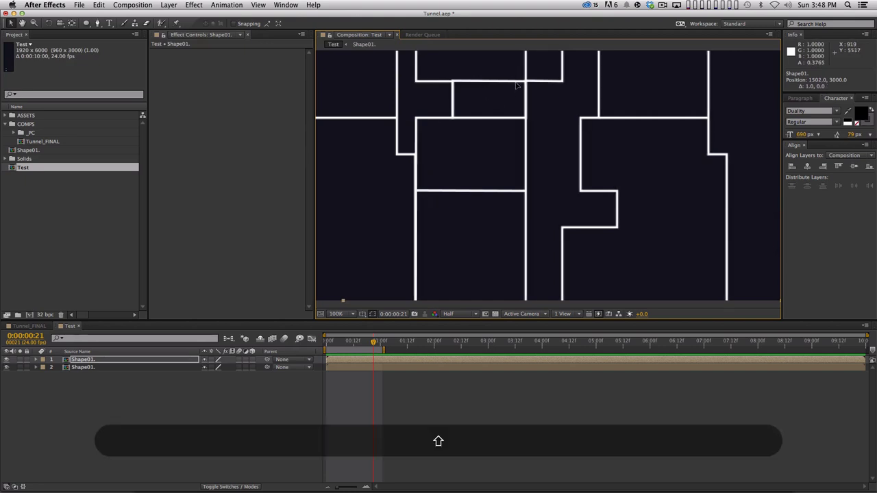
# Lower the duplicated layer vertically to Y 3320 so its artwork steps down from the original's
pyautogui.moveTo(508, 97); pyautogui.dragTo(546, 220)
pyautogui.press('Down')
pyautogui.press(',')
pyautogui.moveTo(617, 204); pyautogui.dragTo(586, 193)
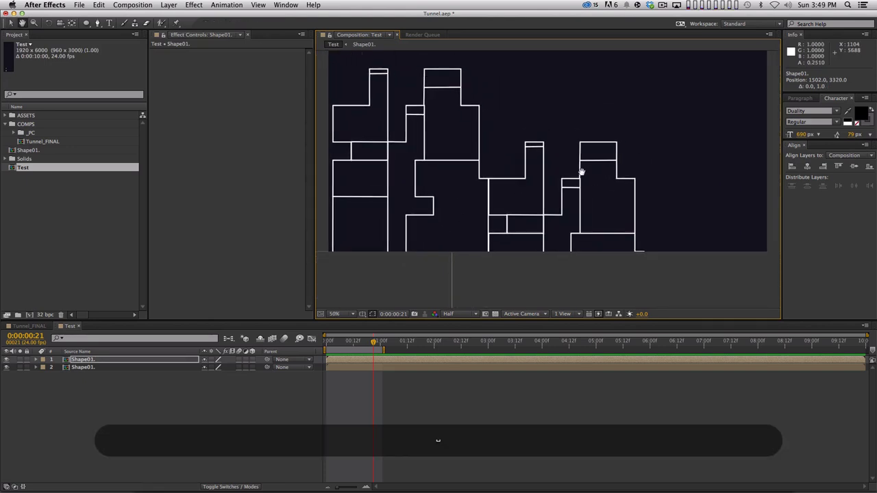
# Duplicate the lowered layer and align the new copy against its outer edge at X 2142, keeping the same height
pyautogui.press('super+d')
pyautogui.moveTo(537, 226); pyautogui.dragTo(678, 202)
pyautogui.press('Left')
pyautogui.press('Left')
pyautogui.press('Left')
pyautogui.press('Left')
pyautogui.press('Left')
pyautogui.press('Left')
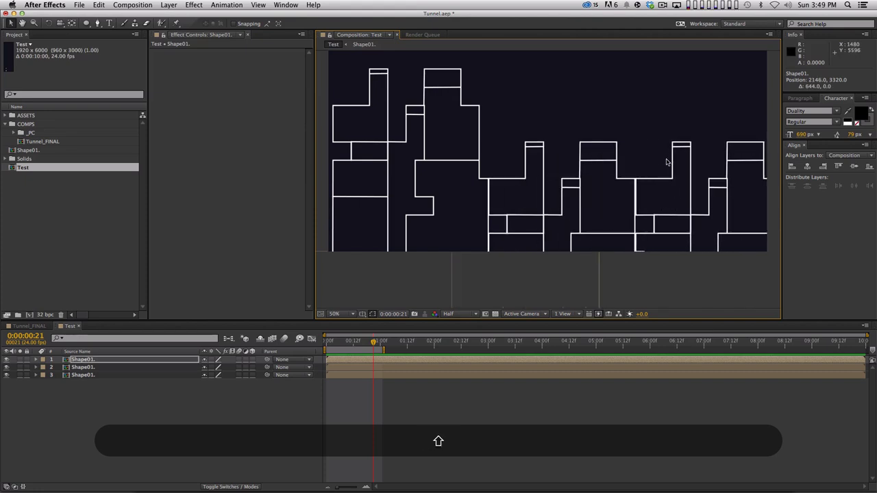
# Mirror the newest Shape01 copy by setting its horizontal scale to -100%
pyautogui.press('s')
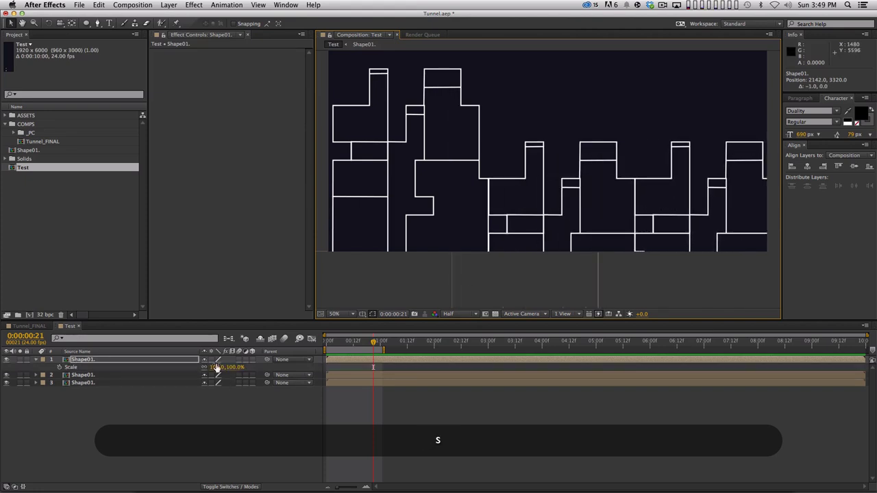
pyautogui.click(217, 367)
pyautogui.write('-100')
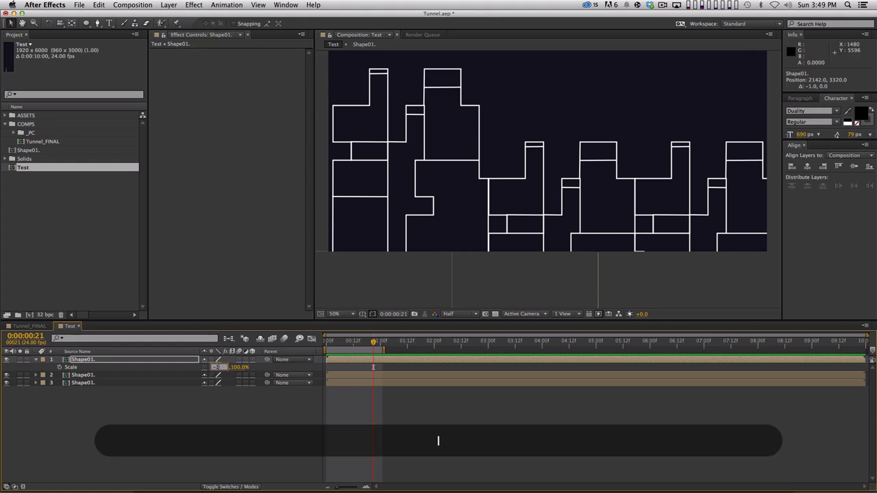
pyautogui.press('Return')
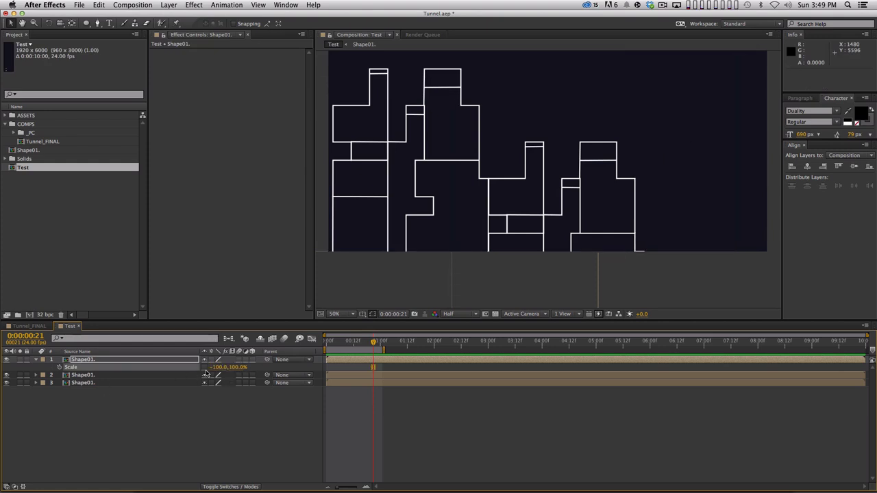
# Move the mirrored copy against the neighbouring artwork's outer edge at X 1182, and raise it to Y 3078
pyautogui.hotkey('shift', 'v')
pyautogui.moveTo(685, 183); pyautogui.dragTo(498, 183)
pyautogui.hotkey('shift', 'Right')
pyautogui.press('Left')
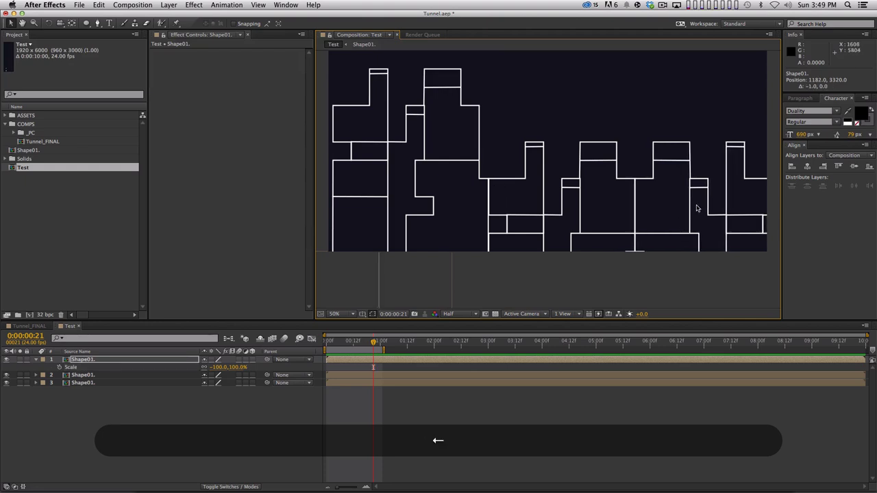
pyautogui.moveTo(697, 208); pyautogui.dragTo(622, 153)
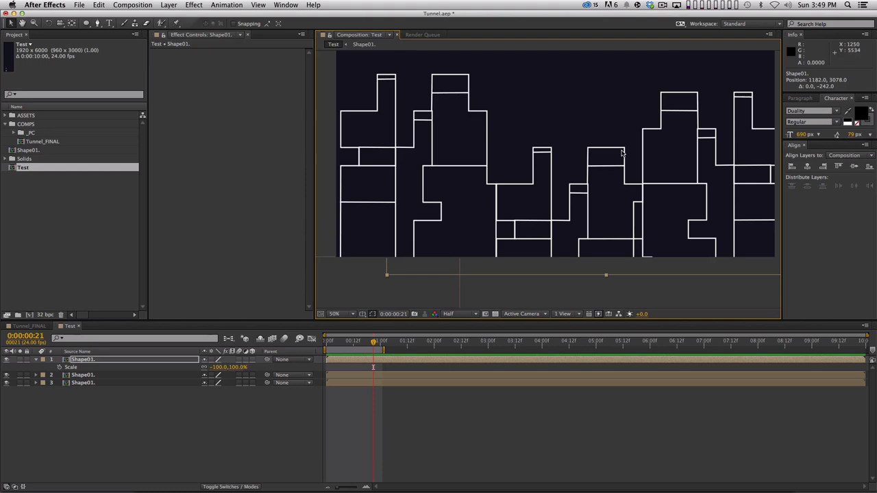
# Duplicate the mirrored layer and place the copy above the gap in the middle, at about X 546, Y 2474
pyautogui.press(',')
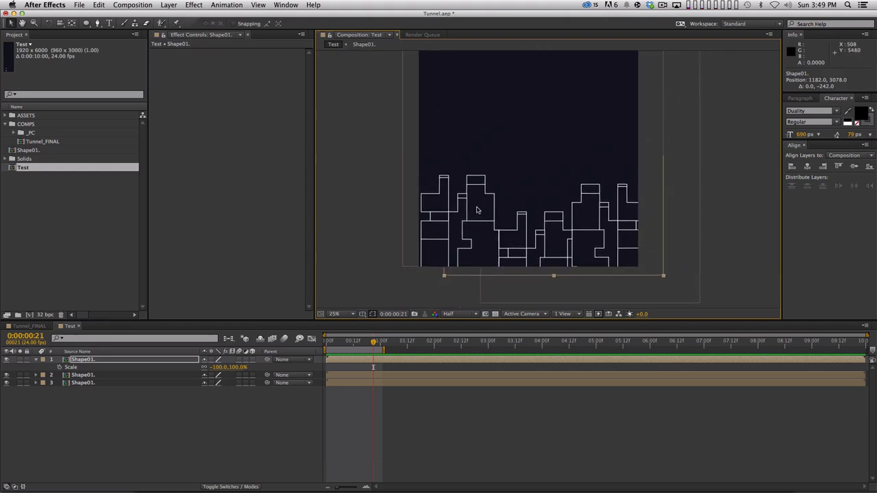
pyautogui.press('super+d')
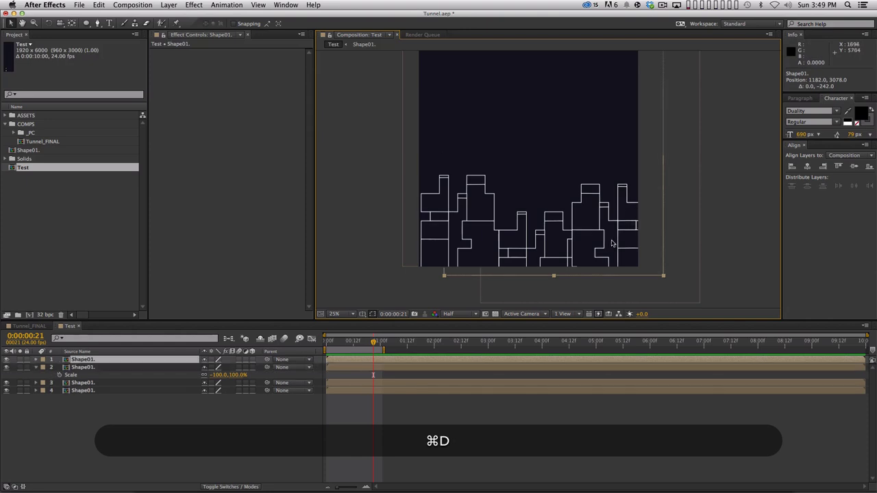
pyautogui.moveTo(497, 198); pyautogui.dragTo(540, 171)
pyautogui.press('Return')
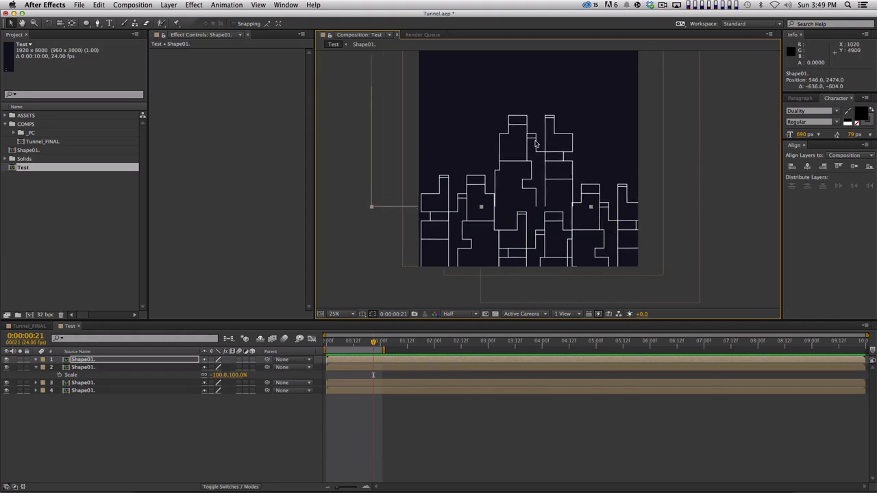
# Nudge the raised copy to X 541, Y 2478 so its vertical lines overlap the artwork on both sides
pyautogui.press('Left')
pyautogui.press('z')
pyautogui.click(538, 199)
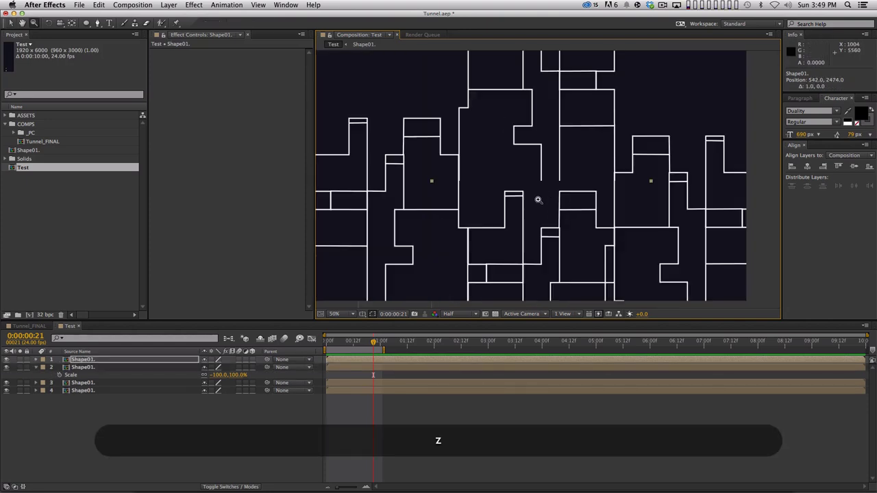
pyautogui.press('v')
pyautogui.press('Left')
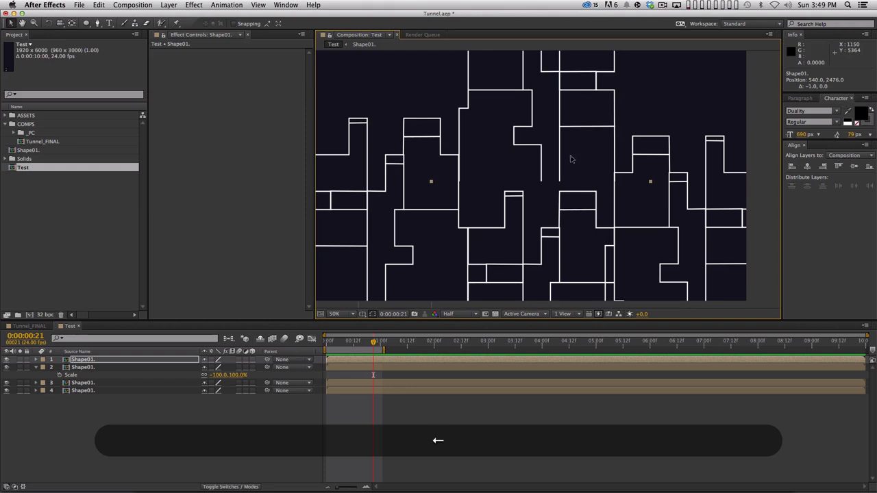
pyautogui.press('Left')
pyautogui.press('Left')
pyautogui.press('Down')
pyautogui.press('Left')
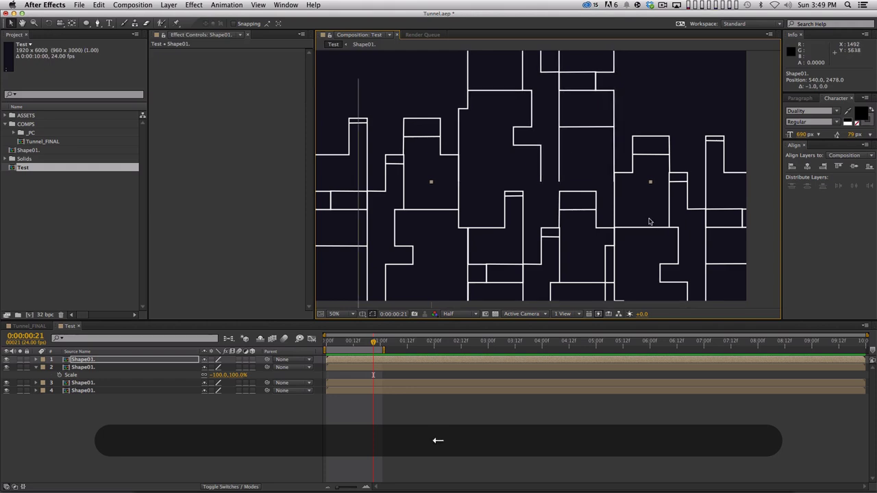
pyautogui.press('.')
pyautogui.press('Right')
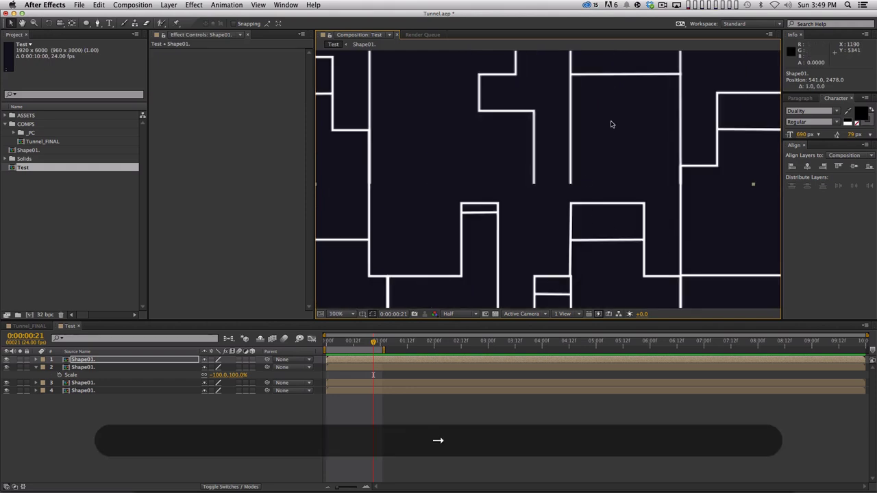
# Collapse the open layer properties and pre-compose all four Shape01 layers into a composition named Shape02
pyautogui.press(',')
pyautogui.press(',')
pyautogui.moveTo(561, 238); pyautogui.dragTo(500, 201)
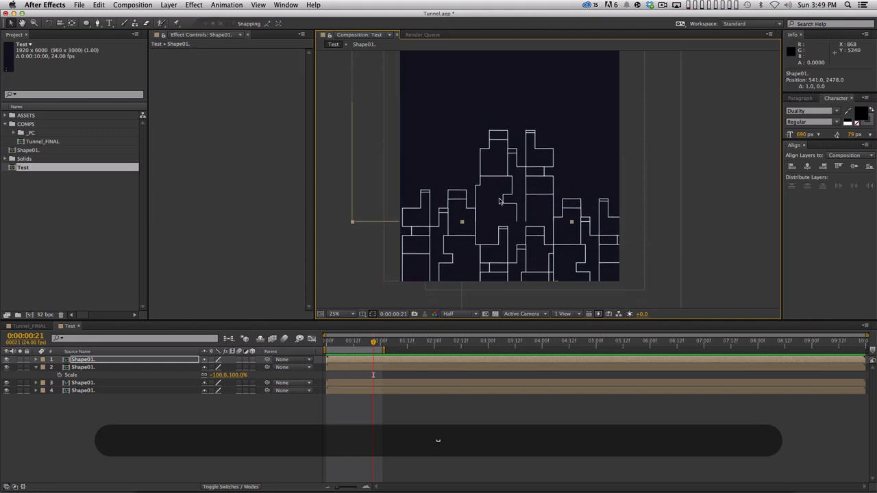
pyautogui.click(192, 434)
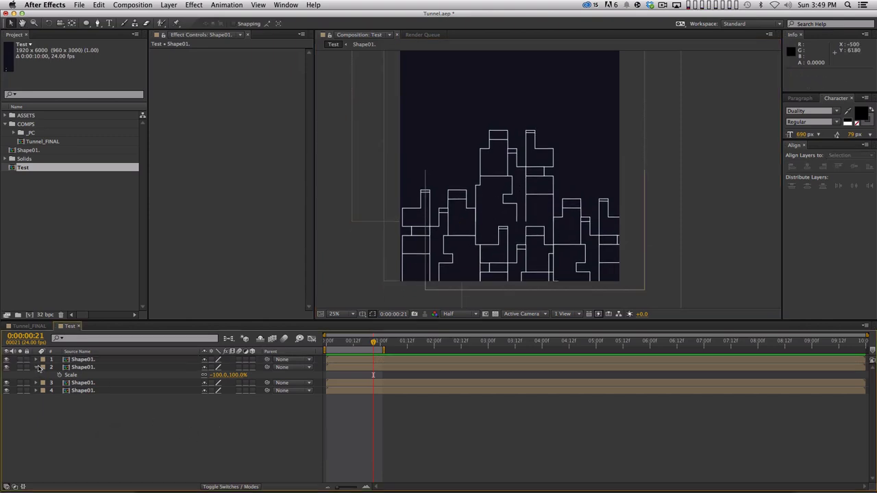
pyautogui.click(38, 367)
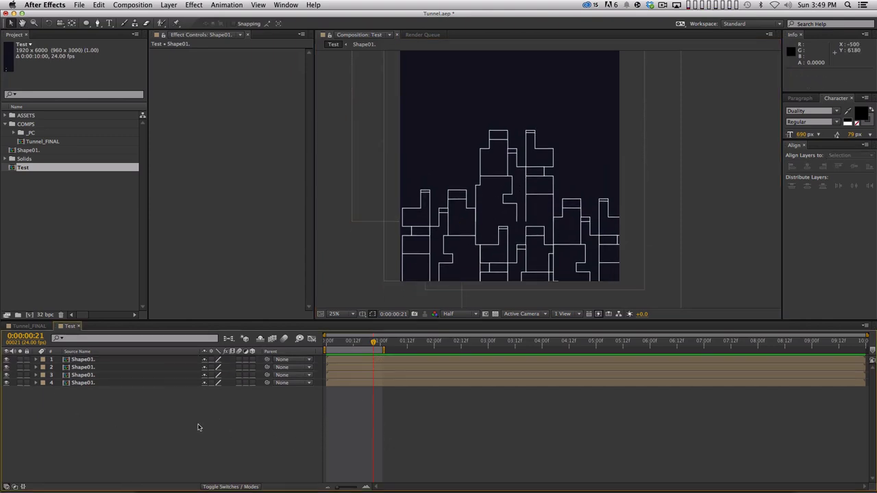
pyautogui.moveTo(503, 235); pyautogui.dragTo(495, 244)
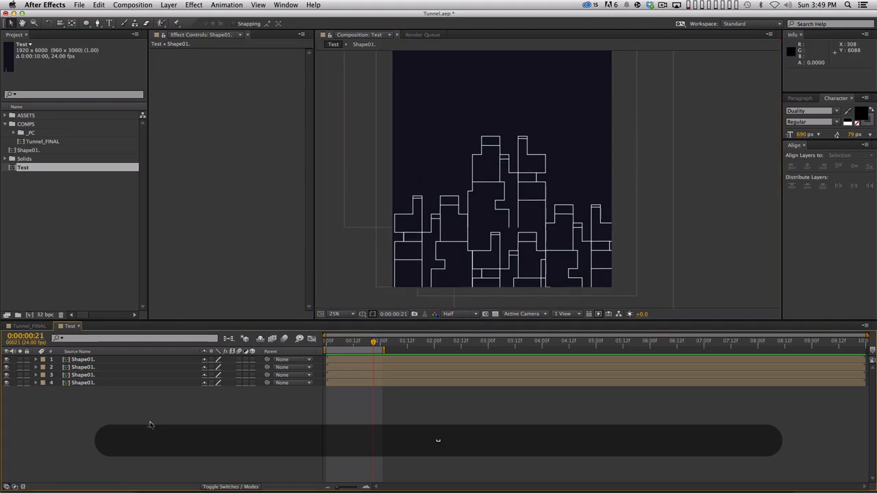
pyautogui.press('super+a')
pyautogui.press('super+shift+c')
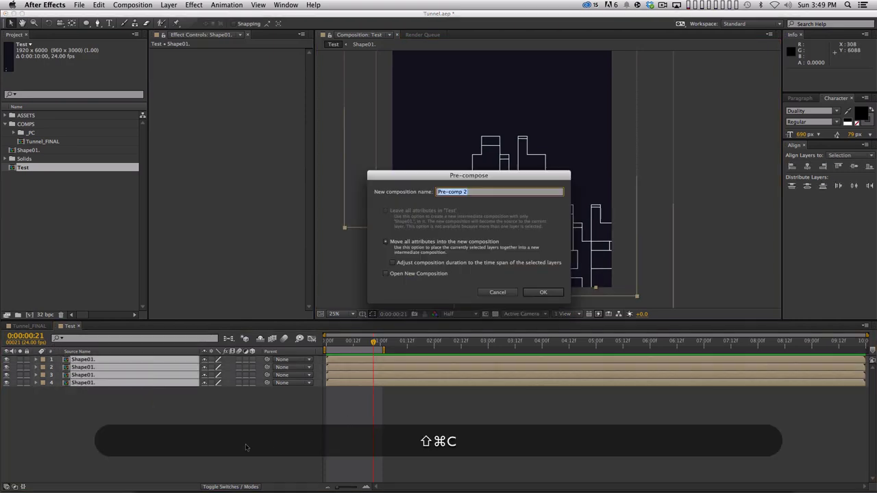
pyautogui.write('Shape0')
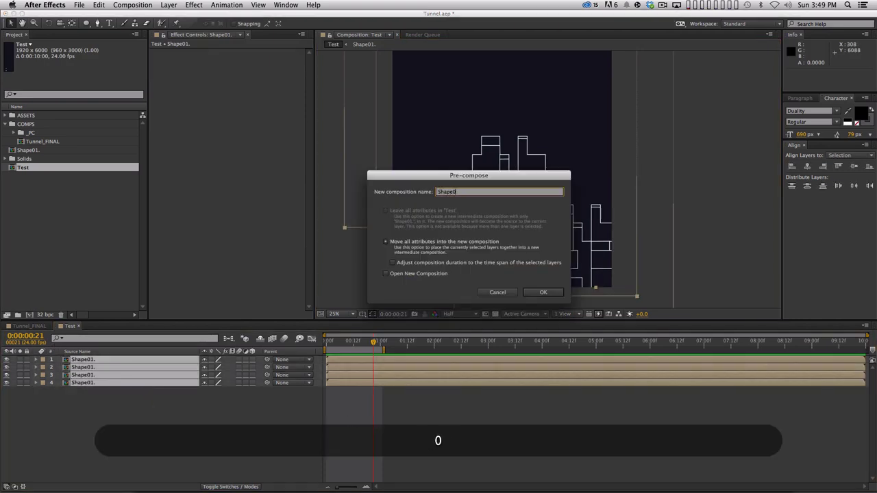
pyautogui.write('2')
pyautogui.press('Return')
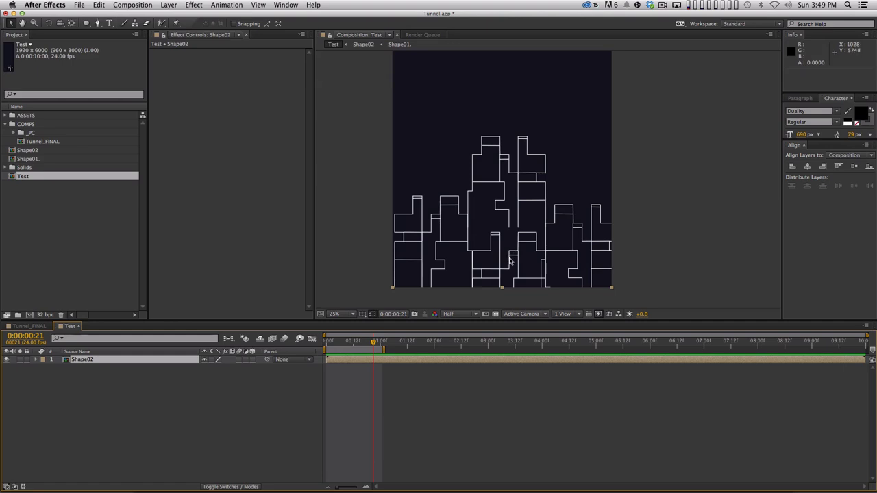
# Duplicate the Shape02 layer and move the copy straight up to Y 1756, above the original artwork
pyautogui.press('super+d')
pyautogui.moveTo(510, 209); pyautogui.dragTo(521, 176)
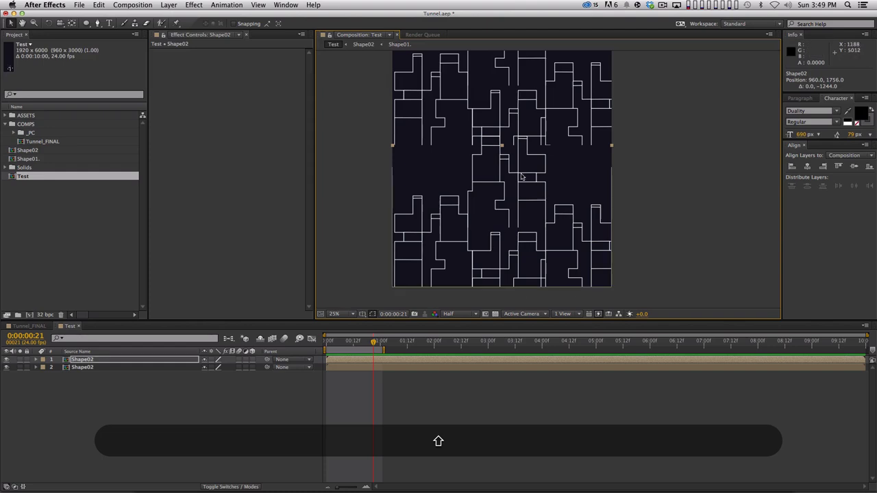
pyautogui.moveTo(496, 224); pyautogui.dragTo(582, 145)
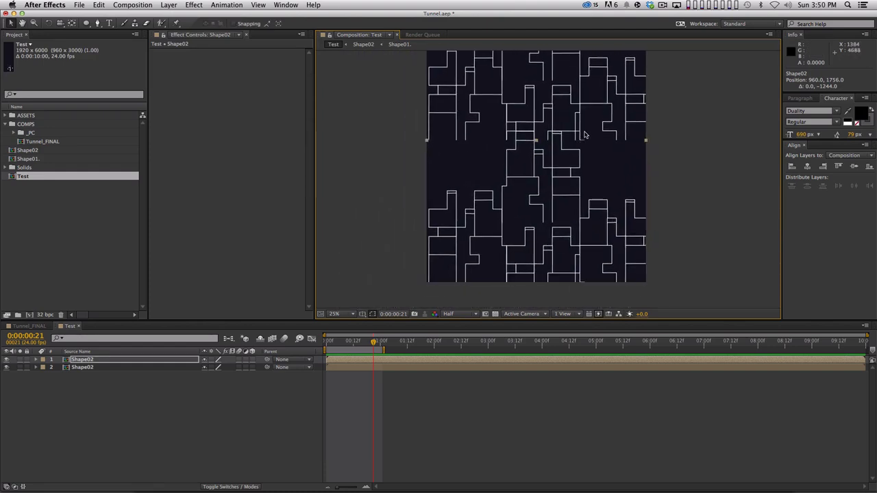
# Duplicate the raised Shape02 layer and offset the new copy to the left at X -260, Y 2280
pyautogui.press('super+d')
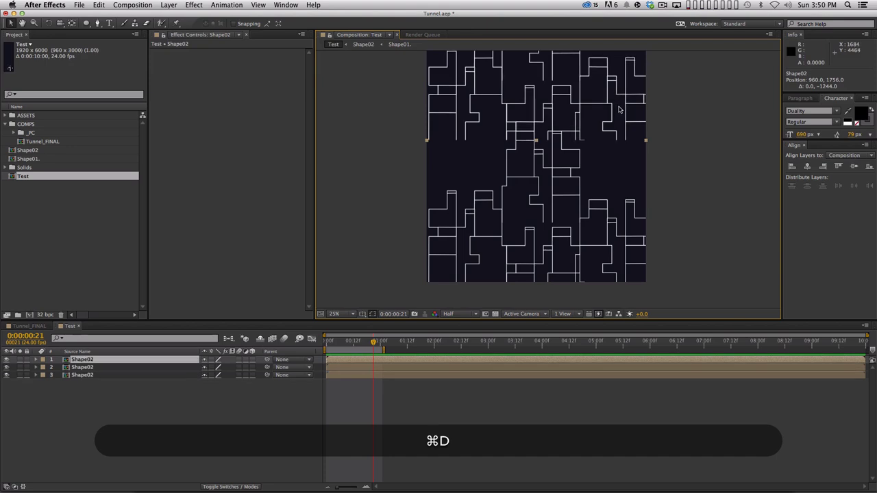
pyautogui.moveTo(602, 103); pyautogui.dragTo(462, 162)
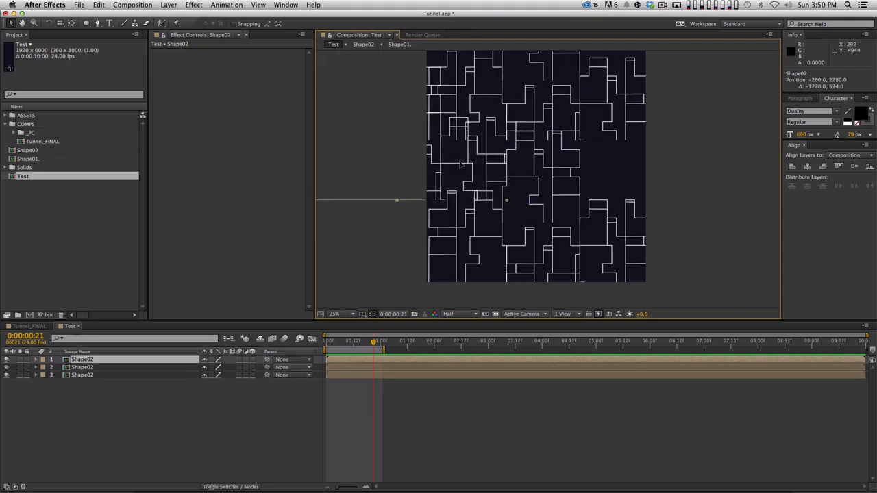
pyautogui.press('Return')
# Lower the left-offset Shape02 copy in steps to Y 2480
pyautogui.hotkey('shift', 'Down')
pyautogui.hotkey('shift', 'Down')
pyautogui.hotkey('shift', 'Down')
pyautogui.hotkey('shift', 'Down')
pyautogui.hotkey('shift', 'Down')
pyautogui.hotkey('shift', 'Down')
pyautogui.hotkey('shift', 'Down')
pyautogui.hotkey('shift', 'Down')
pyautogui.hotkey('shift', 'Down')
pyautogui.hotkey('shift', 'Down')
pyautogui.hotkey('shift', 'Down')
pyautogui.hotkey('shift', 'Down')
pyautogui.hotkey('shift', 'Down')
pyautogui.hotkey('shift', 'Down')
pyautogui.hotkey('shift', 'Down')
pyautogui.hotkey('shift', 'Down')
pyautogui.hotkey('shift', 'Down')
pyautogui.hotkey('shift', 'Down')
pyautogui.hotkey('shift', 'Down')
pyautogui.hotkey('shift', 'Down')
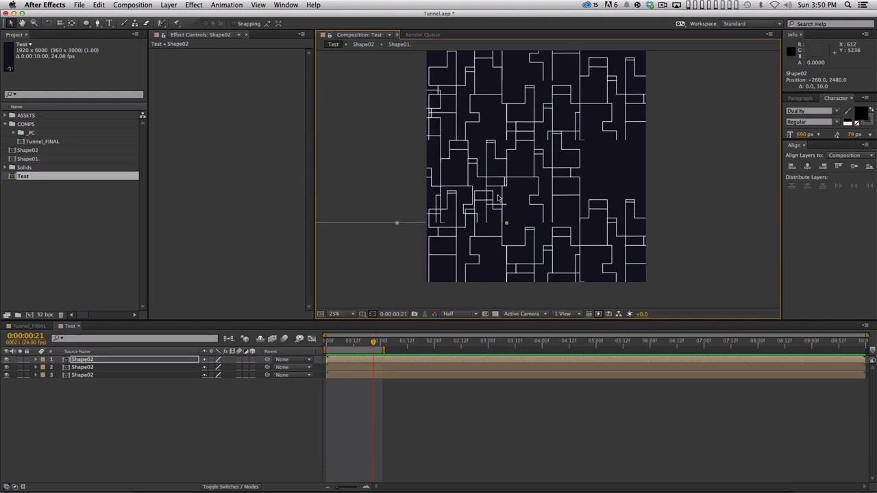
# Draw a rectangular mask over the overlapping lower part of the left-offset Shape02 copy and set its mode to Subtract
pyautogui.scroll(1, 490, 139)
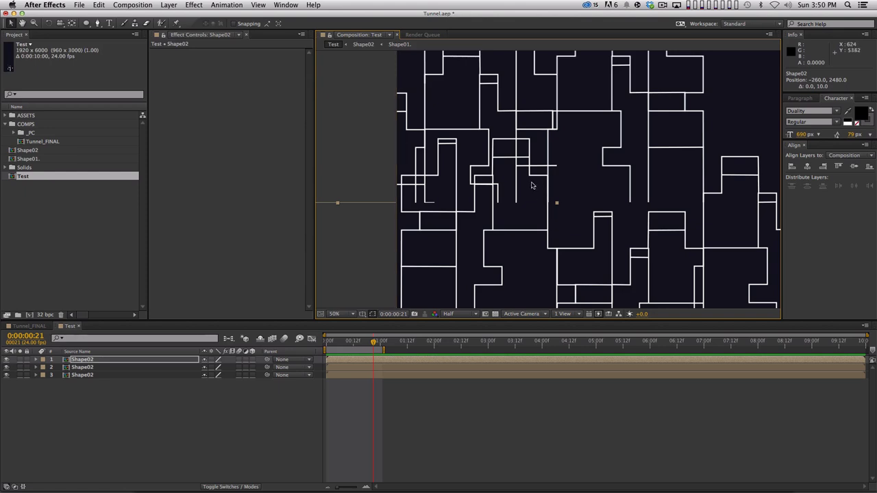
pyautogui.press('space')
pyautogui.moveTo(566, 149)
pyautogui.mouseDown()
pyautogui.moveTo(581, 187)
pyautogui.moveTo(409, 254)
pyautogui.mouseUp()
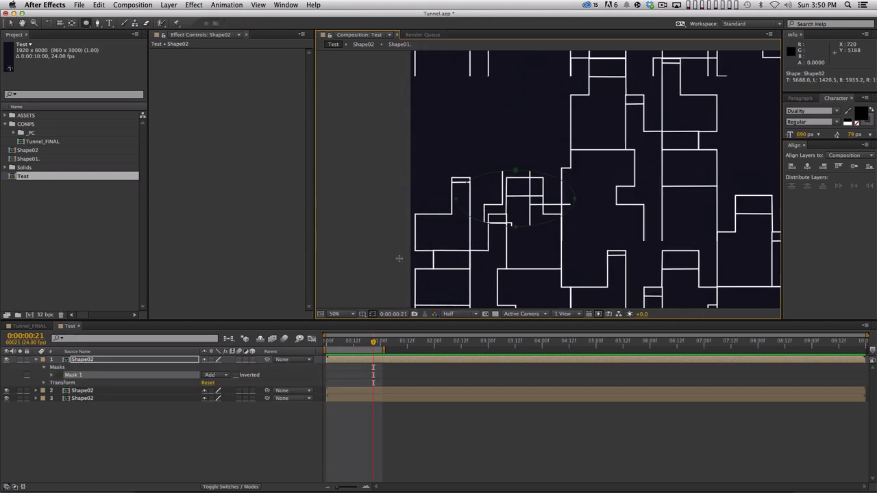
pyautogui.press('super+z')
pyautogui.moveTo(86, 23); pyautogui.dragTo(104, 30)
pyautogui.moveTo(587, 169); pyautogui.dragTo(377, 258)
pyautogui.press('m')
pyautogui.click(216, 367)
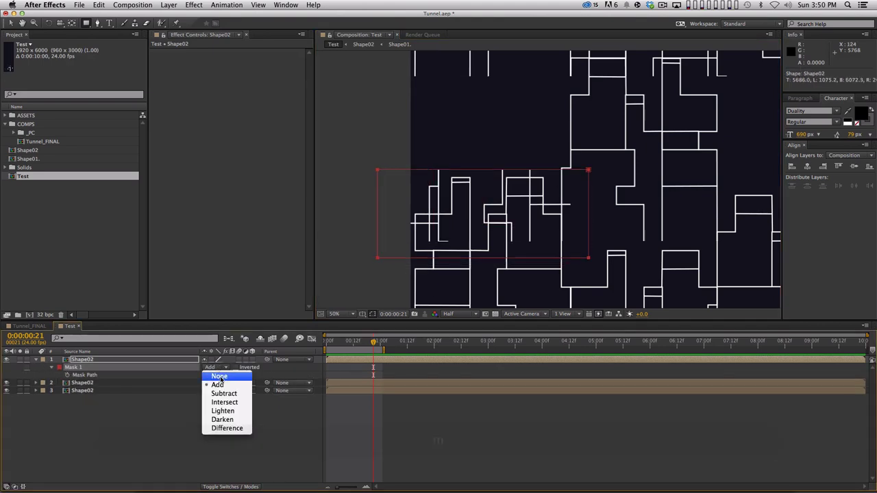
pyautogui.click(226, 392)
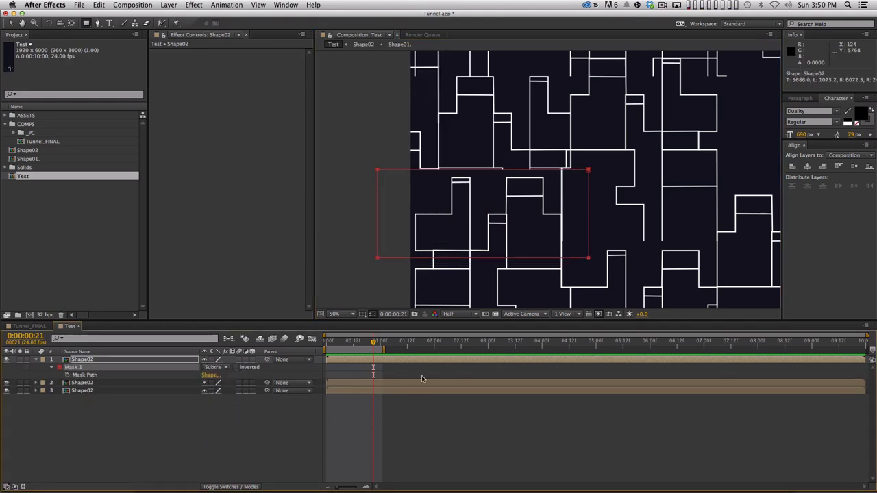
# Select the mask's upper vertices, lower its top edge in steps, and deselect everything
pyautogui.press('v')
pyautogui.moveTo(605, 156); pyautogui.dragTo(365, 197)
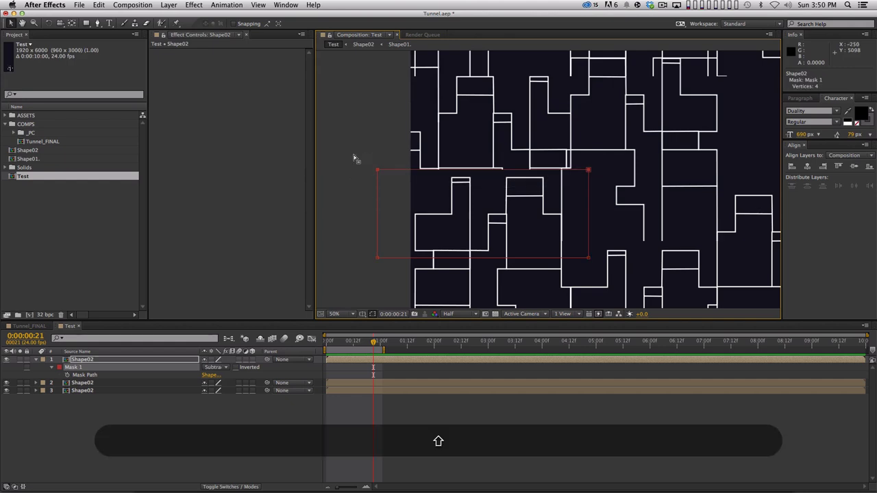
pyautogui.hotkey('shift', 'Down')
pyautogui.hotkey('shift', 'Down')
pyautogui.hotkey('shift', 'Down')
pyautogui.hotkey('shift', 'Down')
pyautogui.hotkey('shift', 'Down')
pyautogui.hotkey('shift', 'Down')
pyautogui.hotkey('shift', 'Down')
pyautogui.hotkey('shift', 'Down')
pyautogui.hotkey('shift', 'Down')
pyautogui.hotkey('shift', 'Down')
pyautogui.hotkey('shift', 'Down')
pyautogui.hotkey('shift', 'Down')
pyautogui.hotkey('shift', 'Down')
pyautogui.hotkey('shift', 'Down')
pyautogui.hotkey('shift', 'Down')
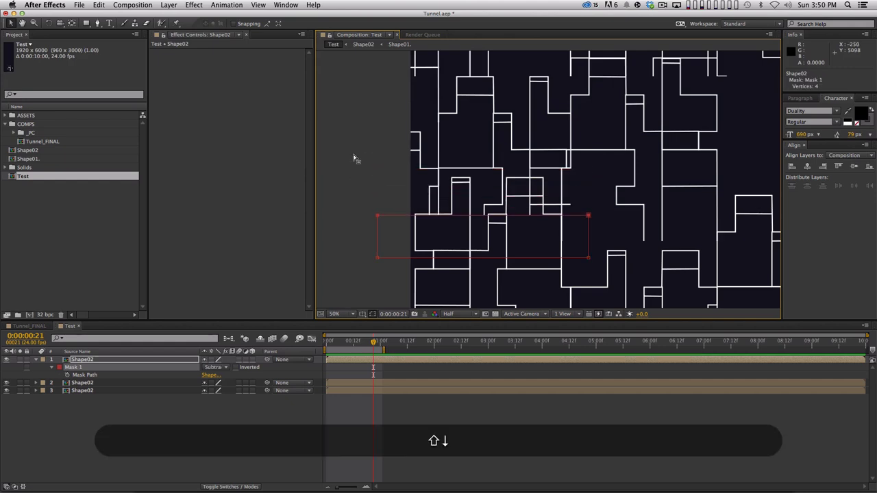
pyautogui.hotkey('shift', 'Down')
pyautogui.press('shift+super+a')
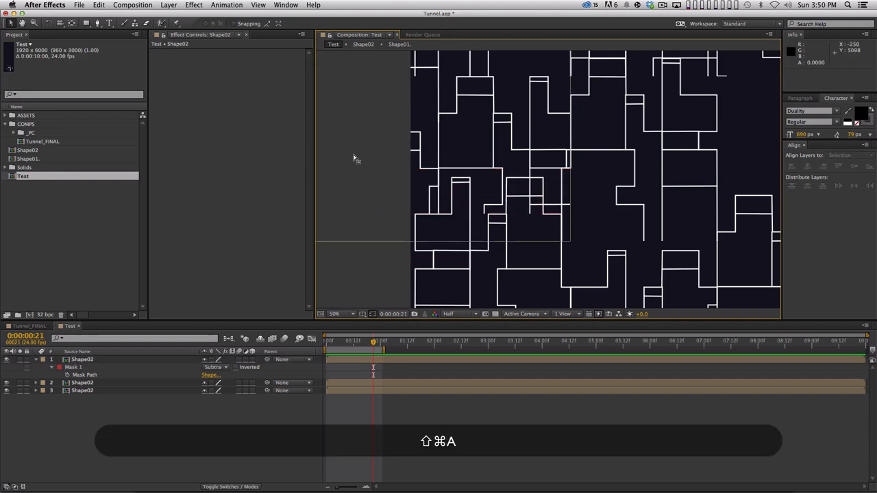
# Reselect the mask on the top Shape02 layer and raise its upper vertices well above the lower artwork
pyautogui.press(',')
pyautogui.moveTo(552, 172); pyautogui.dragTo(466, 239)
pyautogui.click(94, 367)
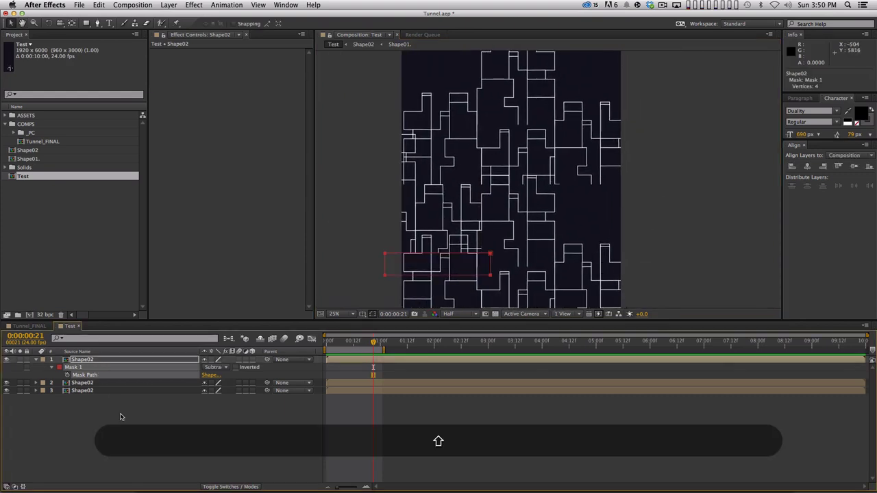
pyautogui.hotkey('shift', 'Up')
pyautogui.hotkey('shift', 'Down')
pyautogui.hotkey('shift', 'Down')
pyautogui.hotkey('shift', 'Down')
pyautogui.moveTo(515, 230); pyautogui.dragTo(359, 273)
pyautogui.hotkey('shift', 'Up')
pyautogui.hotkey('shift', 'Up')
pyautogui.hotkey('shift', 'Up')
pyautogui.hotkey('shift', 'Up')
pyautogui.hotkey('shift', 'Up')
pyautogui.hotkey('shift', 'Up')
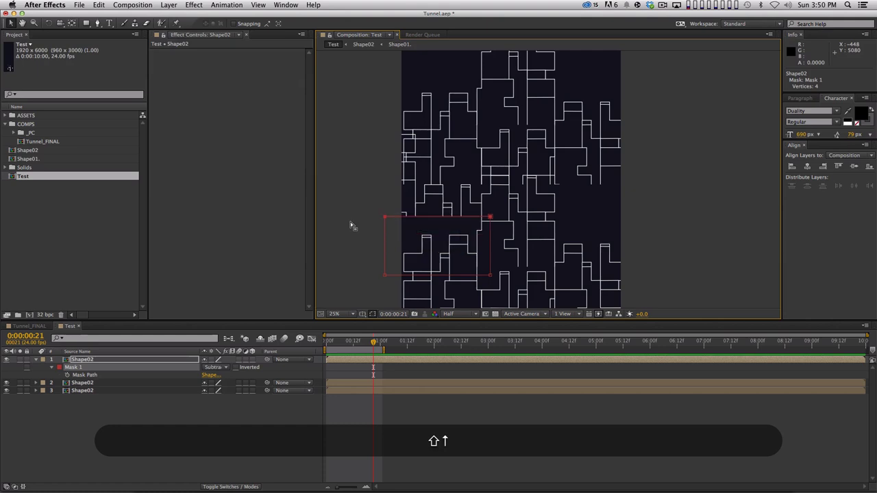
# Lower the upper edge of the top Shape02 layer's subtract mask in steps until it meets the tops of the lower shapes
pyautogui.hotkey('shift', 'Down')
pyautogui.hotkey('shift', 'Down')
pyautogui.hotkey('shift', 'Down')
pyautogui.press('Up')
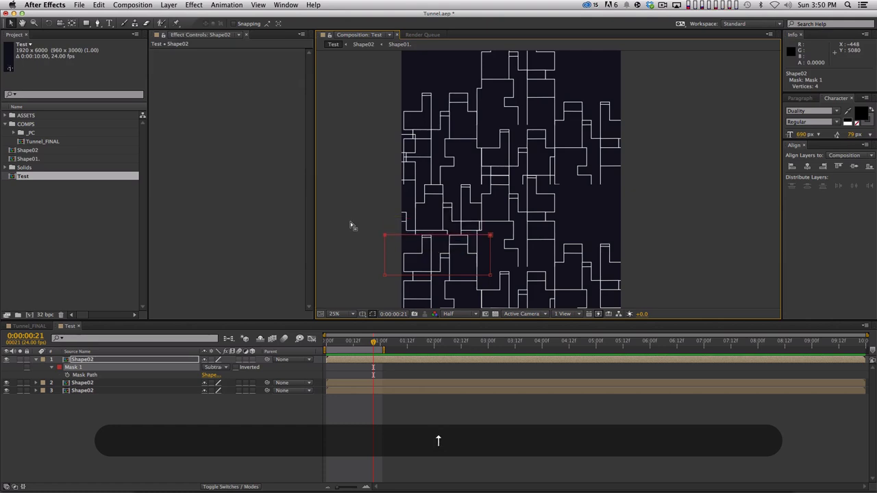
pyautogui.press('.')
pyautogui.press('.')
pyautogui.press('.')
pyautogui.press('.')
pyautogui.moveTo(495, 225); pyautogui.dragTo(610, 70)
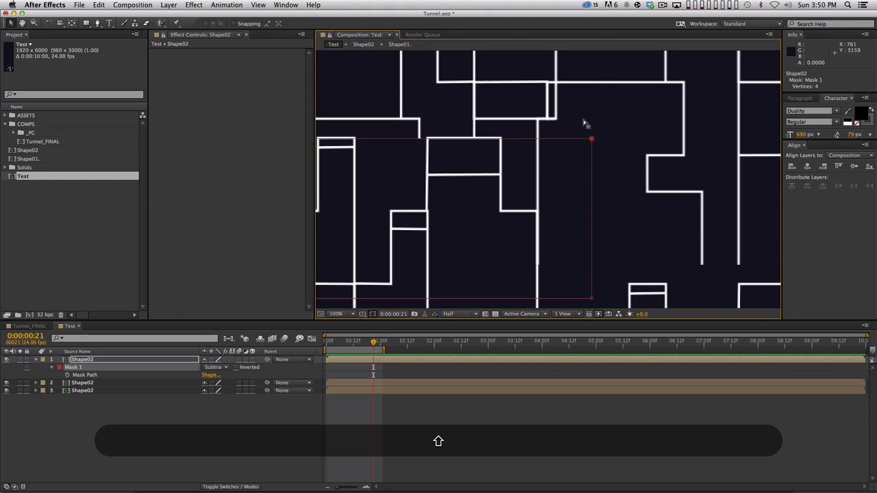
pyautogui.press(',')
pyautogui.press(',')
pyautogui.moveTo(585, 123); pyautogui.dragTo(509, 189)
pyautogui.click(519, 151)
# Duplicate the masked Shape02 layer and move the copy across to the opposite side of the composition, at X 2280
pyautogui.click(441, 243)
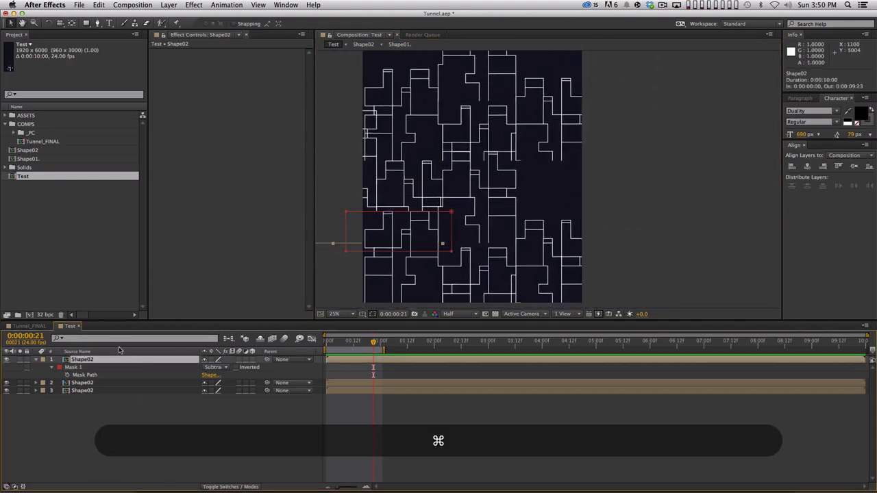
pyautogui.press('cmd+d')
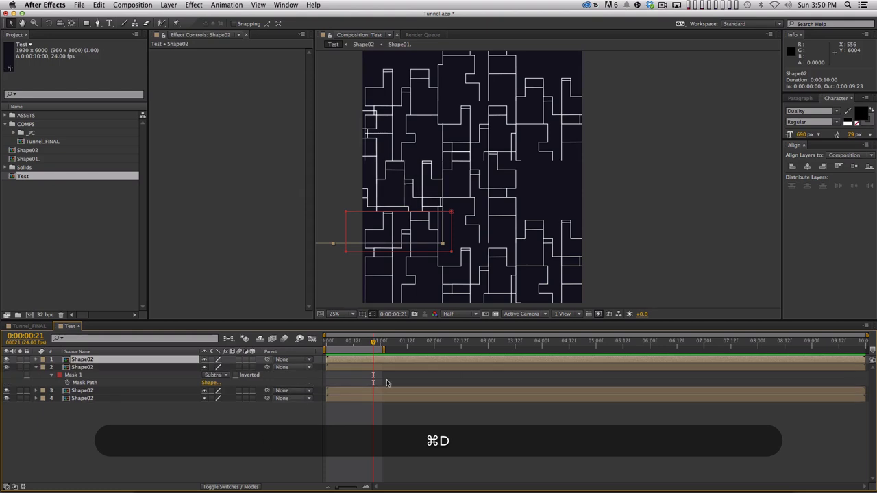
pyautogui.press('cmd+v')
pyautogui.press('v')
pyautogui.click(385, 233)
pyautogui.moveTo(384, 234); pyautogui.dragTo(685, 230)
pyautogui.moveTo(579, 179); pyautogui.dragTo(564, 160)
# Raise the right-offset Shape02 copy in steps to Y 2540 so its lines meet the neighbouring artwork
pyautogui.hotkey('shift', 'Up')
pyautogui.hotkey('shift', 'Up')
pyautogui.hotkey('shift', 'Up')
pyautogui.hotkey('shift', 'Up')
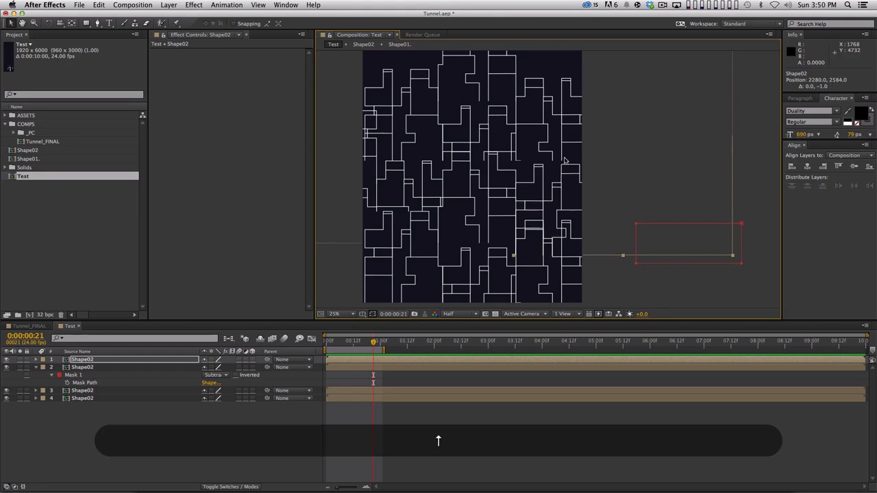
pyautogui.press('Down')
pyautogui.press('Up')
pyautogui.press('Up')
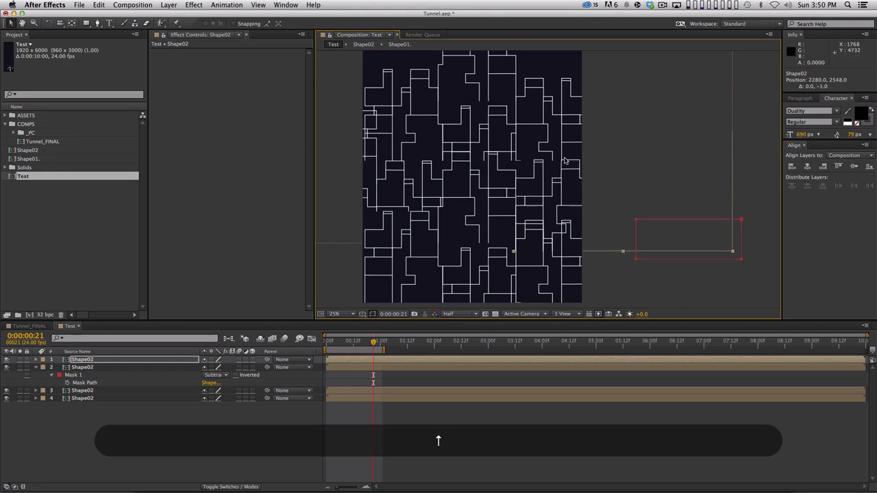
pyautogui.press('Up')
pyautogui.press('Up')
pyautogui.press('Up')
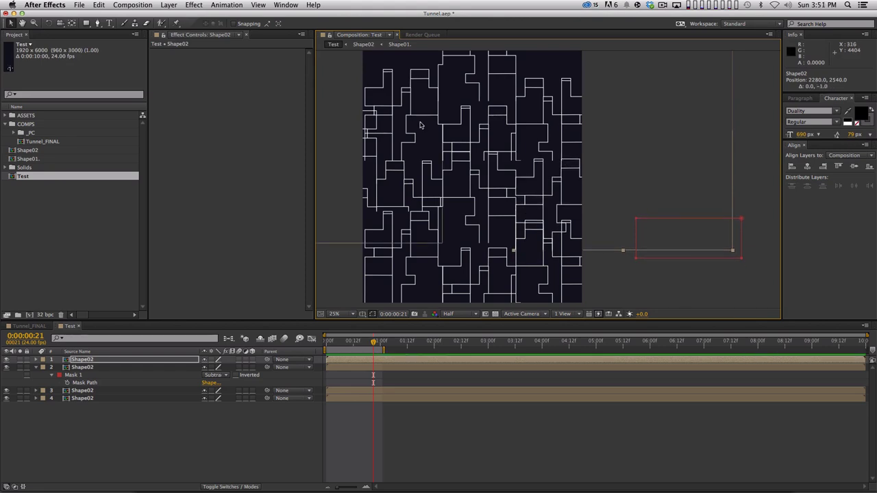
# Collapse the properties of all four Shape02 layers and deselect everything
pyautogui.moveTo(417, 123); pyautogui.dragTo(503, 226)
pyautogui.press(',')
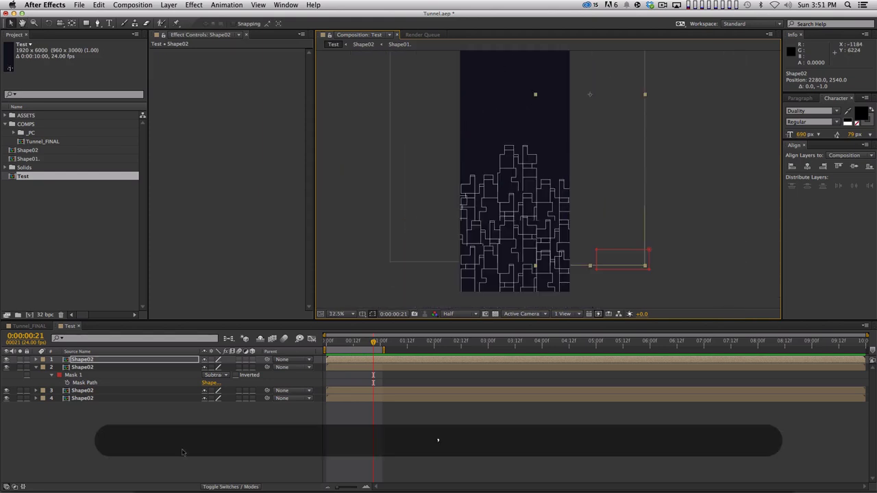
pyautogui.press('super+a')
pyautogui.press('super+grave')
pyautogui.press('shift+super+a')
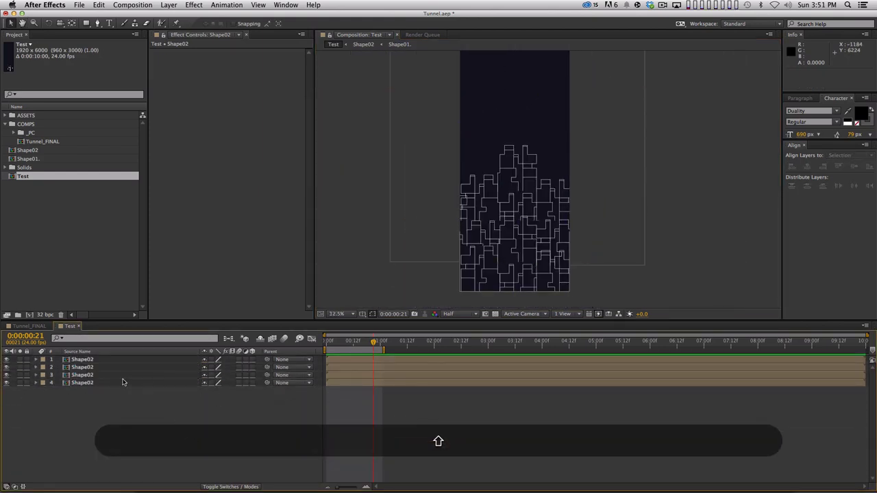
# Try to duplicate the bottom Shape02 layer and move it upward, then undo the move and the duplication
pyautogui.click(125, 383)
pyautogui.press('super+d')
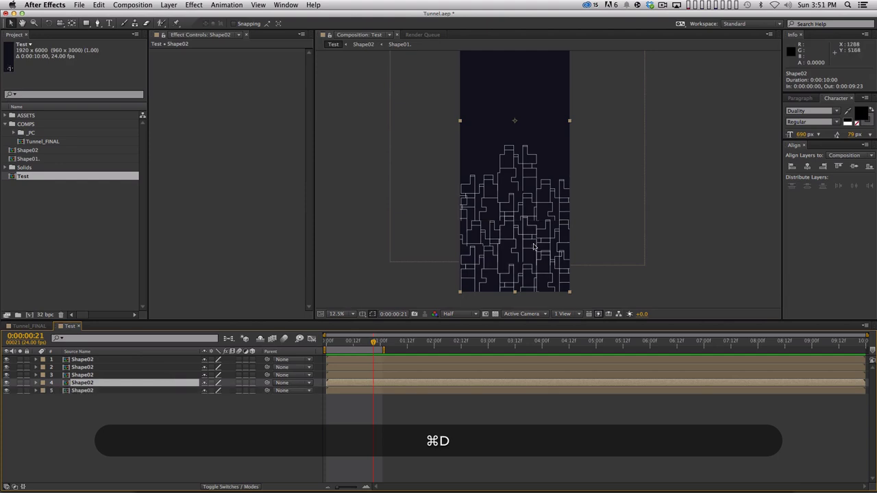
pyautogui.moveTo(509, 176); pyautogui.dragTo(509, 105)
pyautogui.press('shift+super+z')
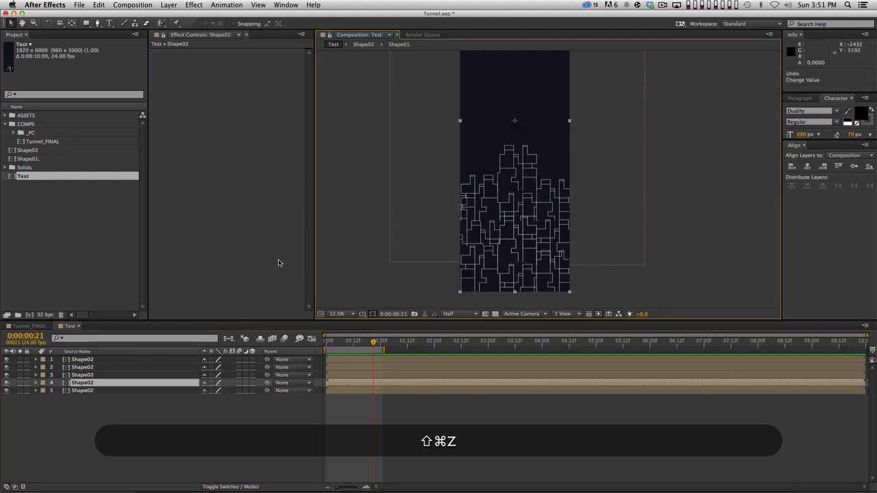
pyautogui.press('super+z')
pyautogui.press('super+z')
# Pre-compose all four Shape02 layers into a new composition named Shapes03
pyautogui.click(78, 331)
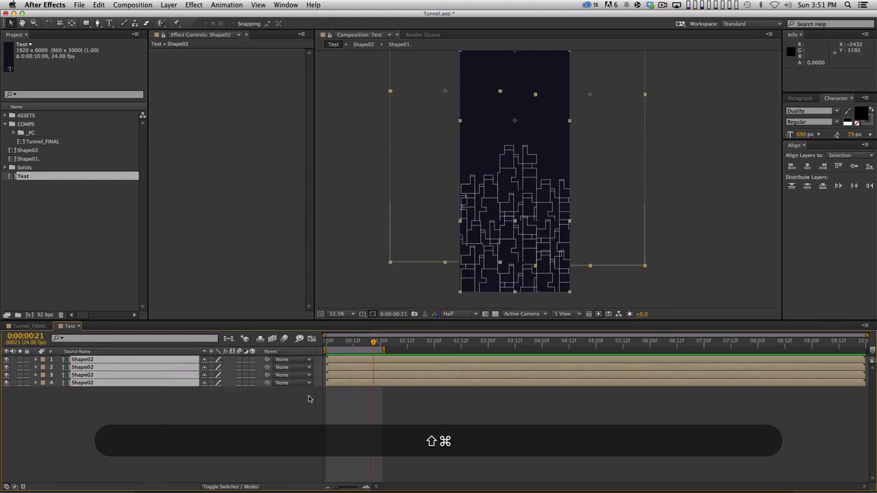
pyautogui.press('shift+super+c')
pyautogui.write('Sha')
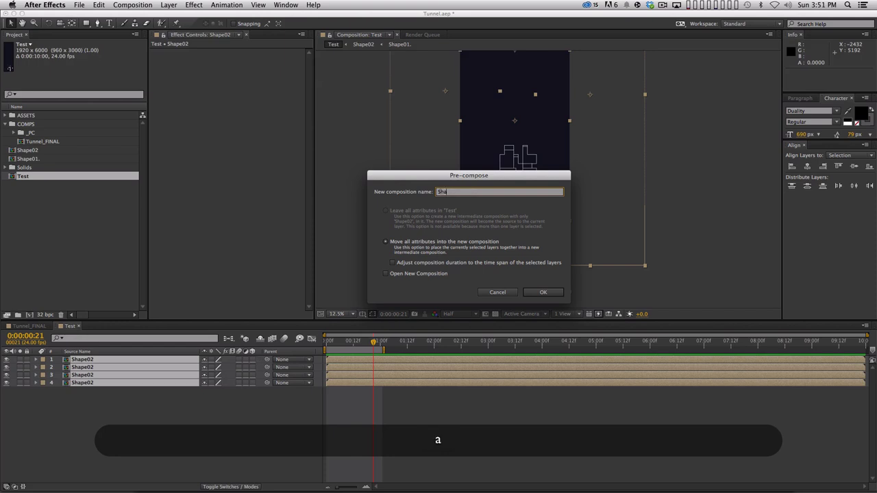
pyautogui.write('pes03')
pyautogui.press('Return')
# Try to extend the artwork upward with a duplicate of the Shapes03 layer and remove the copy
pyautogui.press('super+d')
pyautogui.press('shift+super+d')
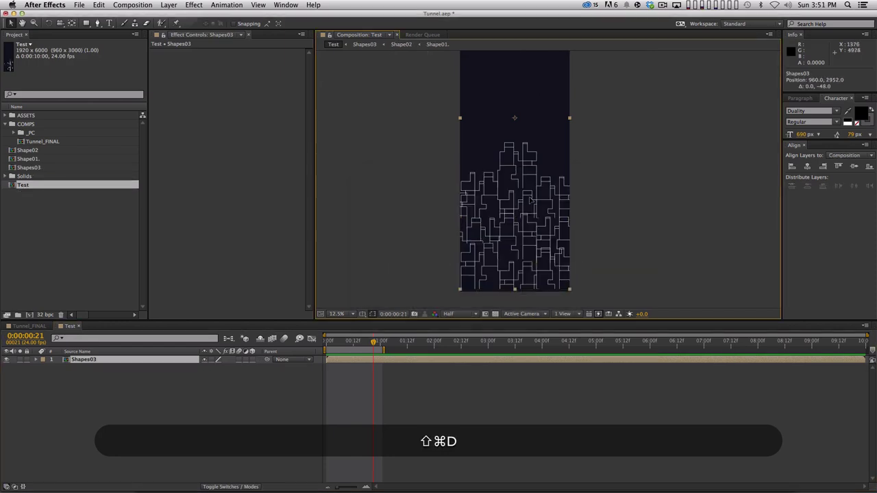
pyautogui.press('shift+super+z')
pyautogui.press('super+d')
pyautogui.moveTo(506, 239); pyautogui.dragTo(510, 95)
pyautogui.hotkey('shift', 'BackSpace')
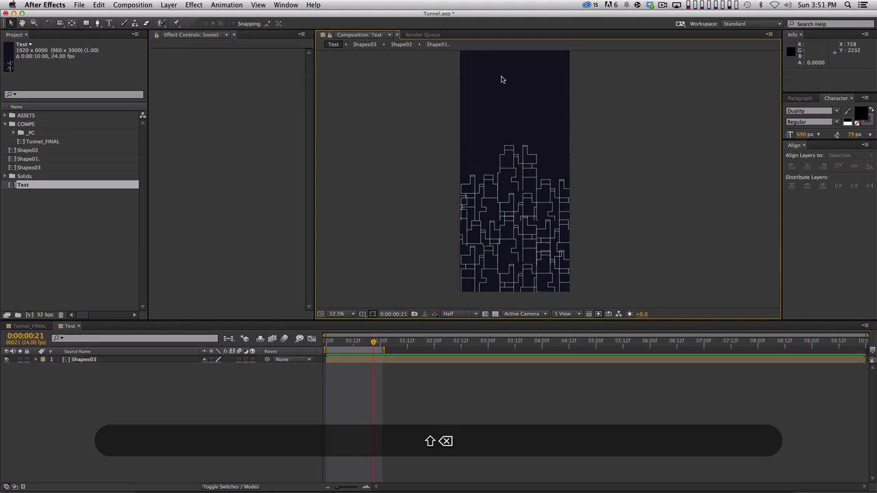
# Draw a rectangular mask over the protruding upper shapes of the Shapes03 layer and set its mode to Subtract
pyautogui.click(114, 360)
pyautogui.press('q')
pyautogui.moveTo(477, 121); pyautogui.dragTo(564, 172)
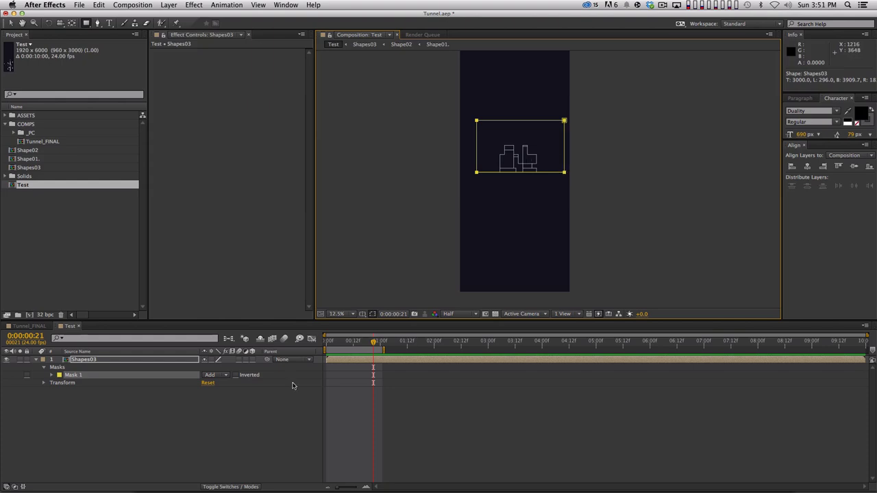
pyautogui.click(218, 376)
pyautogui.click(220, 397)
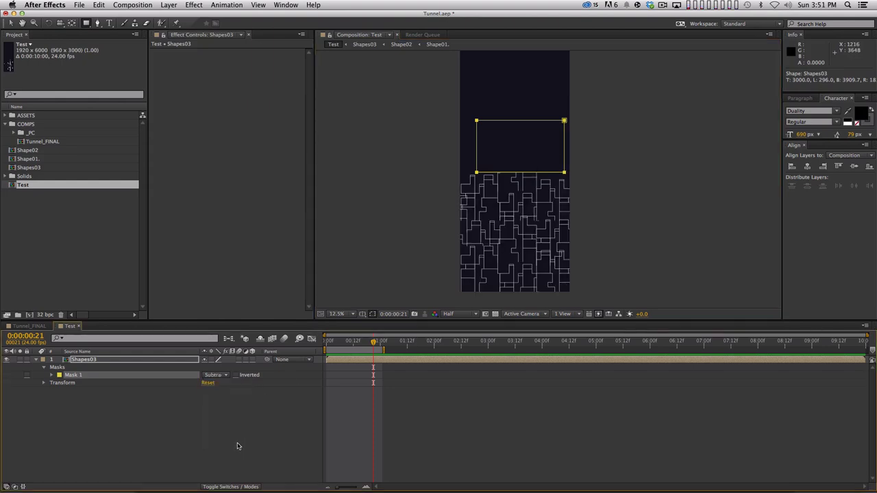
# Duplicate the masked Shapes03 layer and move the copy up to Y 915 to fill the upper half
pyautogui.click(132, 360)
pyautogui.press('cmd+d')
pyautogui.hotkey('shift', 'p')
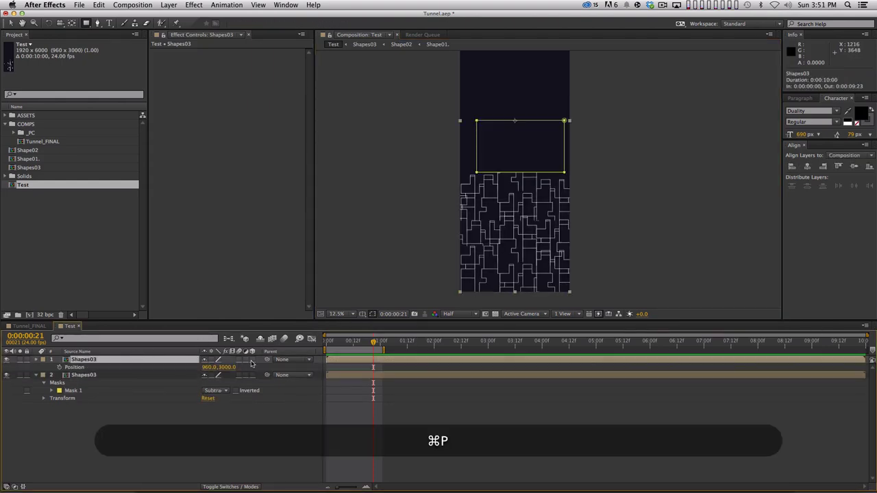
pyautogui.moveTo(226, 367); pyautogui.dragTo(143, 346)
pyautogui.click(386, 466)
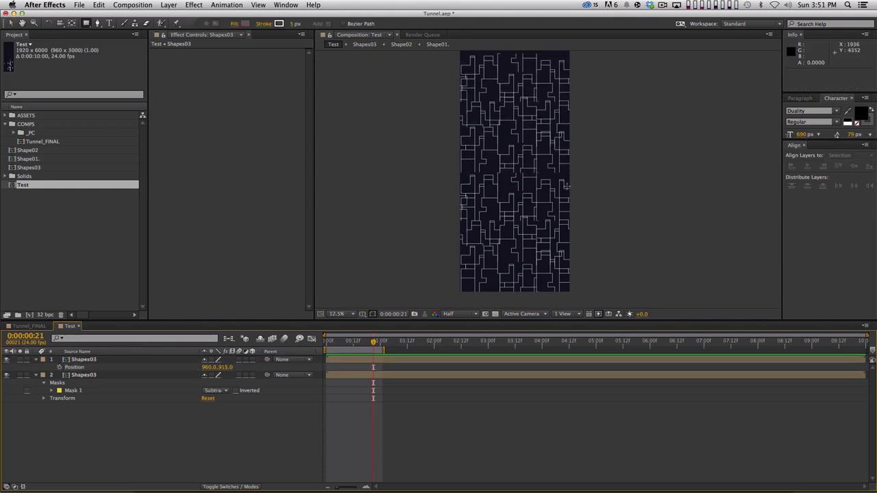
# Duplicate the upper Shapes03 layer and move the new copy up to Y -1109
pyautogui.moveTo(518, 168); pyautogui.dragTo(504, 247)
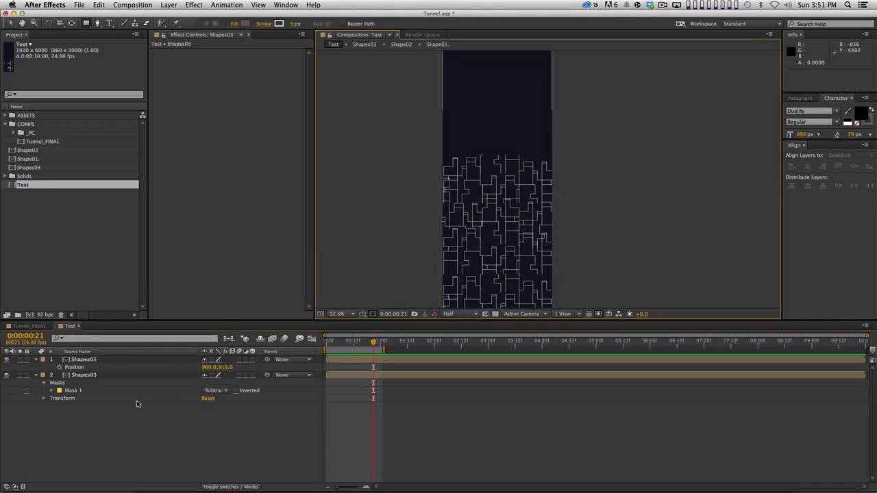
pyautogui.click(106, 362)
pyautogui.press('super+d')
pyautogui.press('super+p')
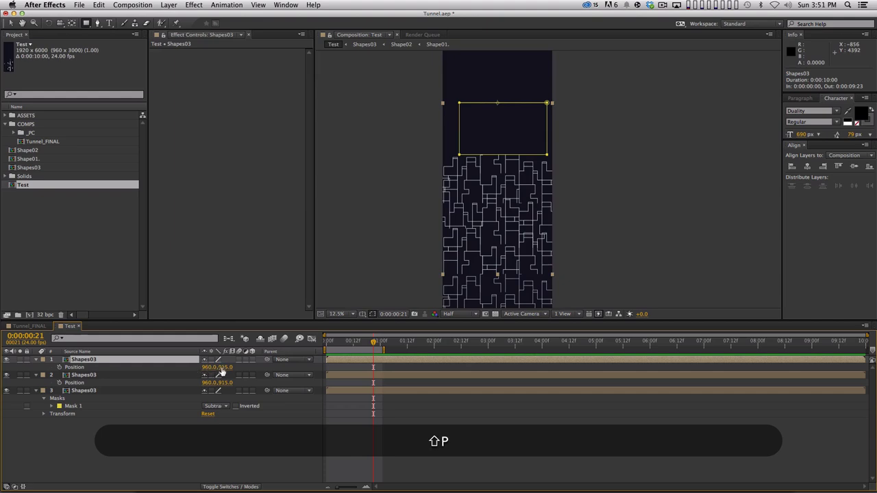
pyautogui.moveTo(221, 371); pyautogui.dragTo(161, 346)
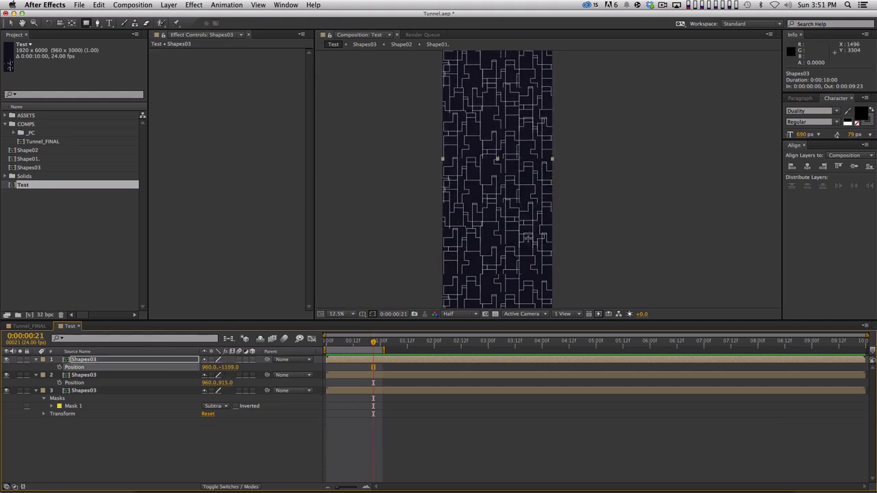
# Check the tiled line artwork along the composition and collapse the properties of all three Shapes03 layers
pyautogui.moveTo(609, 217); pyautogui.dragTo(568, 157)
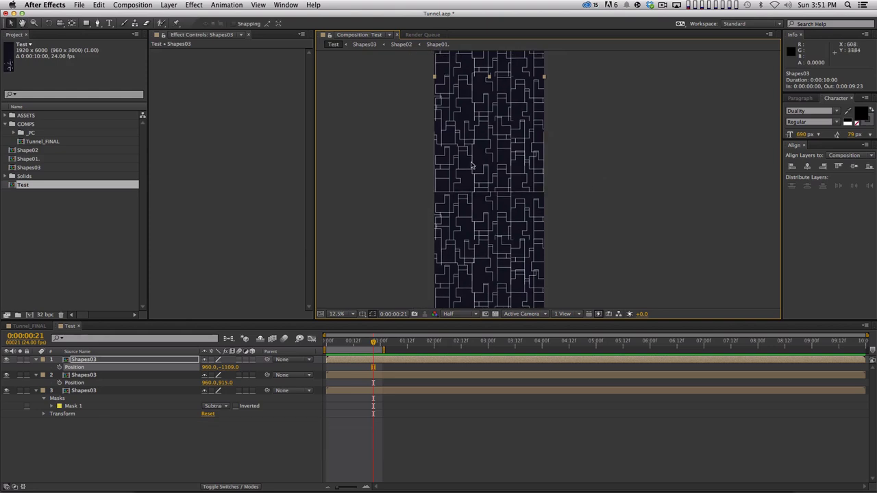
pyautogui.press(',')
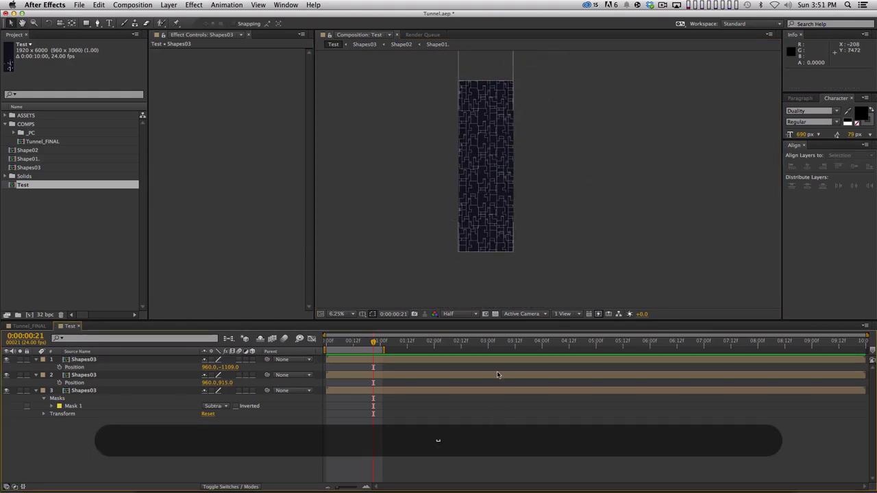
pyautogui.press('.')
pyautogui.press('.')
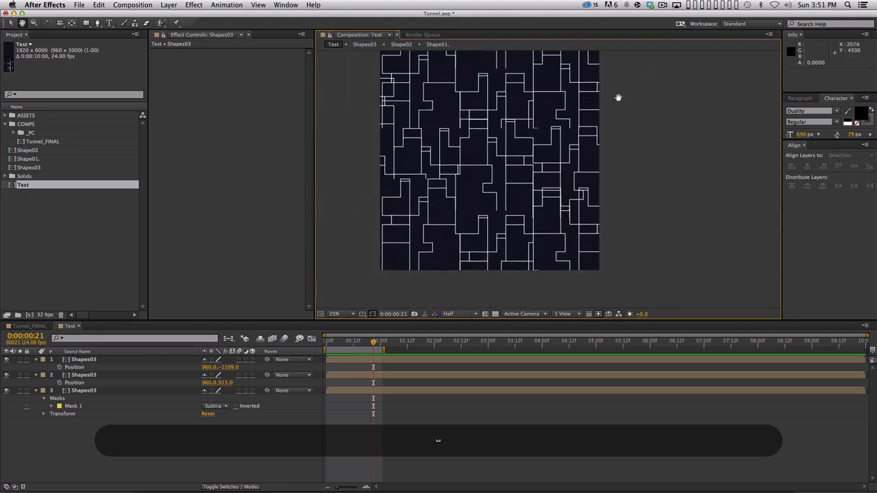
pyautogui.press('.')
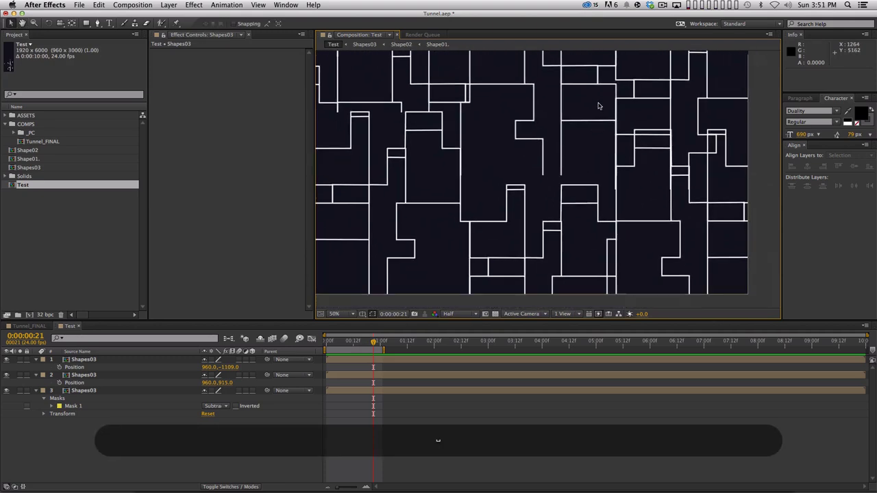
pyautogui.press(',')
pyautogui.press('super+a')
pyautogui.press('shift+super+grave')
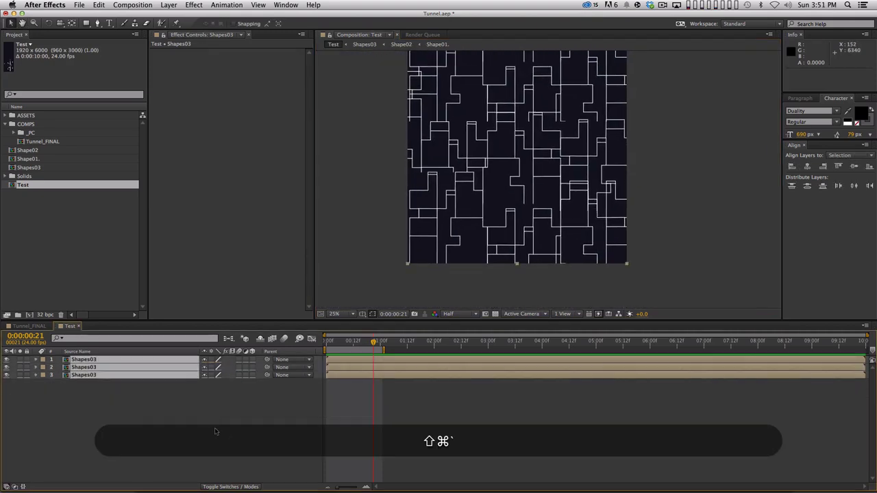
pyautogui.moveTo(246, 447); pyautogui.dragTo(41, 369)
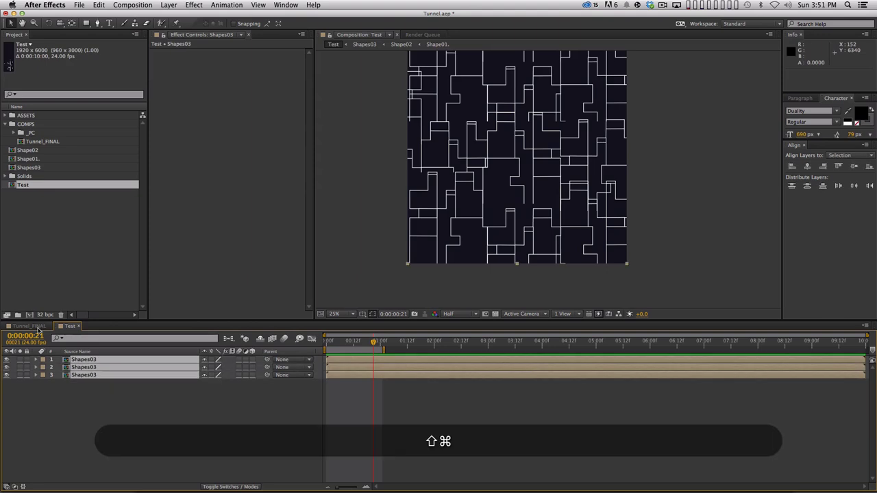
# Pre-compose the three Shapes03 layers into a composition named Lines and lock the resulting layer
pyautogui.press('shift+super+c')
pyautogui.write('LI')
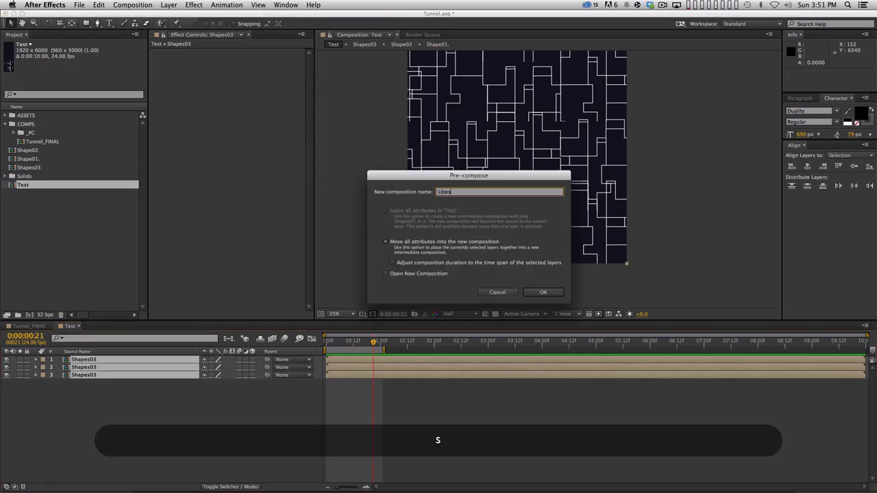
pyautogui.write('bes')
pyautogui.press('BackSpace')
pyautogui.press('BackSpace')
pyautogui.press('BackSpace')
pyautogui.press('Return')
pyautogui.click(246, 473)
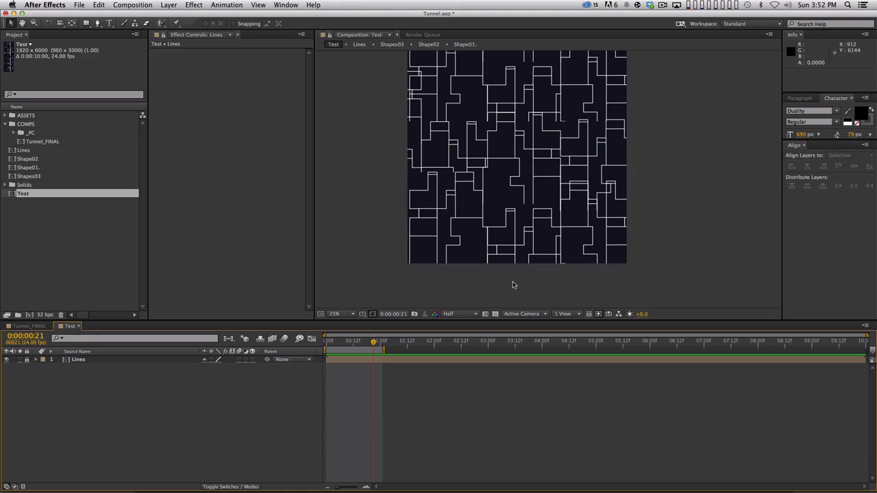
# Maximize the composition view and give the Rectangle tool a solid white fill with Normal blending and 100% opacity
pyautogui.press('`')
pyautogui.press('.')
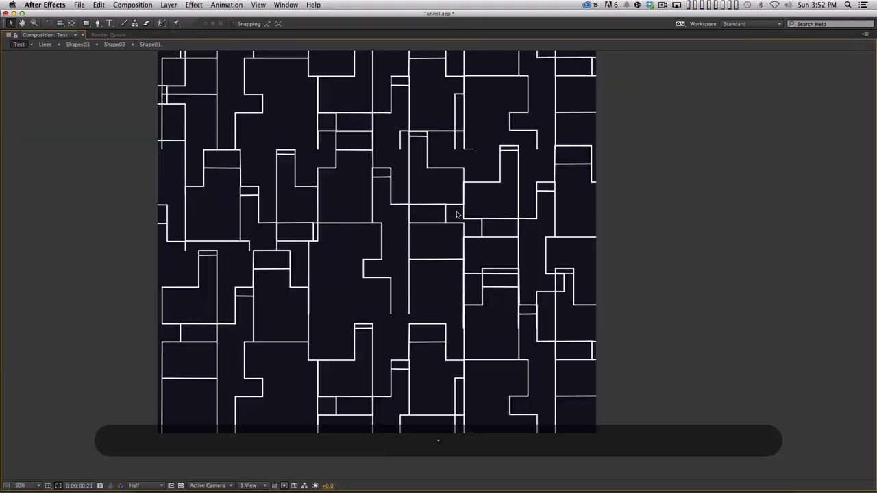
pyautogui.click(87, 24)
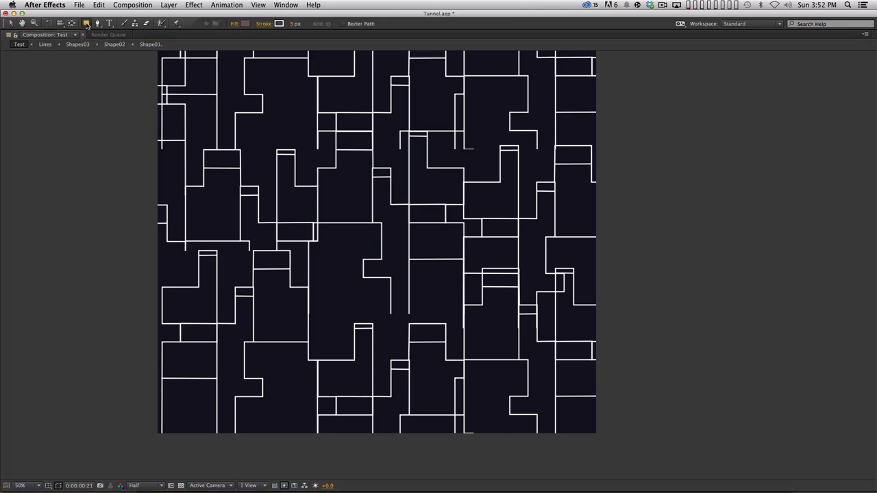
pyautogui.click(235, 24)
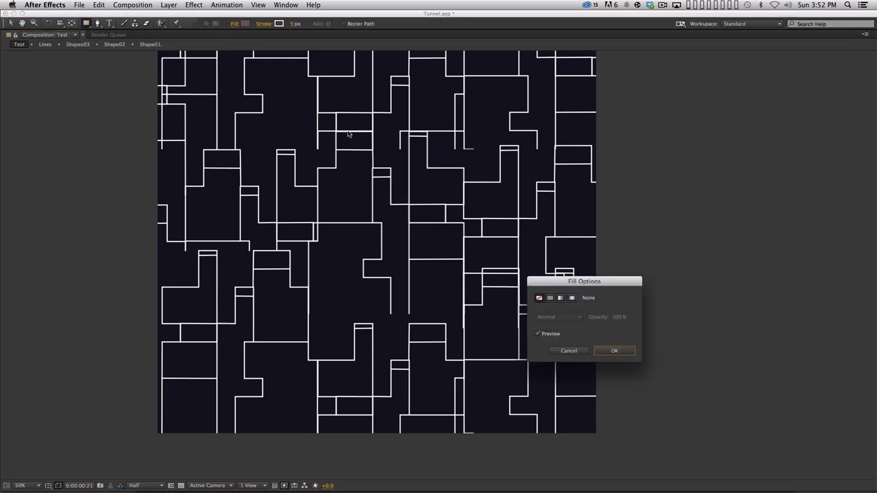
pyautogui.click(550, 297)
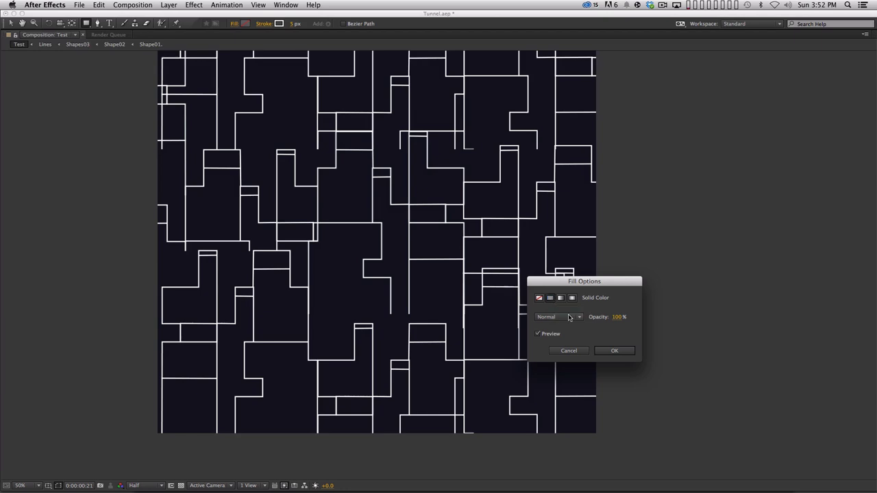
pyautogui.click(613, 351)
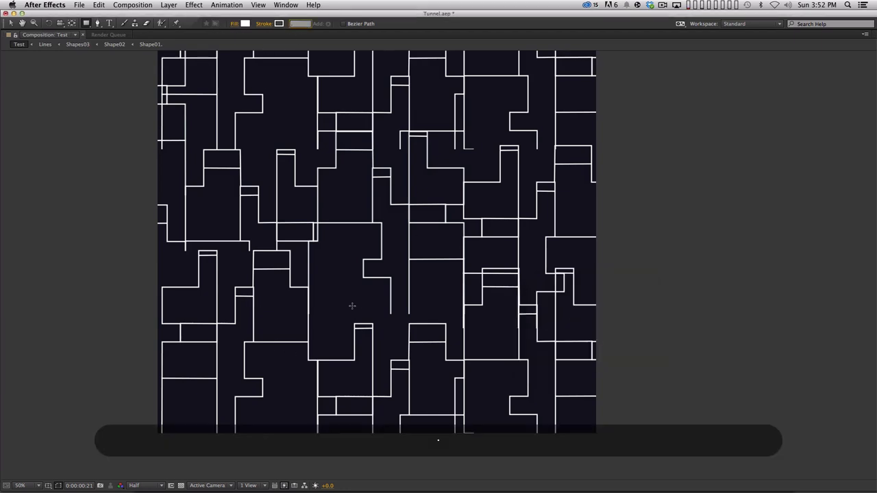
# Show the composition grid over the line artwork, compare it with the lines, hide it, and review the view's grid options
pyautogui.press('Escape')
pyautogui.press('v')
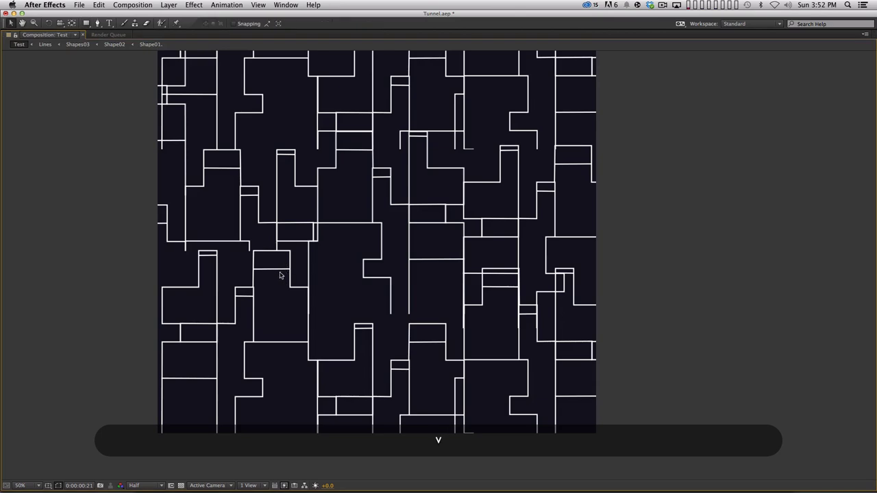
pyautogui.scroll(2, 286, 319)
pyautogui.press('space')
pyautogui.moveTo(286, 319); pyautogui.dragTo(446, 212)
pyautogui.press('super+apostrophe')
pyautogui.hscroll(-5, 336, 266)
pyautogui.scroll(-2, 337, 266)
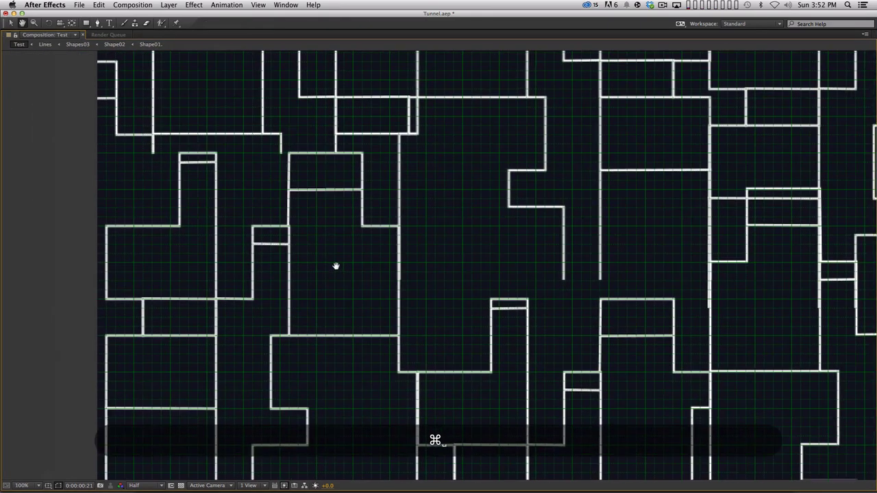
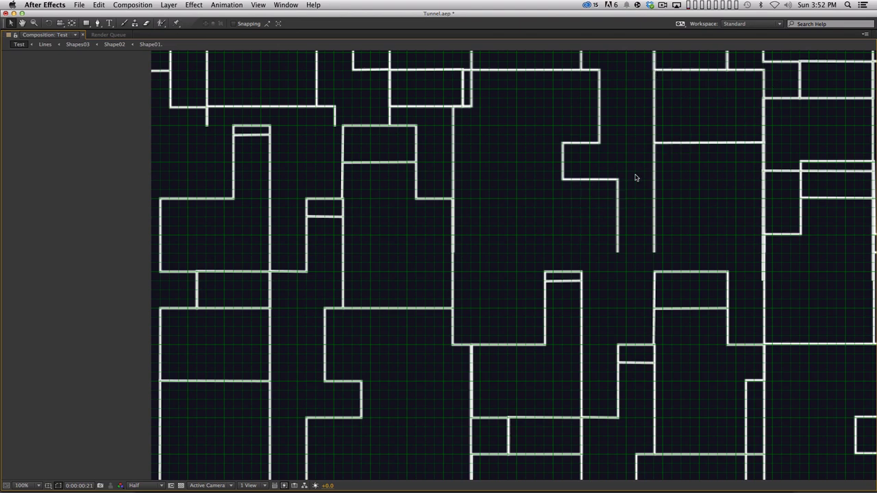
pyautogui.press('super+apostrophe')
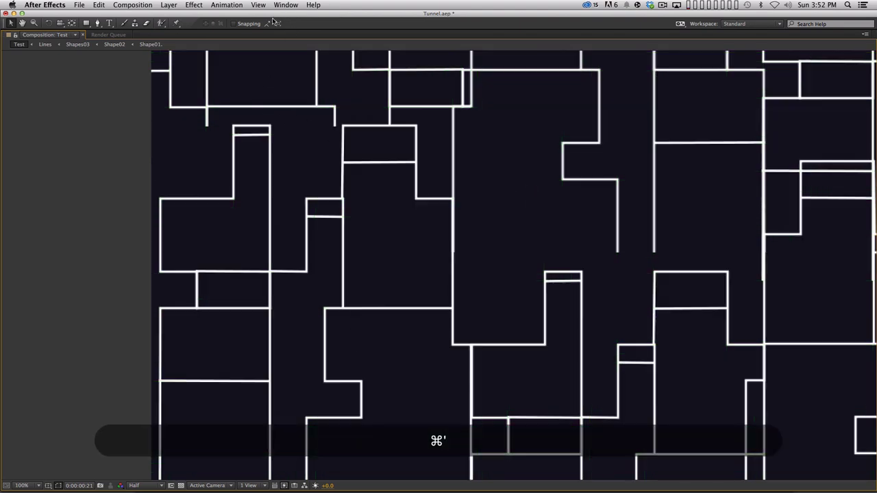
pyautogui.click(259, 5)
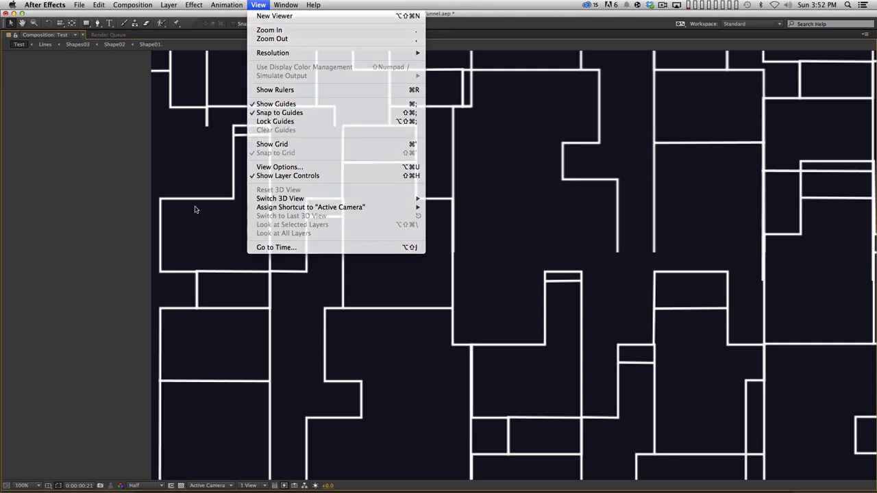
pyautogui.click(195, 219)
# Draw white rectangles filling four cells in the artwork's lower left and middle: one large, one small, one wide and one thin cap
pyautogui.click(87, 24)
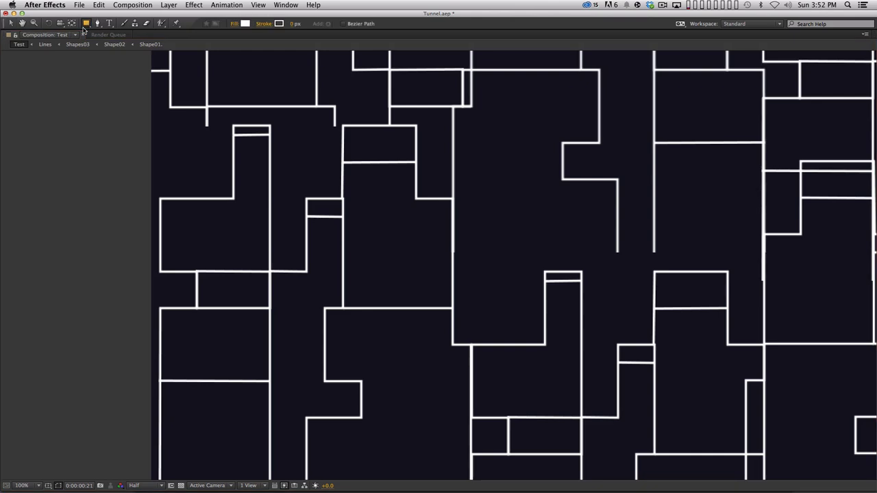
pyautogui.moveTo(159, 308)
pyautogui.mouseDown()
pyautogui.moveTo(260, 366)
pyautogui.moveTo(270, 382)
pyautogui.mouseUp()
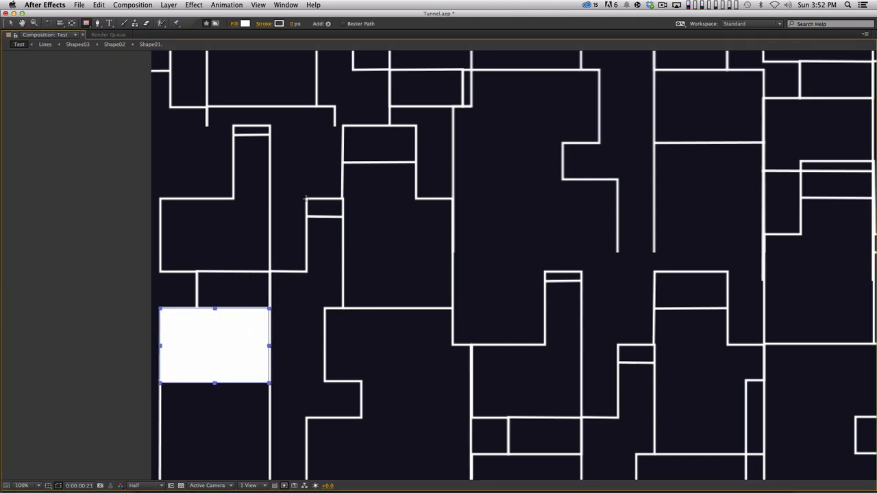
pyautogui.moveTo(307, 199); pyautogui.dragTo(339, 215)
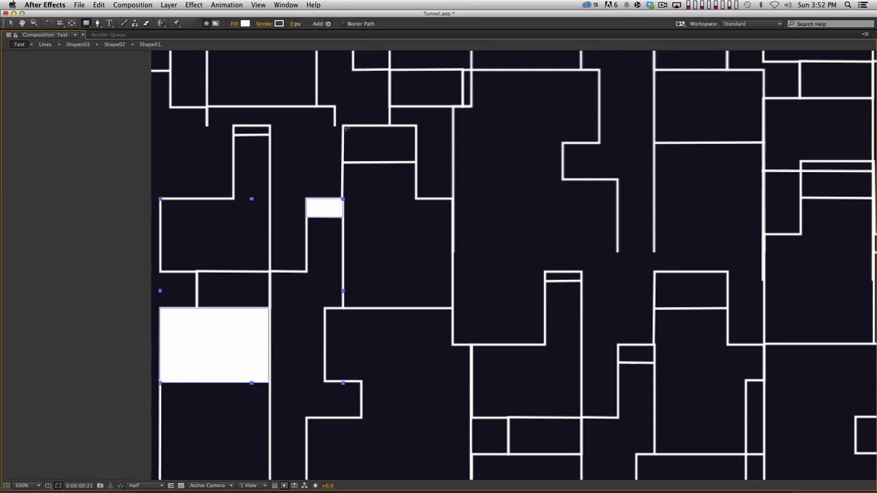
pyautogui.moveTo(343, 125); pyautogui.dragTo(416, 162)
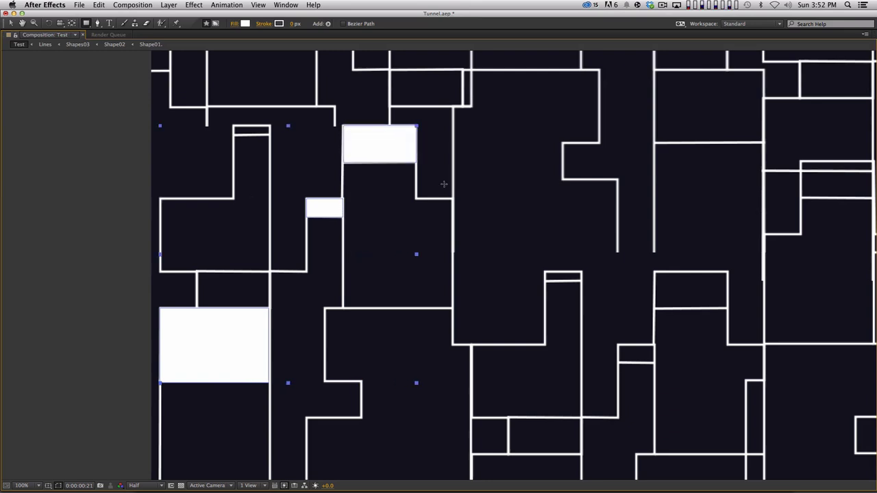
pyautogui.moveTo(545, 272); pyautogui.dragTo(582, 281)
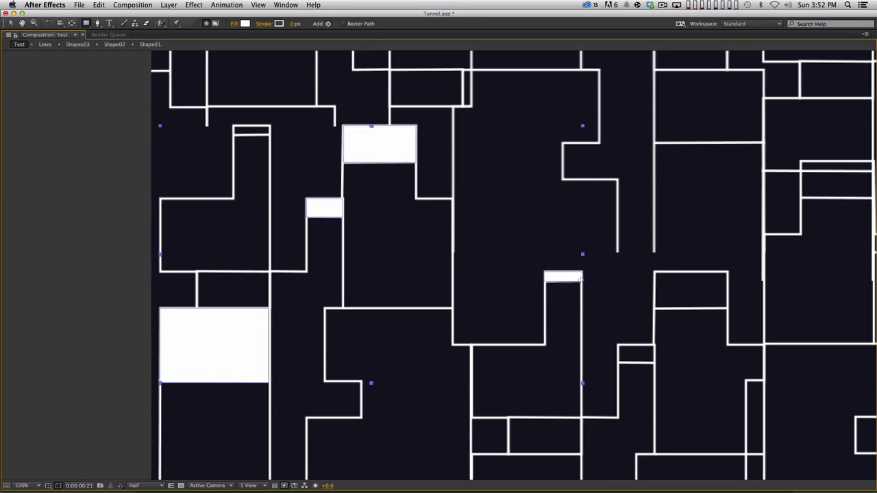
# Fill the upright cell beside the overlapping lines and the thin cap near the composition's right edge with white rectangles
pyautogui.moveTo(692, 258); pyautogui.dragTo(412, 179)
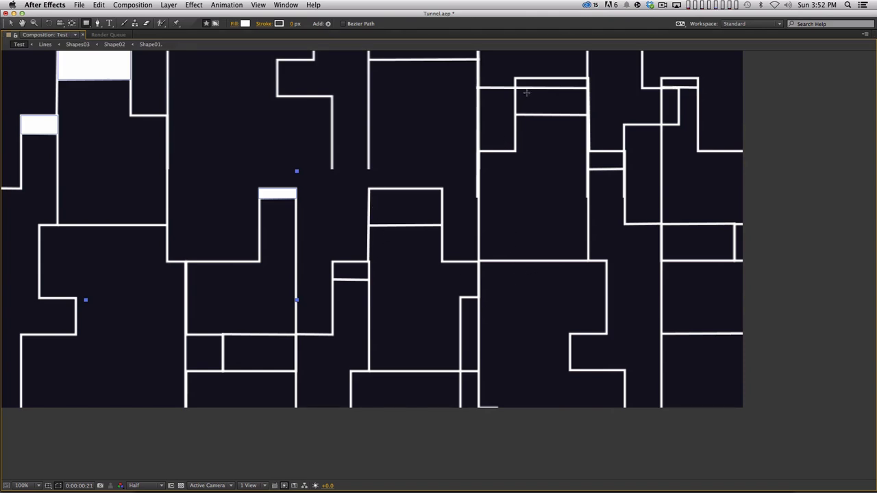
pyautogui.moveTo(479, 88); pyautogui.dragTo(517, 152)
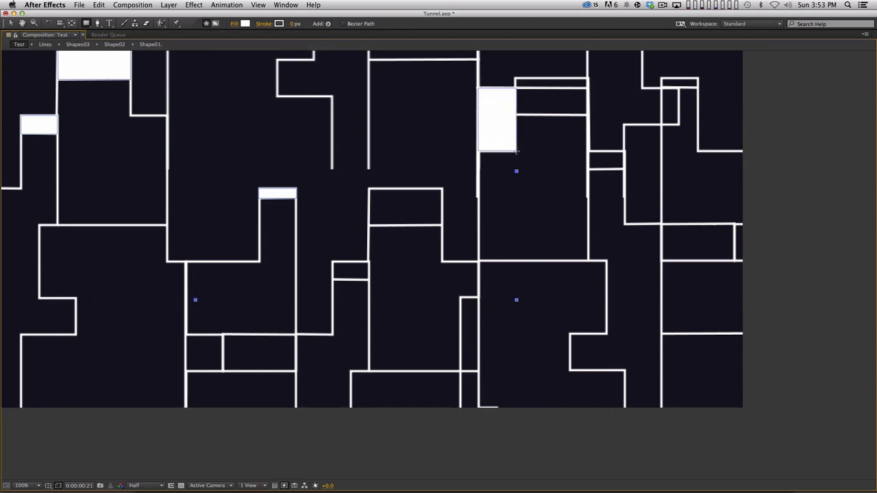
pyautogui.moveTo(660, 77); pyautogui.dragTo(696, 83)
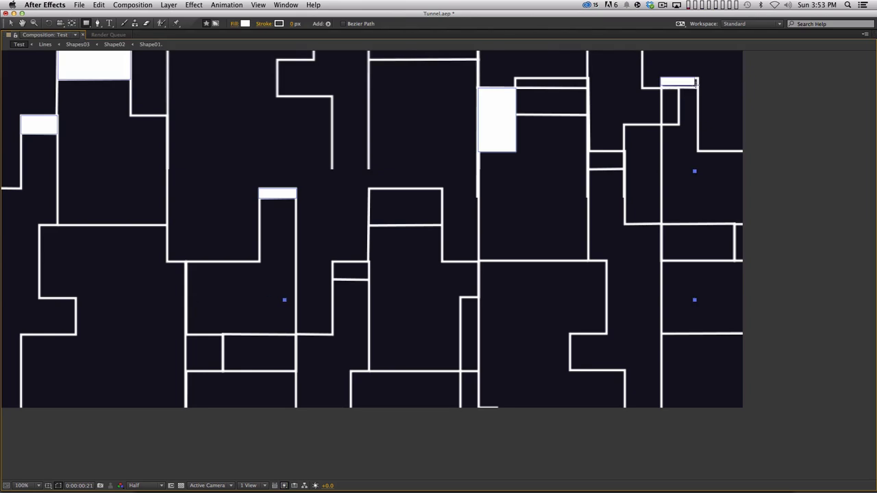
# Fill the narrow upright cell left of centre, plus the small side cell and wide top cell of the column beyond it
pyautogui.scroll(5, 560, 344)
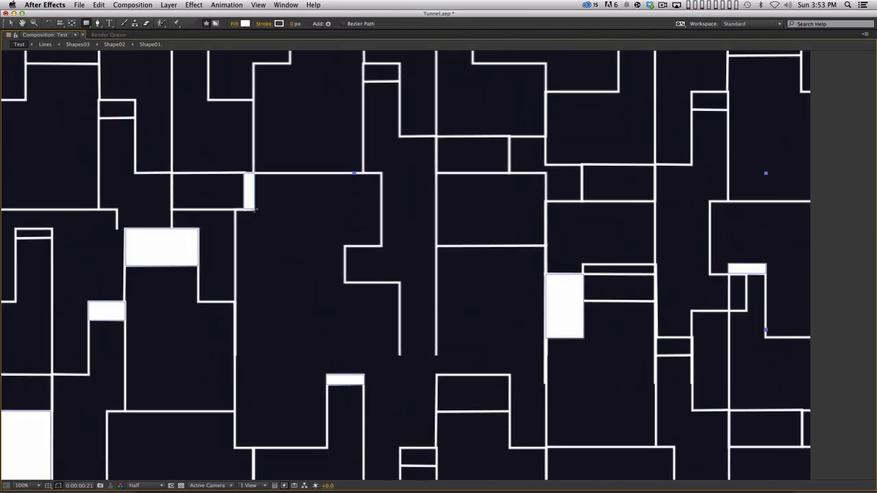
pyautogui.scroll(3, 253, 209)
pyautogui.hscroll(-3, 253, 210)
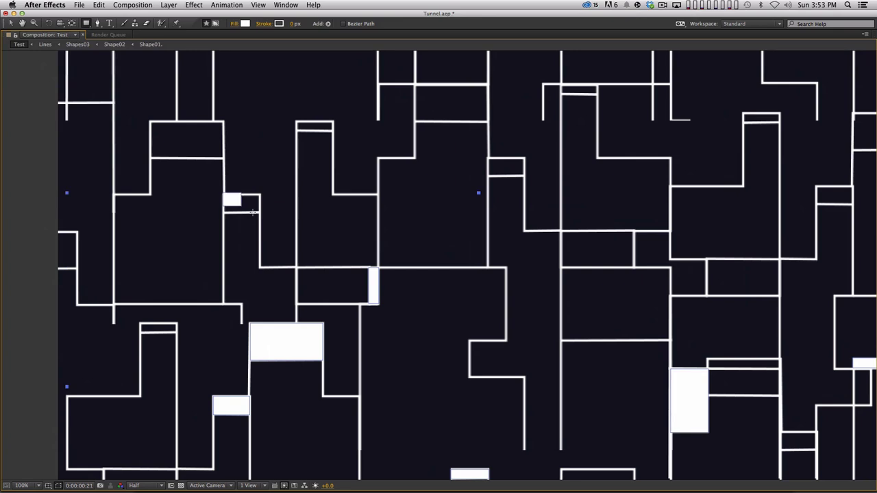
pyautogui.moveTo(253, 212); pyautogui.dragTo(259, 214)
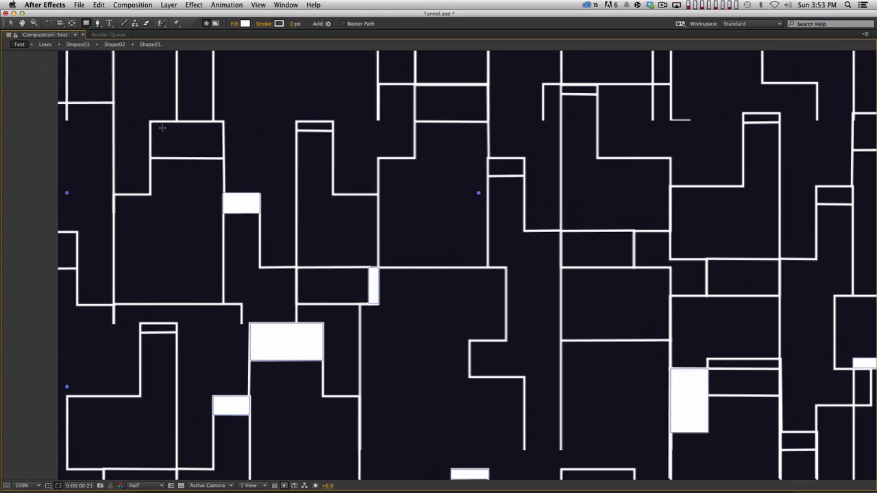
pyautogui.moveTo(150, 121); pyautogui.dragTo(223, 157)
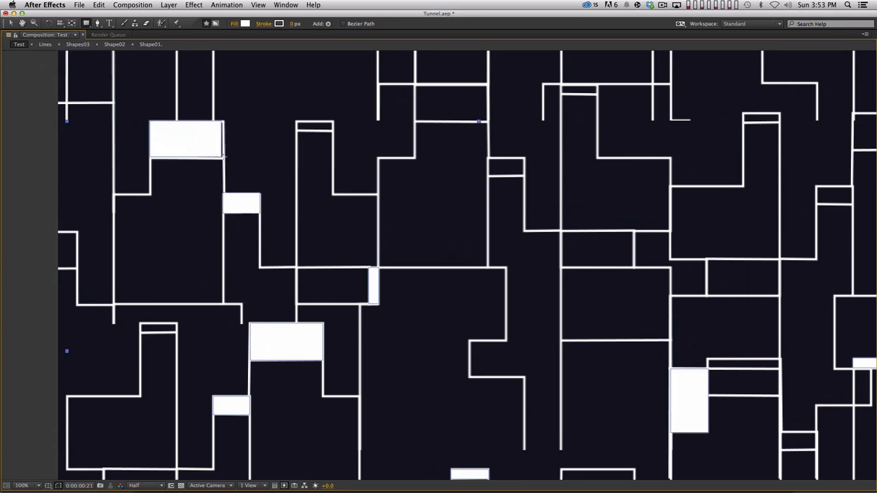
# Fill the wide cell in the artwork's middle band and the two thin column caps to its right with white rectangles
pyautogui.scroll(3, 224, 159)
pyautogui.hscroll(3, 224, 159)
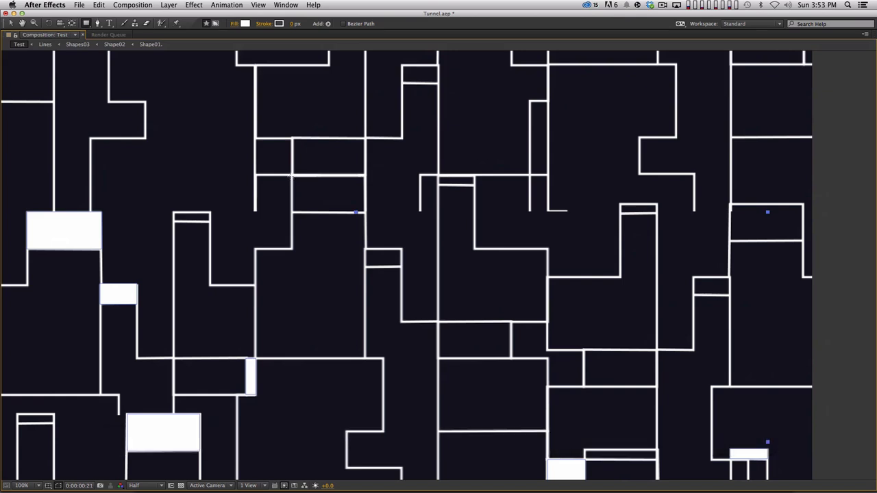
pyautogui.moveTo(330, 195); pyautogui.dragTo(364, 213)
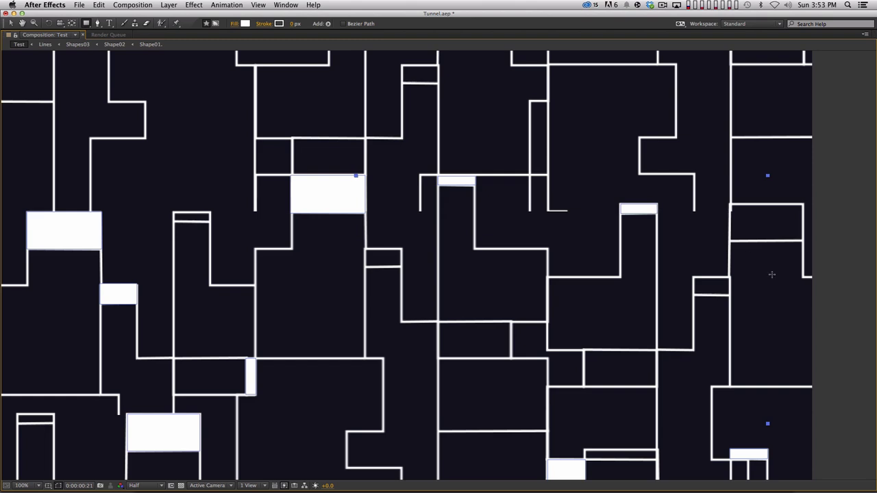
# Fill the small cell near the composition's right edge, undo the imprecise rectangle, and redraw it to cover the full cell
pyautogui.moveTo(698, 281); pyautogui.dragTo(731, 296)
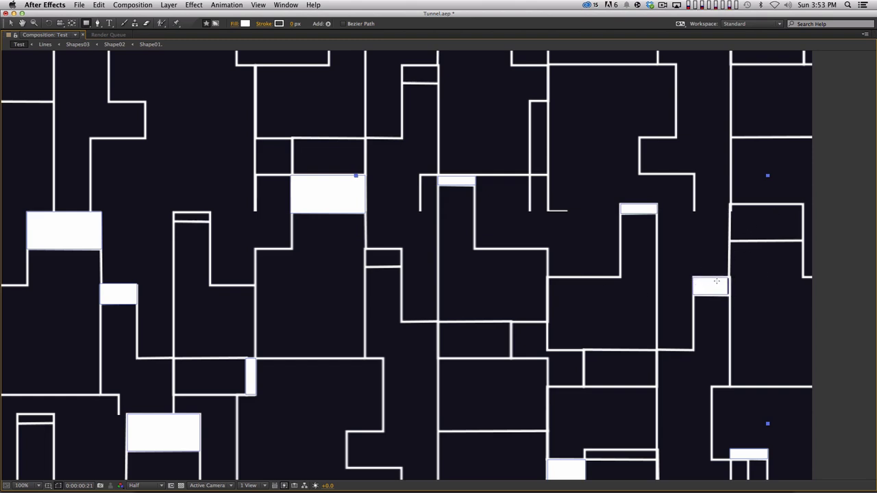
pyautogui.press('v')
pyautogui.press('super+z')
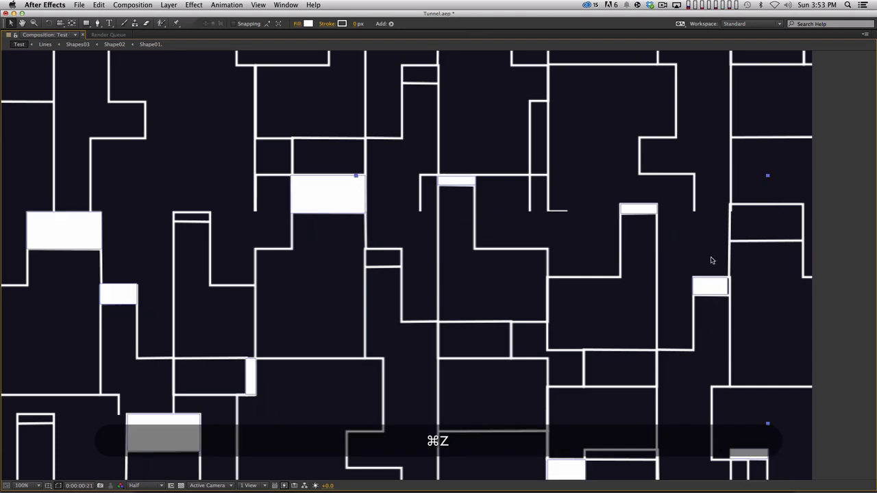
pyautogui.press('shift+super+z')
pyautogui.press('super+z')
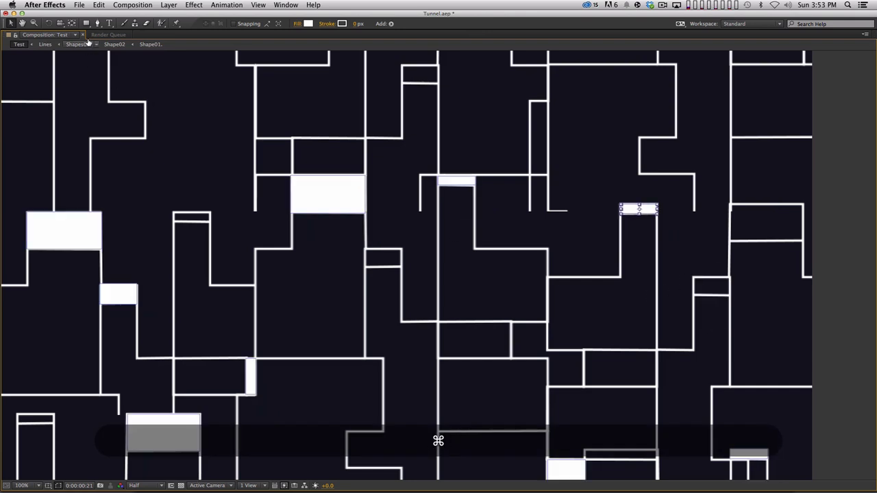
pyautogui.moveTo(694, 276); pyautogui.dragTo(730, 296)
# Fill the wide cell just right of the artwork's centre and the squarish cell higher up by the composition's left edge
pyautogui.press(',')
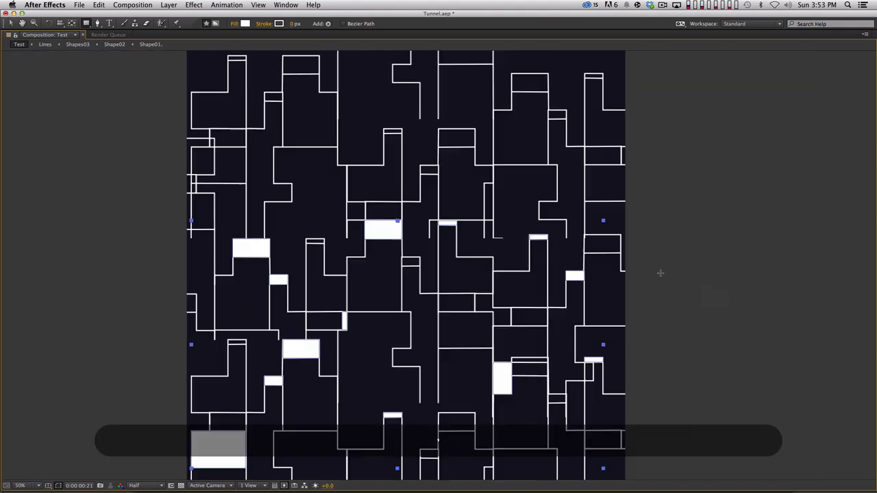
pyautogui.moveTo(400, 267); pyautogui.dragTo(374, 174)
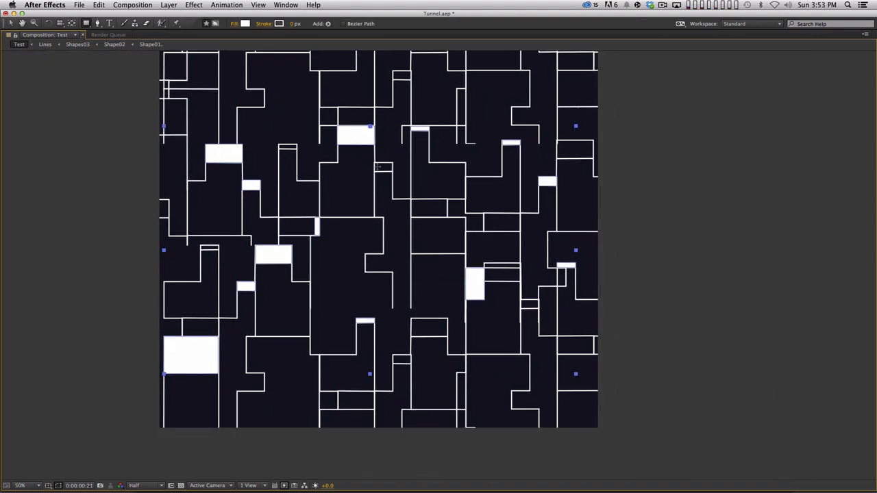
pyautogui.press('.')
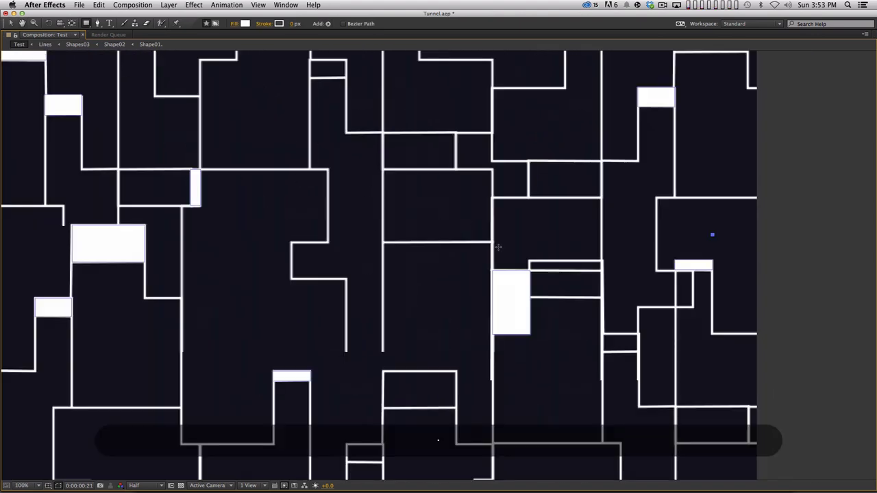
pyautogui.moveTo(408, 332); pyautogui.dragTo(415, 354)
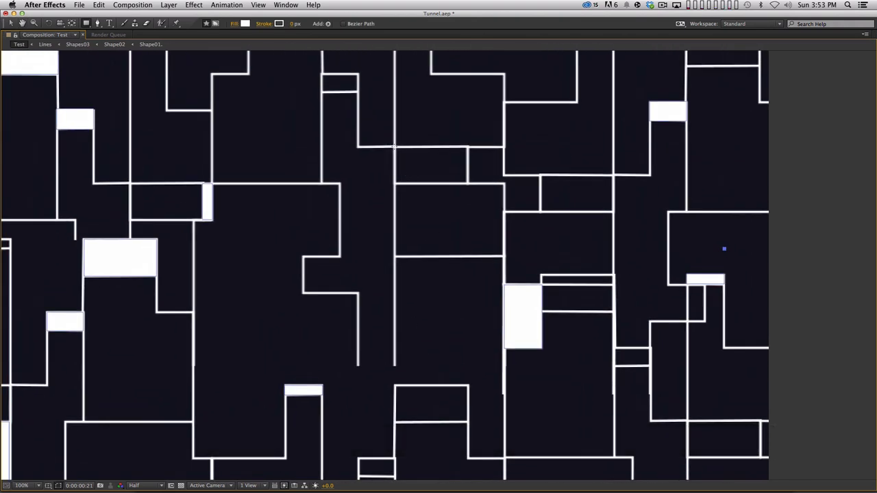
pyautogui.moveTo(394, 146); pyautogui.dragTo(468, 183)
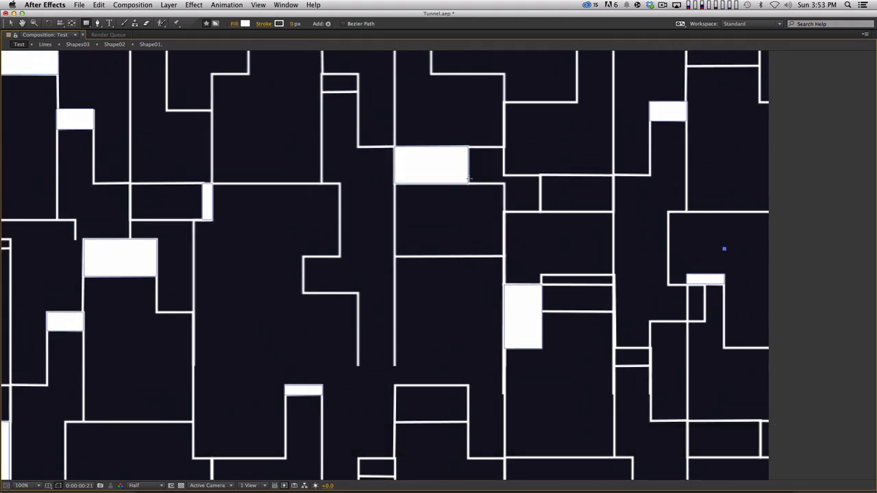
pyautogui.press(',')
pyautogui.moveTo(395, 181); pyautogui.dragTo(438, 241)
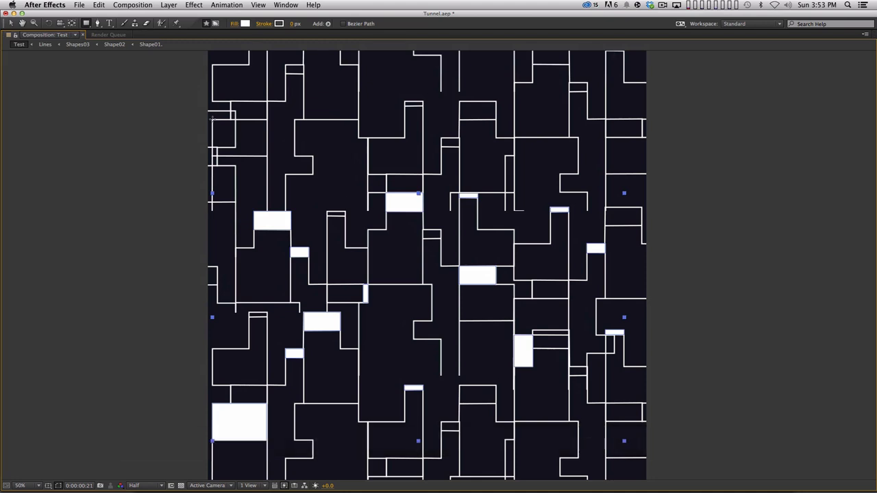
pyautogui.moveTo(212, 118); pyautogui.dragTo(235, 147)
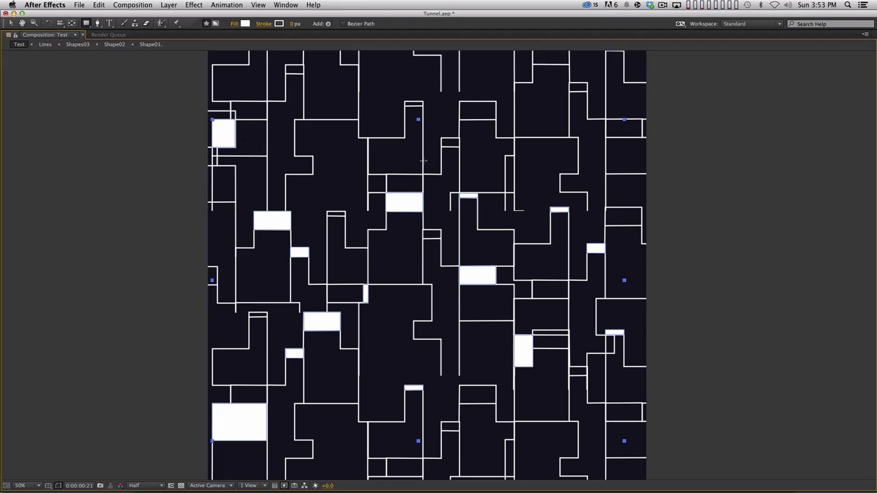
# Fill the thin column cap above the middle band, the small cell diagonally below it, and the small cell toward the right edge
pyautogui.press('.')
pyautogui.scroll(5, 396, 144)
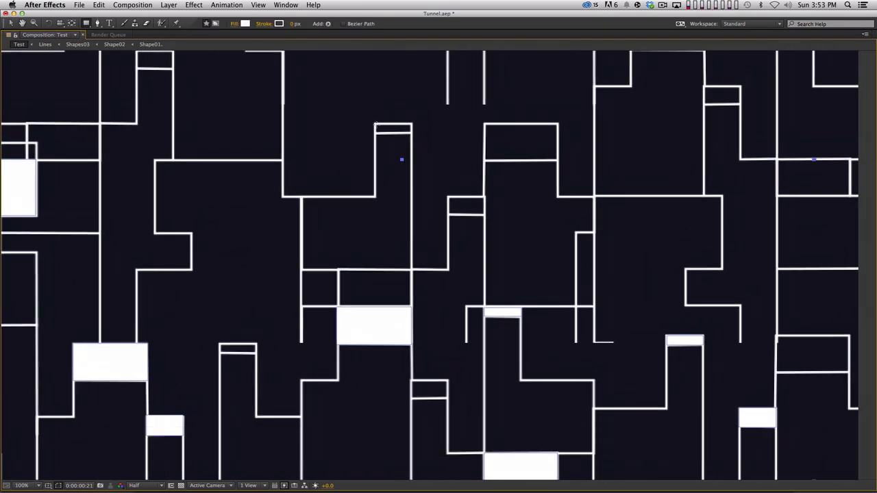
pyautogui.moveTo(392, 129); pyautogui.dragTo(409, 130)
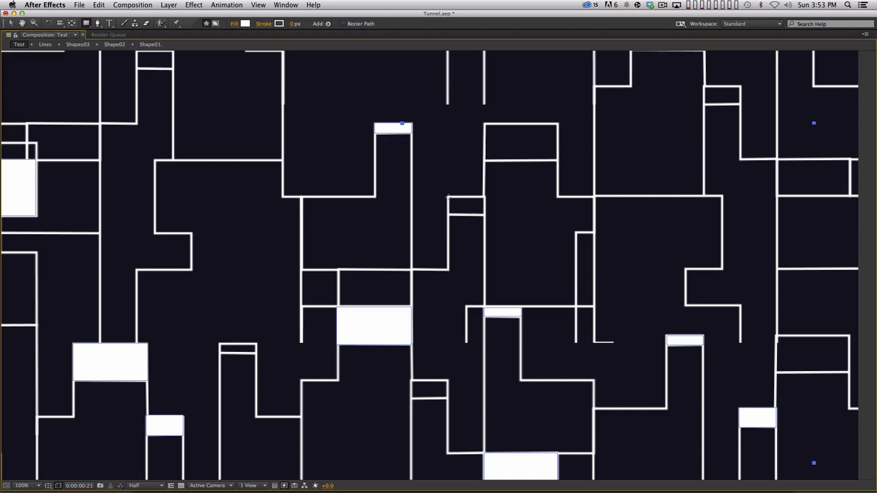
pyautogui.moveTo(448, 196); pyautogui.dragTo(484, 215)
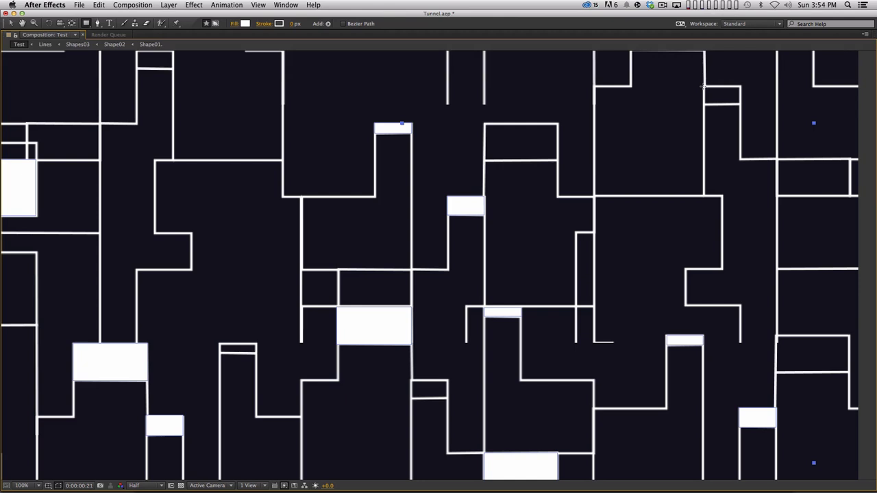
pyautogui.moveTo(703, 85); pyautogui.dragTo(742, 105)
# Fill the wide cell at the composition's right edge and the narrow upright gap above the stepped notch with white rectangles
pyautogui.moveTo(522, 183); pyautogui.dragTo(273, 208)
pyautogui.moveTo(528, 185); pyautogui.dragTo(601, 221)
pyautogui.moveTo(516, 186); pyautogui.dragTo(604, 254)
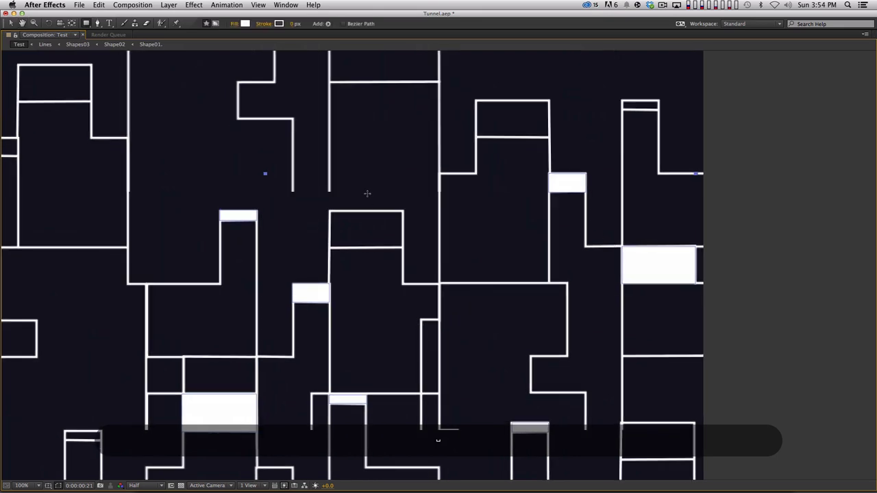
pyautogui.moveTo(367, 194); pyautogui.dragTo(418, 306)
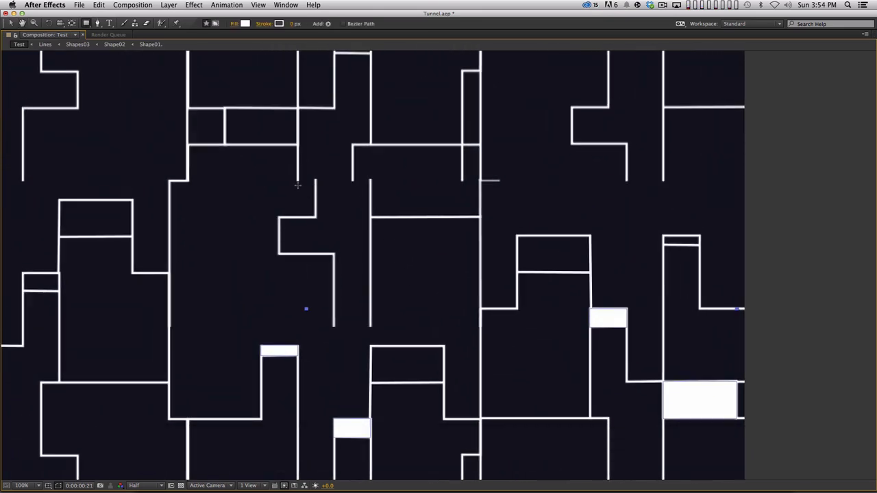
pyautogui.moveTo(314, 204); pyautogui.dragTo(315, 218)
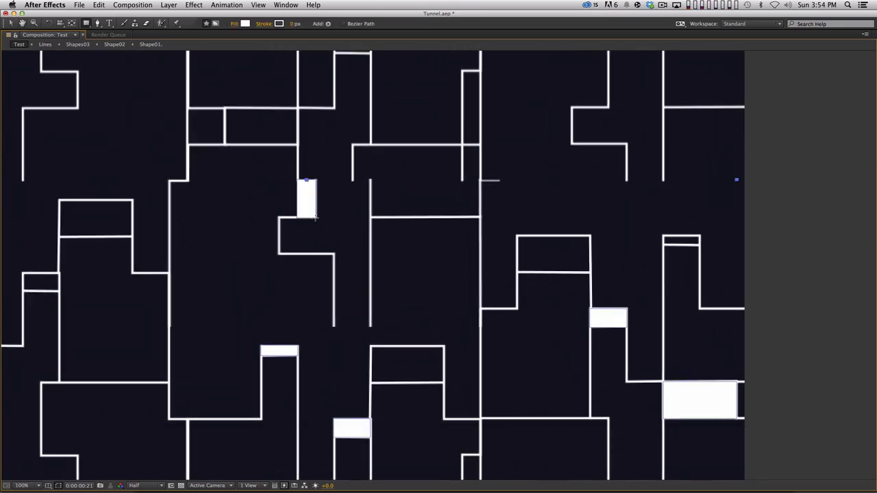
# Fill the wide cell topping the column left of the artwork's centre and the small cell diagonally below it with white rectangles
pyautogui.hscroll(-5, 295, 239)
pyautogui.scroll(-1, 295, 239)
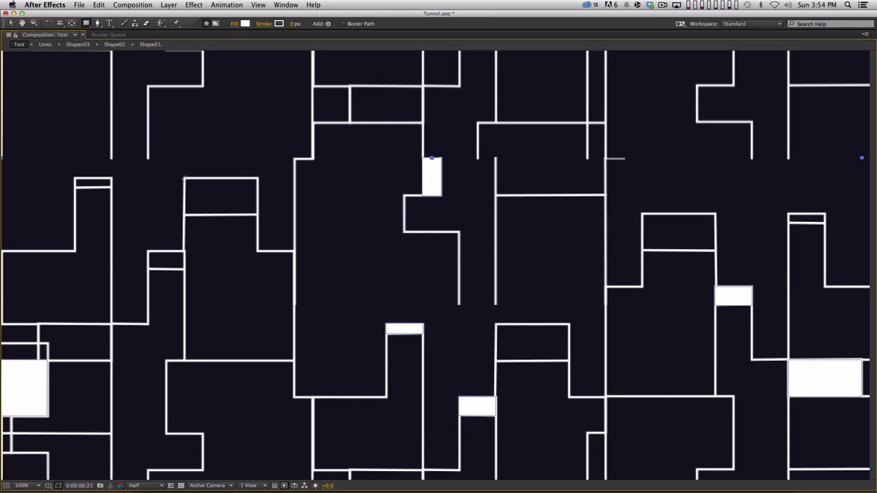
pyautogui.moveTo(183, 179); pyautogui.dragTo(257, 215)
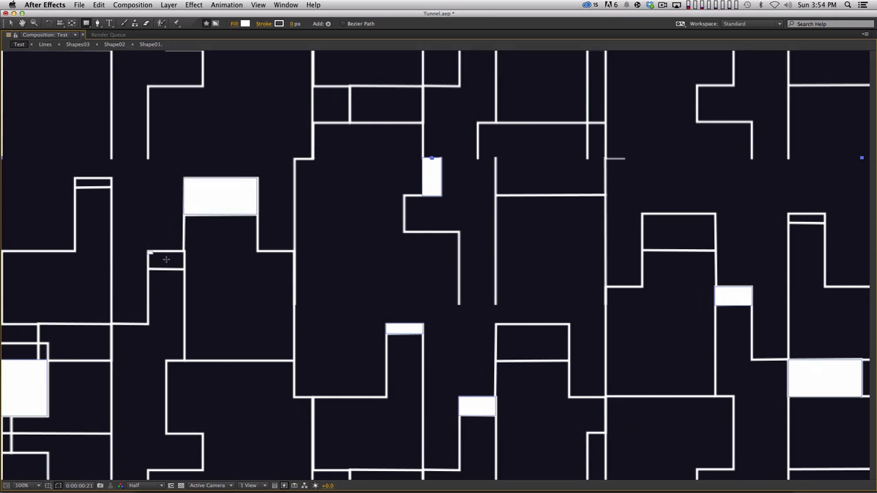
pyautogui.moveTo(184, 269); pyautogui.dragTo(183, 269)
pyautogui.scroll(-4, 512, 226)
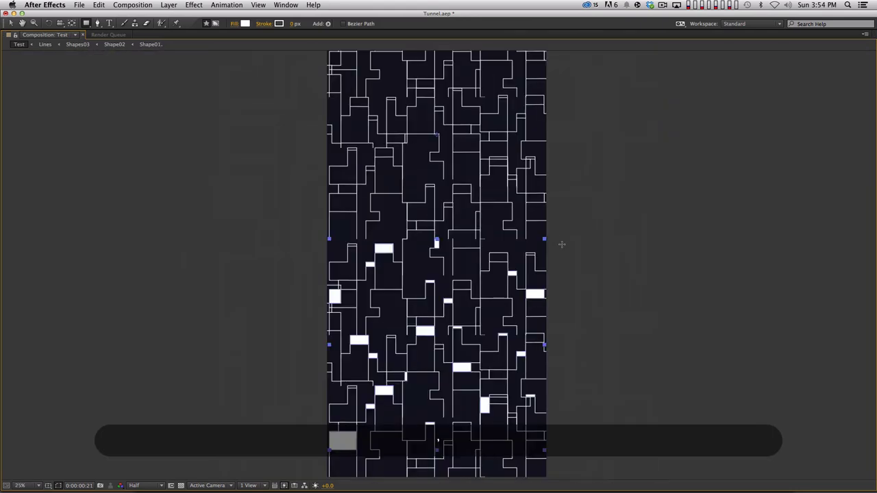
pyautogui.moveTo(561, 244); pyautogui.dragTo(447, 220)
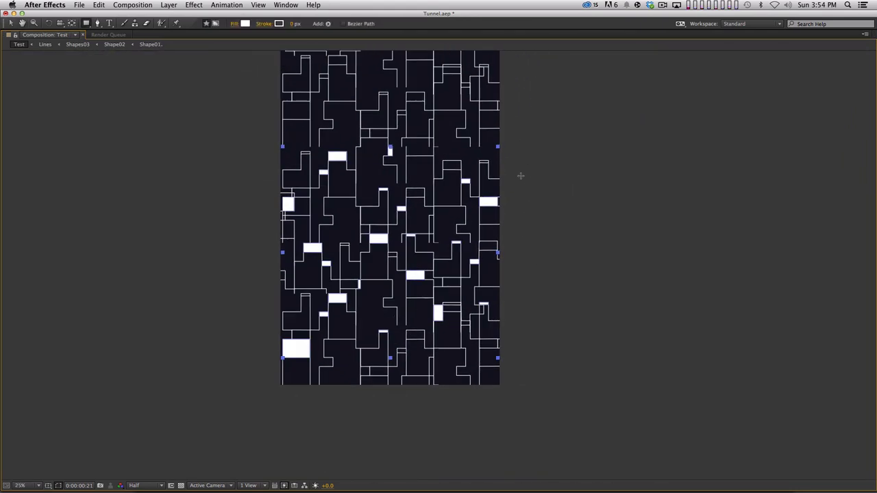
pyautogui.moveTo(521, 176); pyautogui.dragTo(494, 220)
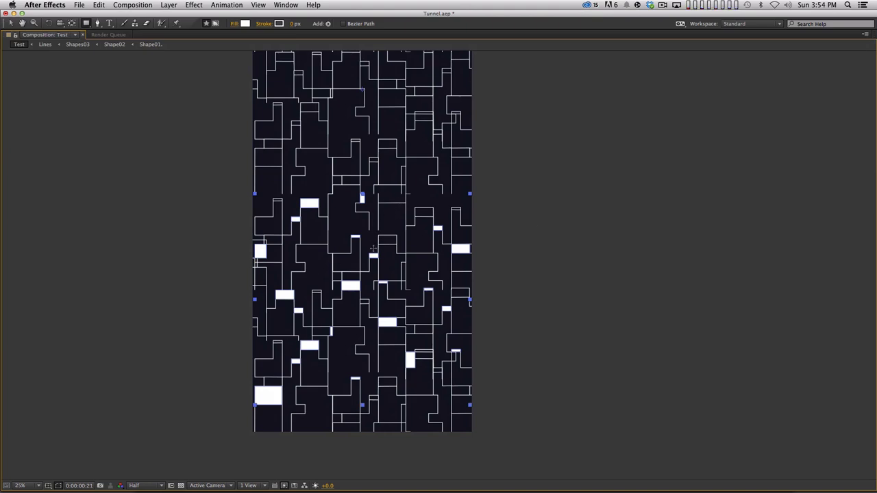
# Restore the full workspace layout, collapse the shape layer's contents, and rename the layer Solid
pyautogui.press('`')
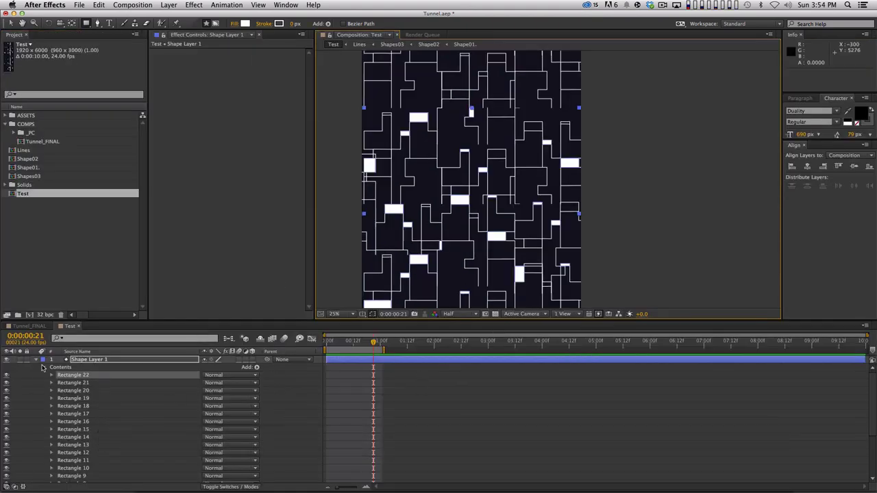
pyautogui.click(42, 359)
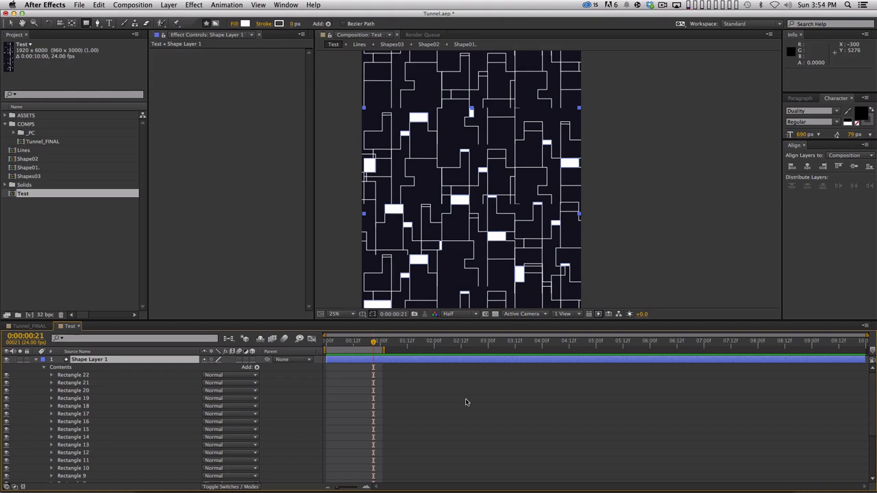
pyautogui.press('super+z')
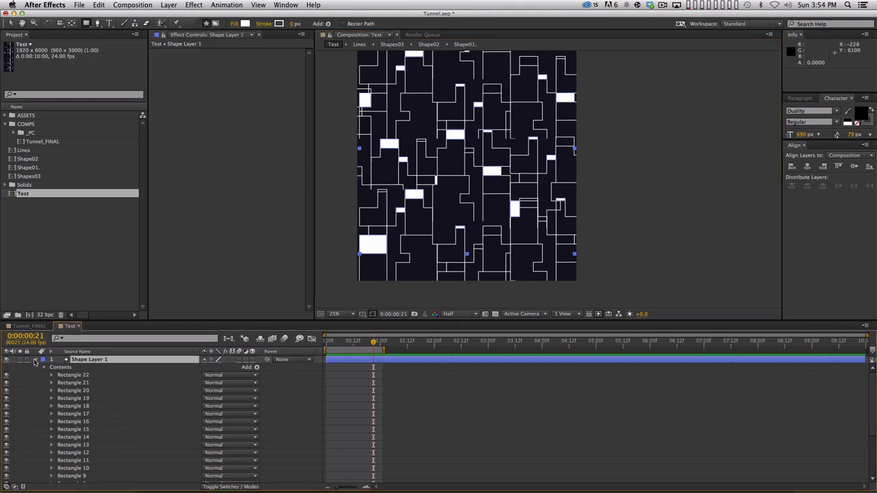
pyautogui.click(35, 359)
pyautogui.click(70, 350)
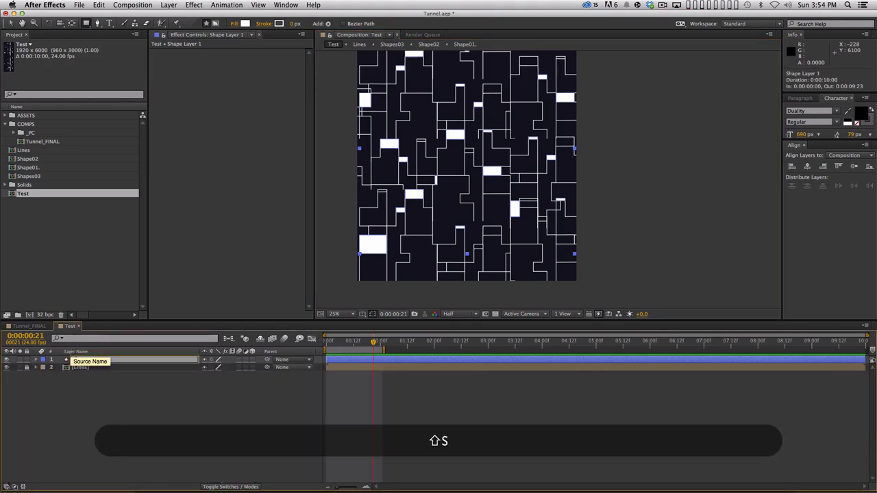
pyautogui.press('Return')
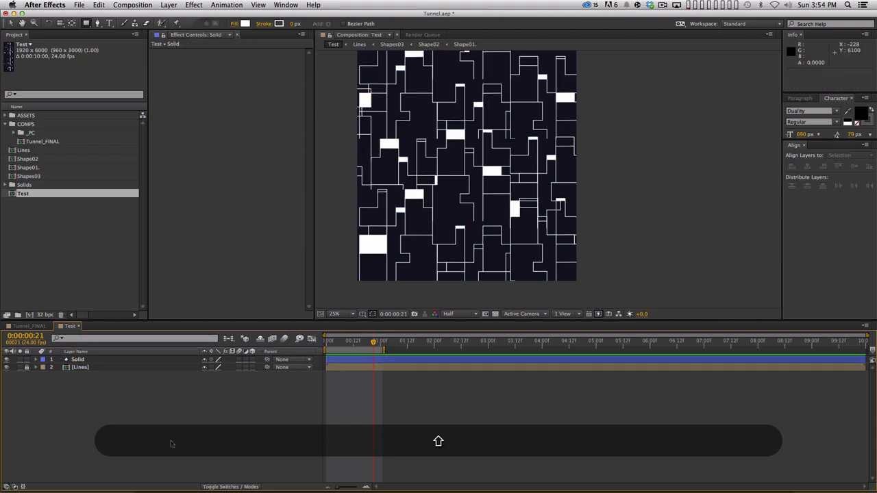
# Duplicate the Solid layer and move the copy straight up to position 960, 916 so its rectangles align with the lines
pyautogui.click(107, 361)
pyautogui.press('super+d')
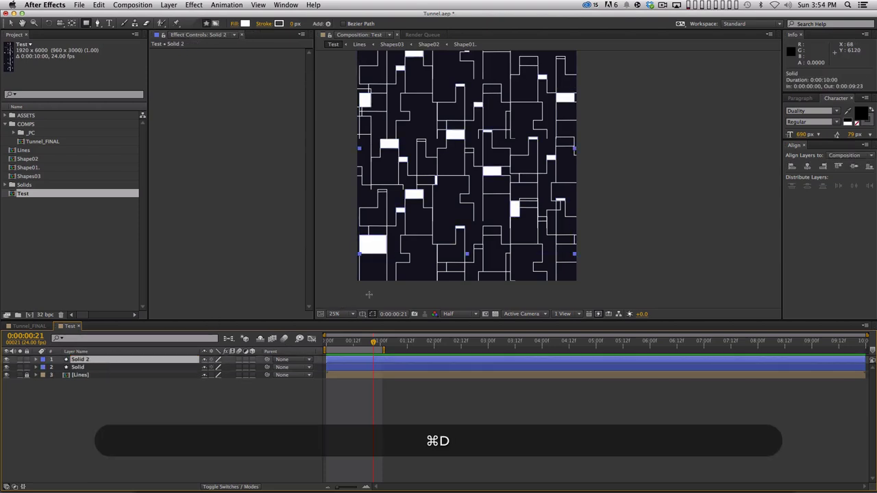
pyautogui.press('v')
pyautogui.press('space')
pyautogui.moveTo(461, 145); pyautogui.dragTo(482, 165)
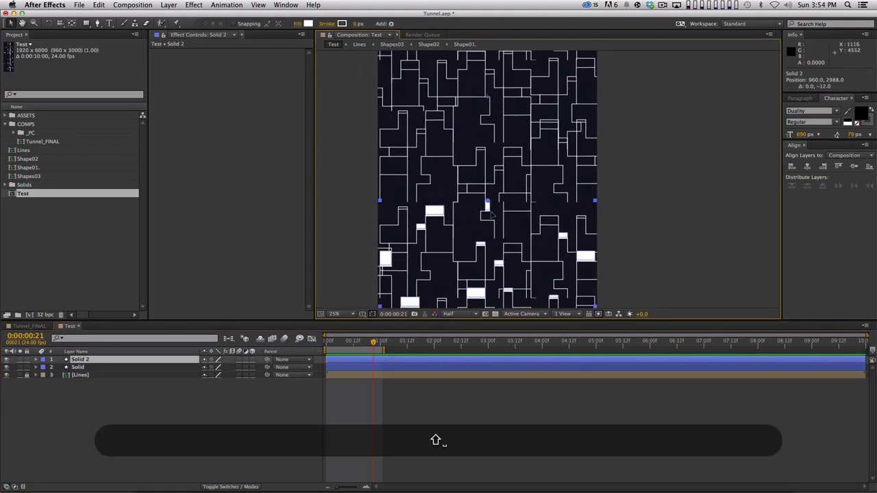
pyautogui.moveTo(480, 233); pyautogui.dragTo(476, 48)
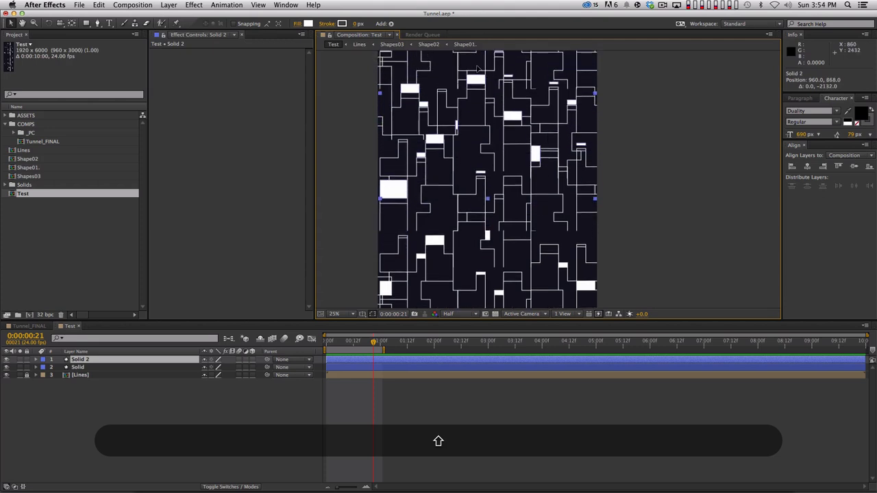
pyautogui.press('Down')
pyautogui.press('Down')
pyautogui.press('Down')
pyautogui.press('Down')
pyautogui.press('Down')
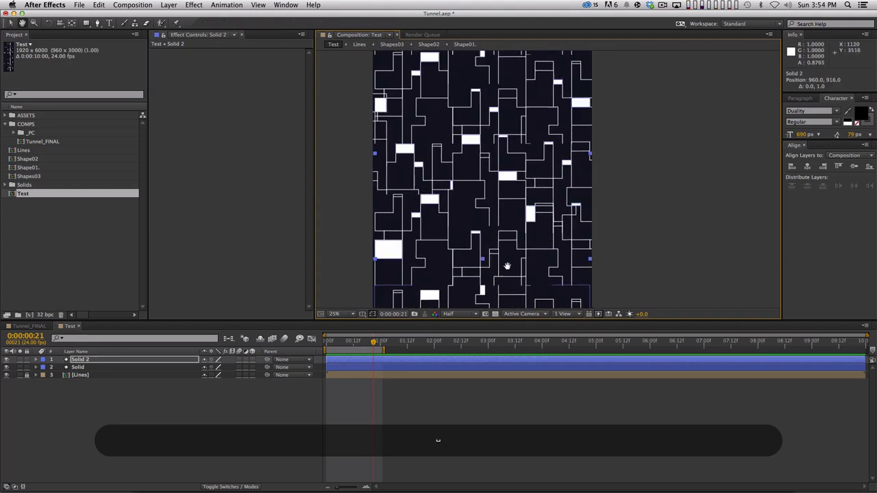
# Duplicate Solid 2 and move the copy straight up to position 960, -1112 to cover the top of the composition
pyautogui.moveTo(483, 201); pyautogui.dragTo(482, 116)
pyautogui.scroll(3, 489, 231)
pyautogui.press('shift+super+d')
pyautogui.hotkey('shift', 'Down')
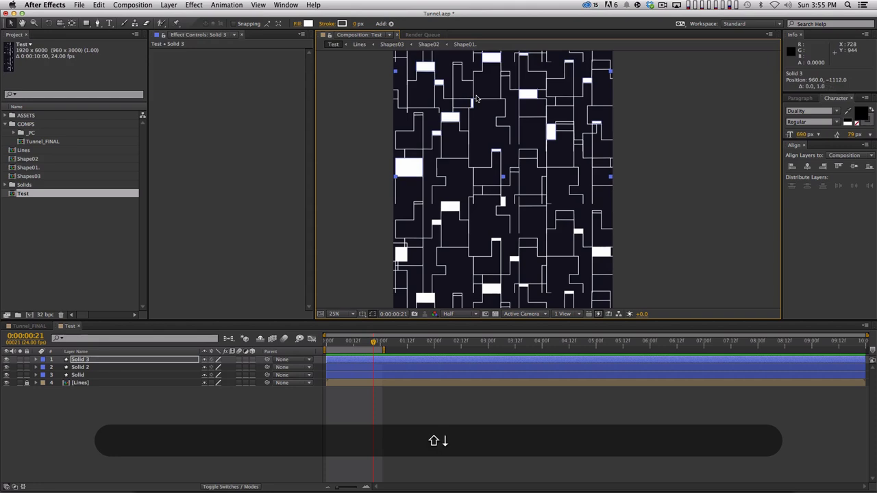
pyautogui.press(',')
pyautogui.press(',')
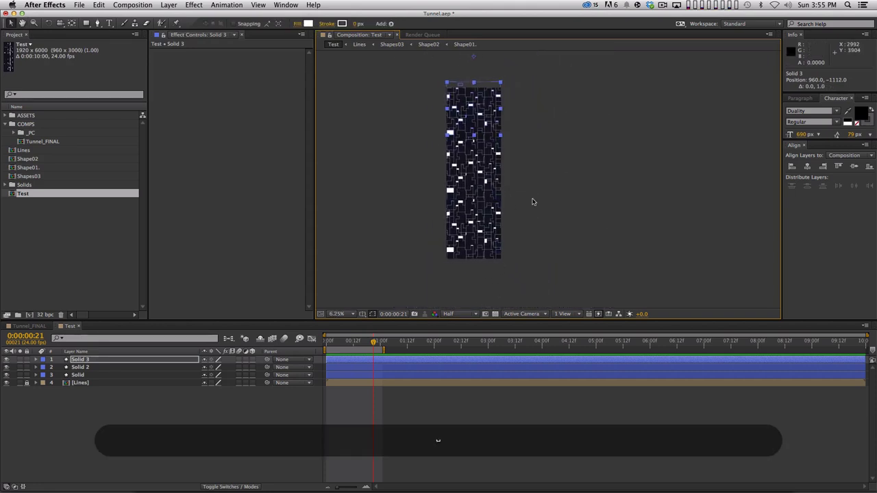
pyautogui.press('.')
pyautogui.moveTo(520, 226); pyautogui.dragTo(530, 231)
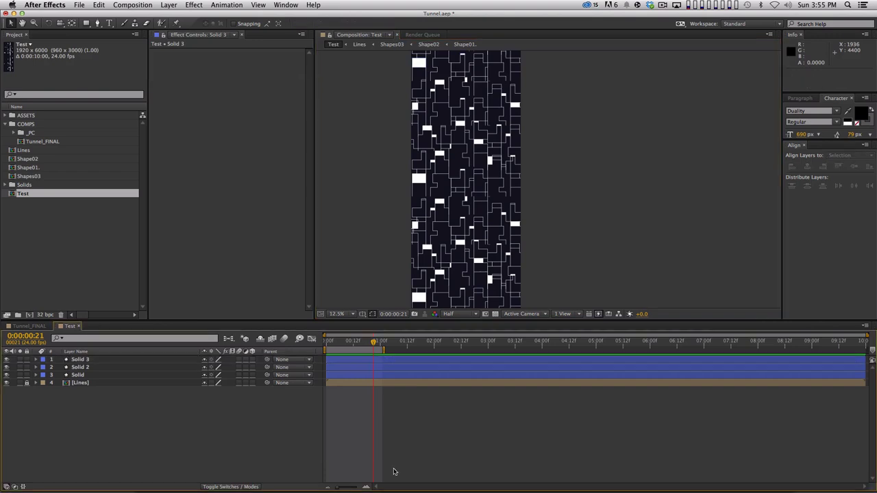
# Rename the Test composition as Tunnel_FLAT
pyautogui.click(327, 485)
pyautogui.click(174, 439)
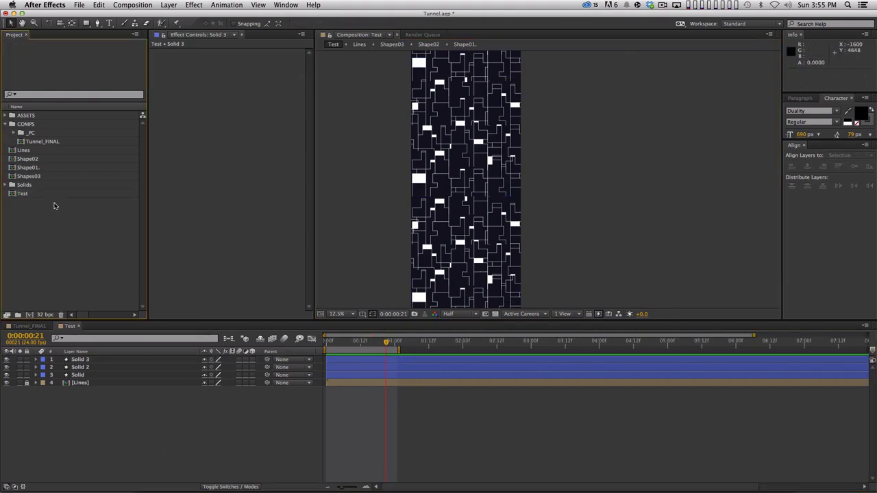
pyautogui.press('Return')
pyautogui.write('Tunn')
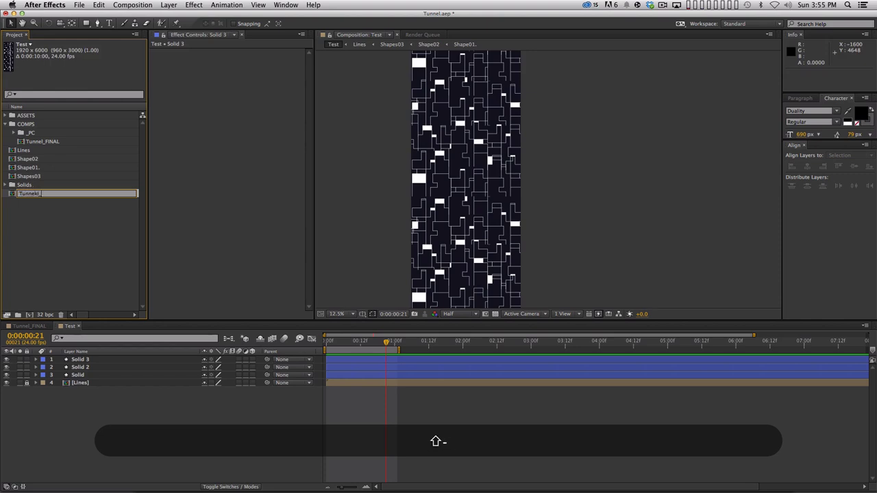
pyautogui.write('el_FLAT')
pyautogui.press('Return')
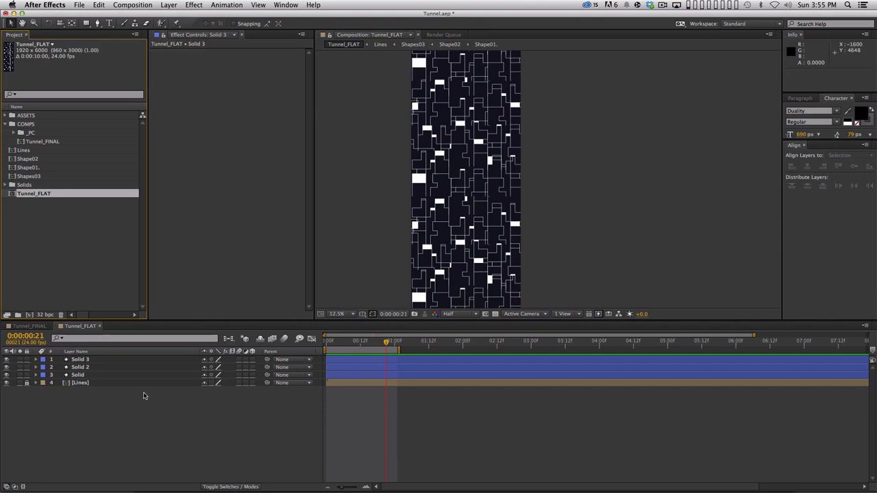
# Create a project folder named VID and move the Tunnel_FLAT composition into it
pyautogui.click(40, 256)
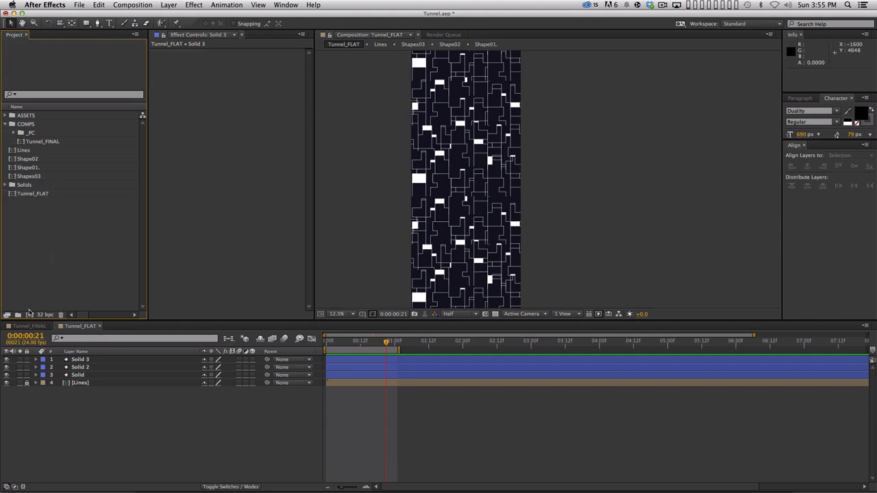
pyautogui.click(18, 315)
pyautogui.write('VID')
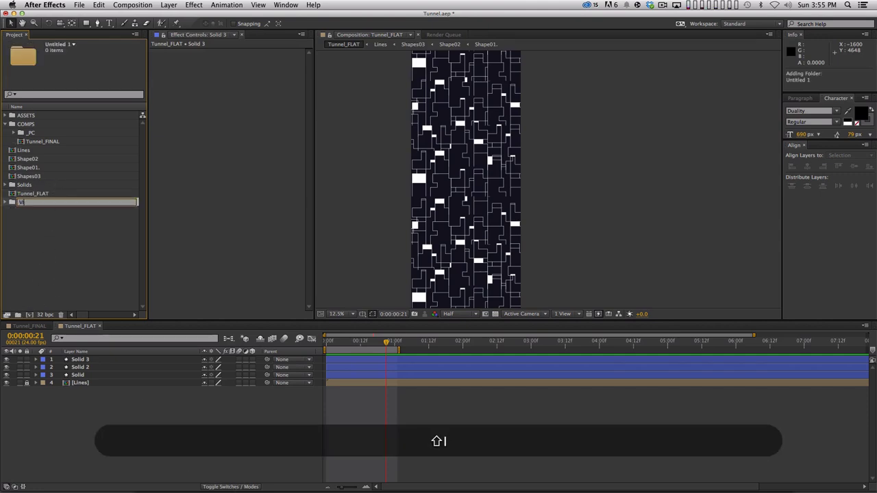
pyautogui.hotkey('shift', 'Return')
pyautogui.moveTo(45, 196); pyautogui.dragTo(25, 203)
# Move the Lines, Shape02, Shape01. and Shapes03 compositions into the VID folder and collapse the COMPS folder
pyautogui.click(33, 176)
pyautogui.keyDown('shift'); pyautogui.click(31, 151); pyautogui.keyUp('shift')
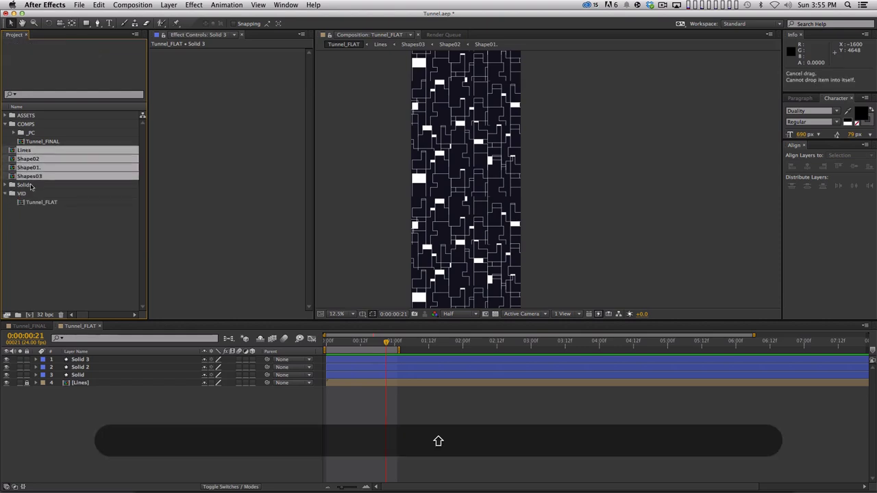
pyautogui.moveTo(31, 152); pyautogui.dragTo(22, 193)
pyautogui.click(5, 124)
pyautogui.click(34, 199)
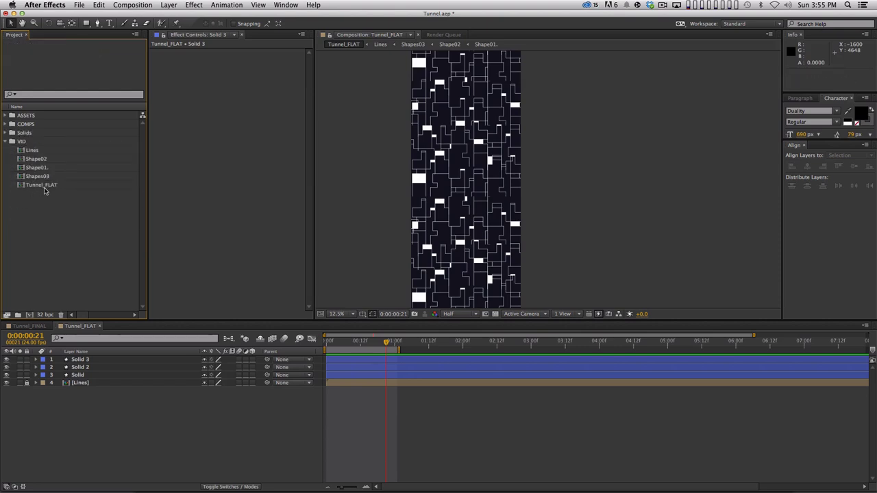
# Open the settings for creating a new composition
pyautogui.click(142, 389)
pyautogui.click(47, 185)
pyautogui.click(86, 243)
pyautogui.press('super+n')
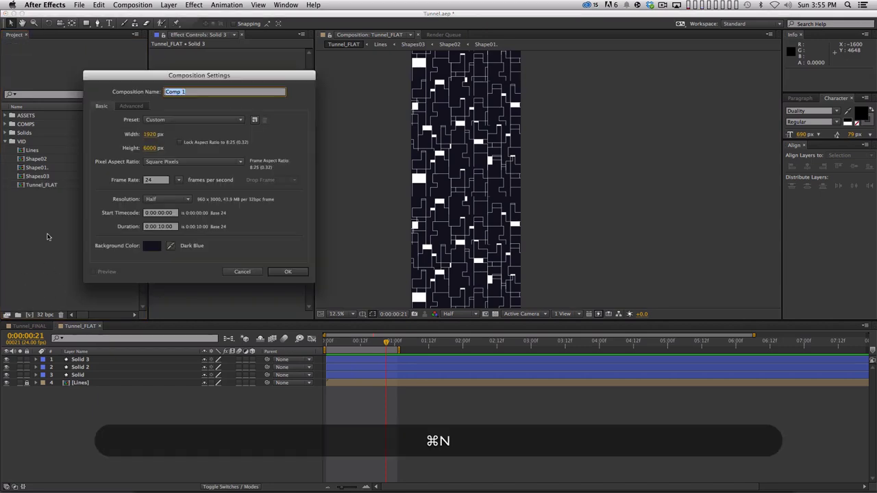
# Create a new composition named PolarComp with a height of 1080 px
pyautogui.write('PolarComp')
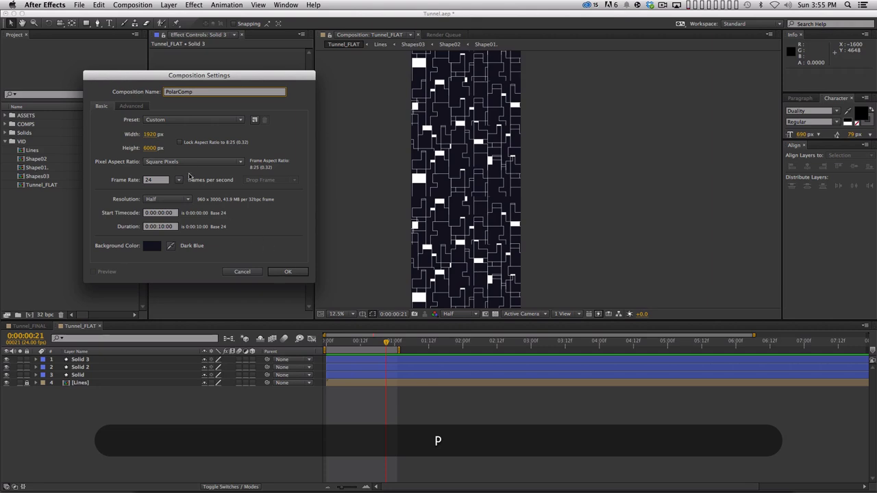
pyautogui.click(152, 148)
pyautogui.write('1080')
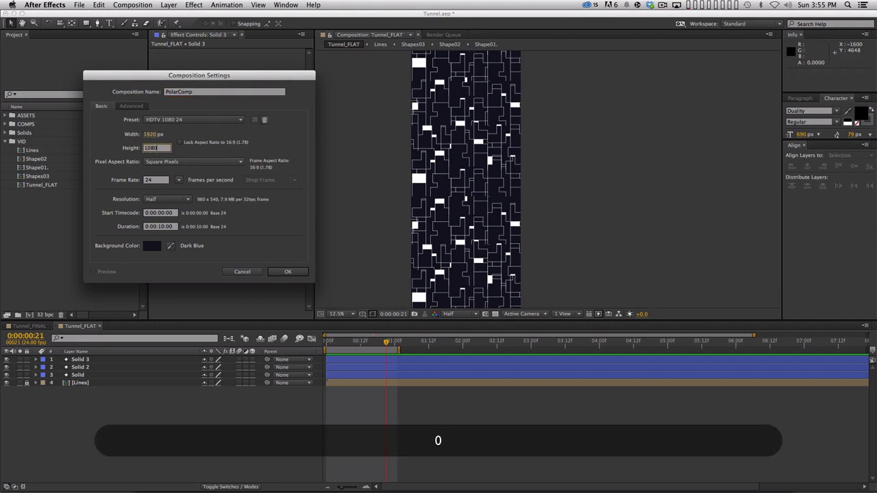
pyautogui.press('Return')
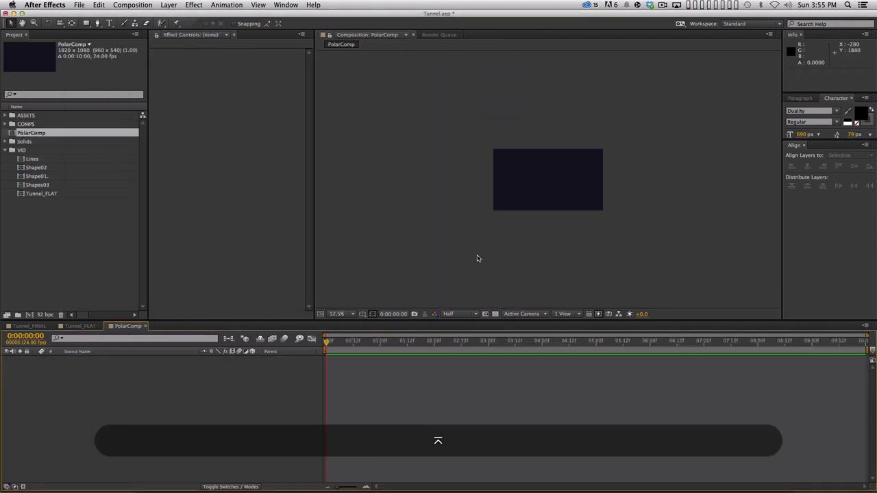
# Move PolarComp into the VID folder and add the Tunnel_FLAT composition to its timeline as a layer
pyautogui.press('.')
pyautogui.press('.')
pyautogui.press('.')
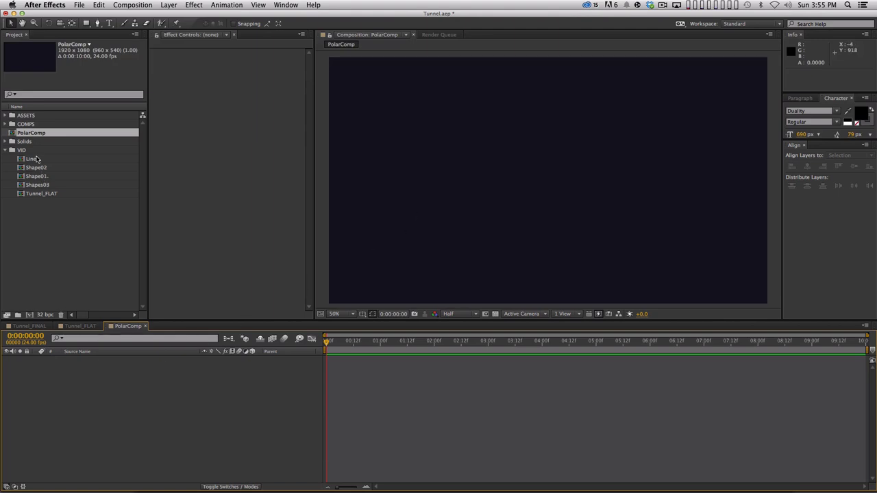
pyautogui.moveTo(34, 133); pyautogui.dragTo(22, 150)
pyautogui.click(41, 193)
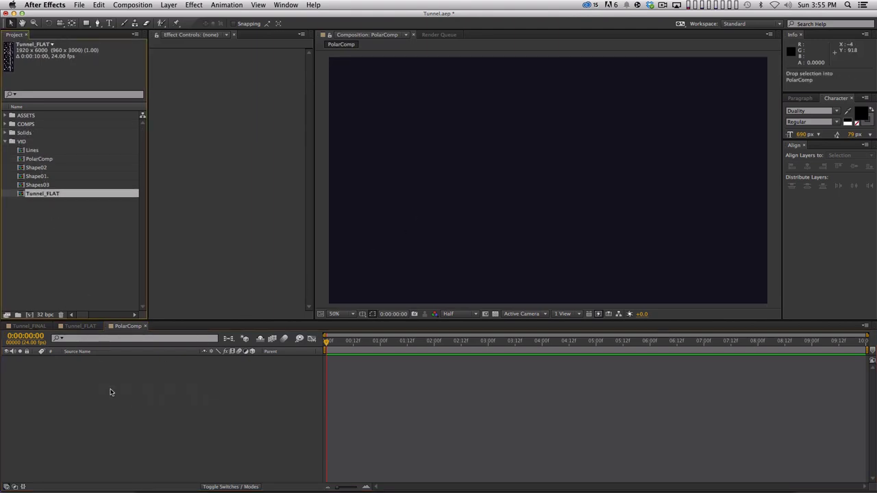
pyautogui.moveTo(109, 392); pyautogui.dragTo(110, 392)
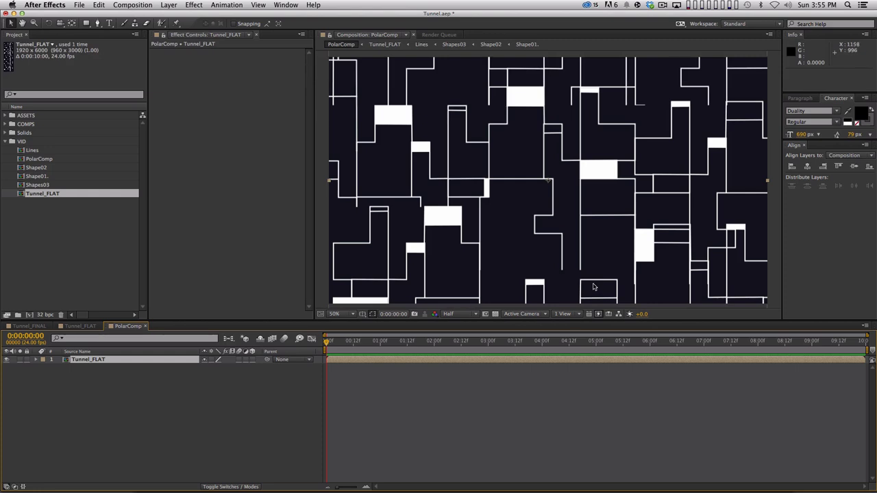
# Flip the Tunnel_FLAT layer vertically by setting its Scale to 100, -100%
pyautogui.press('s')
pyautogui.click(235, 367)
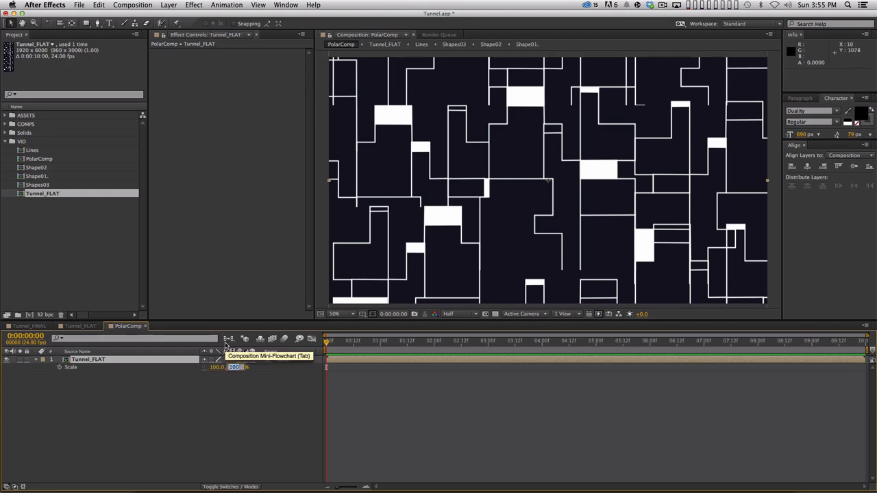
pyautogui.press('Left')
pyautogui.write('0')
pyautogui.press('Return')
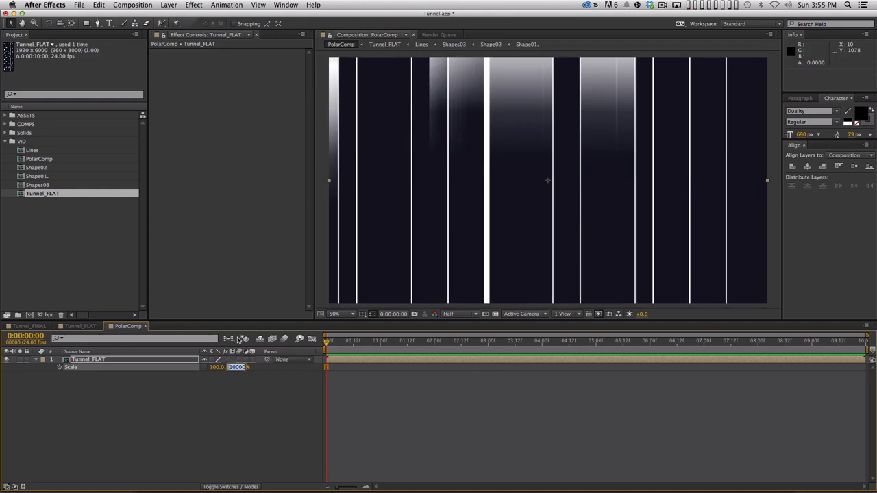
pyautogui.write('-100')
pyautogui.press('Return')
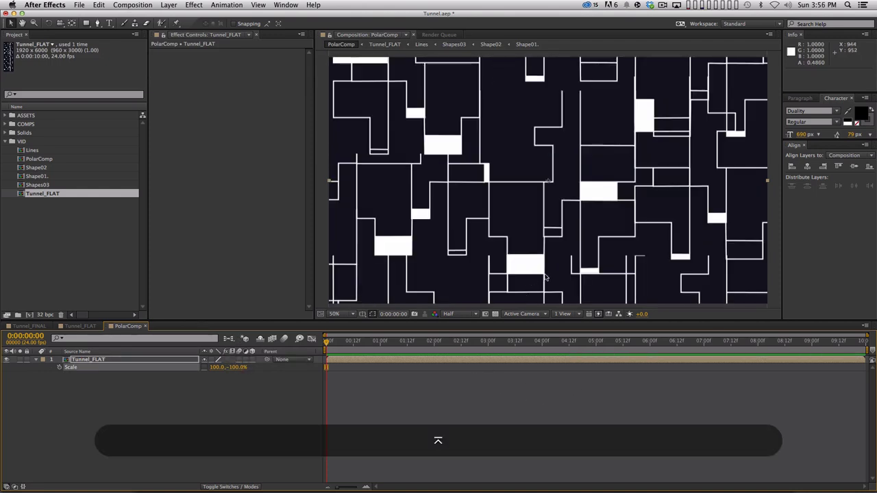
# Slide the Tunnel_FLAT layer vertically through the frame, leaving it at about Y -2684
pyautogui.moveTo(541, 237); pyautogui.dragTo(554, 102)
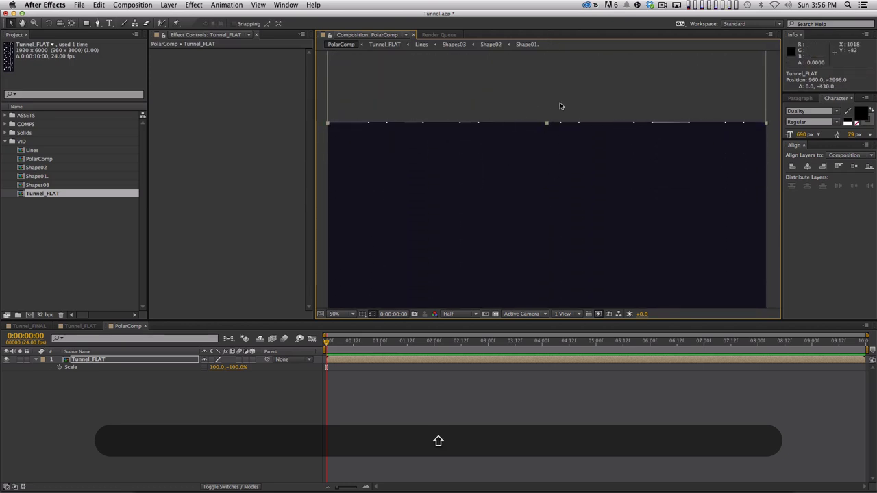
pyautogui.moveTo(560, 103); pyautogui.dragTo(527, 153)
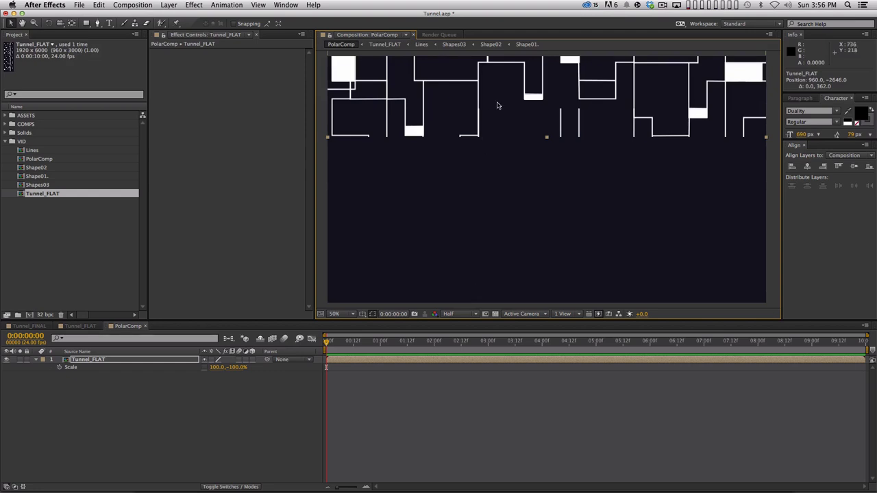
pyautogui.moveTo(558, 102); pyautogui.dragTo(565, 58)
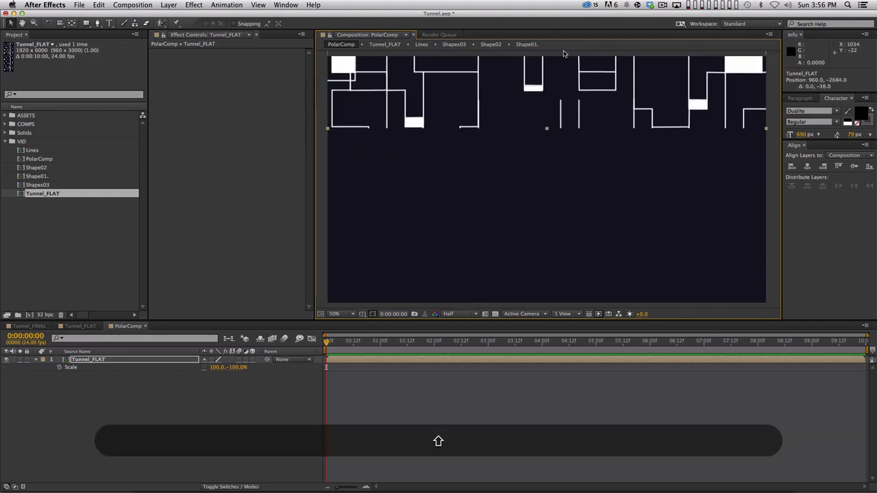
# Reveal the Tunnel_FLAT layer's Position and separate it into X and Y dimensions
pyautogui.keyDown('ctrl'); pyautogui.click(93, 361); pyautogui.keyUp('ctrl')
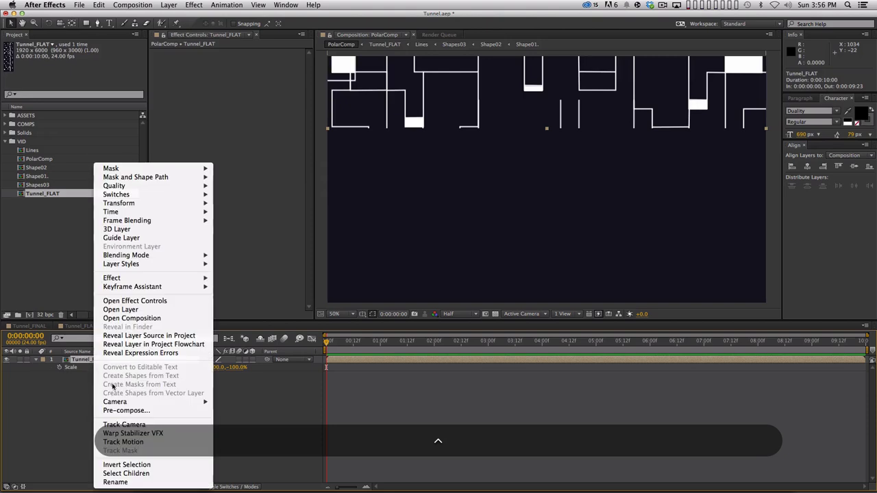
pyautogui.click(94, 409)
pyautogui.click(116, 360)
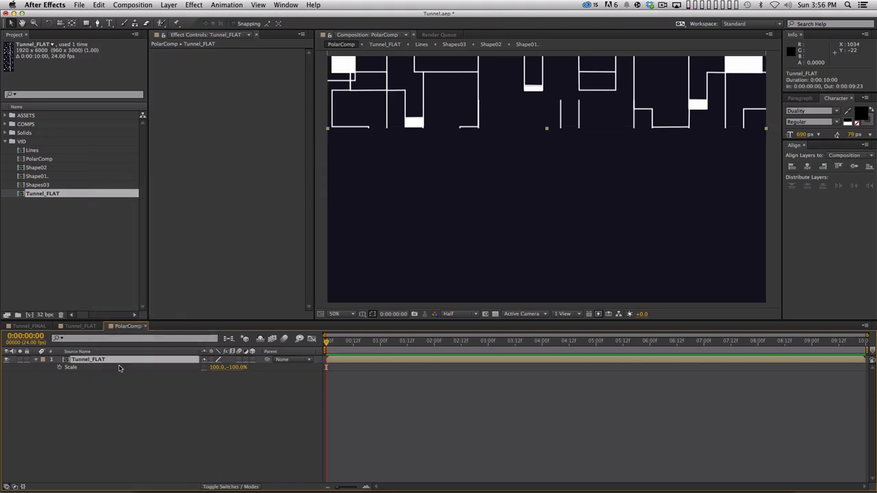
pyautogui.press('p')
pyautogui.press('ctrl')
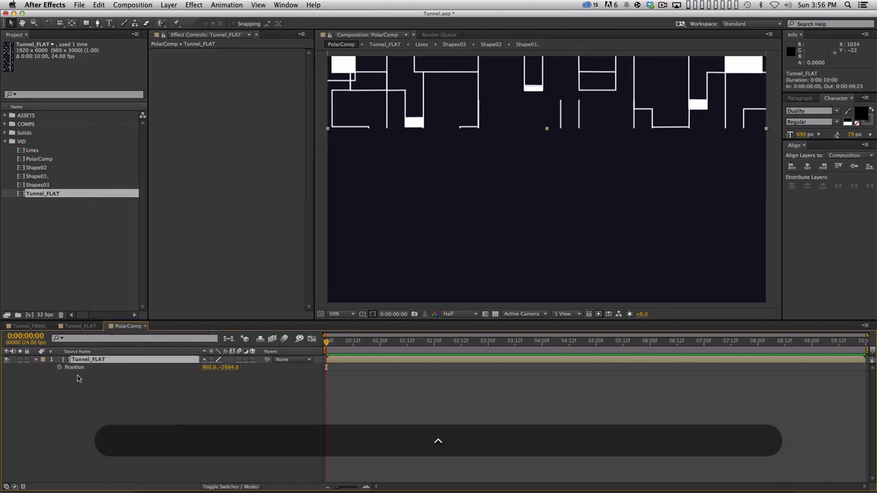
pyautogui.keyDown('ctrl'); pyautogui.click(78, 378); pyautogui.keyUp('ctrl')
pyautogui.click(110, 393)
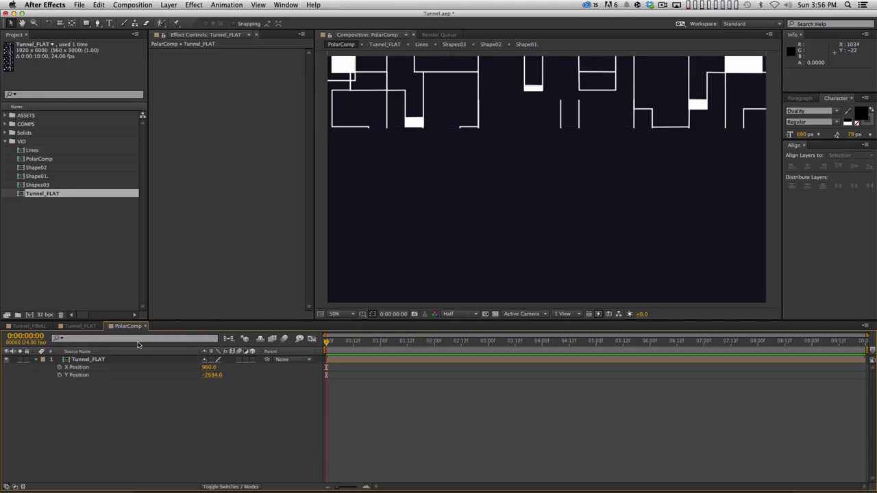
# Keyframe Tunnel_FLAT's Y Position at -3010 on the first frame and 2960 on the last frame
pyautogui.click(60, 376)
pyautogui.moveTo(215, 380); pyautogui.dragTo(182, 361)
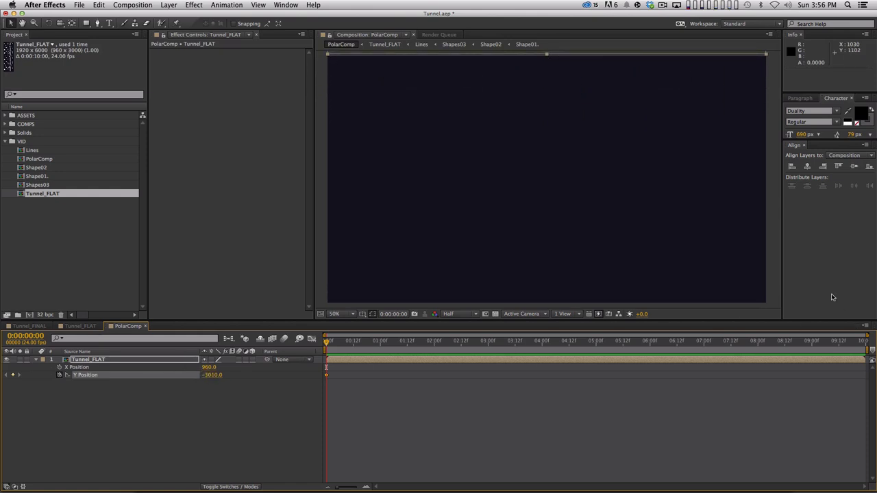
pyautogui.press('End')
pyautogui.moveTo(209, 374); pyautogui.dragTo(363, 375)
# Preview the layer's vertical movement through the frame and move the current time to 0:00:03:15
pyautogui.press('KP_0')
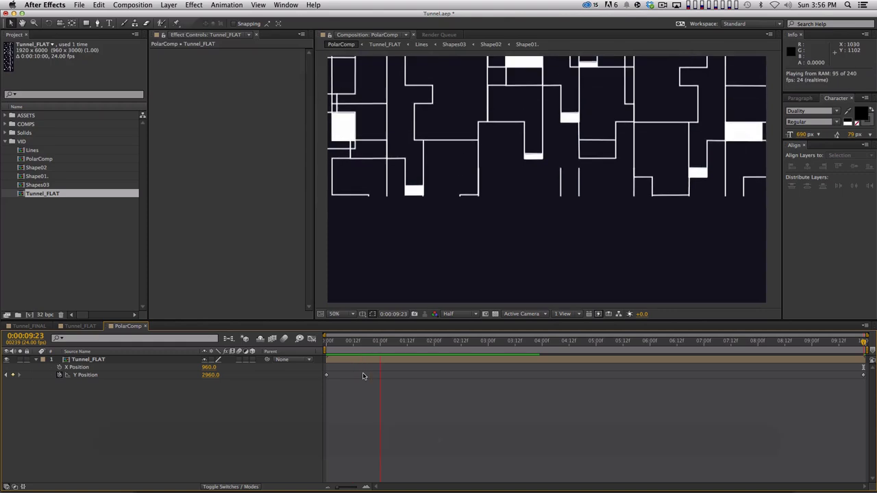
pyautogui.press('space')
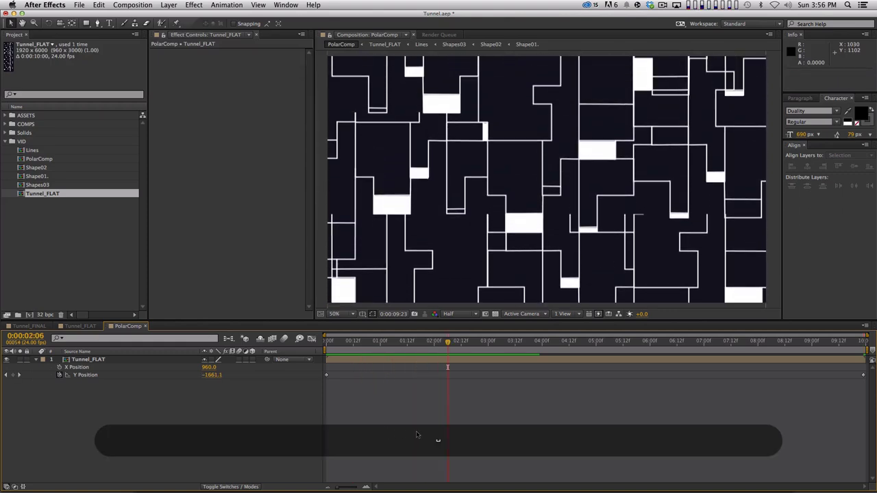
pyautogui.press('Home')
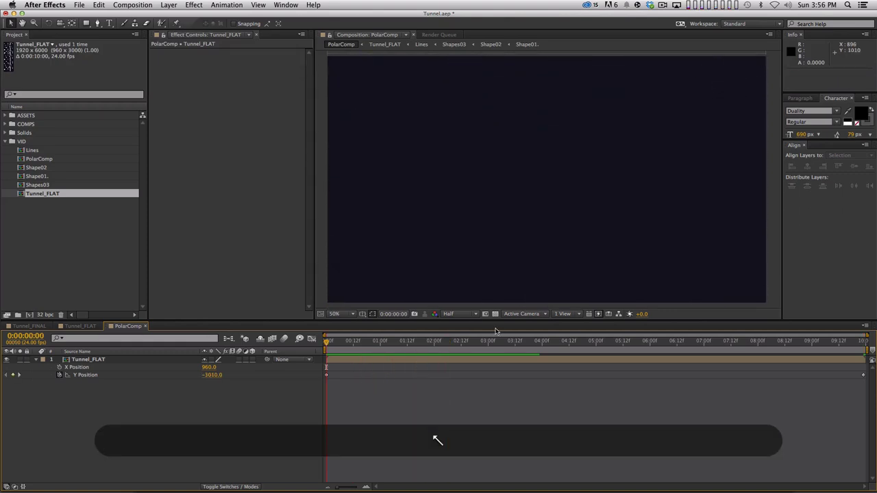
pyautogui.moveTo(466, 342); pyautogui.dragTo(521, 341)
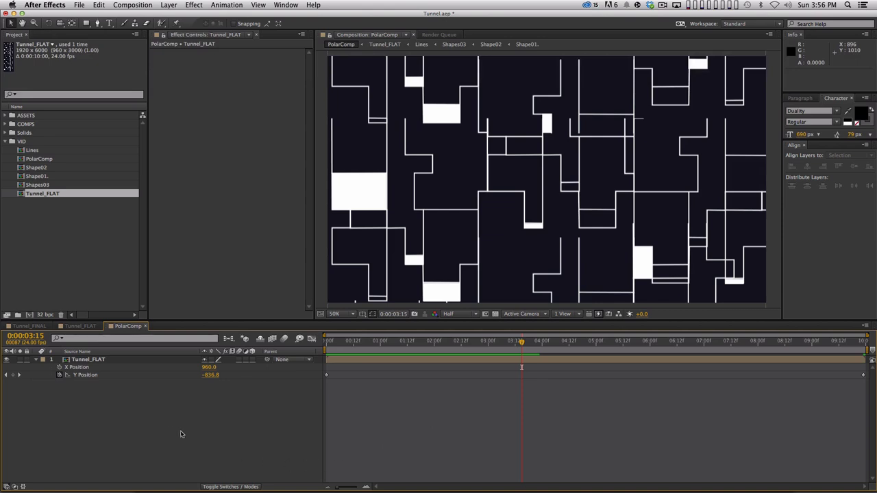
# Create a composition-sized solid named Adjust and turn it into an adjustment layer
pyautogui.press('super+y')
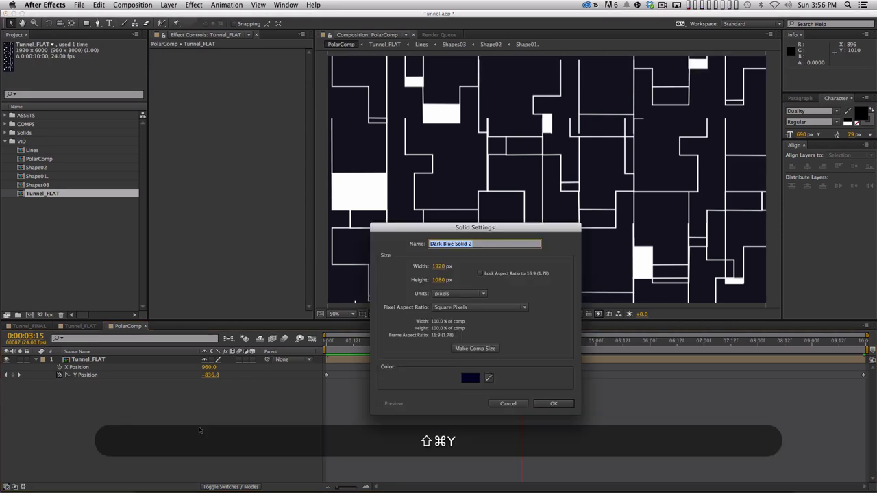
pyautogui.write('Adjust')
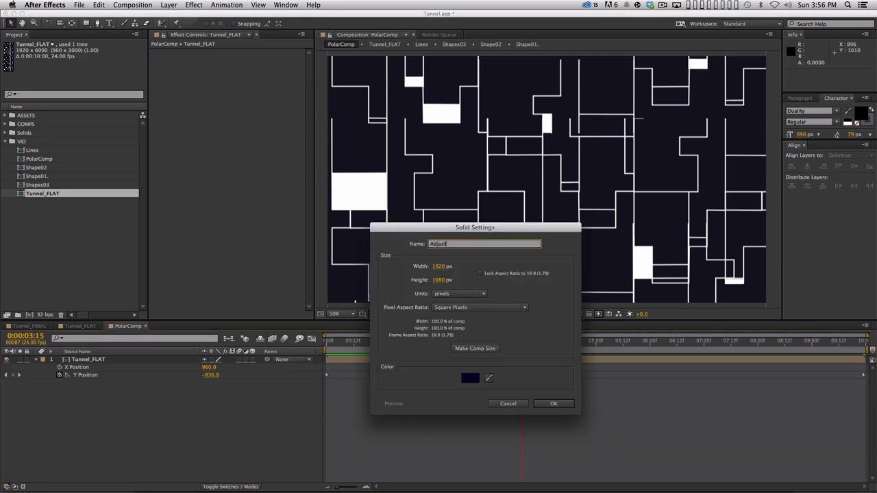
pyautogui.press('Return')
pyautogui.click(246, 360)
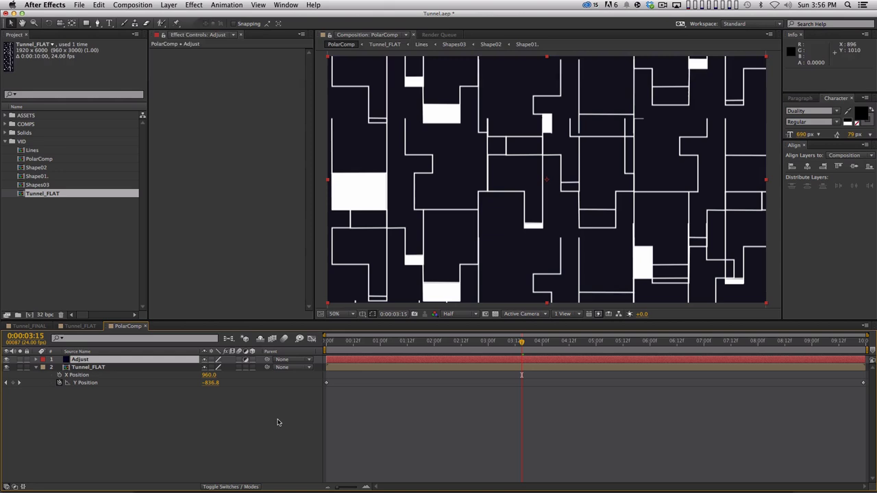
# Apply Polar Coordinates to the Adjust layer, converting Rect to Polar with Interpolation at 100%
pyautogui.click(195, 5)
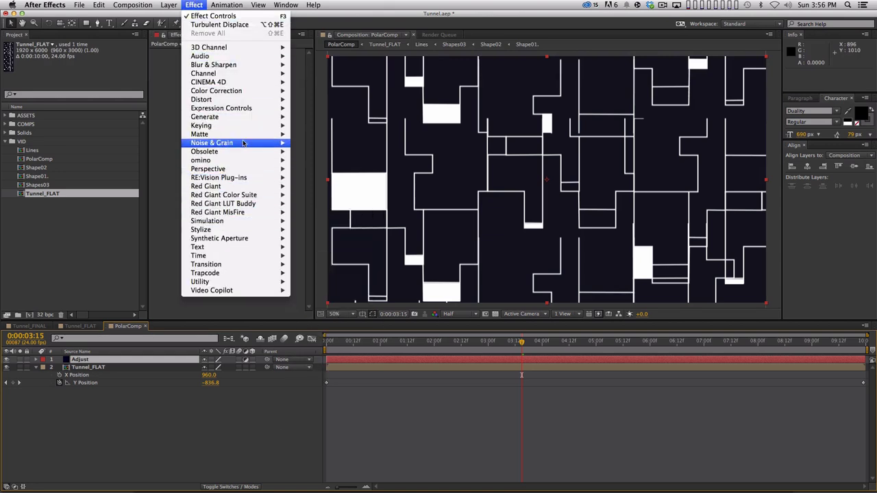
pyautogui.moveTo(237, 100)
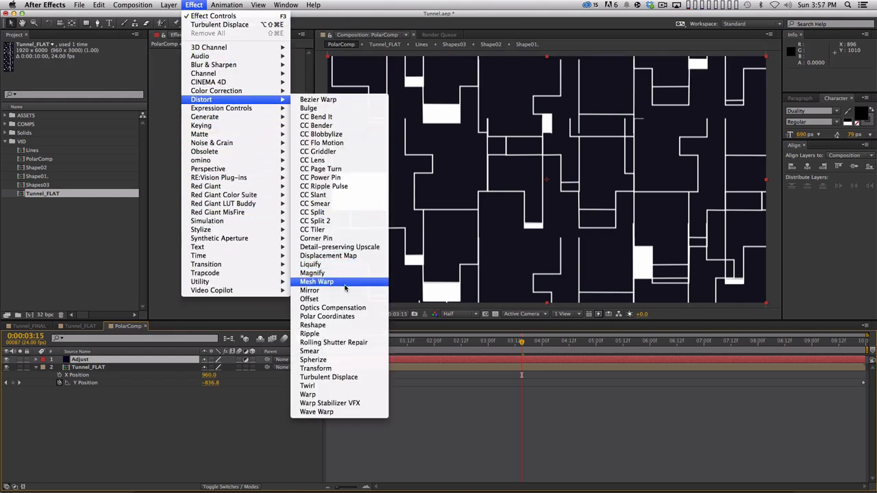
pyautogui.click(348, 318)
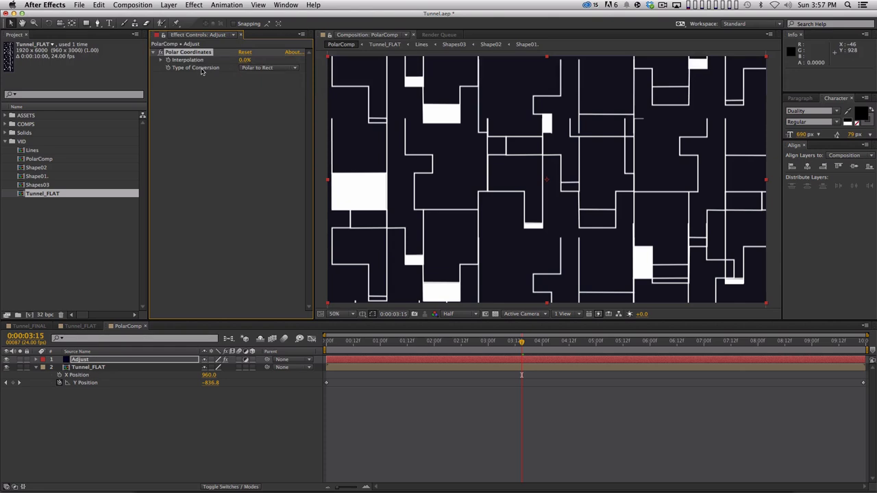
pyautogui.click(258, 70)
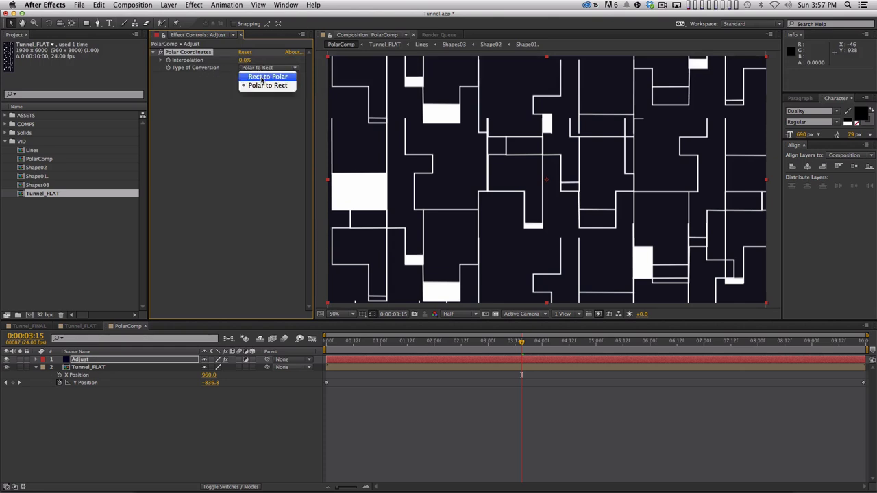
pyautogui.click(264, 78)
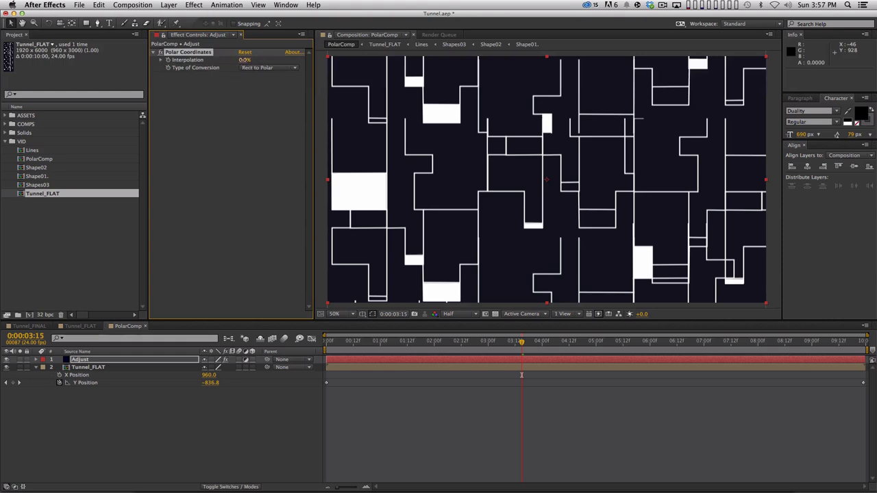
pyautogui.moveTo(245, 60); pyautogui.dragTo(298, 59)
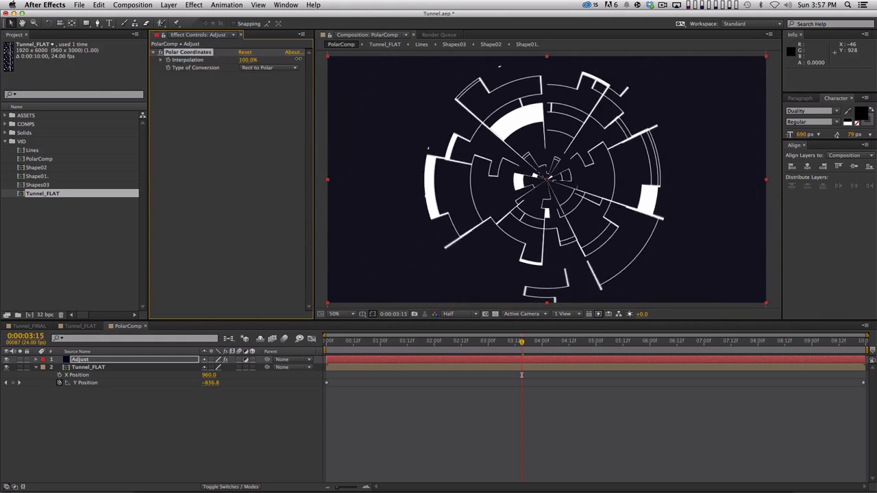
# Preview the polar animation from the composition's start and compare it with the ORA Prophecy reference page in Chrome
pyautogui.press('b')
pyautogui.press('Home')
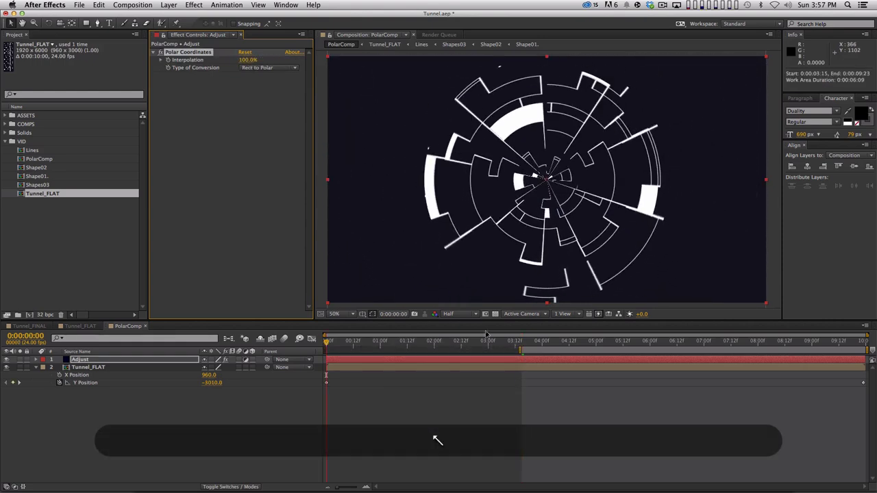
pyautogui.press('b')
pyautogui.press('KP_0')
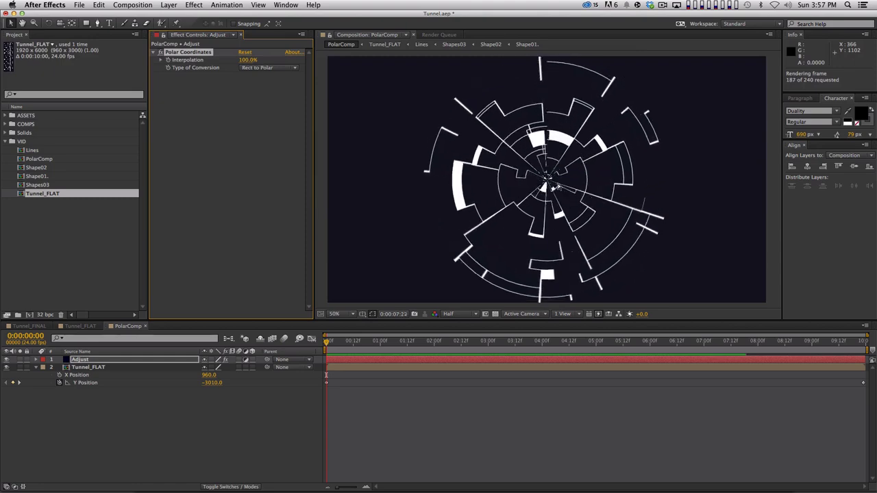
pyautogui.press('space')
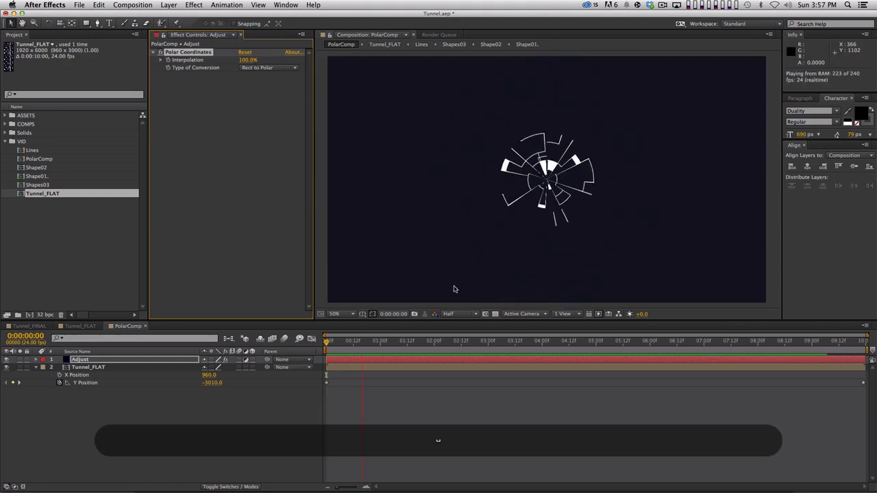
pyautogui.press('super+Tab')
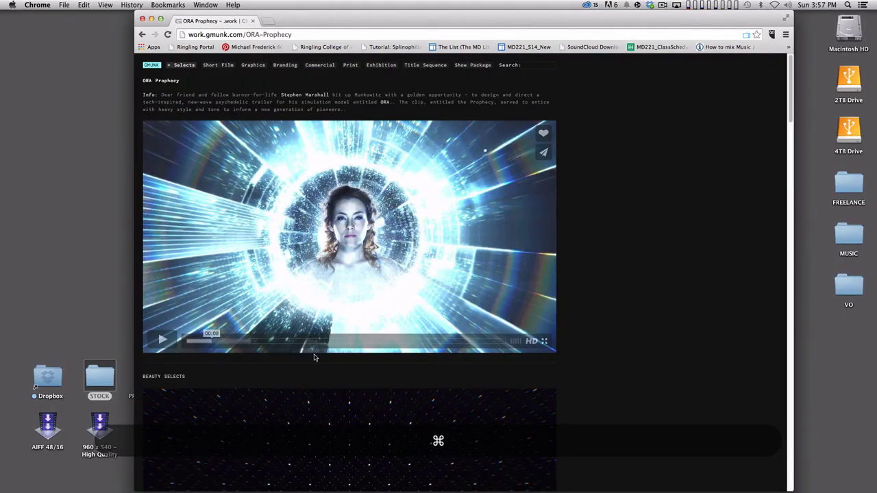
pyautogui.press('super+Tab')
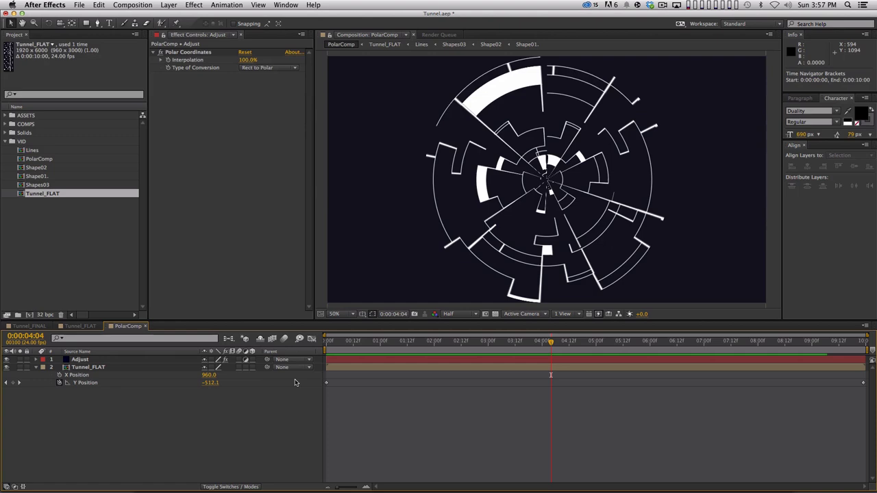
# Set the PolarComp composition's height to 1920 px so it becomes a 1920 x 1920 square
pyautogui.press('super+k')
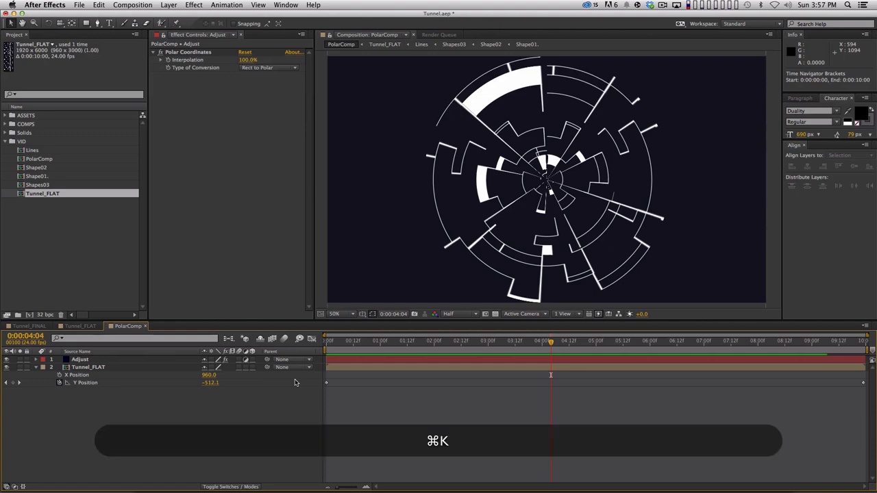
pyautogui.click(152, 148)
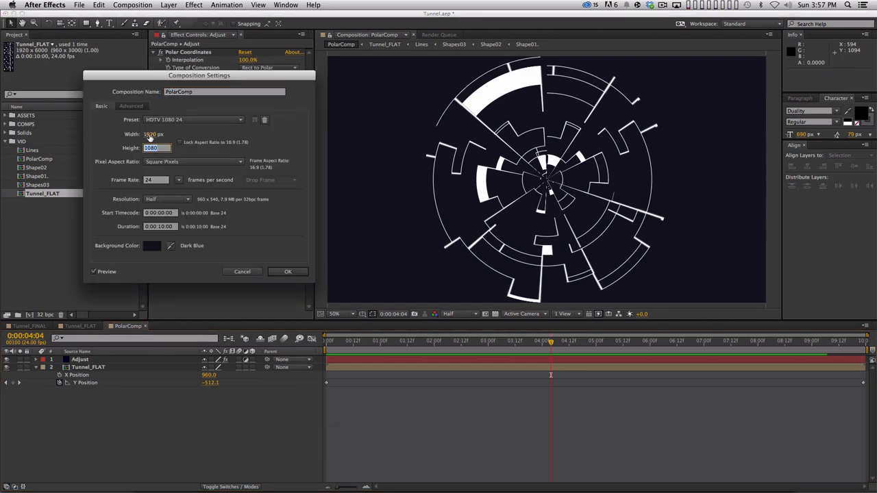
pyautogui.write('1920')
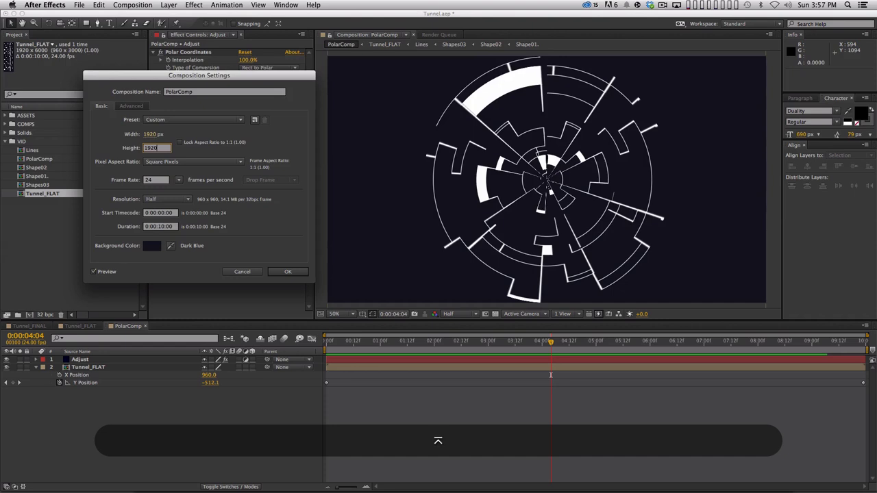
pyautogui.press('Return')
pyautogui.press(',')
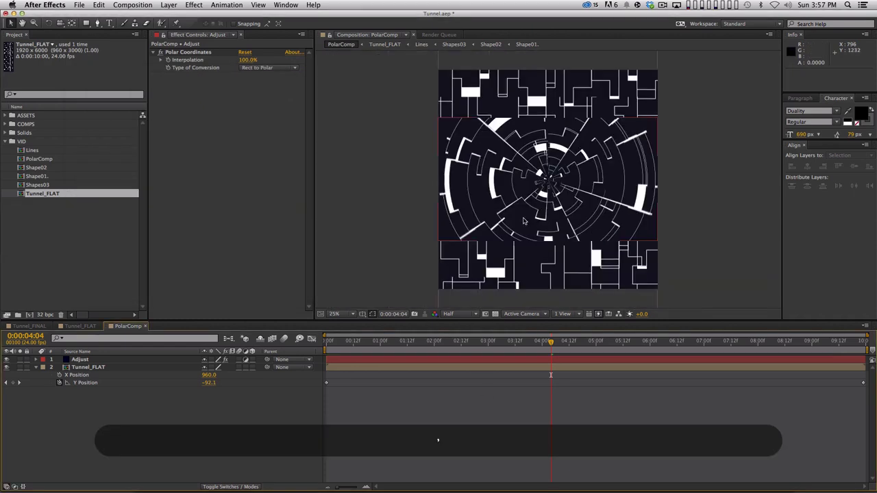
# Resize the Adjust solid to the composition size of 1920 x 1920 px and preview the circular animation
pyautogui.click(116, 360)
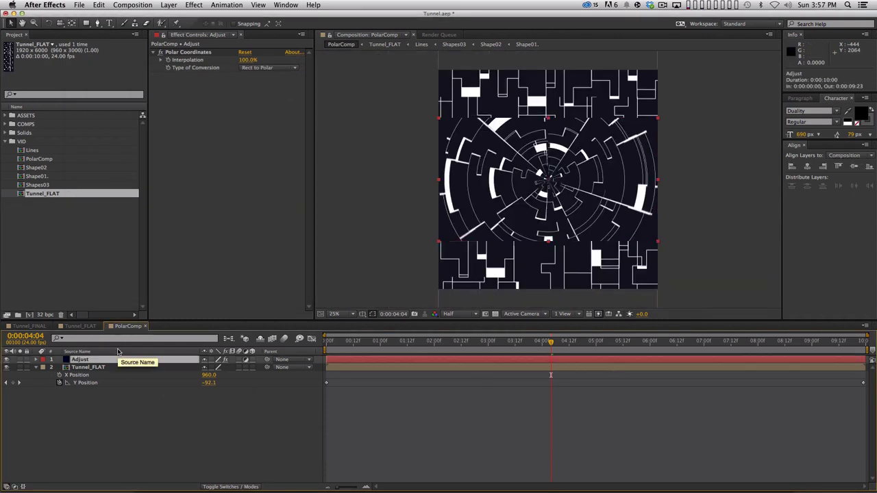
pyautogui.press('super')
pyautogui.press('shift+super+y')
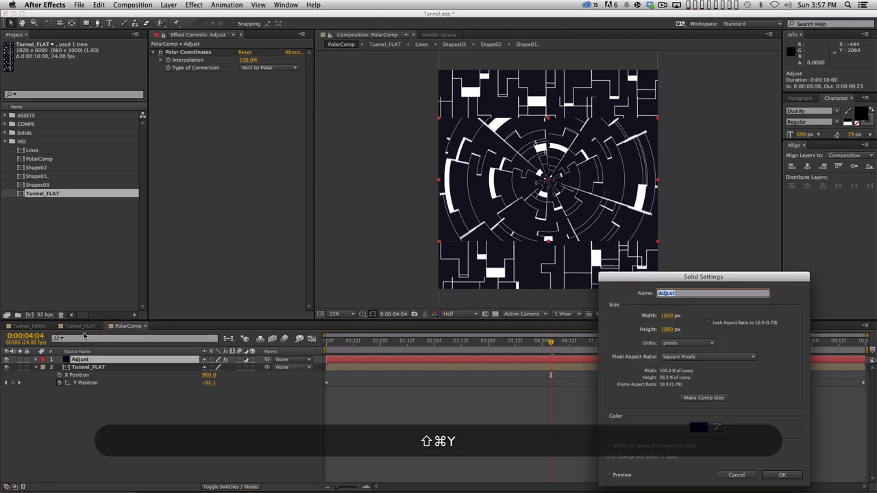
pyautogui.moveTo(692, 283); pyautogui.dragTo(445, 93)
pyautogui.click(481, 215)
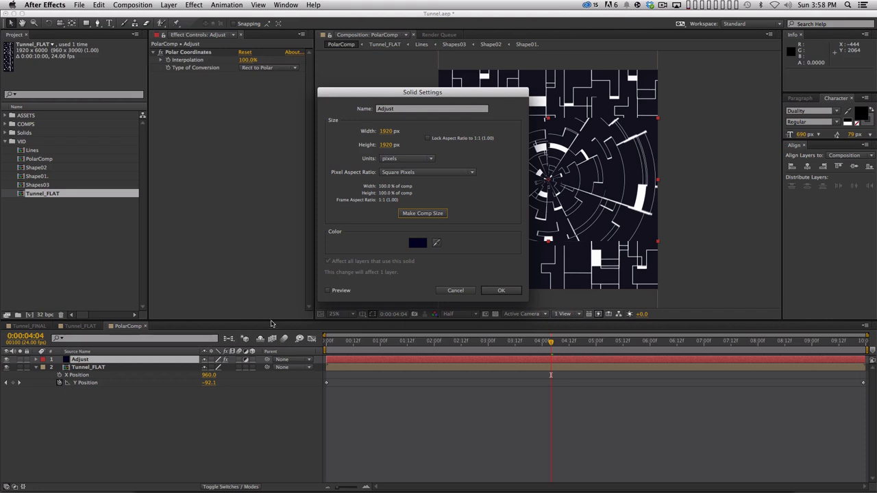
pyautogui.click(501, 290)
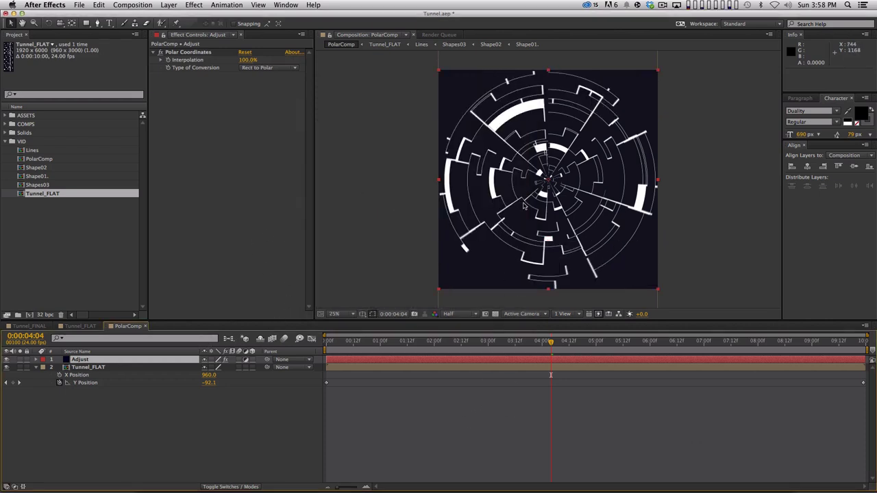
pyautogui.press('KP_0')
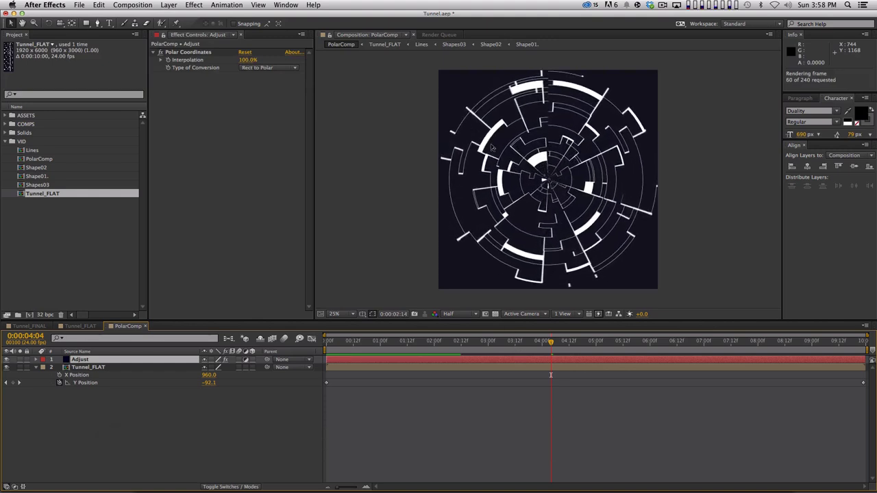
pyautogui.press('space')
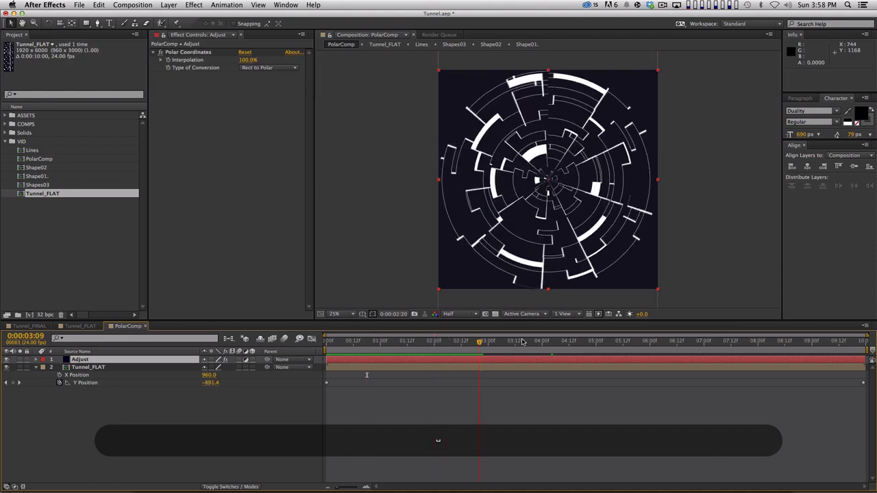
# Create a new composition named Tunnel-FINAL in the VID folder
pyautogui.click(49, 160)
pyautogui.press('super+n')
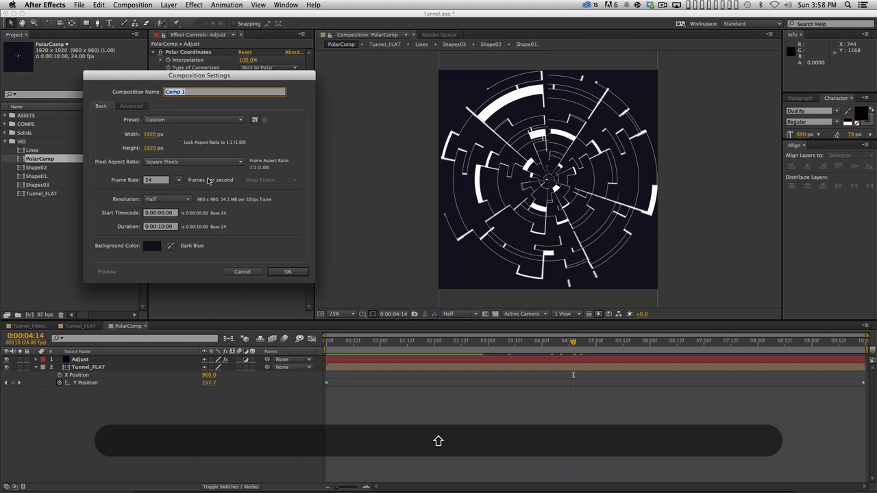
pyautogui.write('Tunnel-FINAL')
pyautogui.hotkey('shift', 'Return')
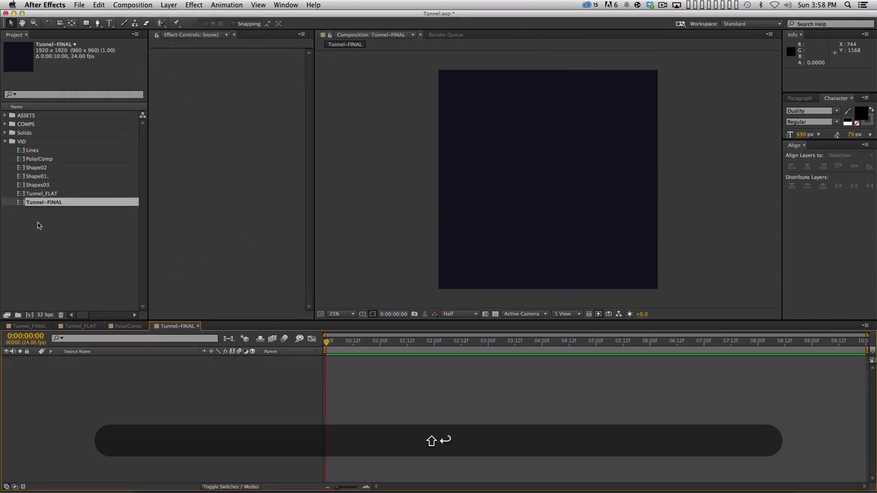
# Change the Tunnel-FINAL composition to the HDTV 1080 24 preset
pyautogui.press('super+k')
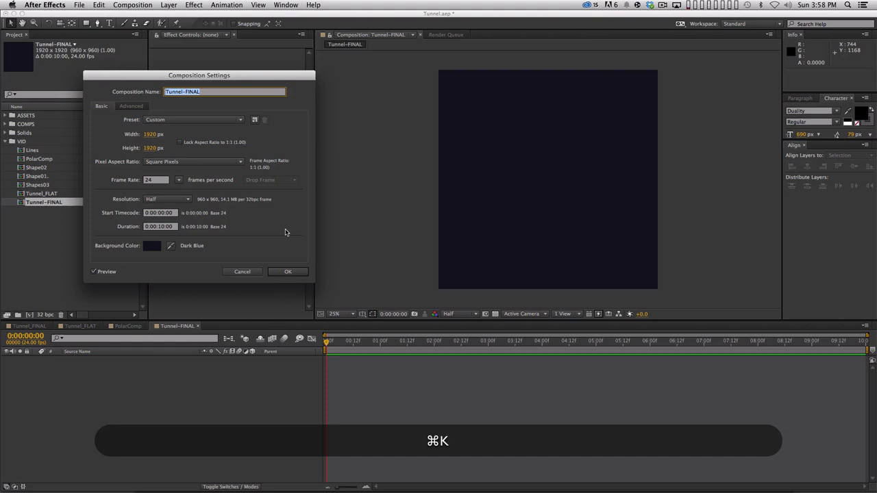
pyautogui.click(176, 121)
pyautogui.click(197, 344)
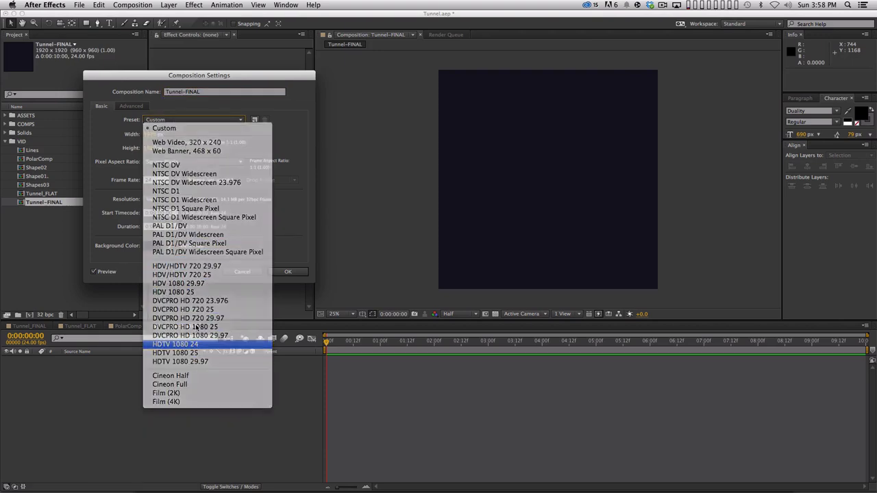
pyautogui.press('Return')
pyautogui.press('.')
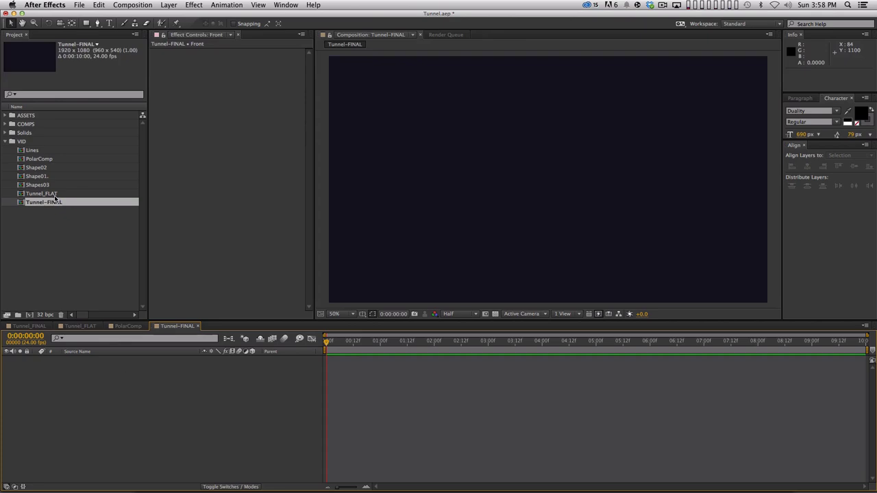
# Add PolarComp as a layer in Tunnel-FINAL and move the current time to 0:00:04:20
pyautogui.click(49, 160)
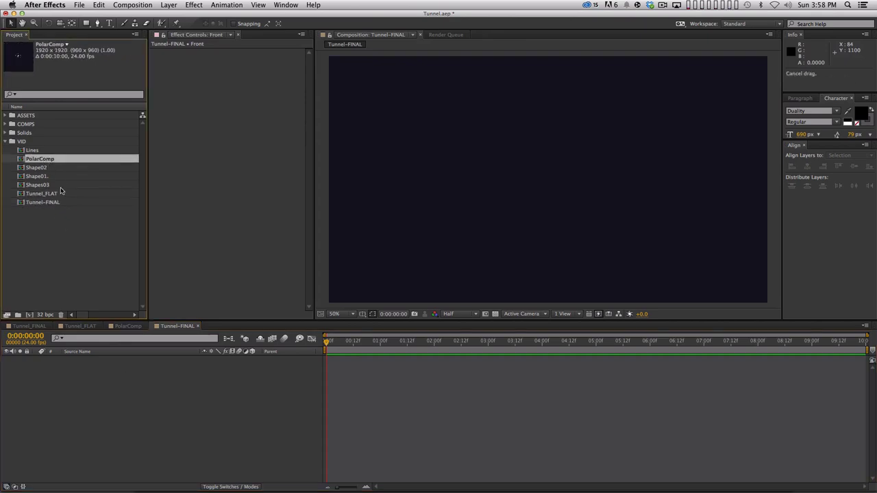
pyautogui.moveTo(41, 158); pyautogui.dragTo(128, 415)
pyautogui.moveTo(451, 345); pyautogui.dragTo(587, 342)
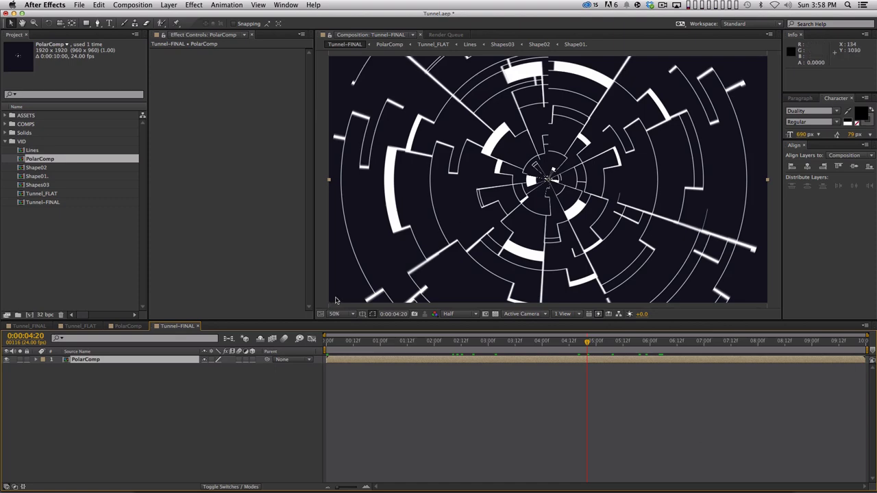
# Scrub through the finished Tunnel_FINAL reference composition up to 0:00:06:12, and return to Tunnel-FINAL
pyautogui.click(42, 324)
pyautogui.click(346, 342)
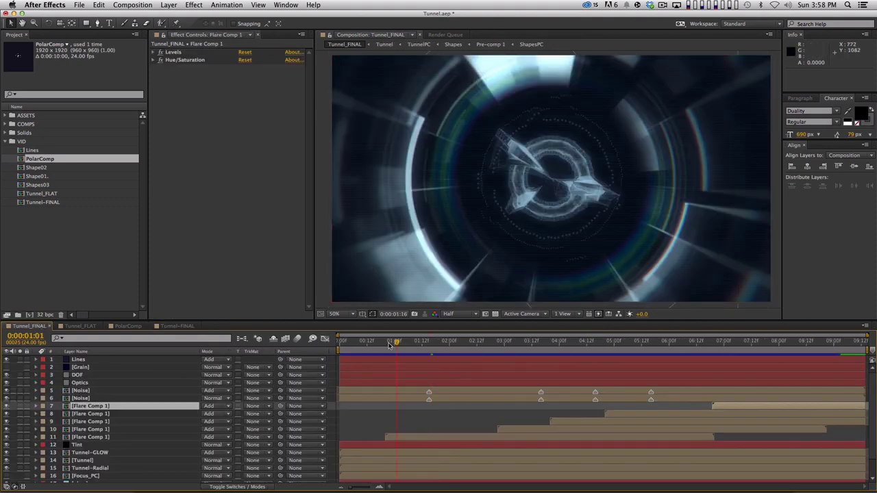
pyautogui.moveTo(346, 348); pyautogui.dragTo(697, 341)
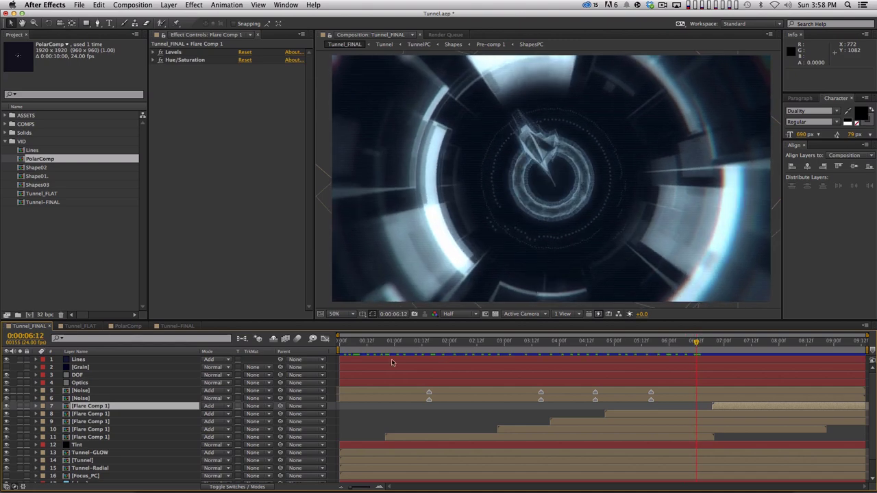
pyautogui.click(186, 327)
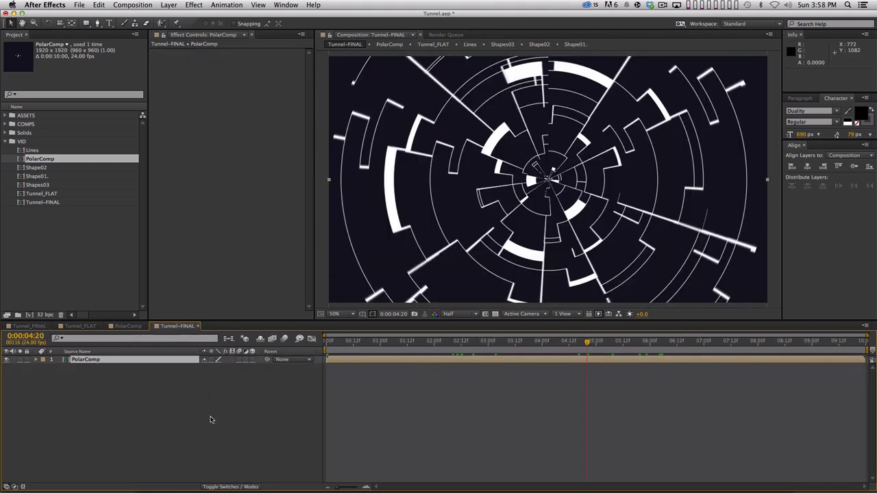
# Create a composition-sized solid named Adjust above PolarComp and turn it into an adjustment layer
pyautogui.click(215, 473)
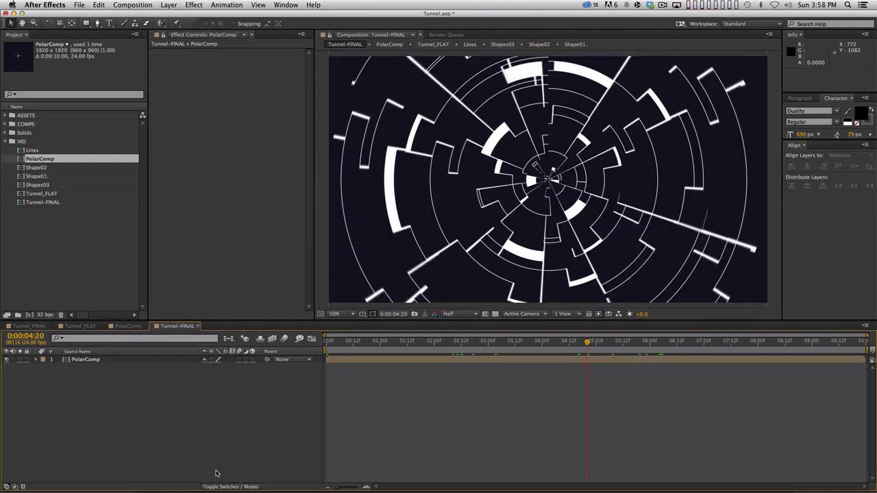
pyautogui.press('shift+super+y')
pyautogui.write('Ad')
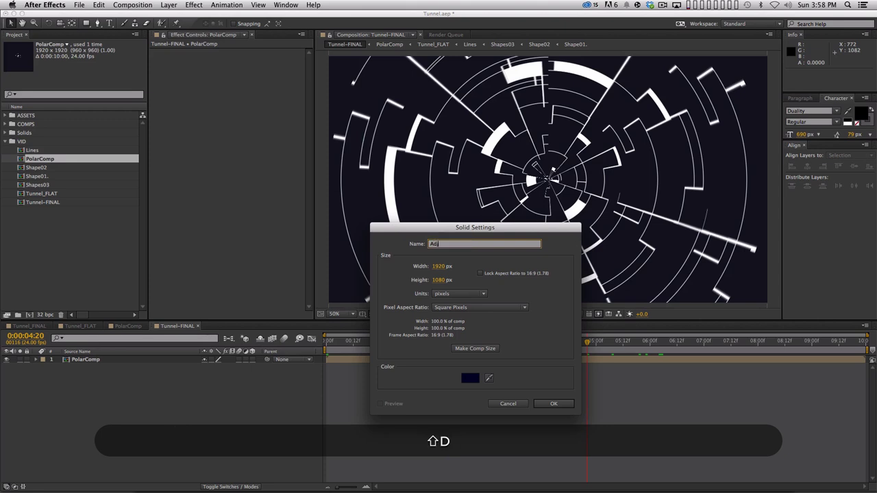
pyautogui.write('just')
pyautogui.press('Return')
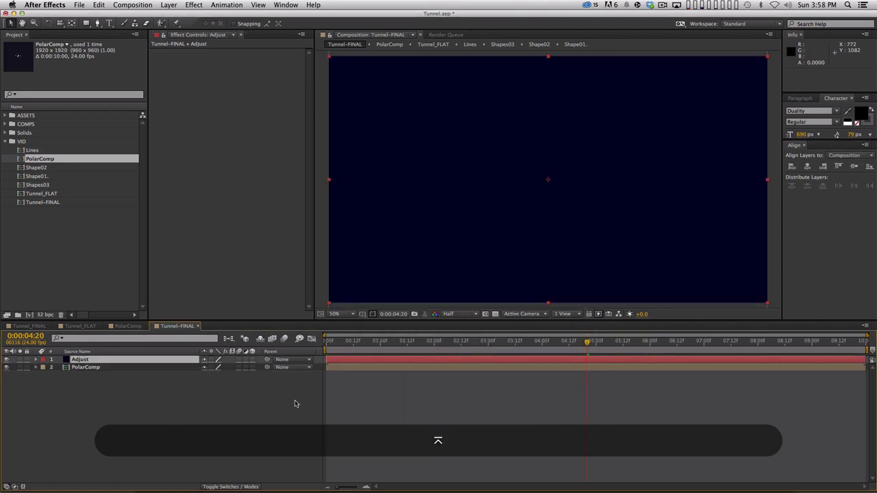
pyautogui.click(246, 359)
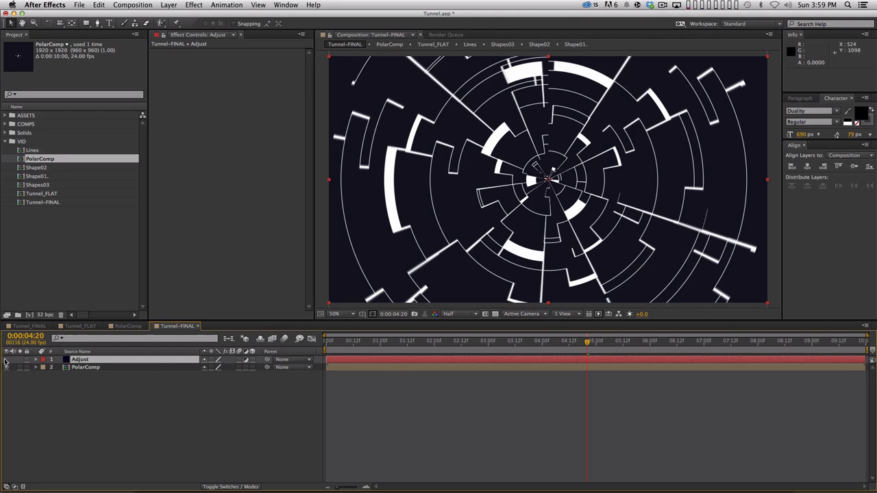
# Apply Optics Compensation to the Adjust layer, test a Field Of View of 93, and return it to 0
pyautogui.click(194, 4)
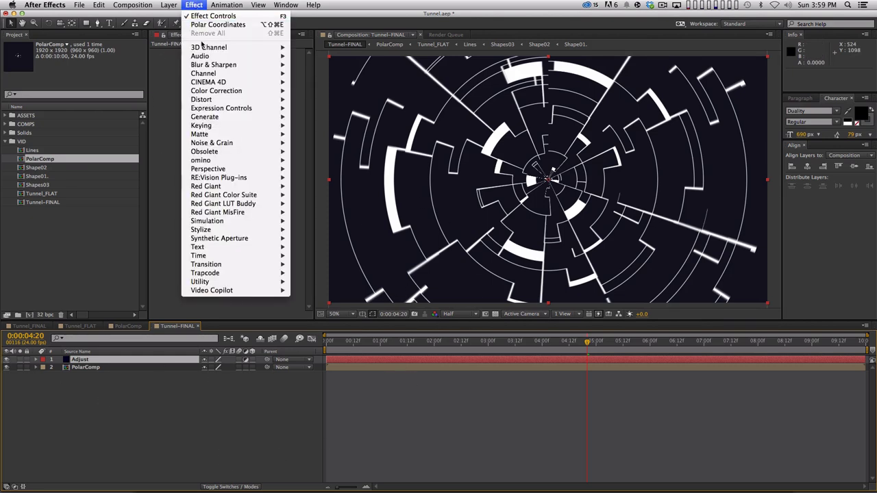
pyautogui.moveTo(265, 101)
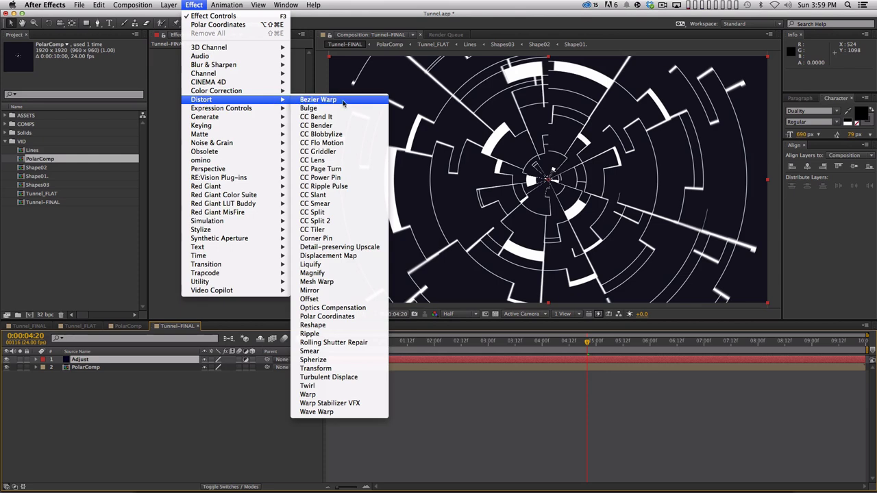
pyautogui.click(373, 306)
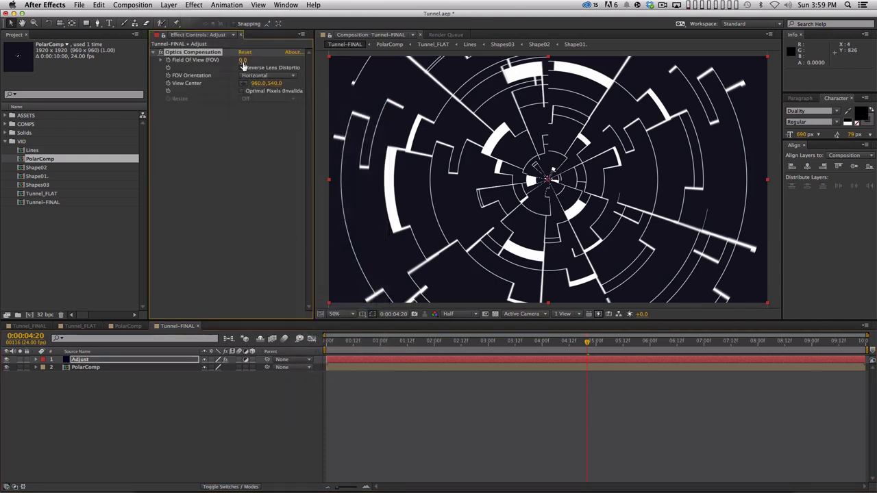
pyautogui.moveTo(247, 60); pyautogui.dragTo(620, 131)
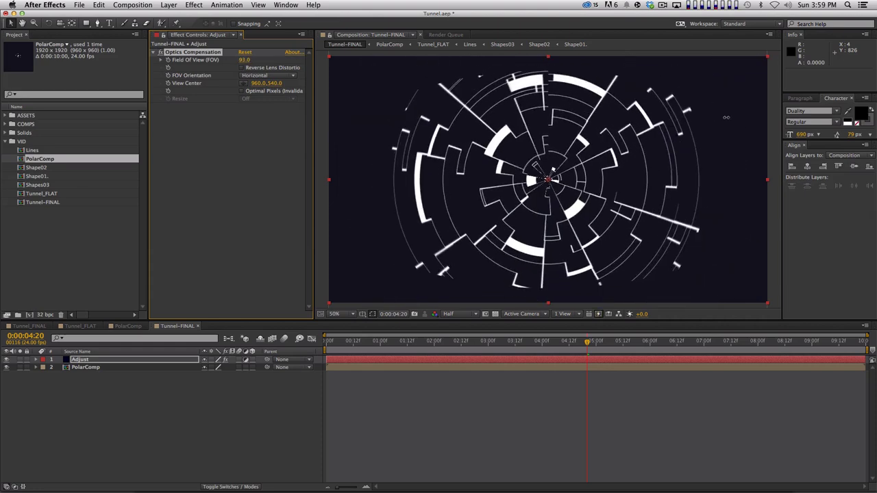
pyautogui.moveTo(247, 60); pyautogui.dragTo(130, 133)
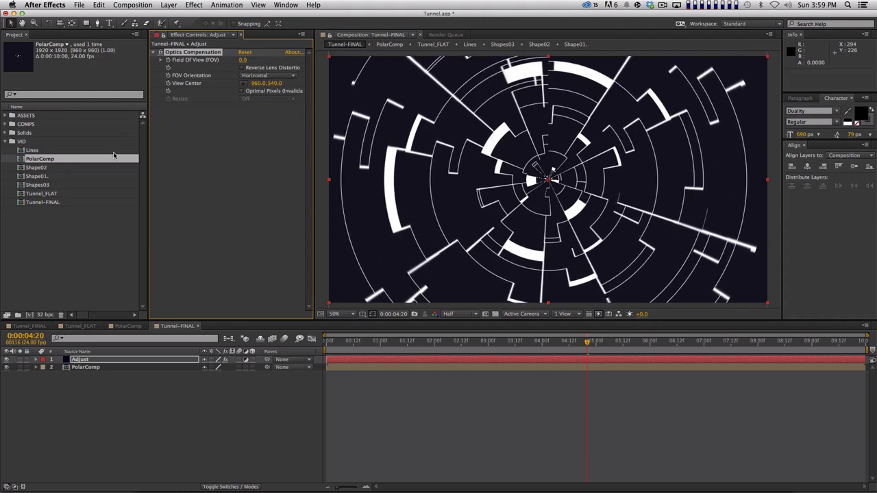
# Enable Reverse Lens Distortion, set Field Of View to 57, and preview the lens-distorted tunnel
pyautogui.click(242, 67)
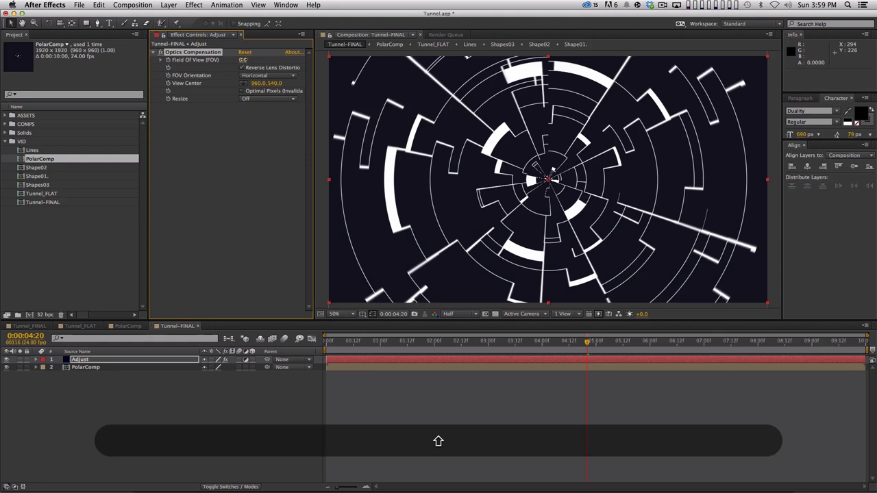
pyautogui.moveTo(244, 59); pyautogui.dragTo(264, 58)
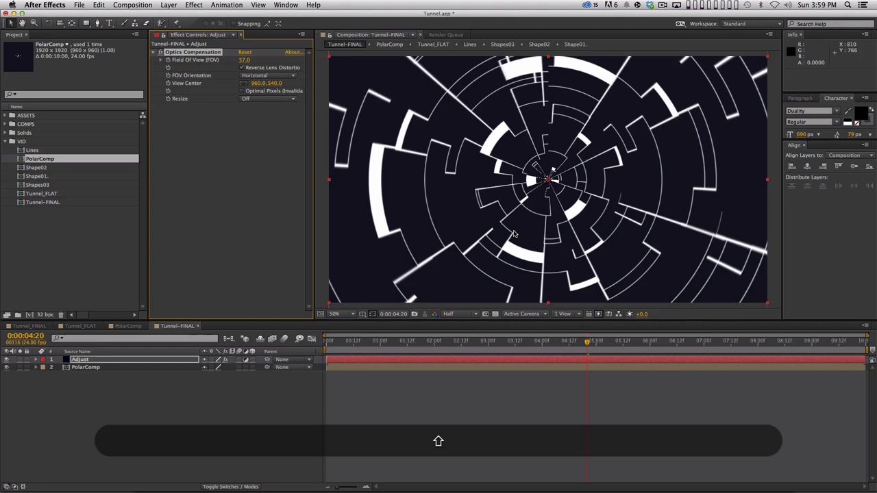
pyautogui.hotkey('shift', '0')
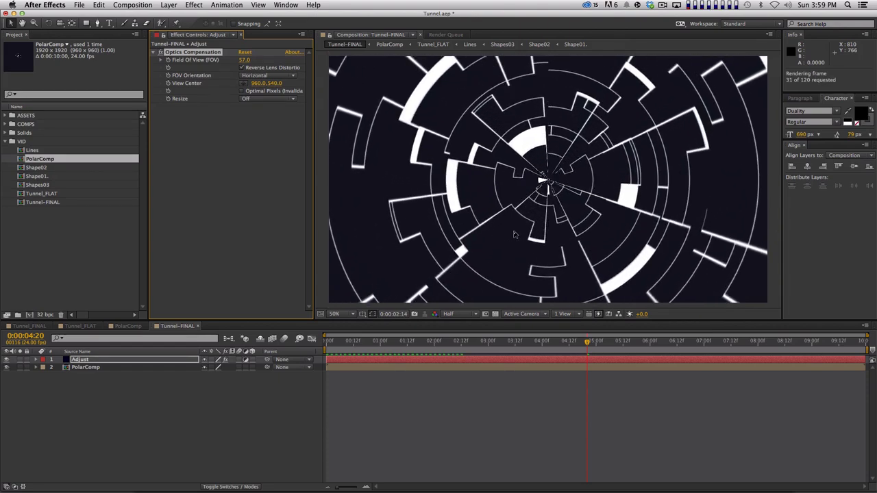
# Return to the composition's start and slide the PolarComp layer earlier by 0:00:02:15
pyautogui.press('Home')
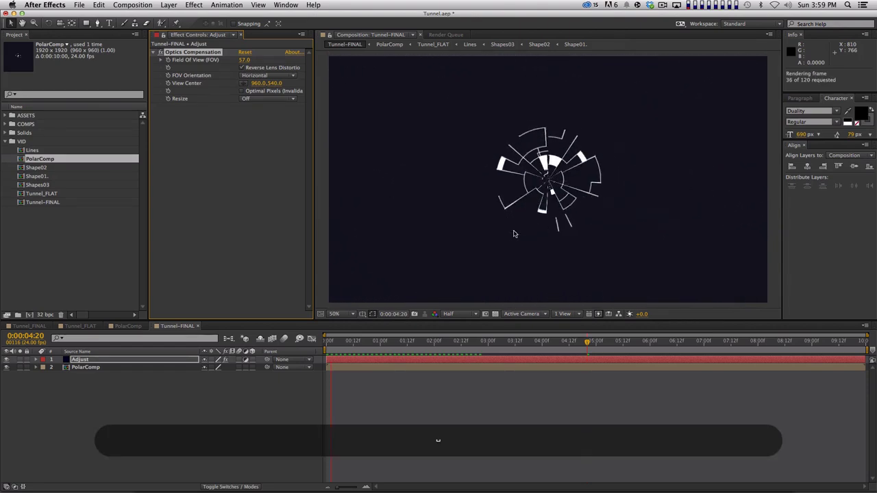
pyautogui.click(80, 369)
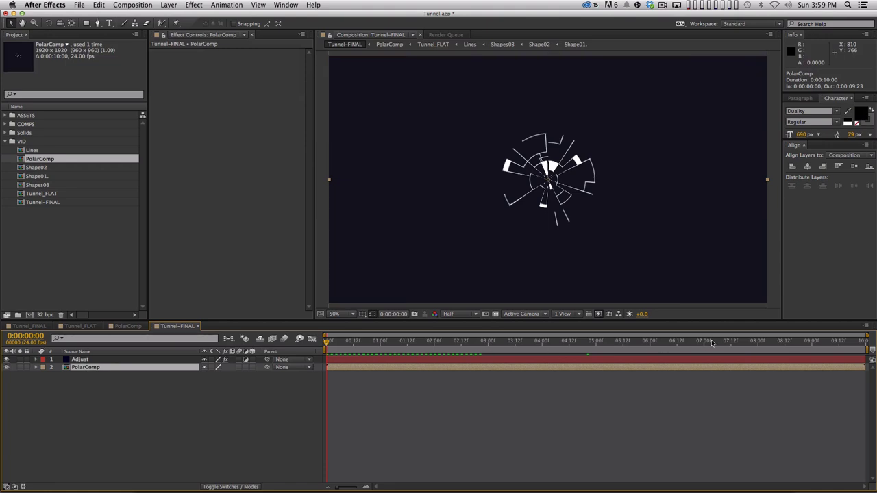
pyautogui.moveTo(726, 375); pyautogui.dragTo(613, 387)
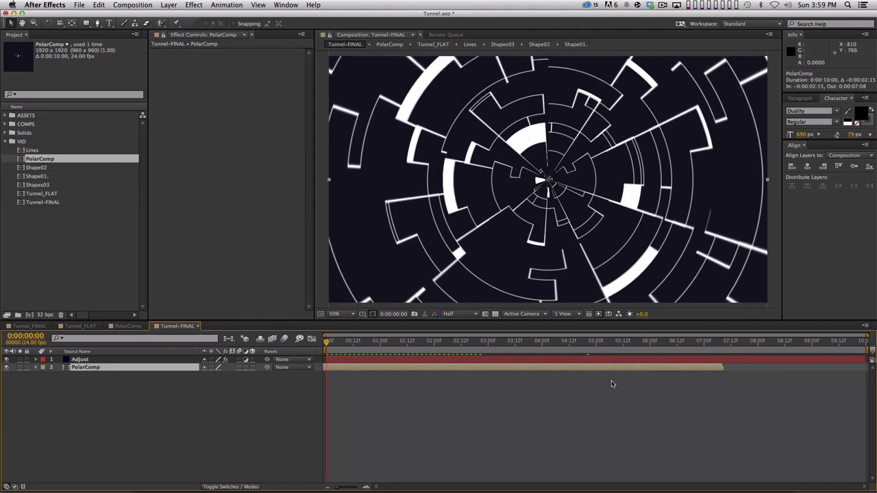
# Undo the PolarComp layer's time shift, then set Tunnel_FLAT's starting Y Position to -973 inside the PolarComp composition
pyautogui.press('super+z')
pyautogui.doubleClick(116, 368)
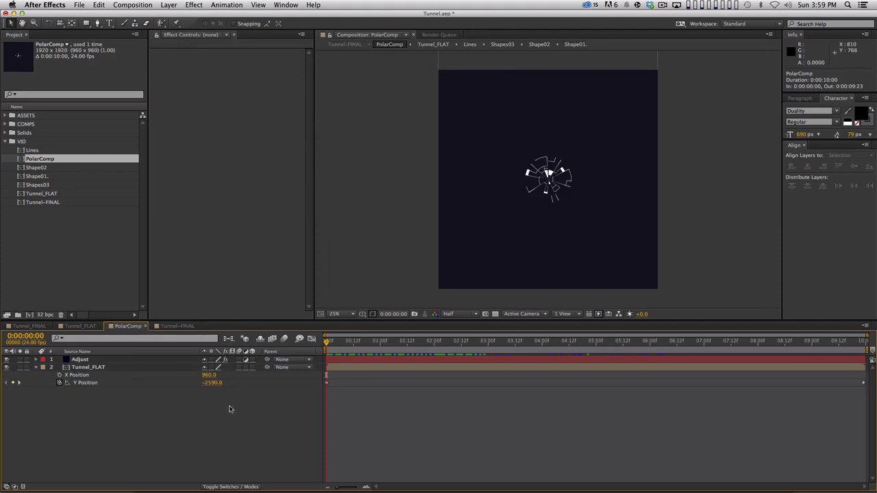
pyautogui.click(79, 383)
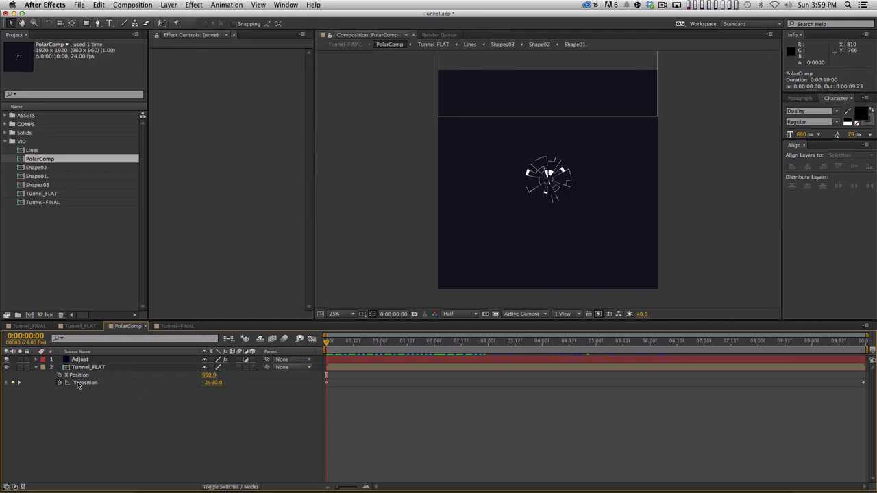
pyautogui.click(216, 383)
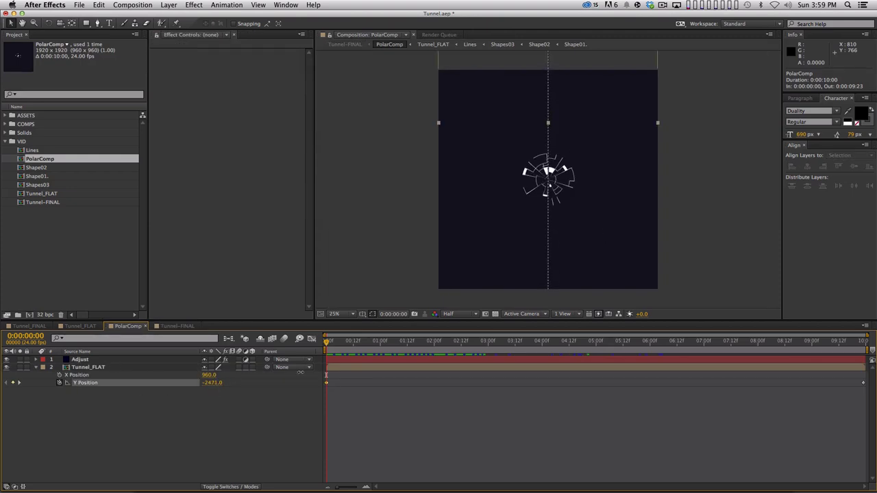
pyautogui.moveTo(299, 372); pyautogui.dragTo(413, 366)
pyautogui.moveTo(212, 383); pyautogui.dragTo(288, 397)
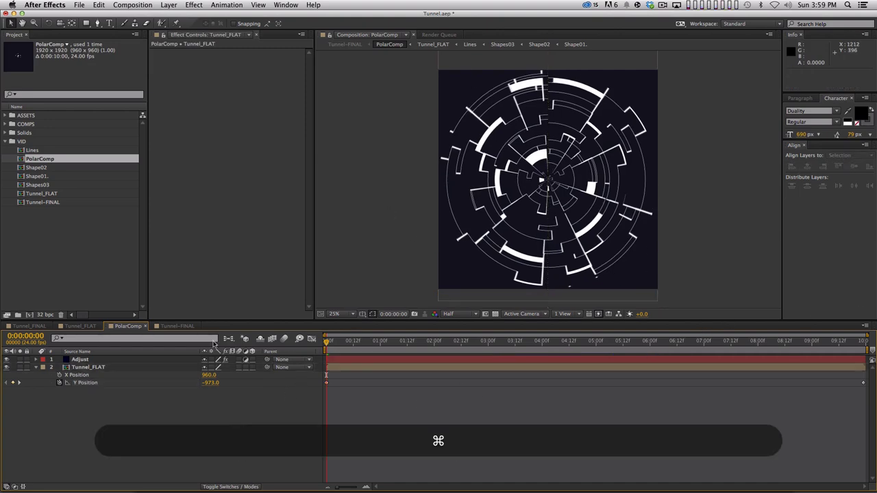
# Preview the opening of the Tunnel-FINAL composition from its first frame
pyautogui.click(172, 326)
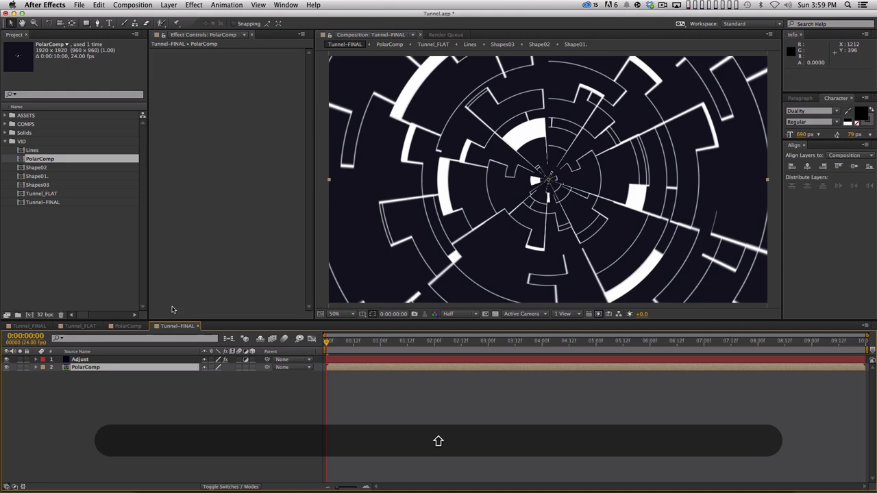
pyautogui.press('KP_0')
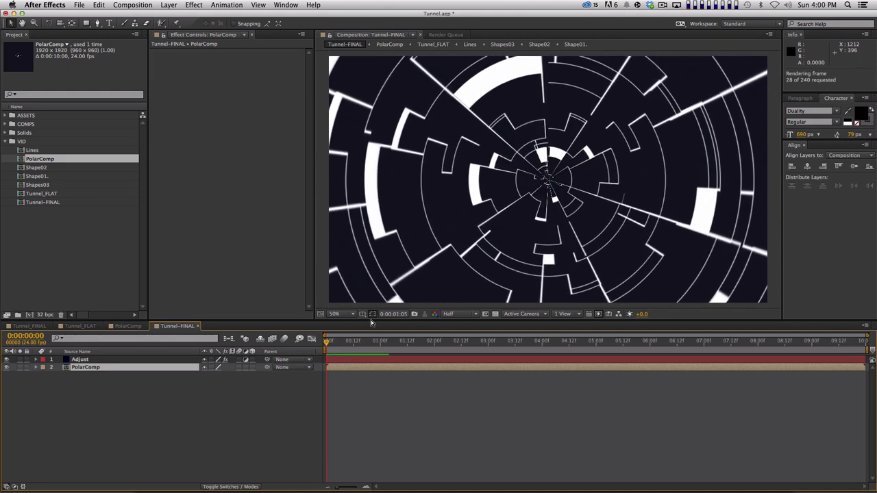
pyautogui.press('space')
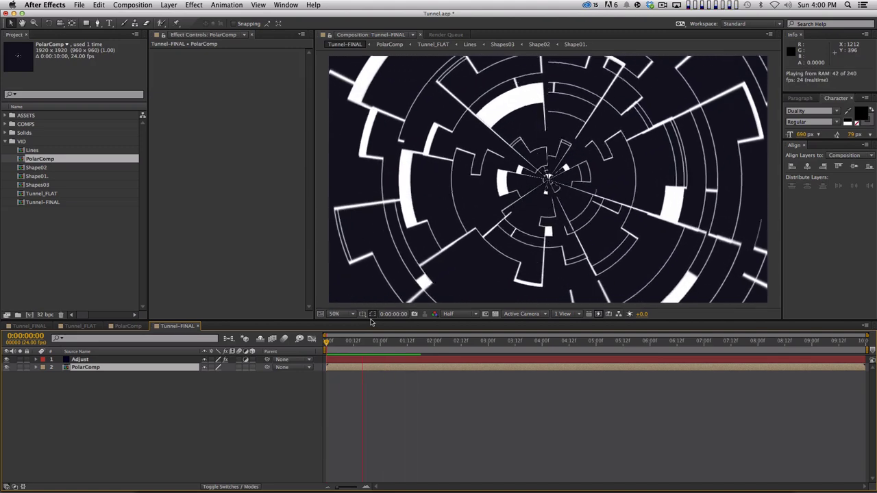
pyautogui.press('space')
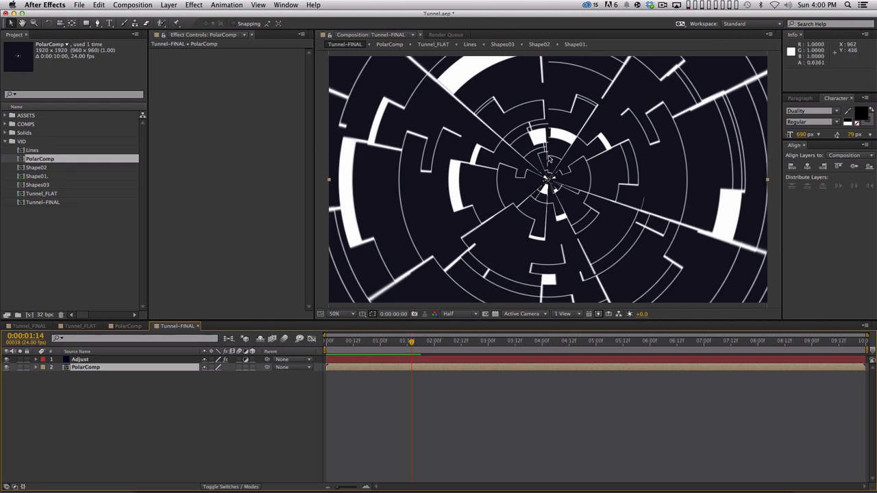
# Switch to Chrome, examine the ORA Prophecy reference video at 00:06, and return to After Effects
pyautogui.press('super+Tab')
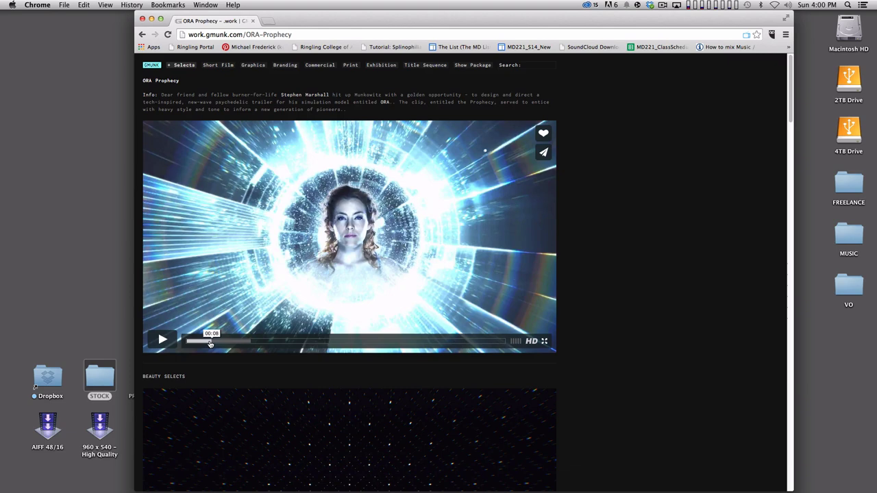
pyautogui.click(207, 343)
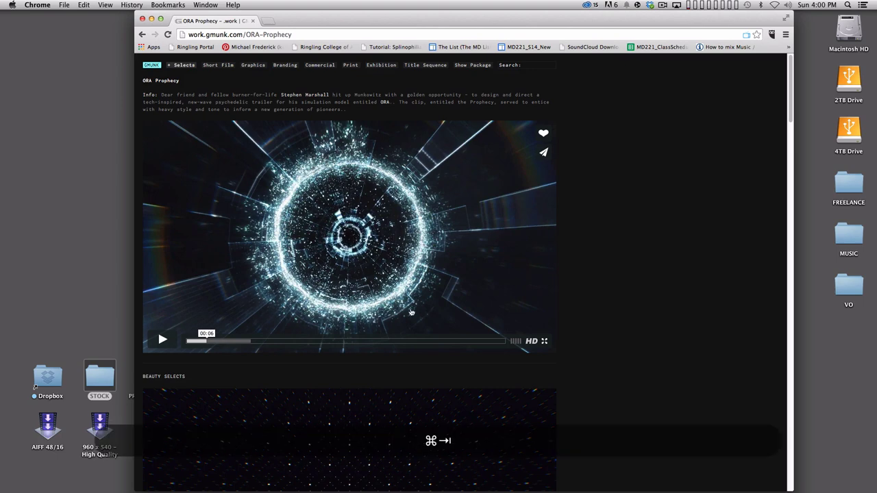
pyautogui.press('super+Tab')
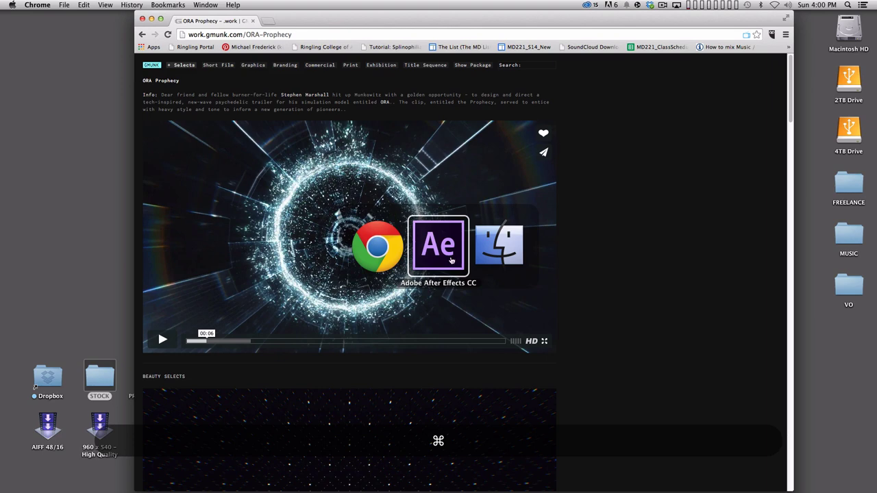
pyautogui.click(450, 259)
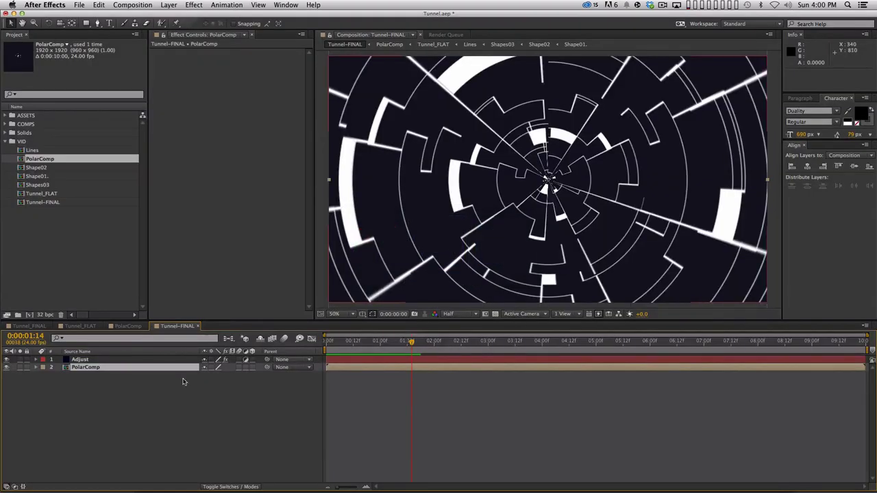
# In PolarComp, return to the first frame, show the title/action-safe guides, and hide the Adjust layer to expose the flat artwork
pyautogui.doubleClick(93, 369)
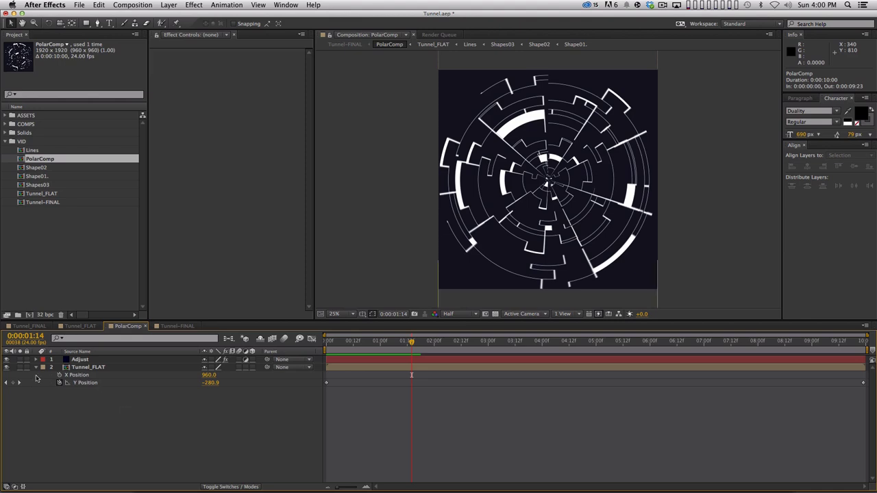
pyautogui.click(6, 359)
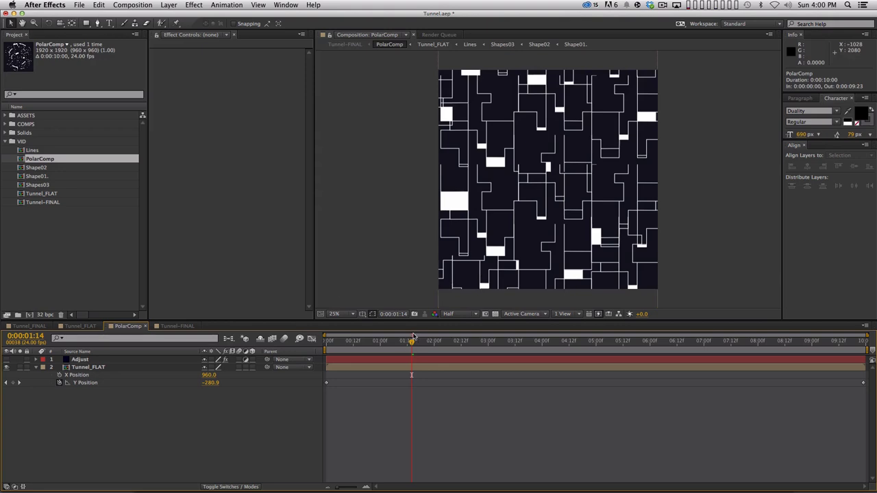
pyautogui.moveTo(413, 336); pyautogui.dragTo(274, 351)
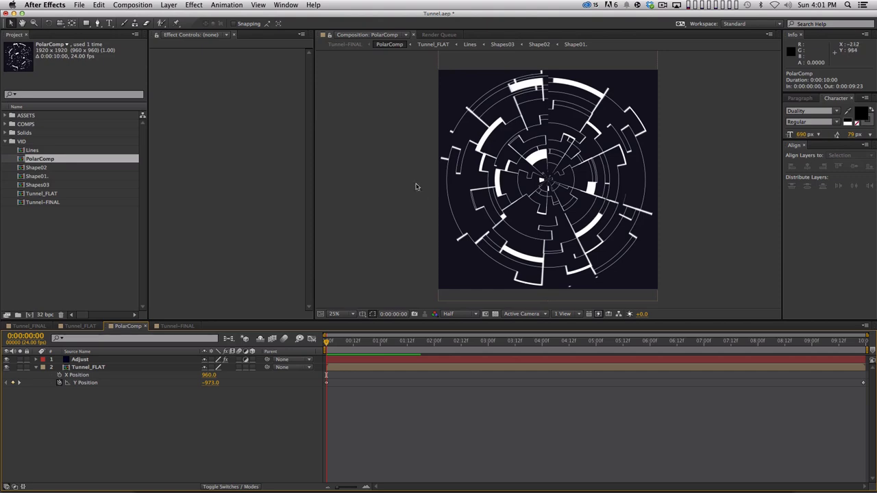
pyautogui.press("'")
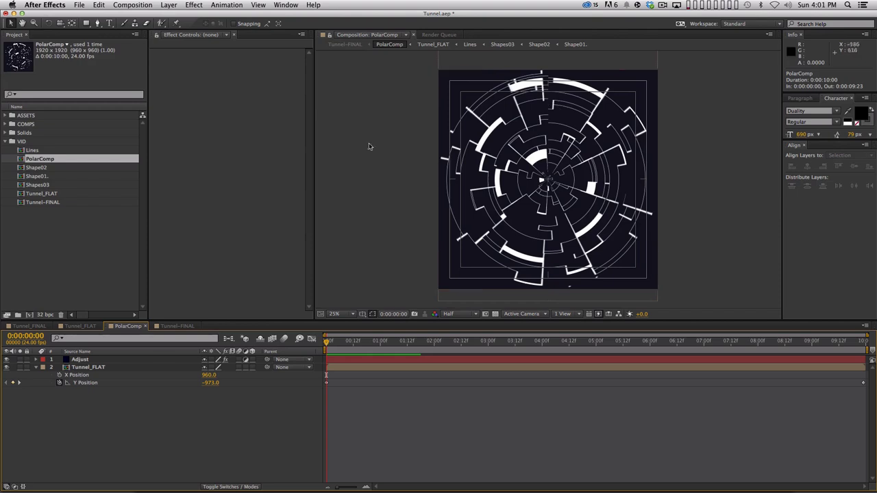
pyautogui.click(7, 360)
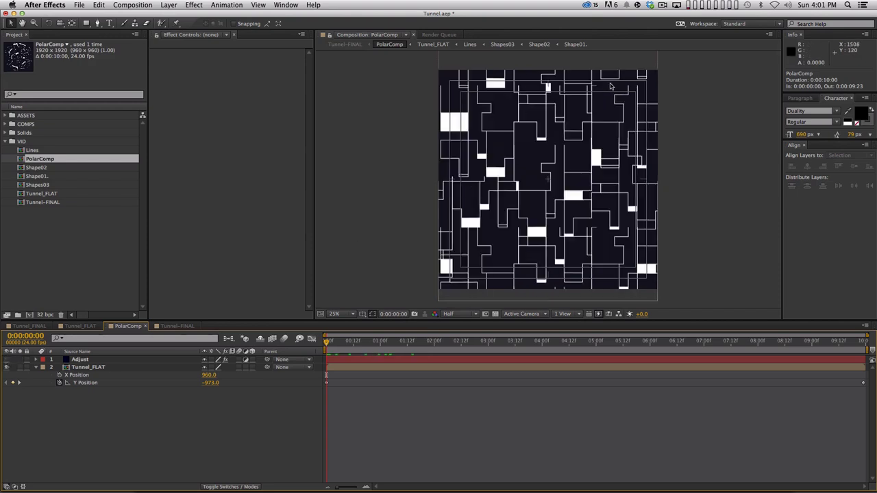
pyautogui.click(7, 359)
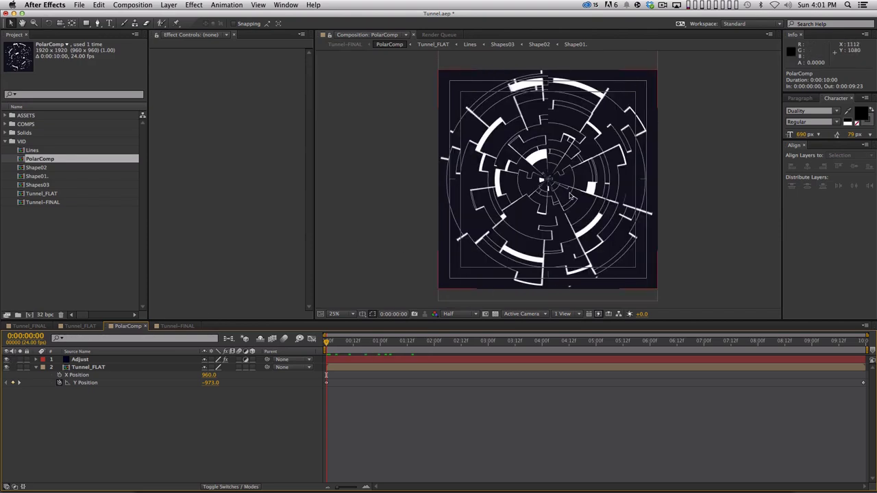
pyautogui.click(7, 360)
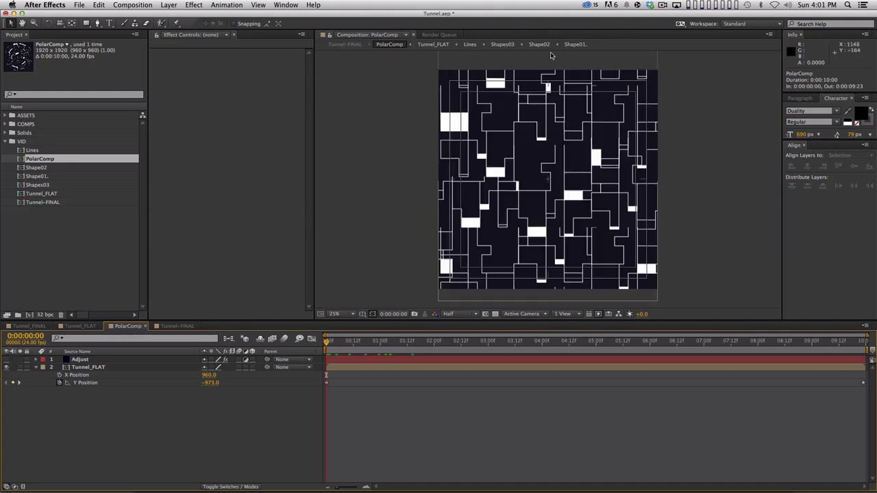
# Create a 1920 x 1920 px solid named MATTE with a Fuchsia label and place it directly below the Adjust layer
pyautogui.press('super+y')
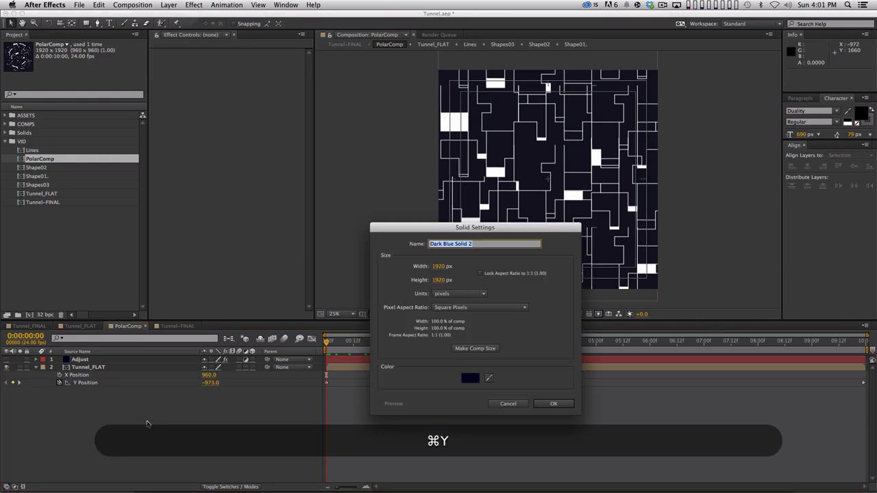
pyautogui.write('MATTE')
pyautogui.press('Return')
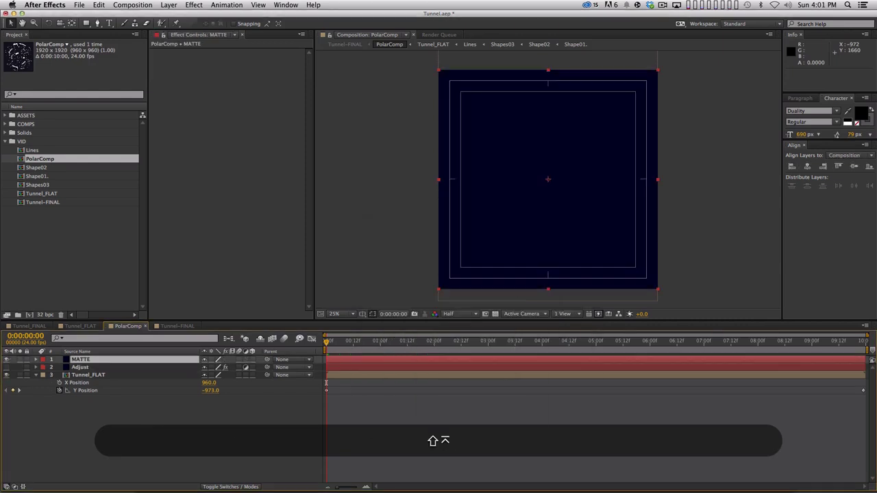
pyautogui.click(42, 358)
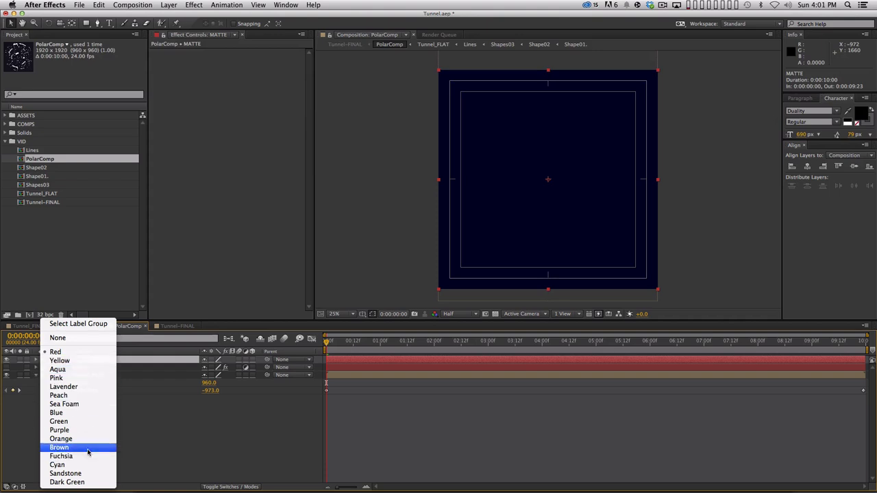
pyautogui.click(60, 455)
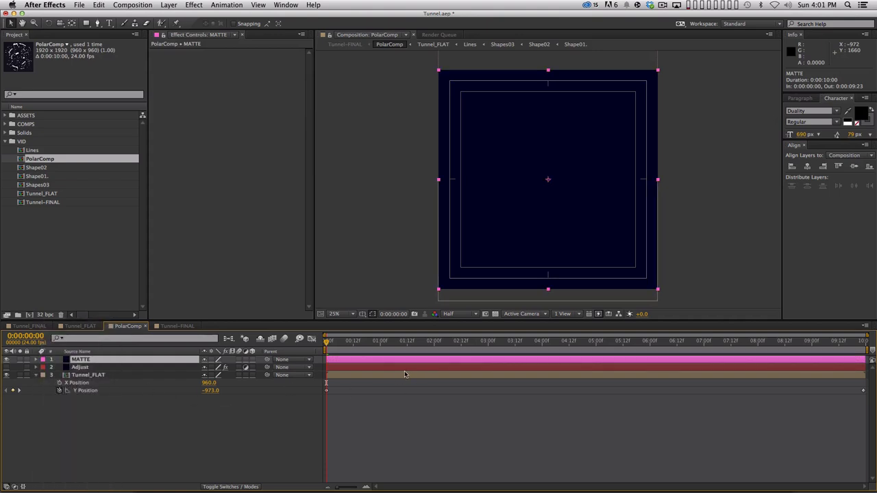
pyautogui.press('super+bracketleft')
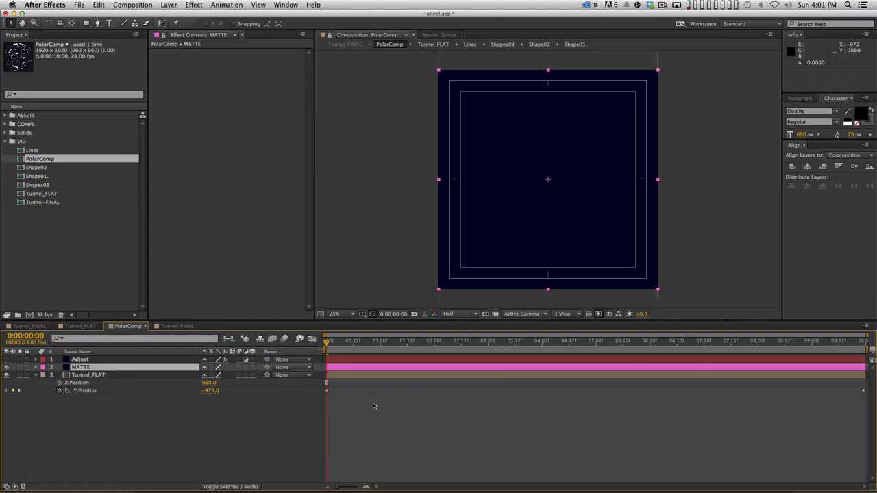
# Draw a rectangular mask about 314 px tall across the top of MATTE, feather it 130 pixels, and test inverting it
pyautogui.press('q')
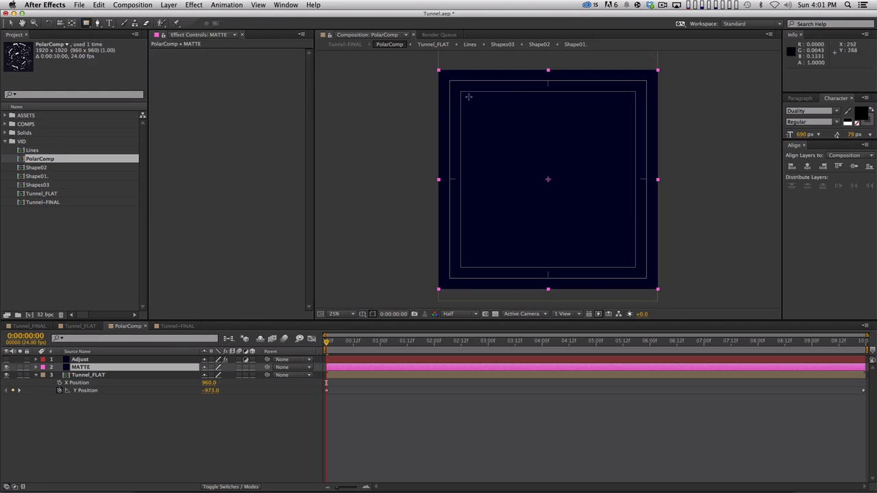
pyautogui.moveTo(413, 59); pyautogui.dragTo(663, 96)
pyautogui.press('f')
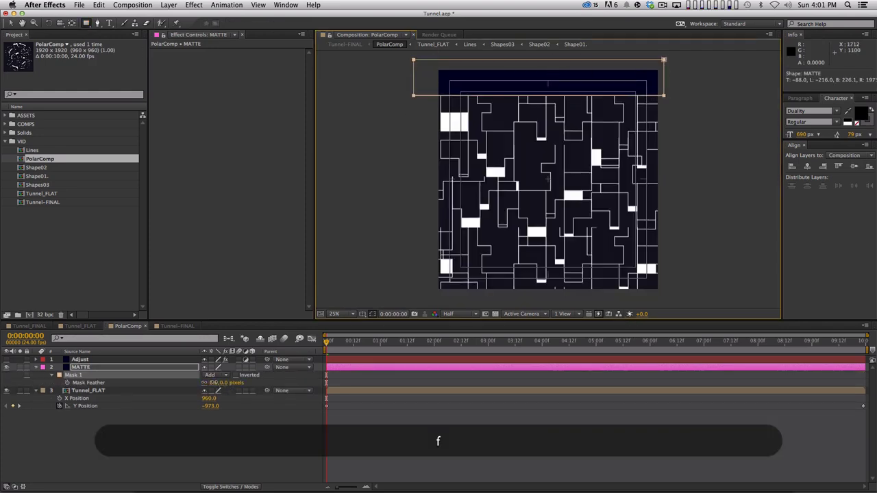
pyautogui.moveTo(218, 382); pyautogui.dragTo(254, 377)
pyautogui.click(236, 375)
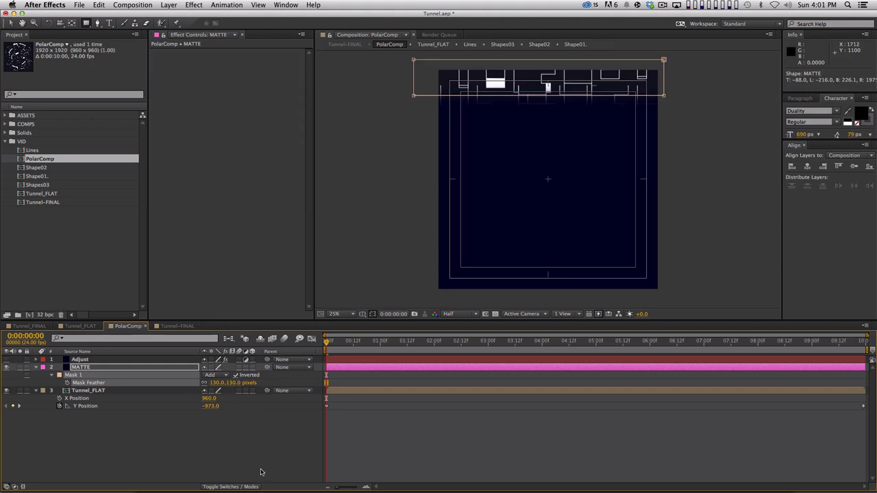
pyautogui.click(236, 375)
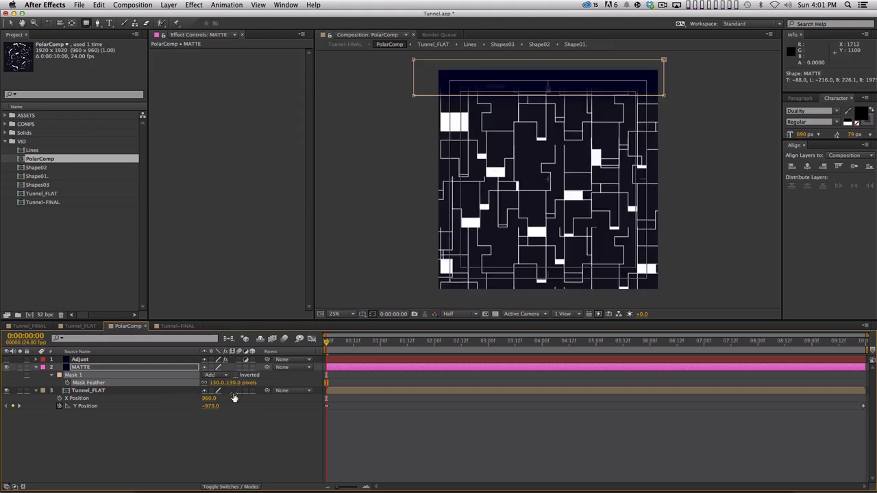
pyautogui.click(250, 466)
# Stretch MATTE's mask downward to about 179.5% of its height and invert it
pyautogui.click(158, 367)
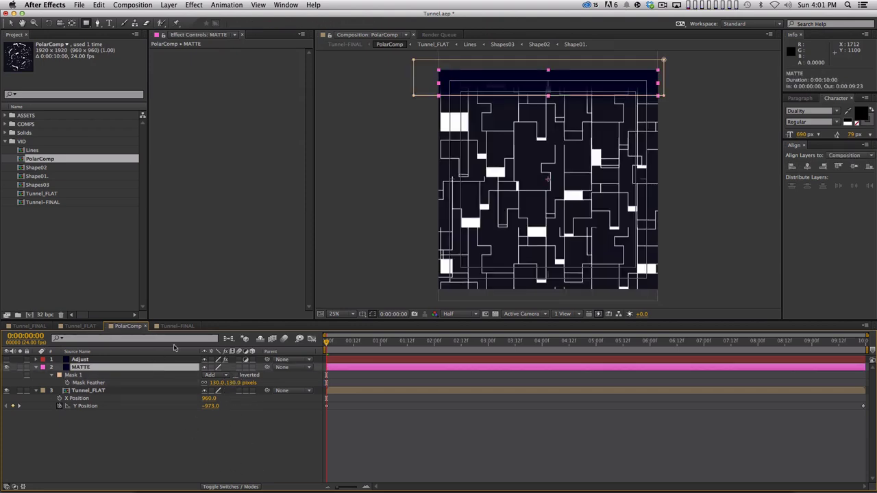
pyautogui.press('v')
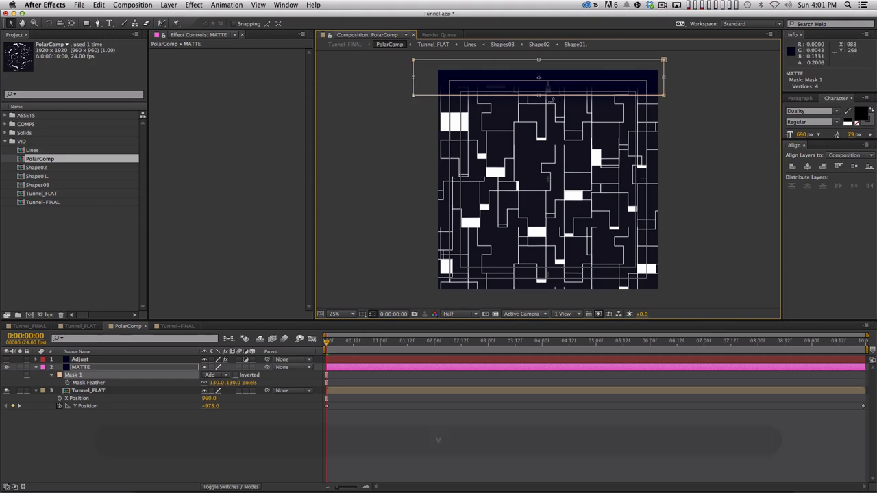
pyautogui.moveTo(538, 95); pyautogui.dragTo(538, 124)
pyautogui.press('Return')
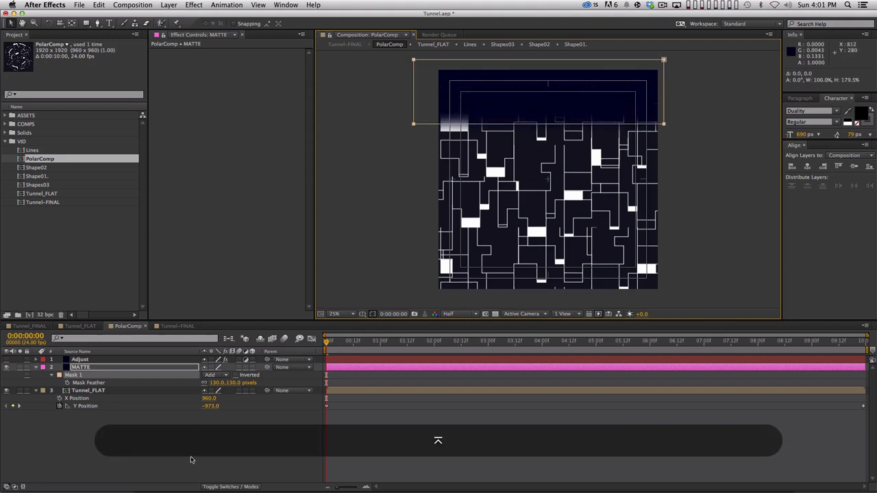
pyautogui.press('F4')
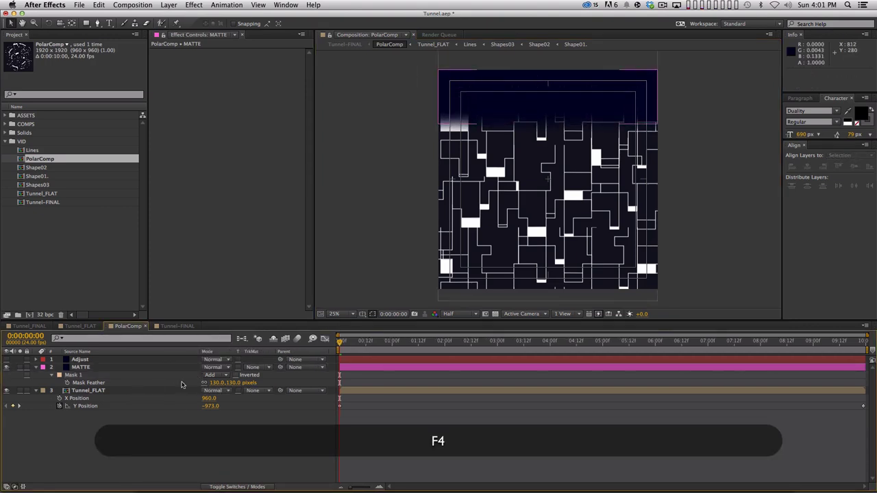
pyautogui.click(236, 375)
# Set the Tunnel_FLAT layer's track matte to Alpha Matte "MATTE"
pyautogui.click(121, 398)
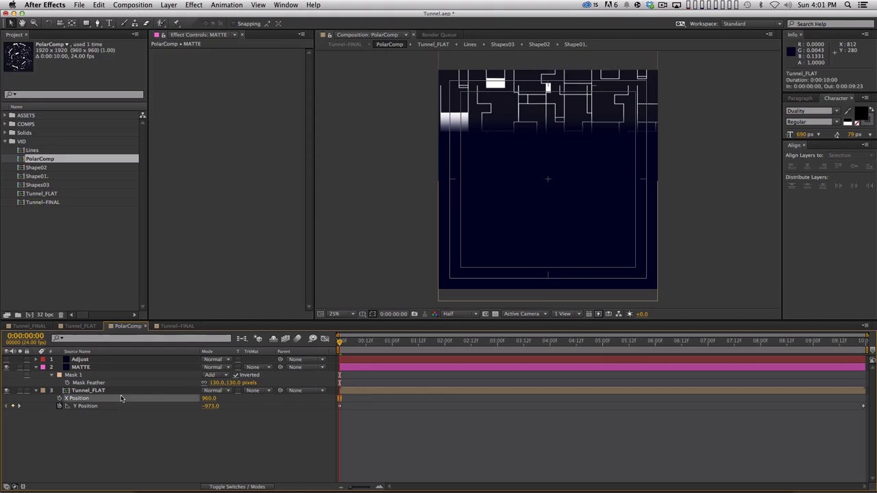
pyautogui.click(121, 391)
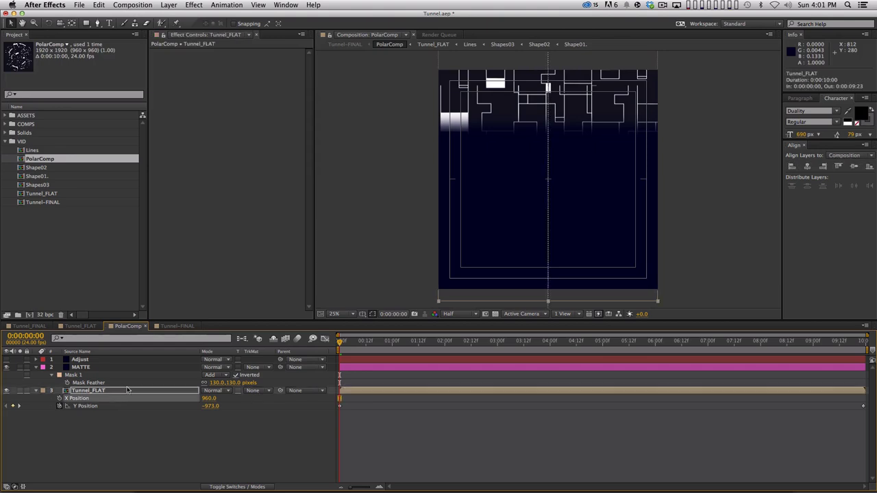
pyautogui.click(250, 390)
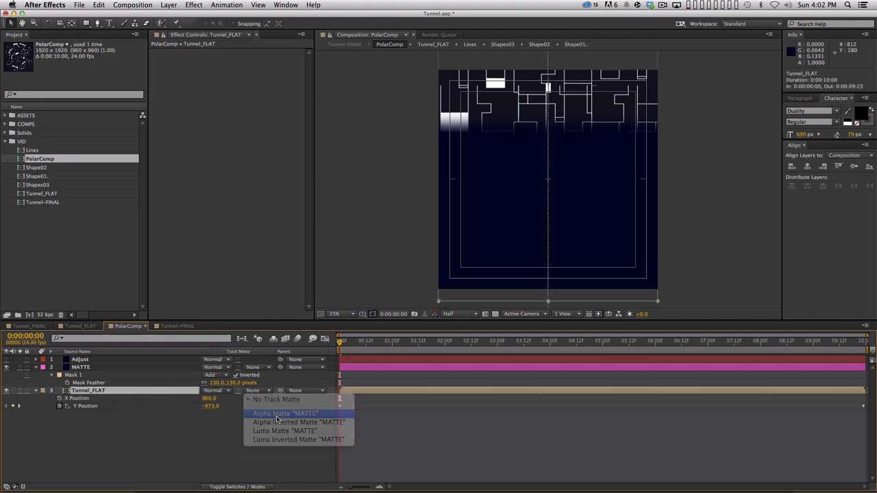
pyautogui.click(269, 414)
pyautogui.click(278, 431)
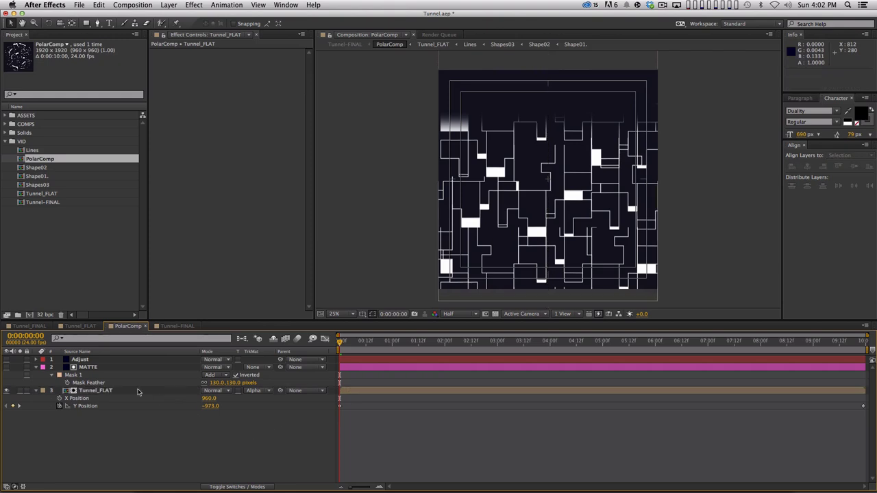
# Check the matted artwork's transparency around MATTE's mask against the transparency grid, then restore the normal background
pyautogui.click(89, 367)
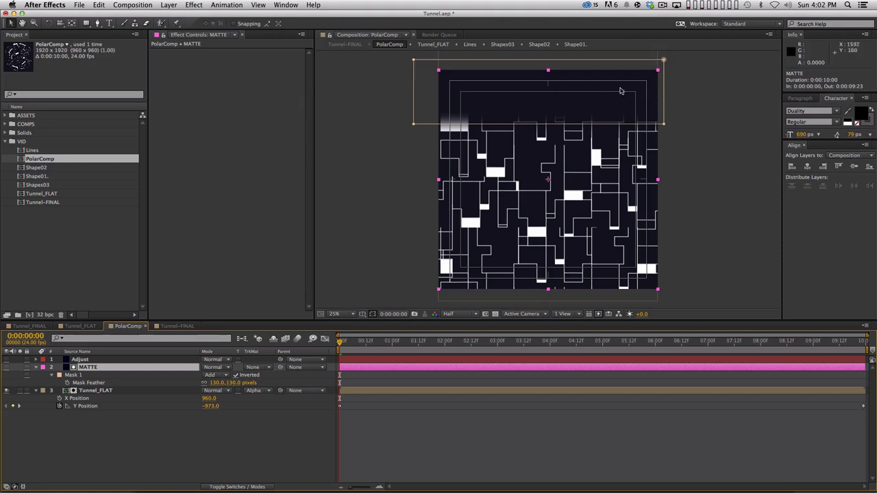
pyautogui.click(496, 314)
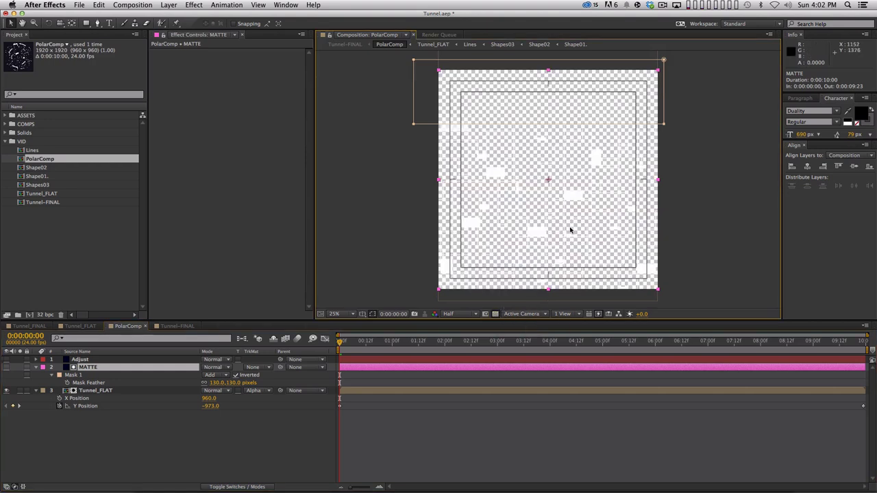
pyautogui.press('.')
pyautogui.press(',')
pyautogui.click(495, 314)
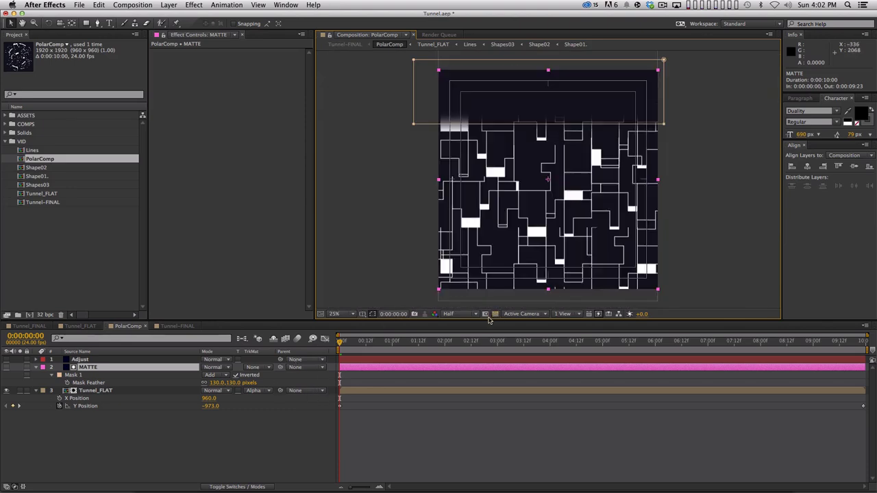
# Show the Adjust layer again and play the opening second of PolarComp
pyautogui.click(6, 360)
pyautogui.click(219, 460)
pyautogui.press('space')
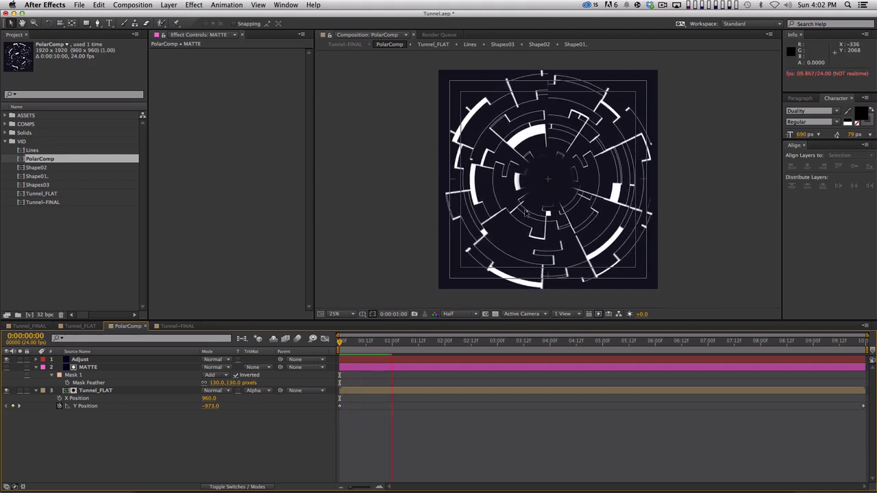
pyautogui.press('space')
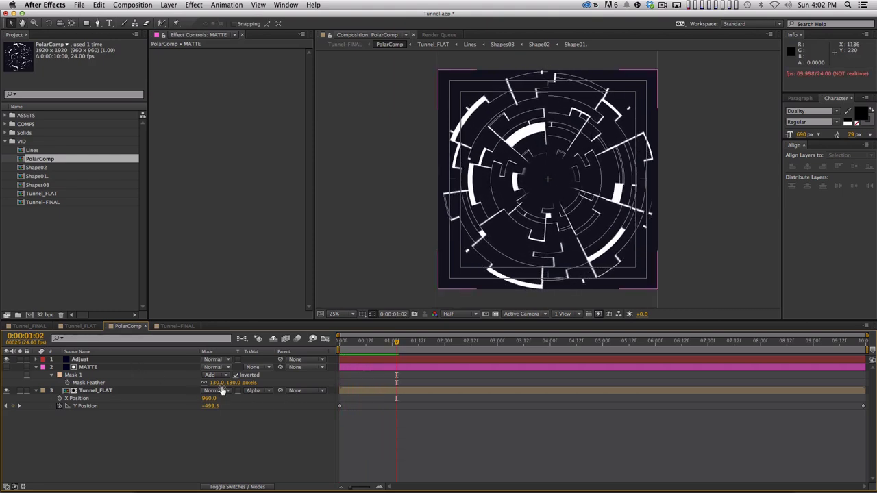
# Increase MATTE's mask feather to 256 pixels and move the mask's bottom edge lower to enlarge the tunnel's open center
pyautogui.moveTo(221, 383); pyautogui.dragTo(300, 376)
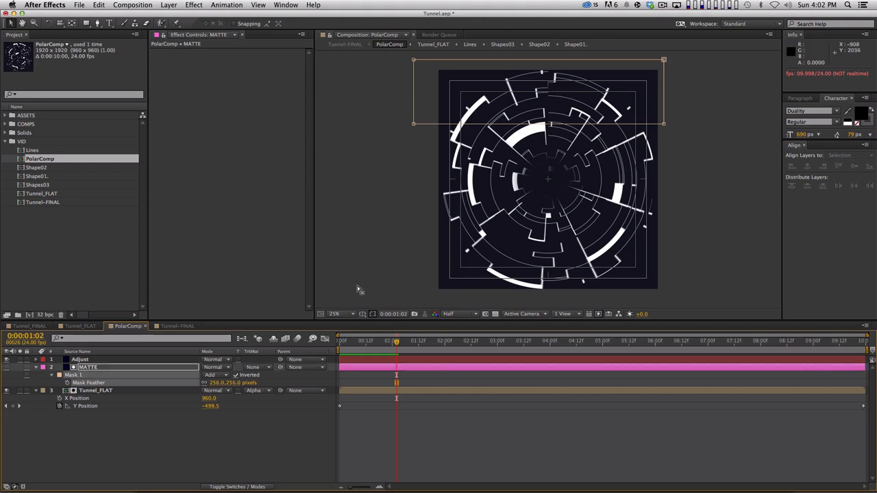
pyautogui.press('v')
pyautogui.click(413, 125)
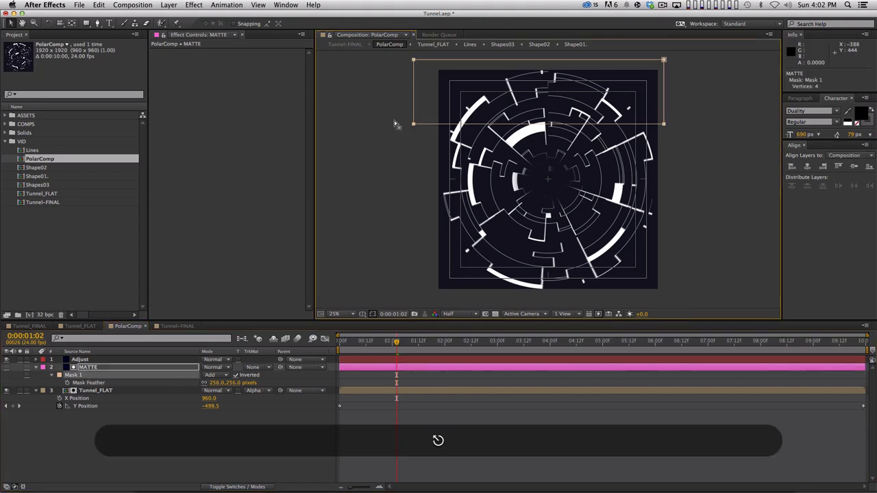
pyautogui.moveTo(394, 117); pyautogui.dragTo(663, 143)
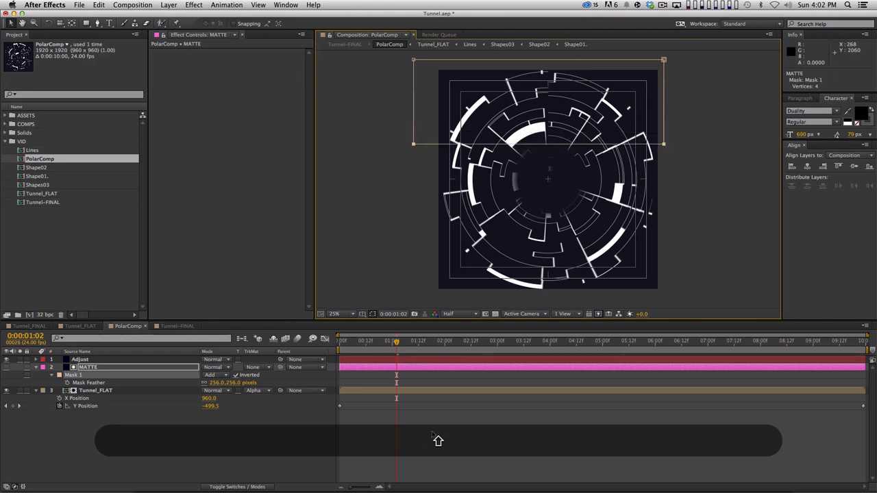
# Preview the enlarged tunnel opening in PolarComp and in the Tunnel-FINAL composition
pyautogui.click(461, 415)
pyautogui.press('KP_0')
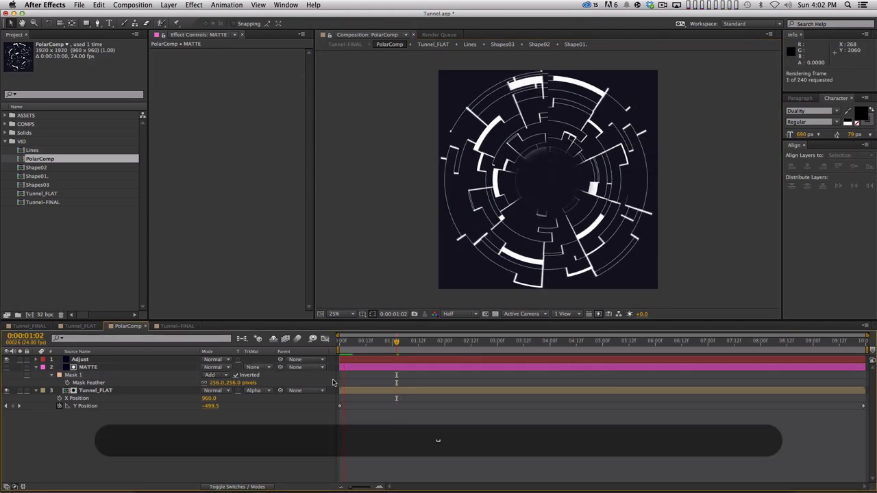
pyautogui.click(180, 326)
pyautogui.press('KP_0')
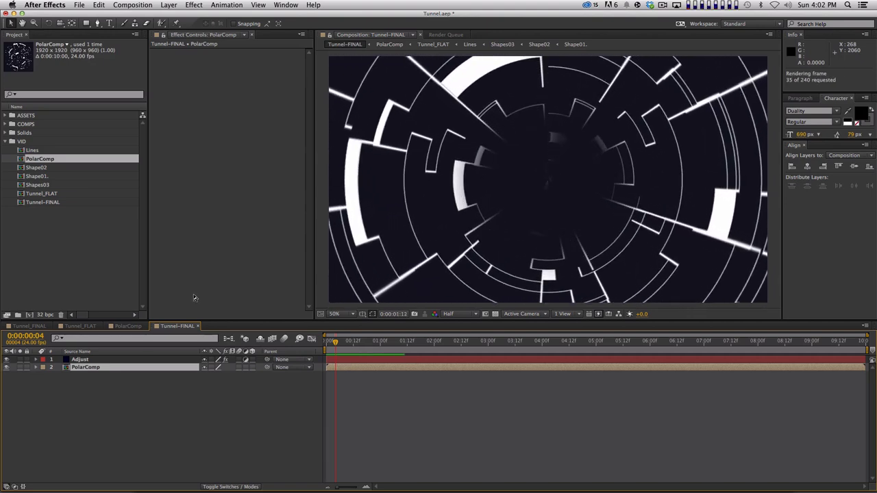
pyautogui.press('space')
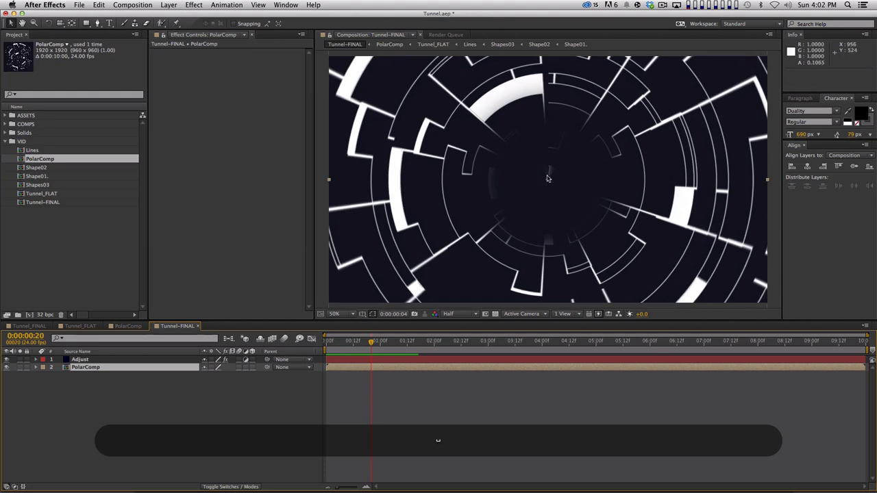
# Reopen PolarComp from Tunnel-FINAL and hide the Adjust layer to inspect the masked flat artwork
pyautogui.doubleClick(173, 368)
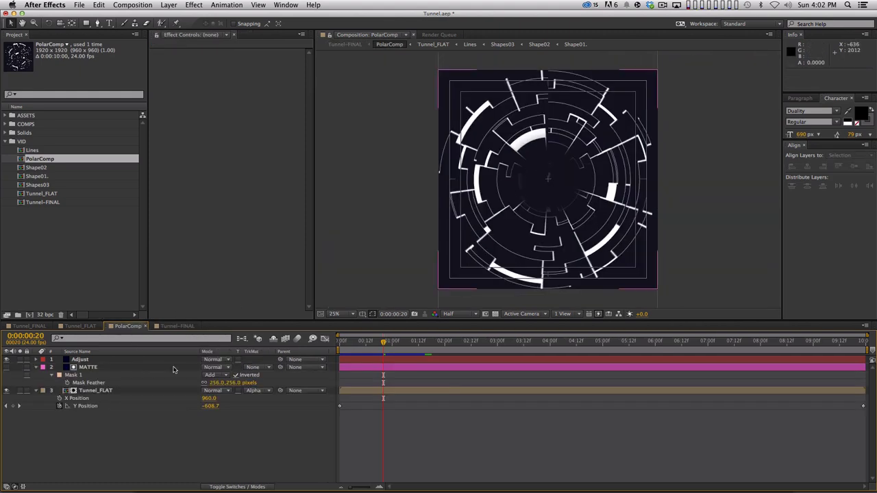
pyautogui.click(6, 359)
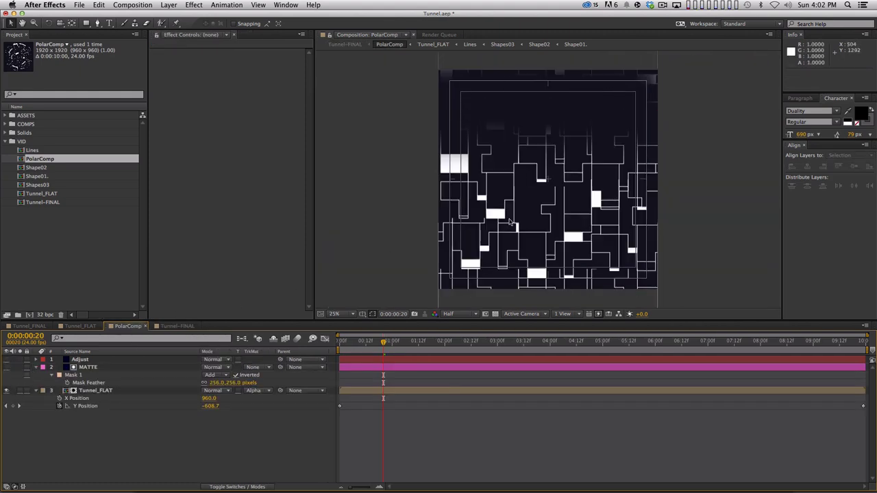
pyautogui.press('.')
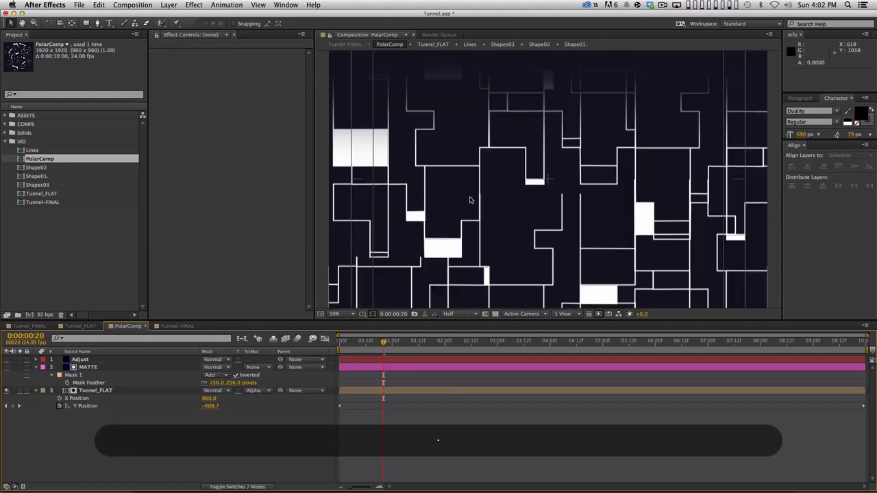
pyautogui.click(96, 361)
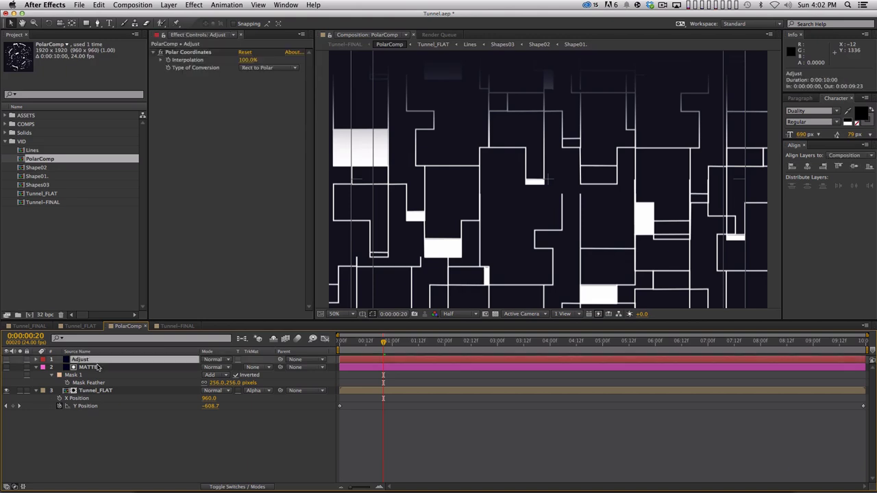
pyautogui.click(6, 359)
pyautogui.click(6, 359)
# Raise the top edge of MATTE's mask well above the composition so its feather clears the artwork's upper edge
pyautogui.moveTo(558, 134); pyautogui.dragTo(558, 252)
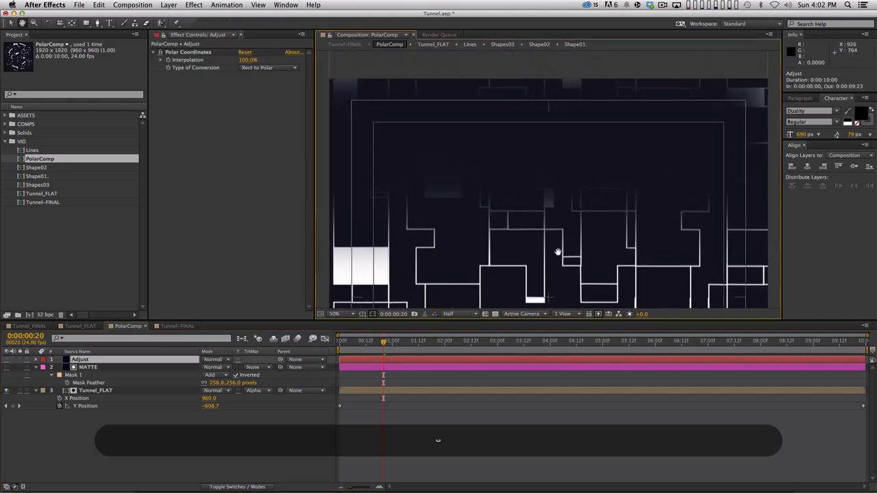
pyautogui.press('v')
pyautogui.click(499, 215)
pyautogui.moveTo(435, 163); pyautogui.dragTo(458, 219)
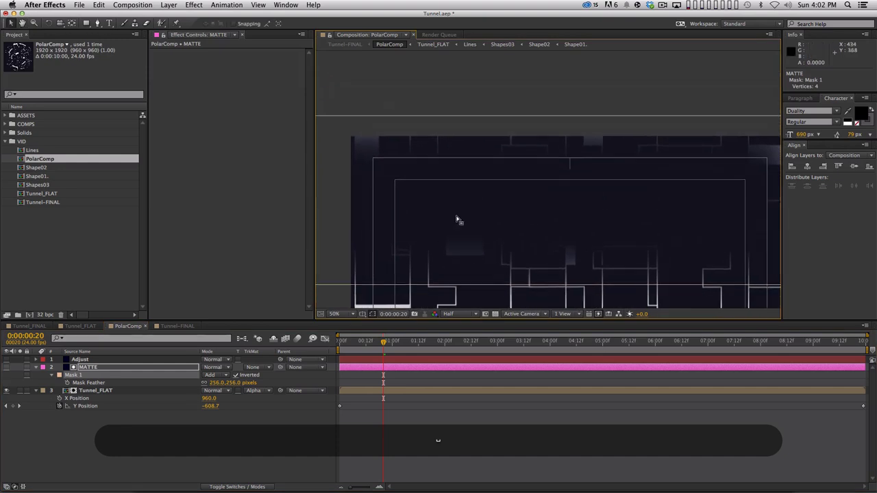
pyautogui.press(',')
pyautogui.moveTo(385, 113); pyautogui.dragTo(736, 155)
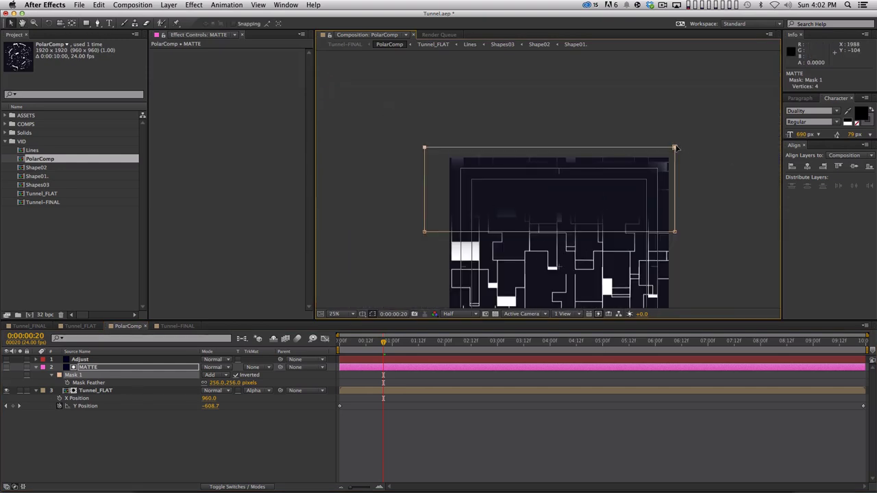
pyautogui.moveTo(675, 147); pyautogui.dragTo(669, 64)
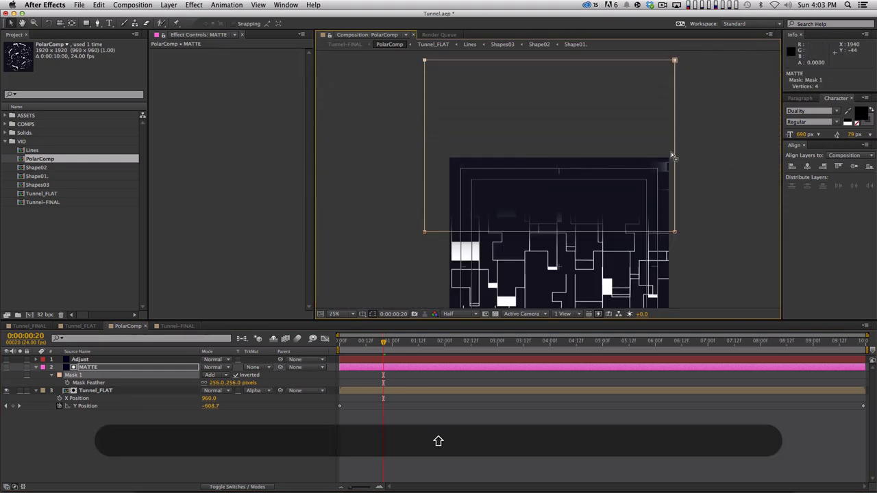
# Extend both side edges of MATTE's mask well outside the composition and show the Adjust layer again
pyautogui.moveTo(704, 259); pyautogui.dragTo(644, 106)
pyautogui.keyDown('shift'); pyautogui.click(675, 60); pyautogui.keyUp('shift')
pyautogui.moveTo(674, 60); pyautogui.dragTo(751, 60)
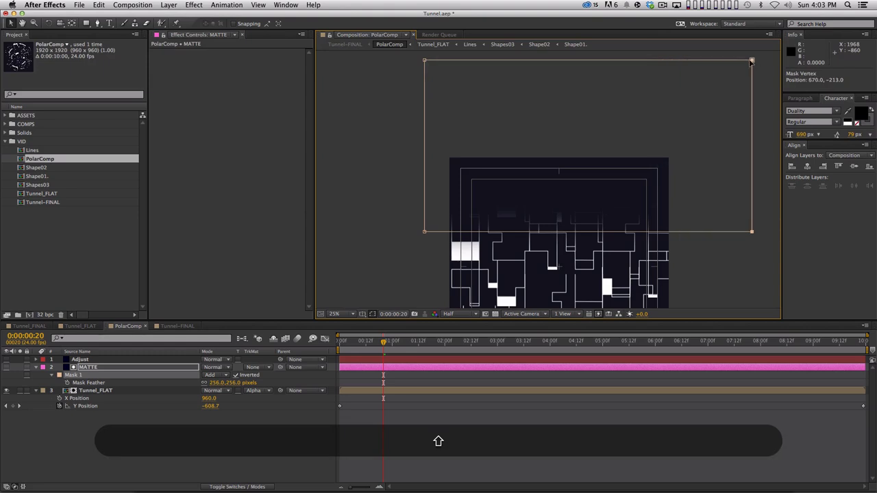
pyautogui.moveTo(399, 53); pyautogui.dragTo(488, 257)
pyautogui.moveTo(426, 233); pyautogui.dragTo(365, 233)
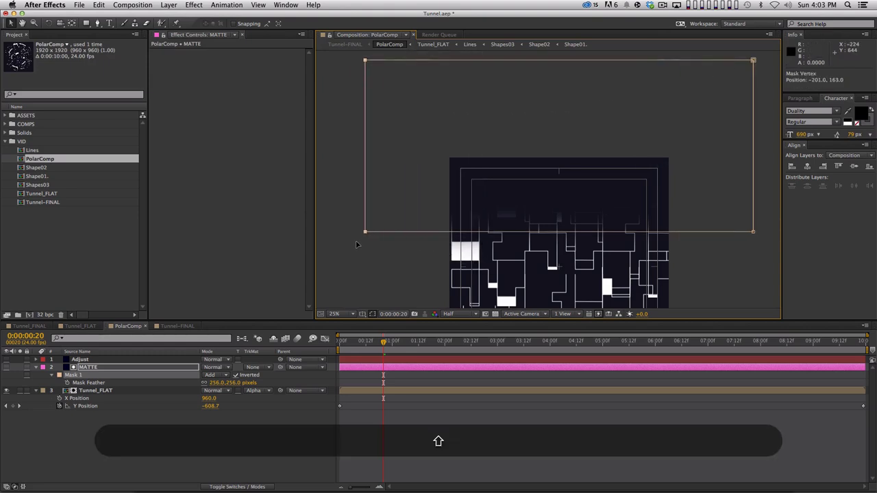
pyautogui.click(32, 351)
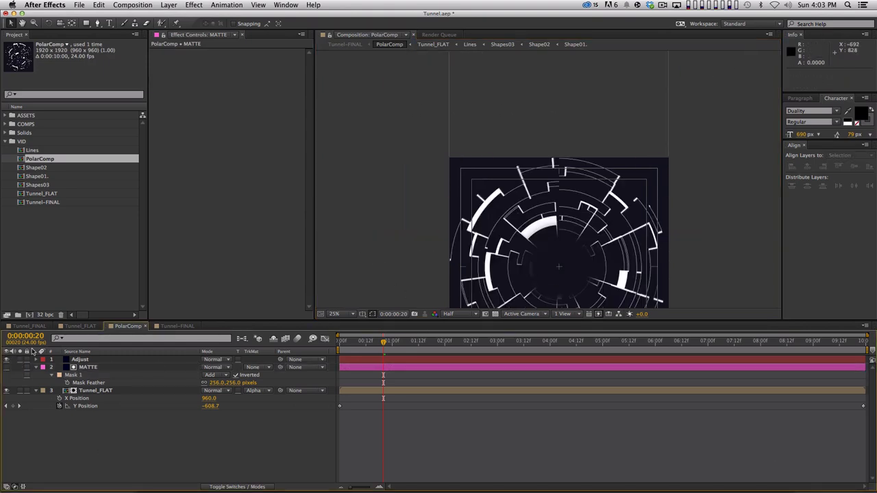
# Scrub through Tunnel-FINAL to 0:00:01:10 to check the tunnel's open center
pyautogui.click(176, 326)
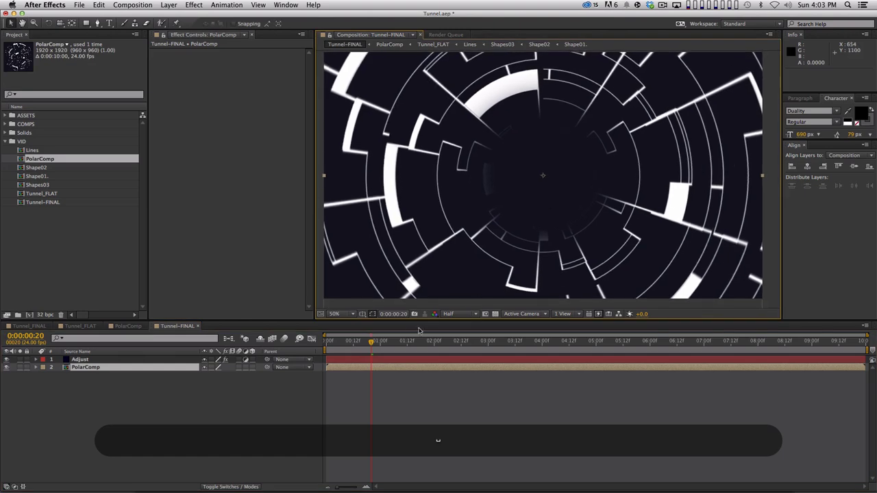
pyautogui.click(388, 341)
pyautogui.moveTo(403, 344)
pyautogui.mouseDown()
pyautogui.moveTo(497, 341)
pyautogui.moveTo(402, 341)
pyautogui.mouseUp()
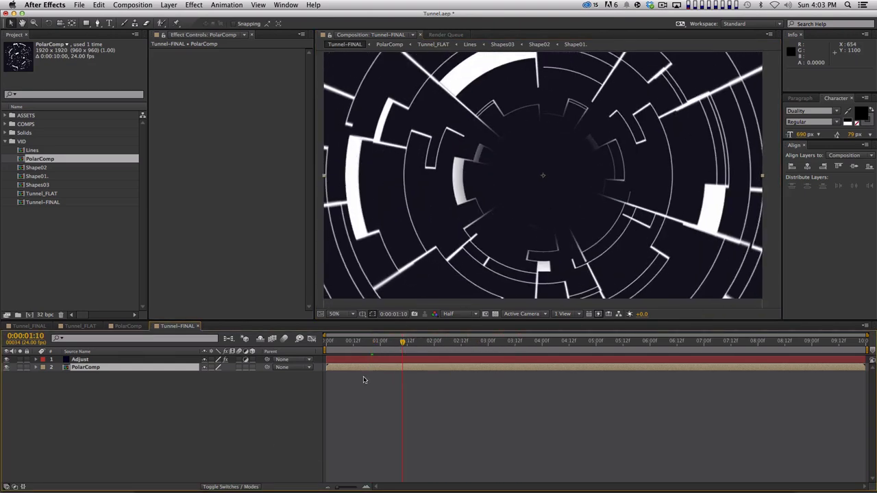
pyautogui.click(363, 376)
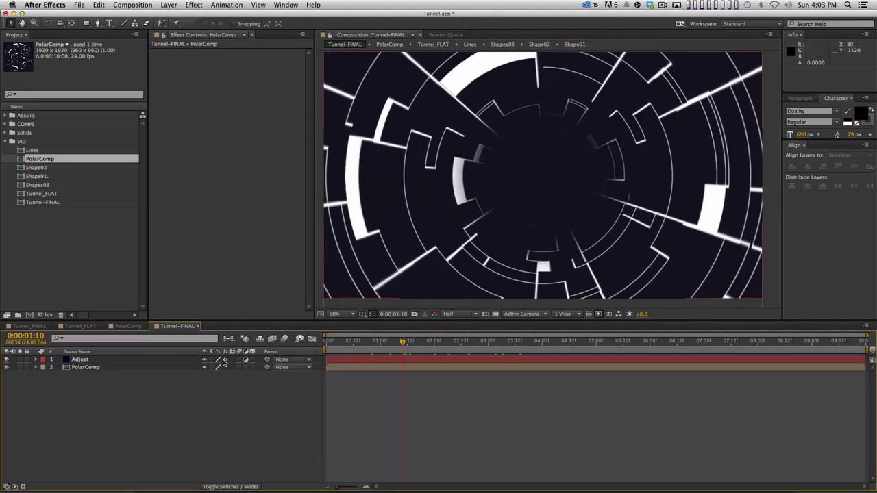
# Look over PolarComp, return to Tunnel-FINAL, and run a RAM preview that renders every other frame
pyautogui.click(127, 326)
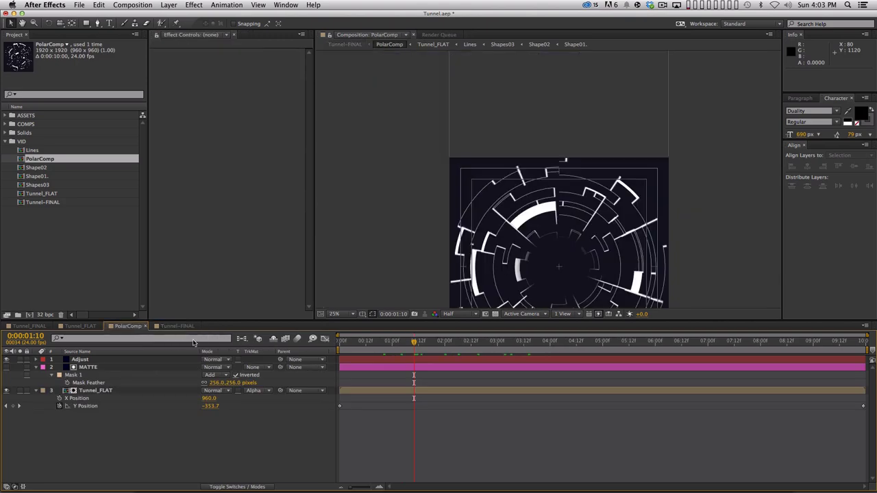
pyautogui.click(176, 327)
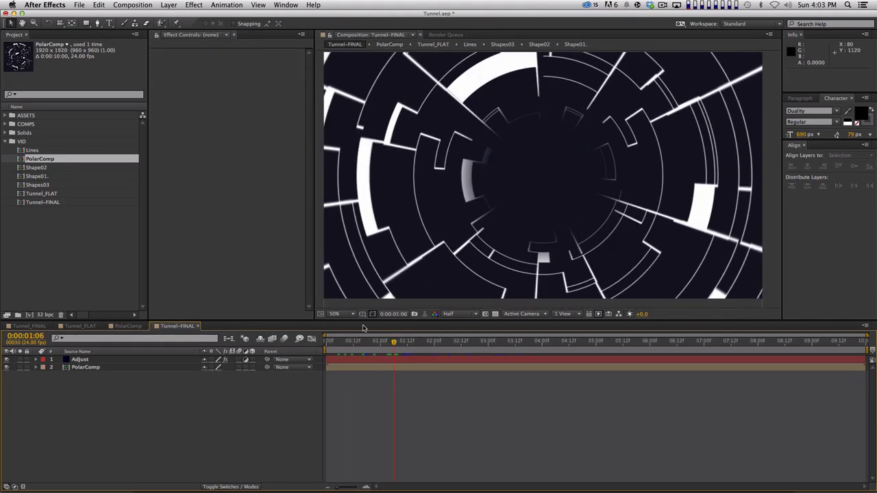
pyautogui.press('shift+KP_0')
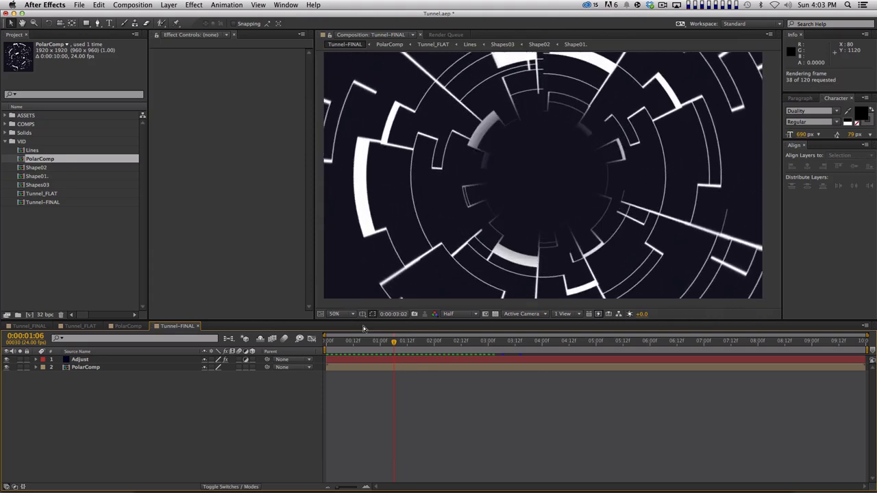
pyautogui.press('space')
pyautogui.press('space')
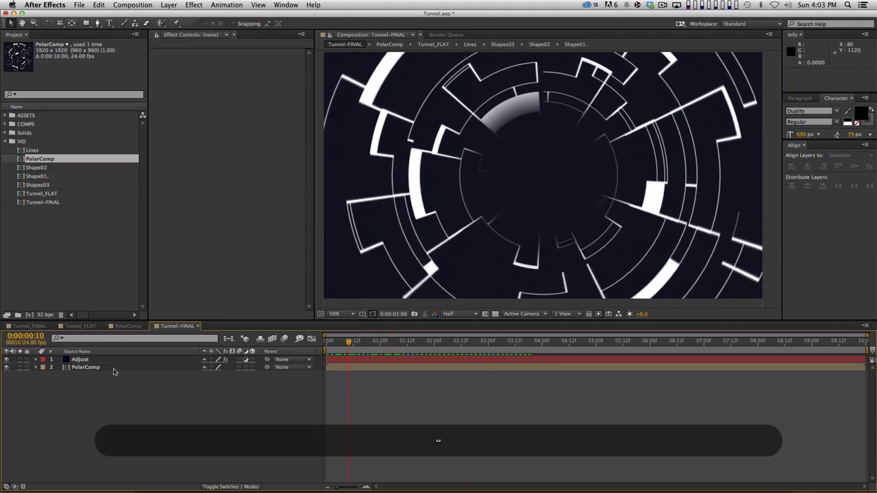
# Open the finished Tunnel_FINAL reference composition and RAM-preview it
pyautogui.click(33, 326)
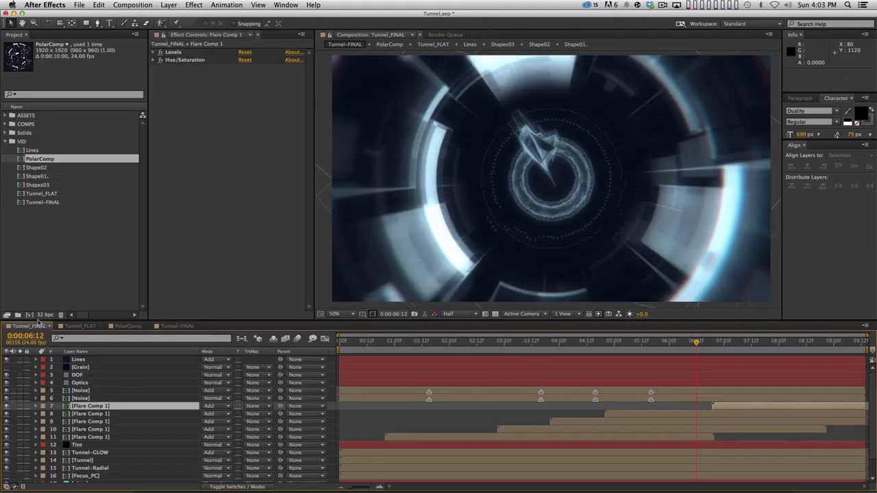
pyautogui.press('KP_0')
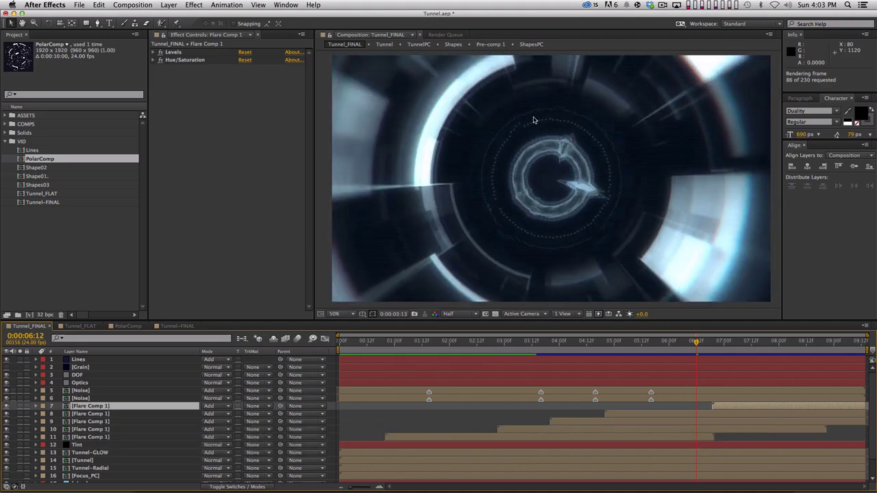
# Play the rendered preview of the Tunnel_FINAL reference, return to Tunnel-FINAL, and view it with the Adjust layer hidden
pyautogui.press('KP_0')
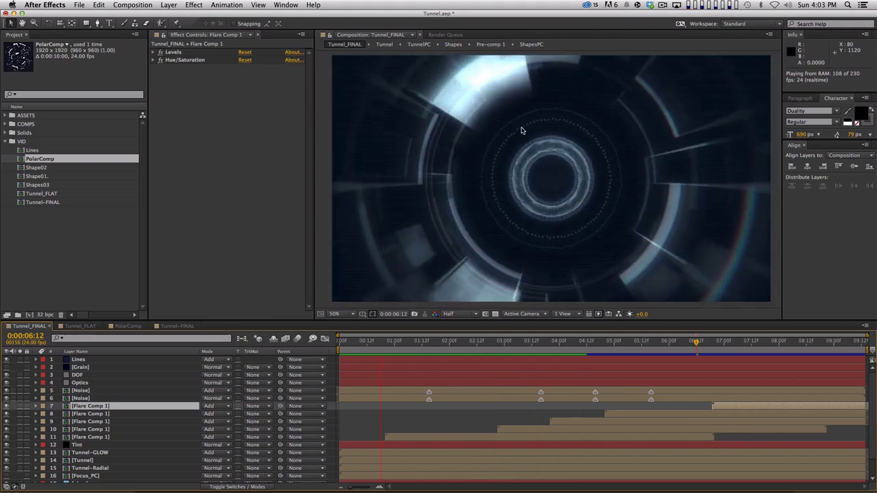
pyautogui.click(179, 326)
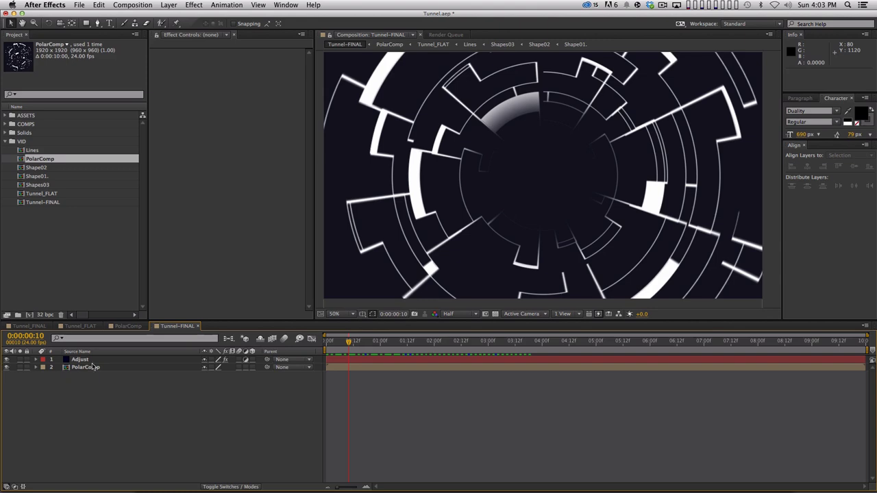
pyautogui.click(6, 360)
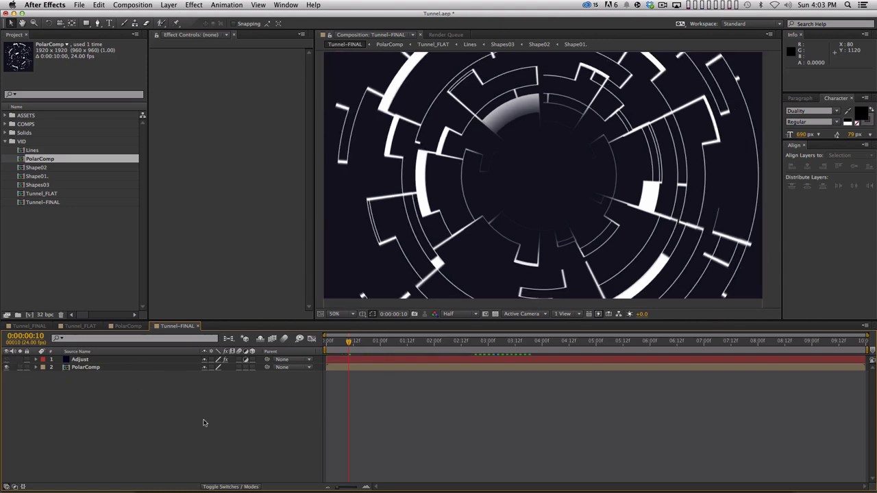
# Open PolarComp from Tunnel-FINAL, hide its Adjust layer, and collapse the properties of all its layers
pyautogui.doubleClick(62, 367)
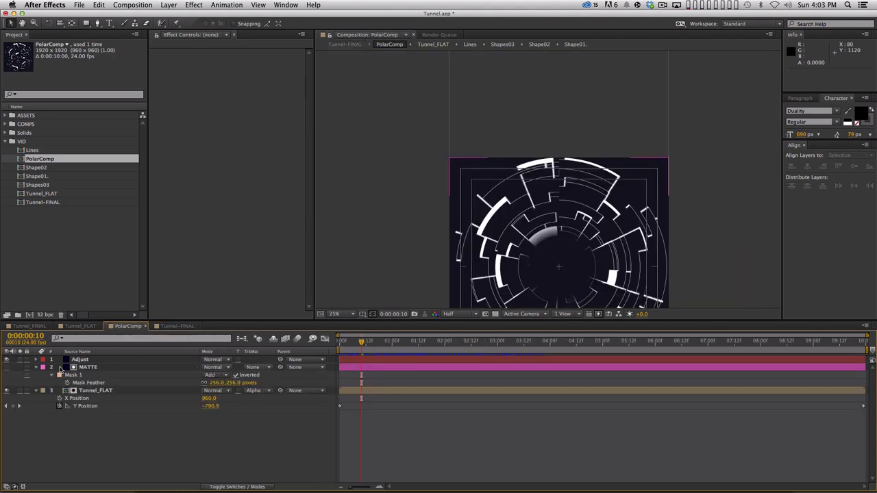
pyautogui.click(6, 360)
pyautogui.scroll(-5, 498, 288)
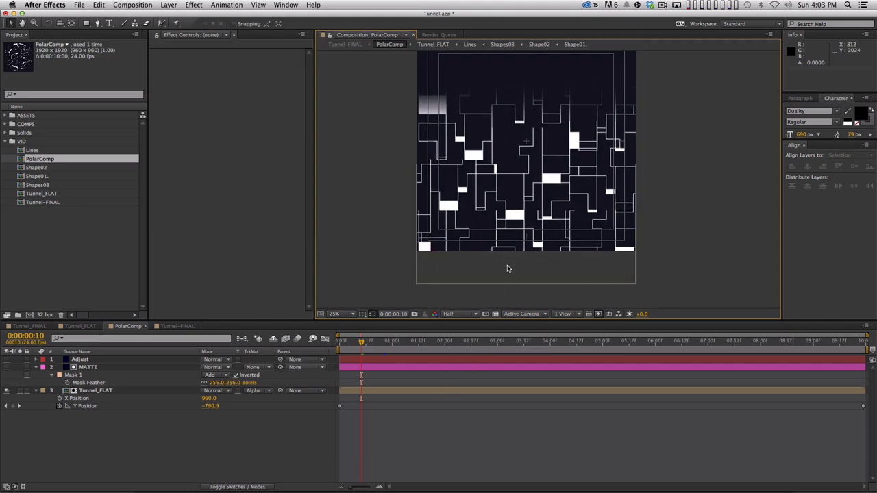
pyautogui.press('super+a')
pyautogui.press('shift+super+grave')
pyautogui.press('shift+super+grave')
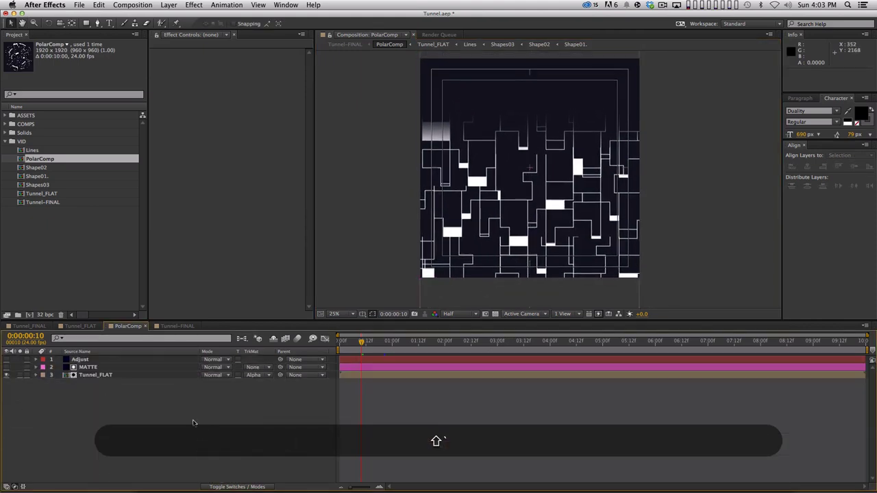
pyautogui.click(194, 422)
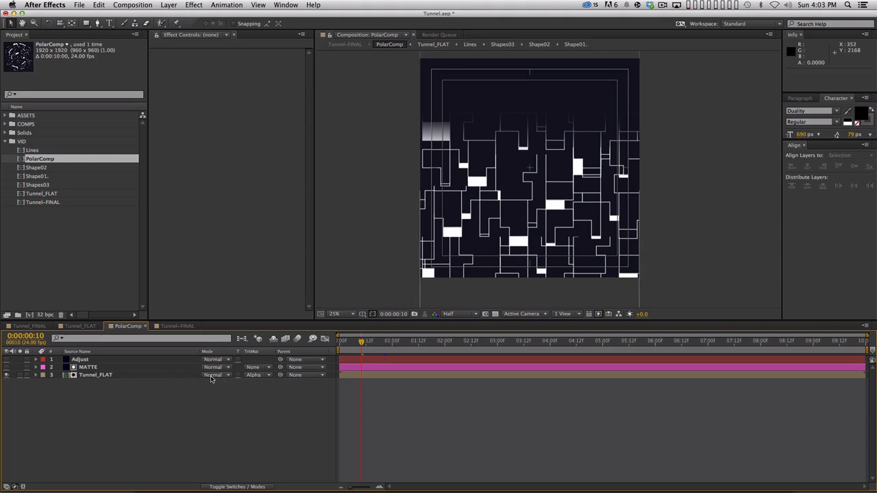
# Remove the alpha track matte from the Tunnel_FLAT layer
pyautogui.click(254, 375)
pyautogui.click(261, 385)
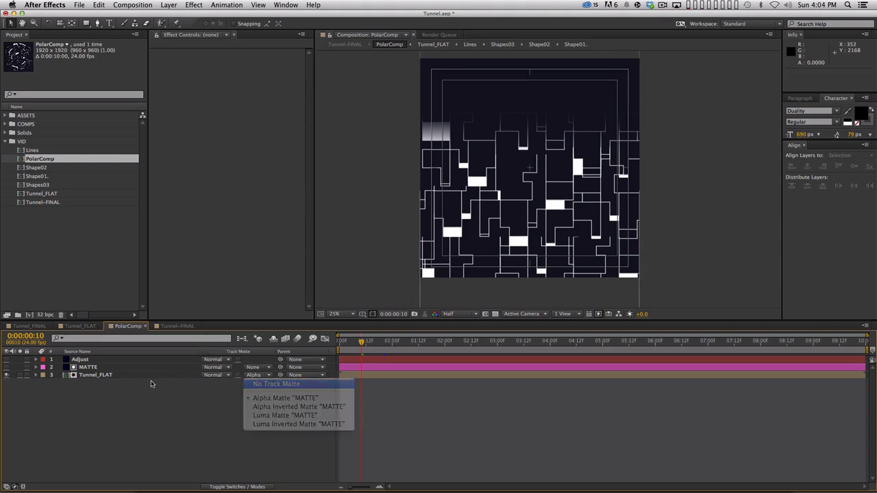
pyautogui.click(89, 376)
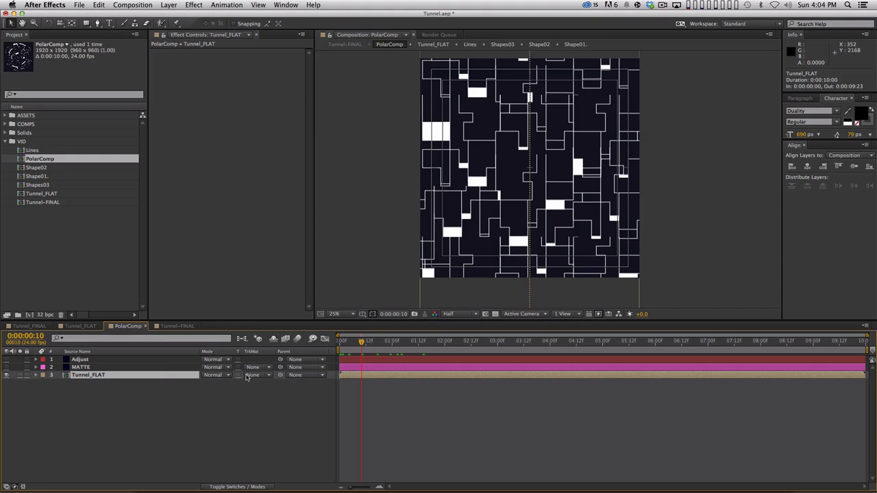
# Show the MATTE layer, reveal its mask, and set the layer's blending mode to Stencil Alpha
pyautogui.click(135, 369)
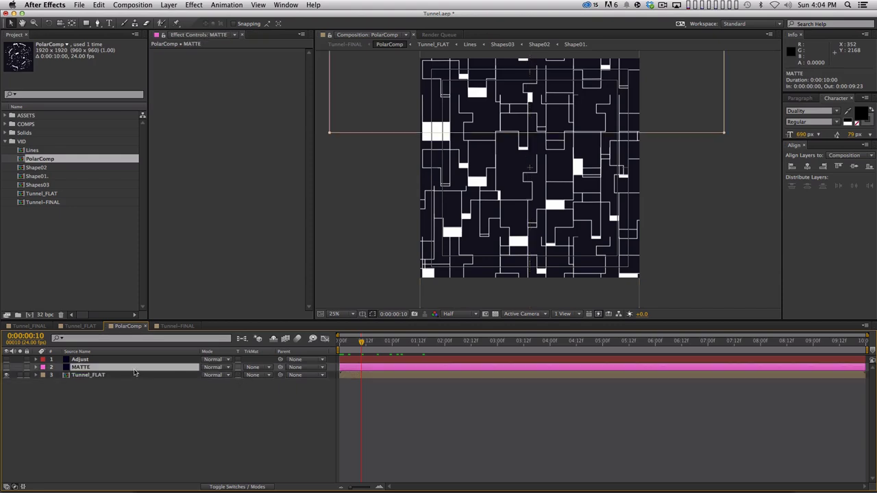
pyautogui.click(7, 367)
pyautogui.press('m')
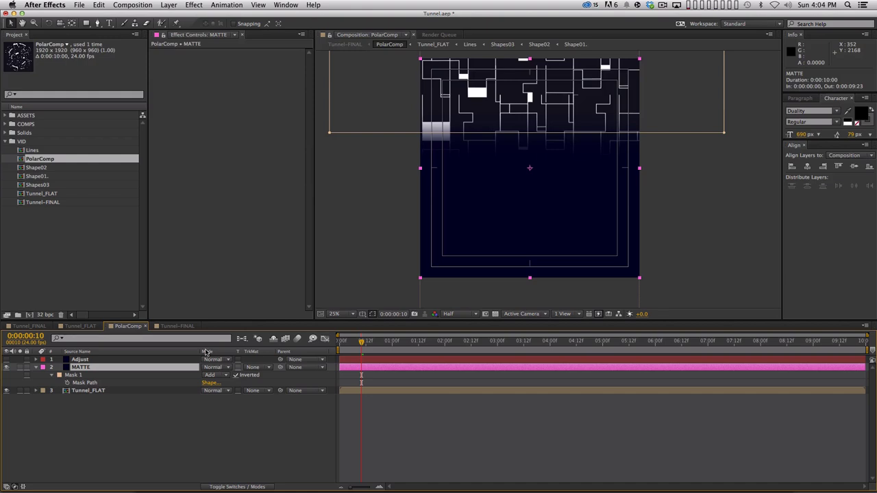
pyautogui.click(218, 369)
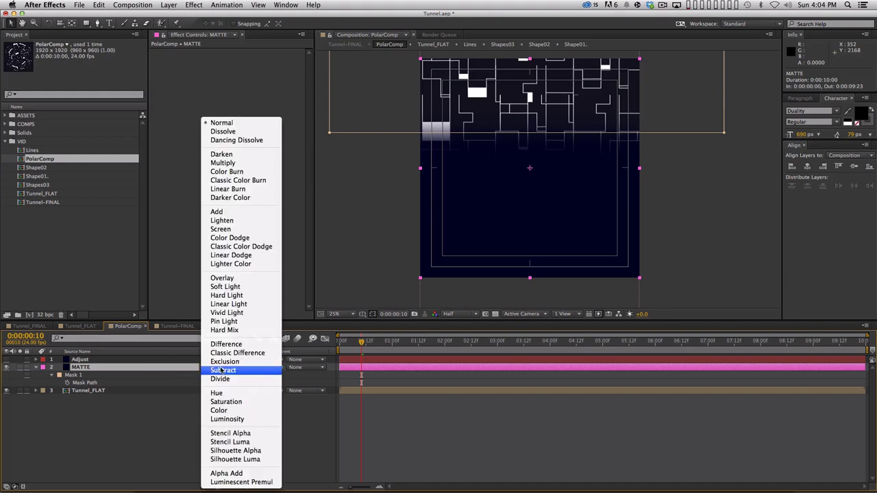
pyautogui.click(242, 432)
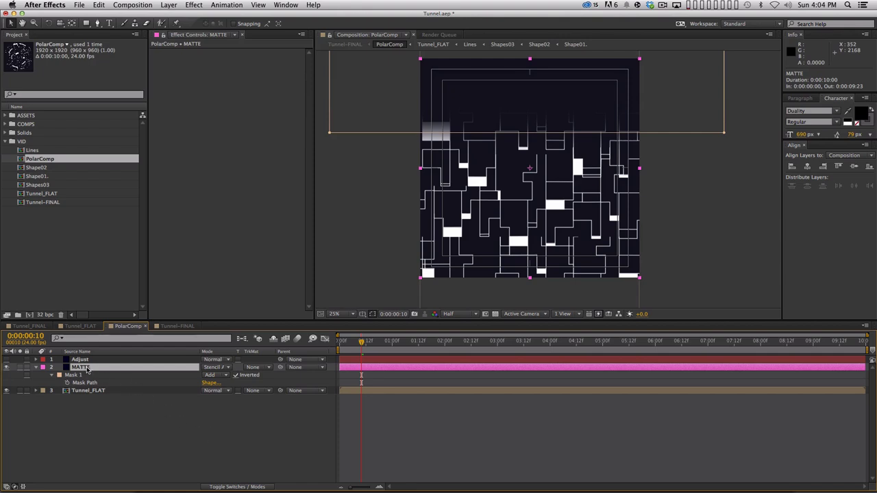
pyautogui.click(142, 437)
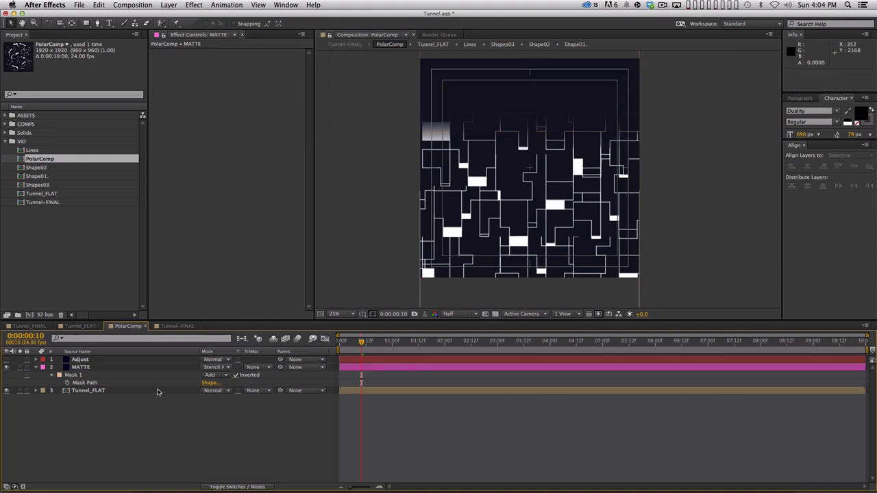
# Duplicate Tunnel_FLAT at the first frame, make the upper copy 3D, and set its Z Position to 1000
pyautogui.click(125, 393)
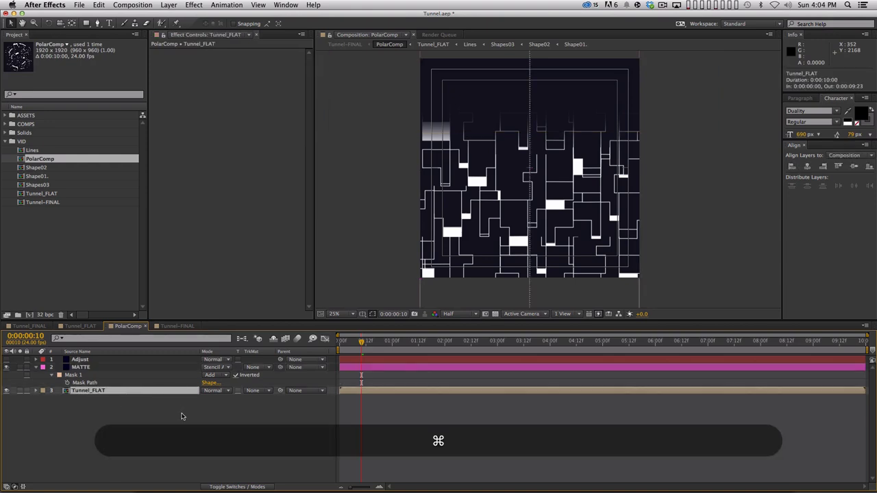
pyautogui.press('super+d')
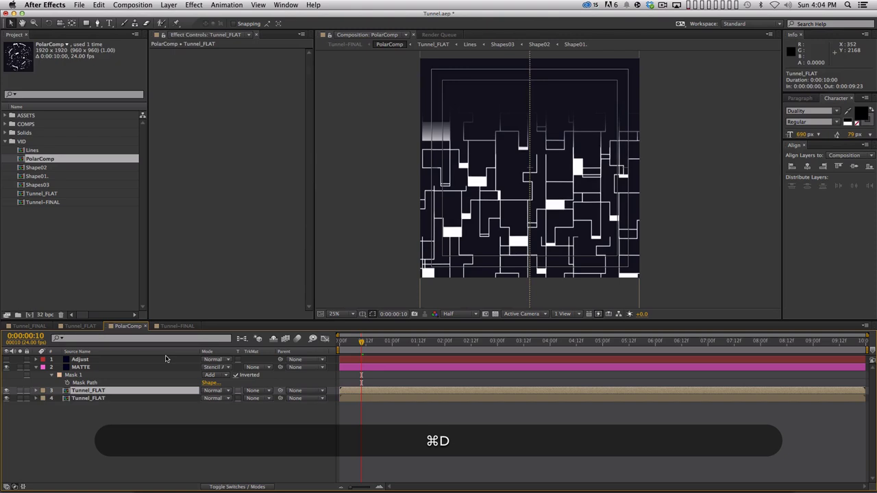
pyautogui.press('super+Home')
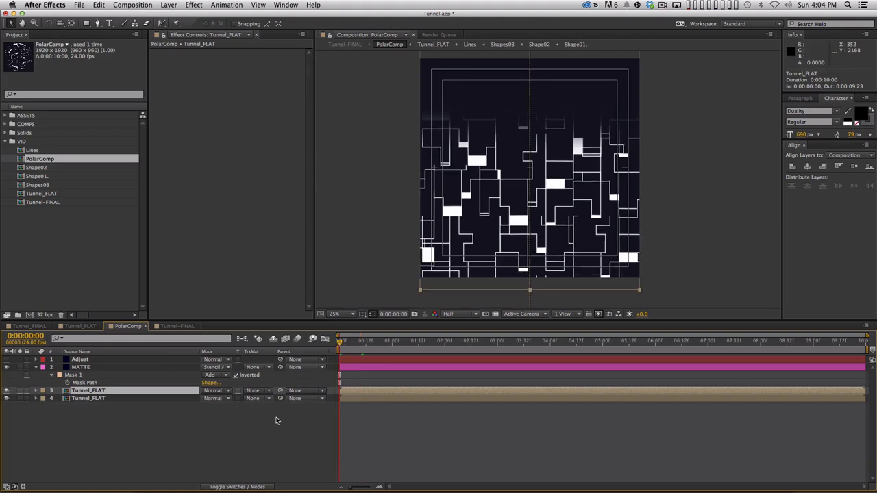
pyautogui.press('F4')
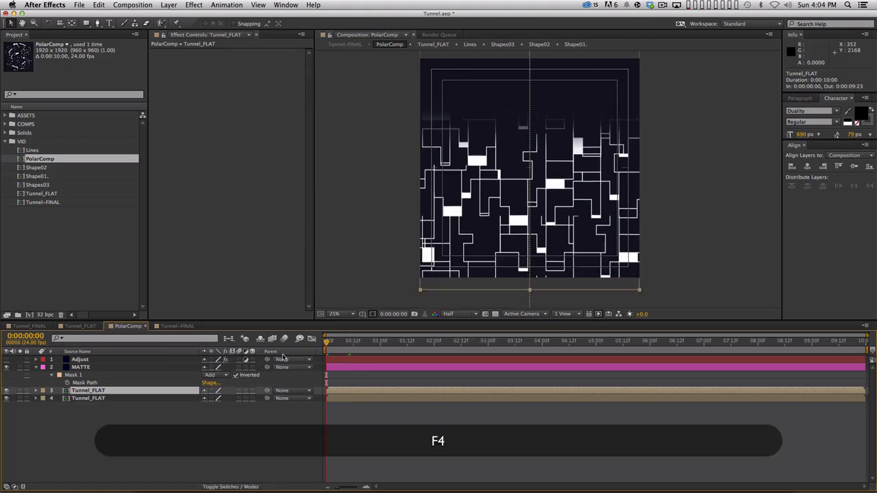
pyautogui.click(252, 391)
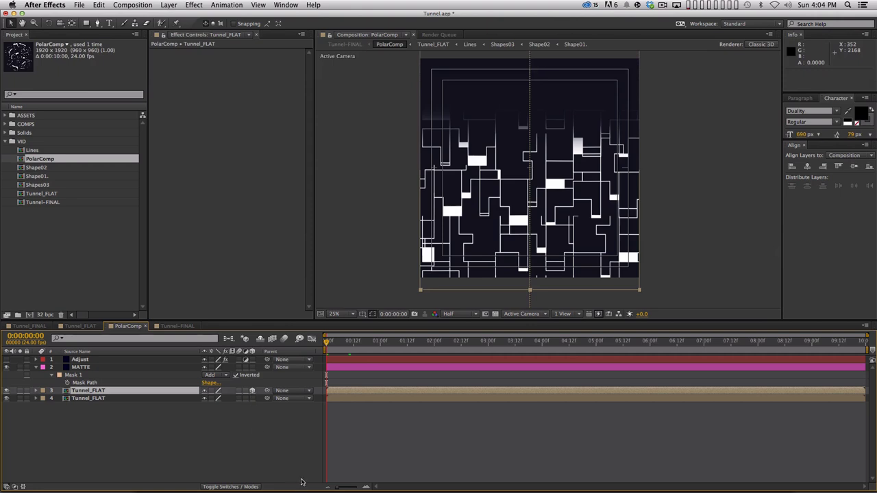
pyautogui.press('p')
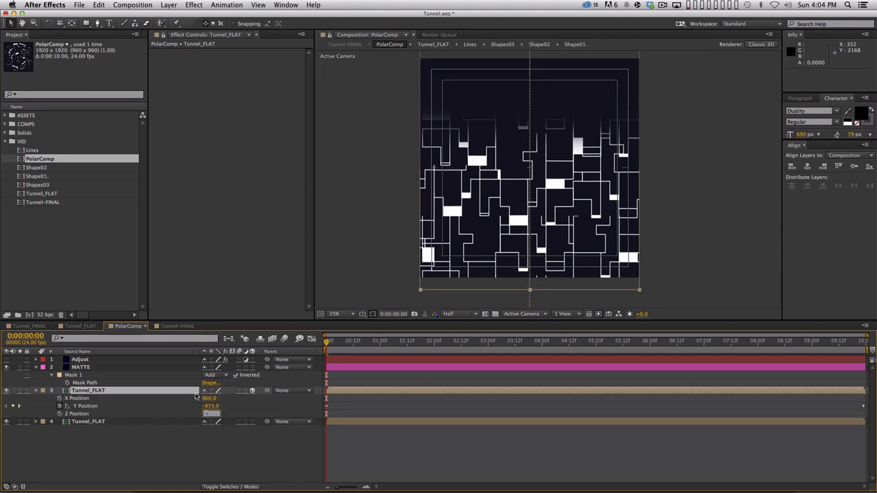
pyautogui.write('1000')
pyautogui.press('Return')
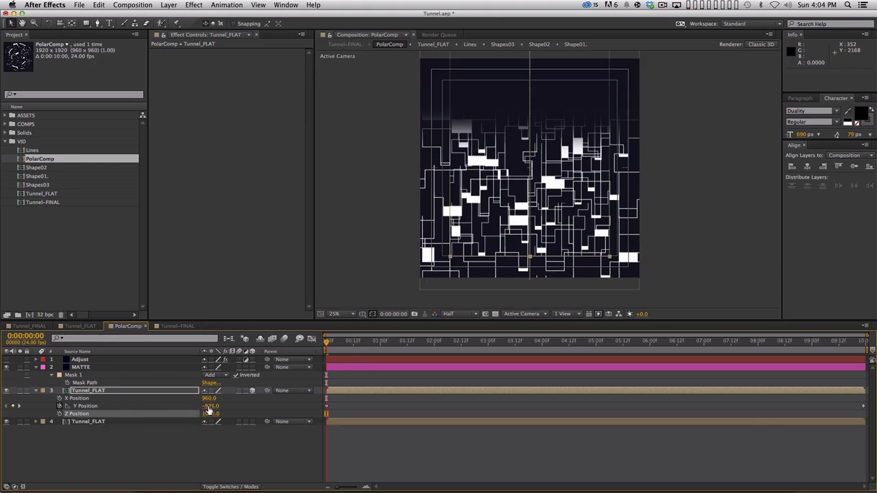
# Set the 3D copy's Y Position keyframe at the first frame to 27, play the motion, and return to the start
pyautogui.moveTo(213, 407); pyautogui.dragTo(636, 374)
pyautogui.press('space')
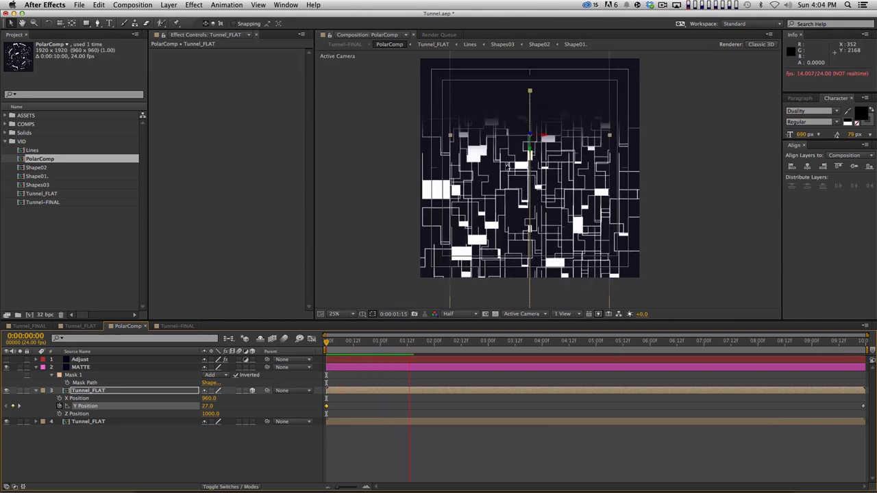
pyautogui.press('space')
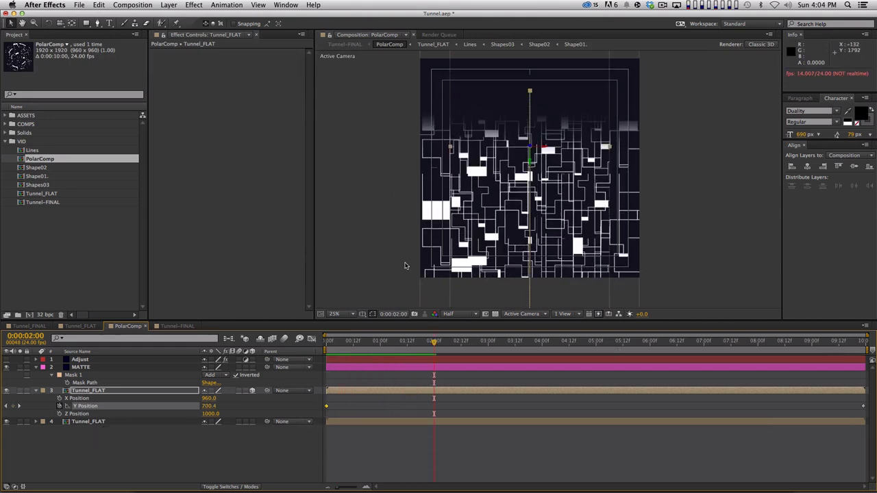
pyautogui.press('Home')
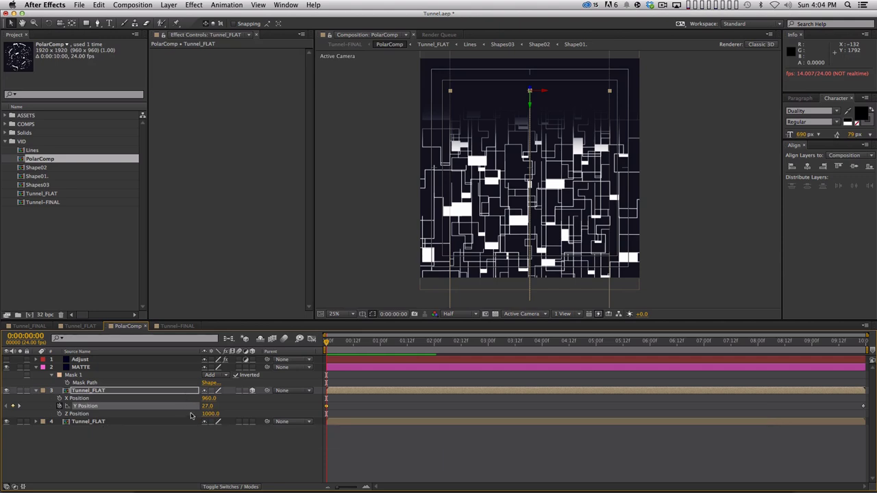
# Lower the 3D Tunnel_FLAT copy's Opacity to 50%
pyautogui.press('shift')
pyautogui.hotkey('shift', 't')
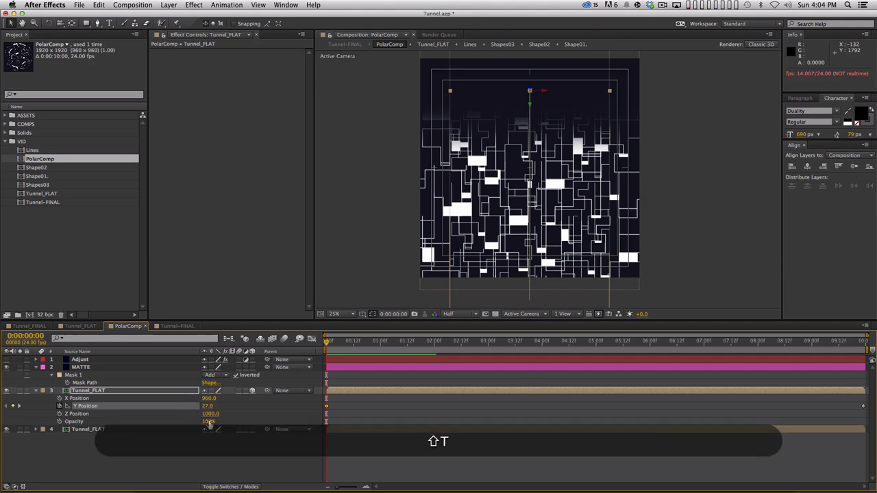
pyautogui.write('50')
pyautogui.press('Return')
pyautogui.click(137, 398)
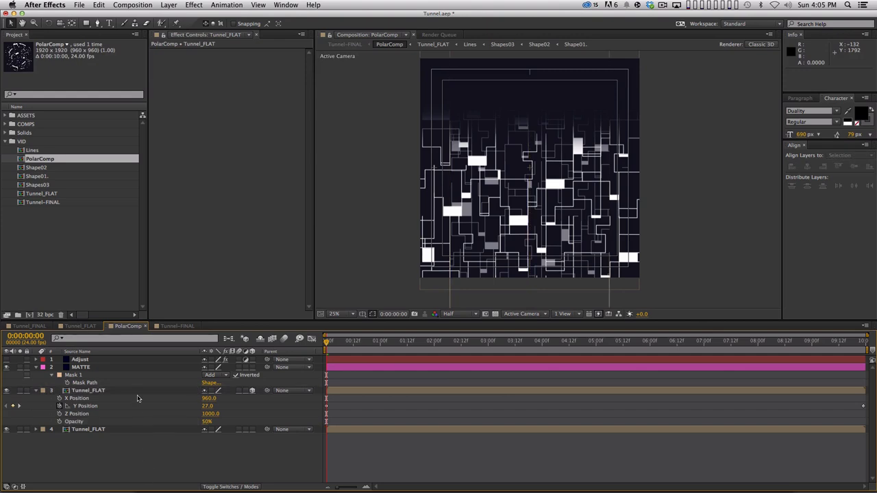
# Move the 3D Tunnel_FLAT copy sideways to X Position 73 and give it a green label
pyautogui.moveTo(208, 398); pyautogui.dragTo(155, 398)
pyautogui.click(89, 391)
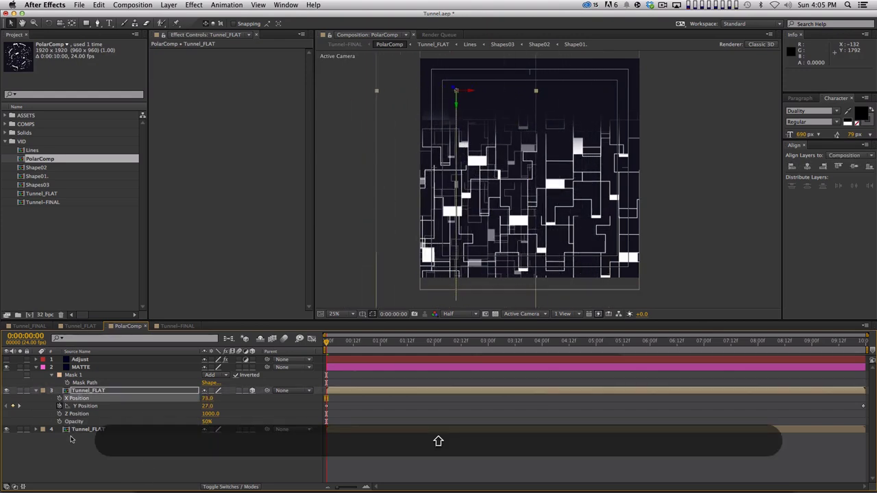
pyautogui.click(42, 391)
pyautogui.click(59, 420)
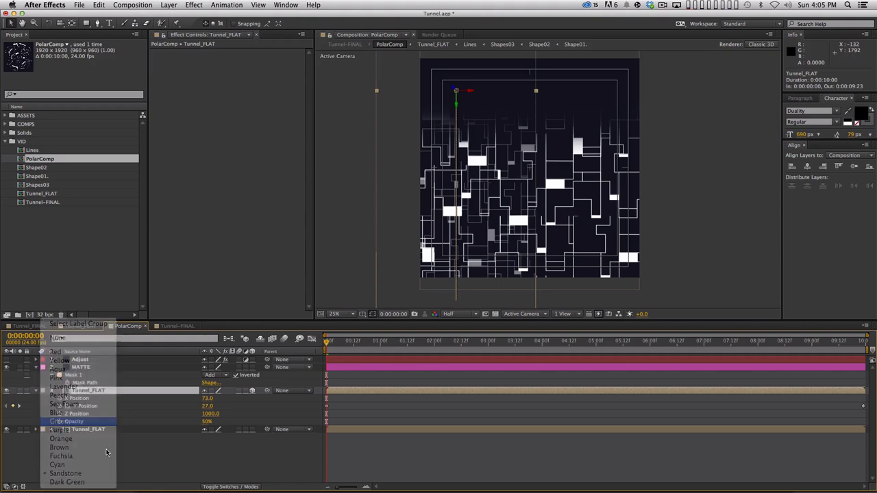
# Duplicate the green Tunnel_FLAT layer, set the new copy's X Position to 1973, and RAM-preview PolarComp
pyautogui.press('super+d')
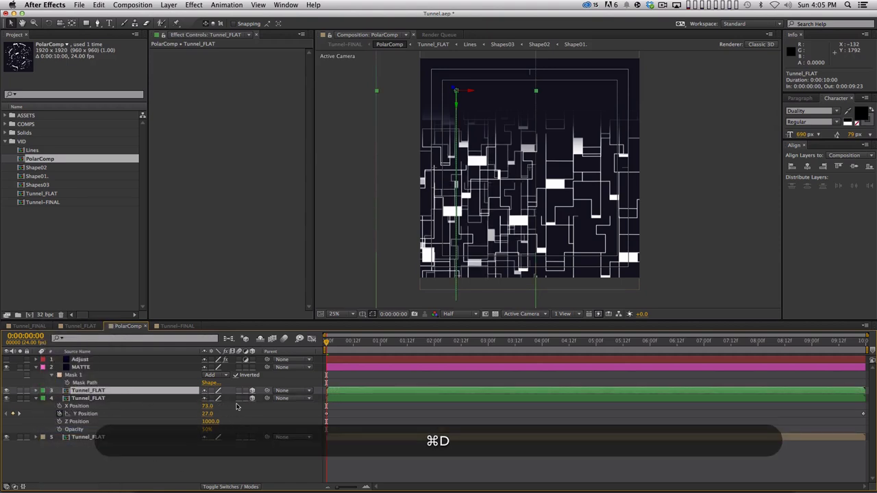
pyautogui.press('p')
pyautogui.moveTo(204, 402); pyautogui.dragTo(132, 408)
pyautogui.press('Return')
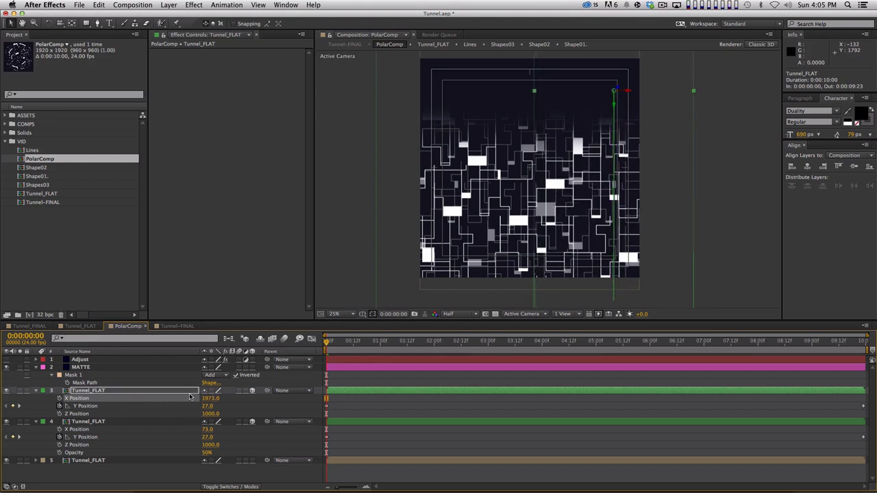
pyautogui.press('KP_0')
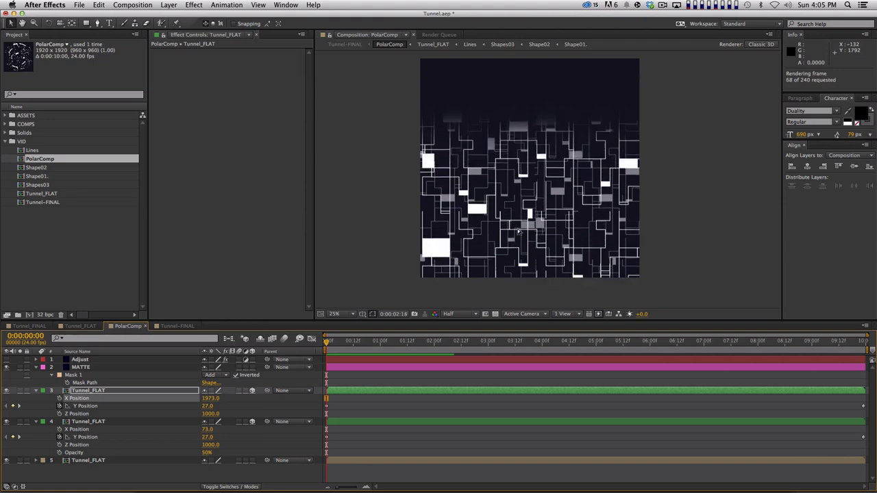
pyautogui.press('space')
# Show PolarComp's Adjust layer again and RAM-preview the layered tunnel in Tunnel-FINAL
pyautogui.click(175, 324)
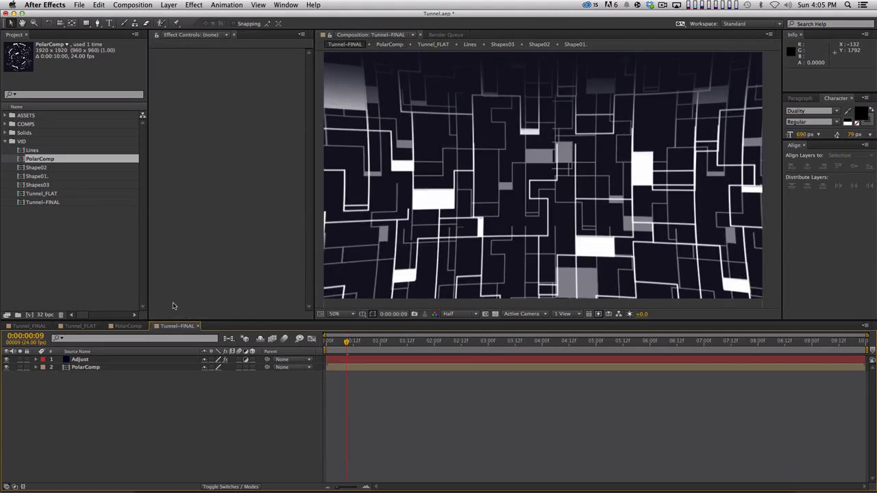
pyautogui.click(128, 326)
pyautogui.click(7, 359)
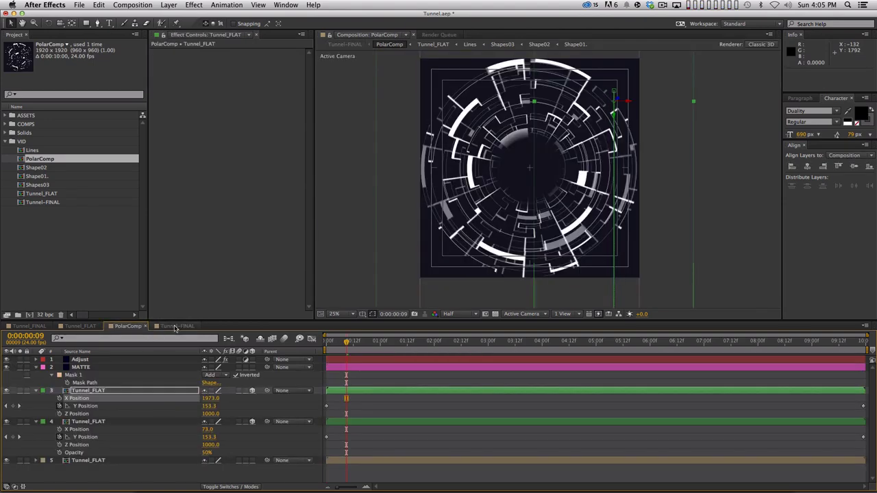
pyautogui.click(176, 326)
pyautogui.press('0')
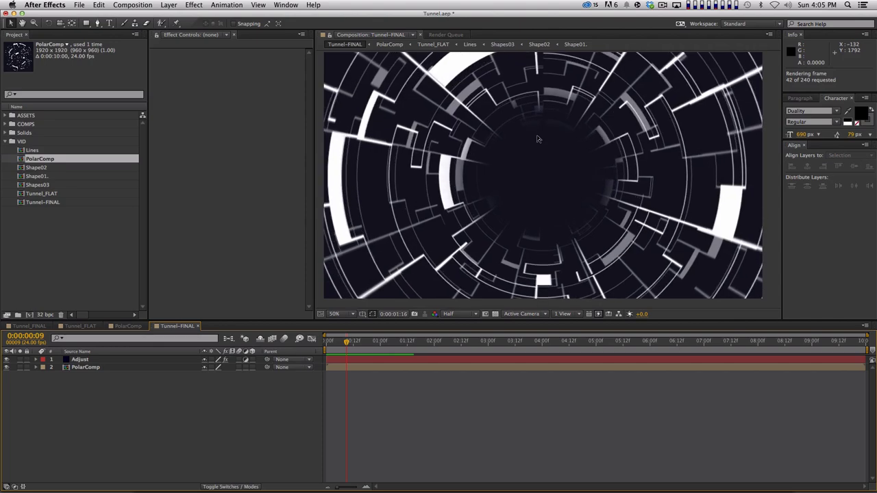
pyautogui.press('space')
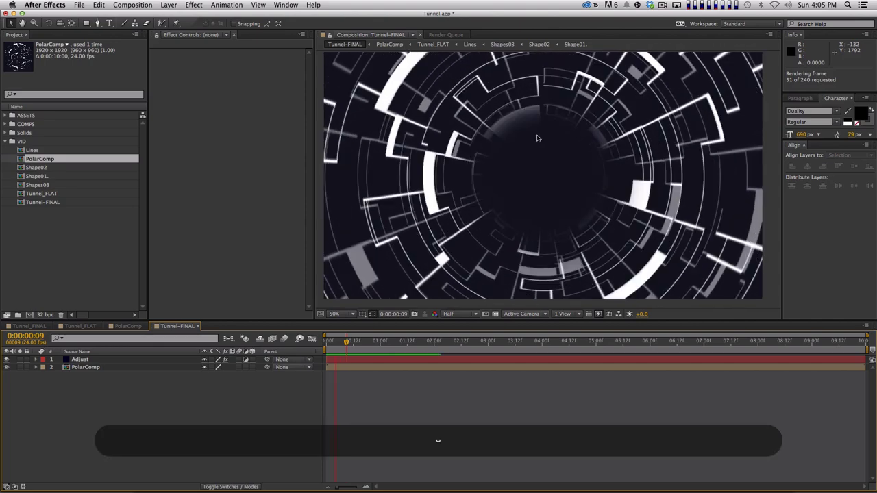
# Collapse the expanded properties of all layers in PolarComp and leave every layer deselected
pyautogui.press('space')
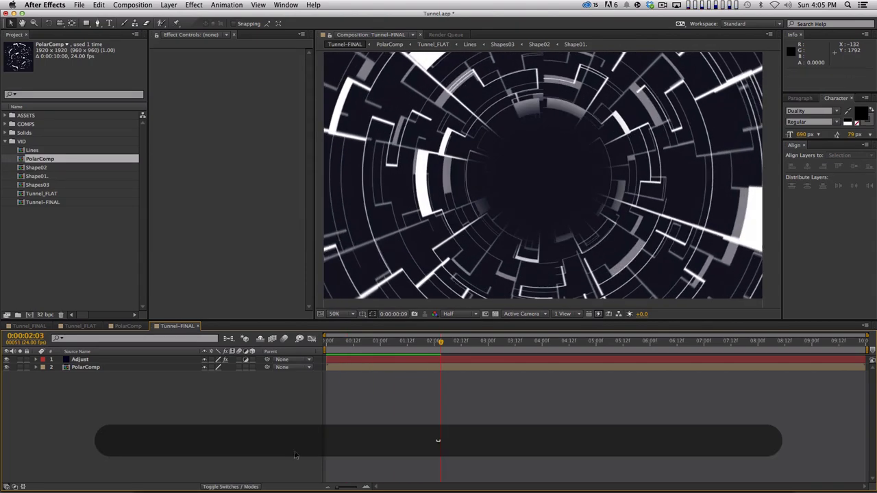
pyautogui.click(128, 326)
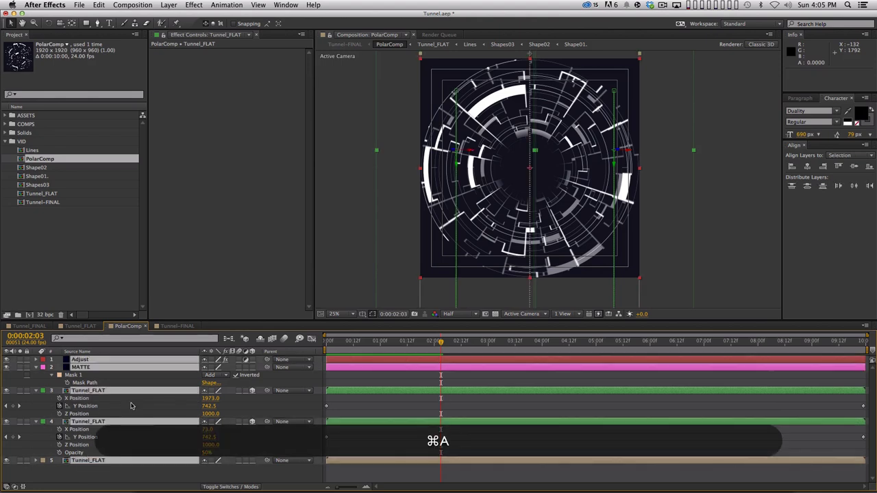
pyautogui.press('super+a')
pyautogui.hotkey('shift', '`')
pyautogui.click(522, 95)
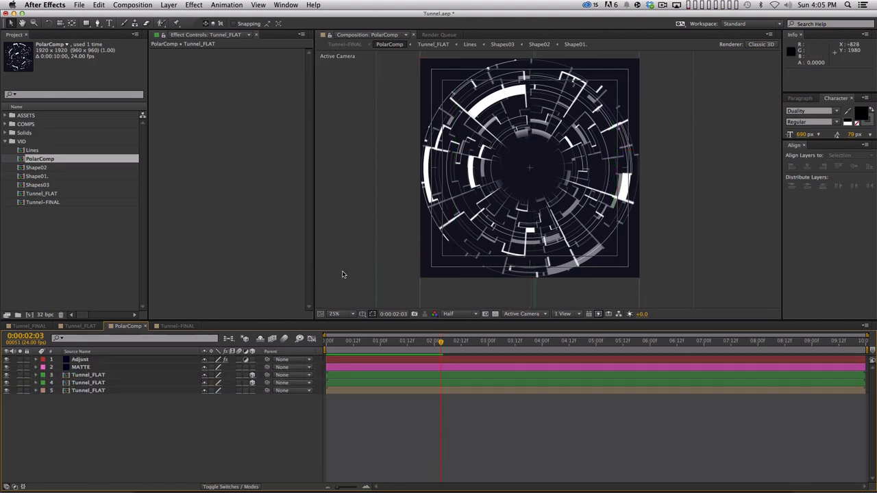
# RAM-preview the Tunnel_FINAL reference composition to examine how its tunnel moves
pyautogui.click(29, 326)
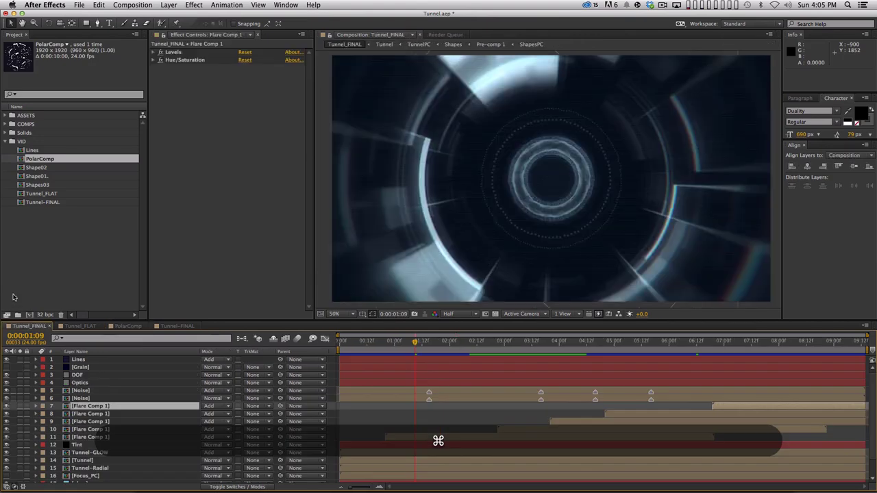
pyautogui.press('KP_0')
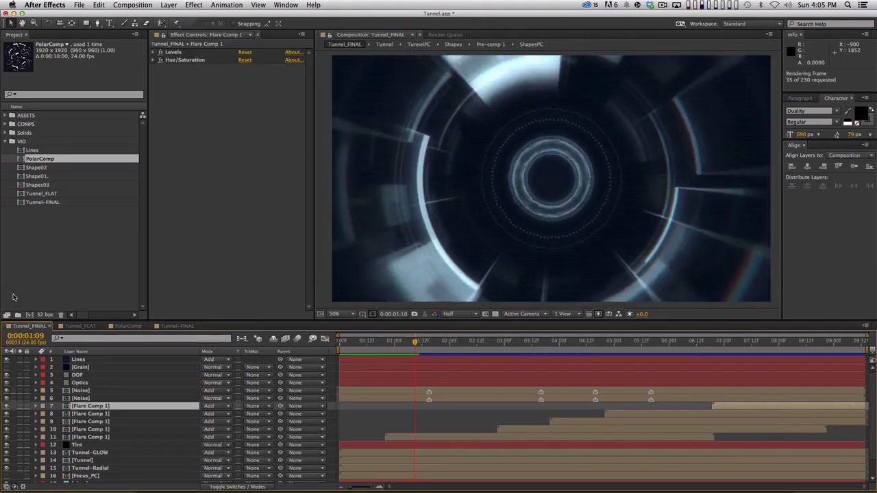
pyautogui.press('space')
# Try rotating the PolarComp layer in Tunnel-FINAL through its Rotation property, and undo the rotation
pyautogui.click(175, 326)
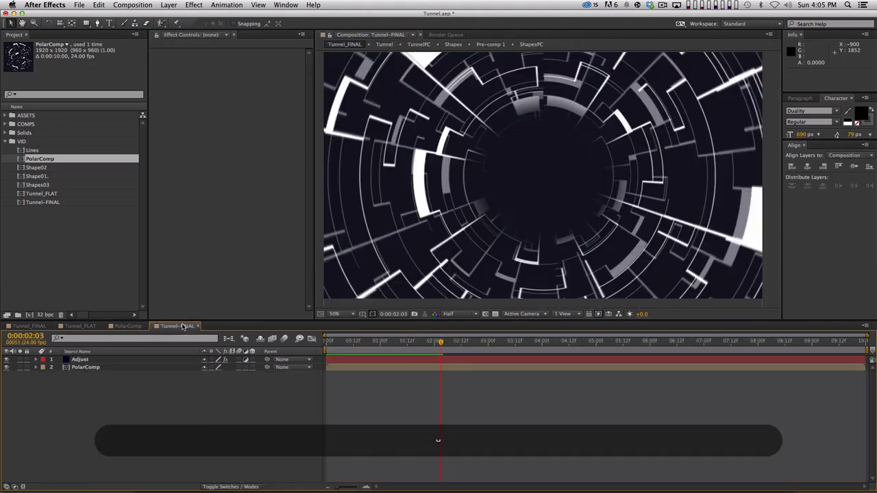
pyautogui.click(127, 371)
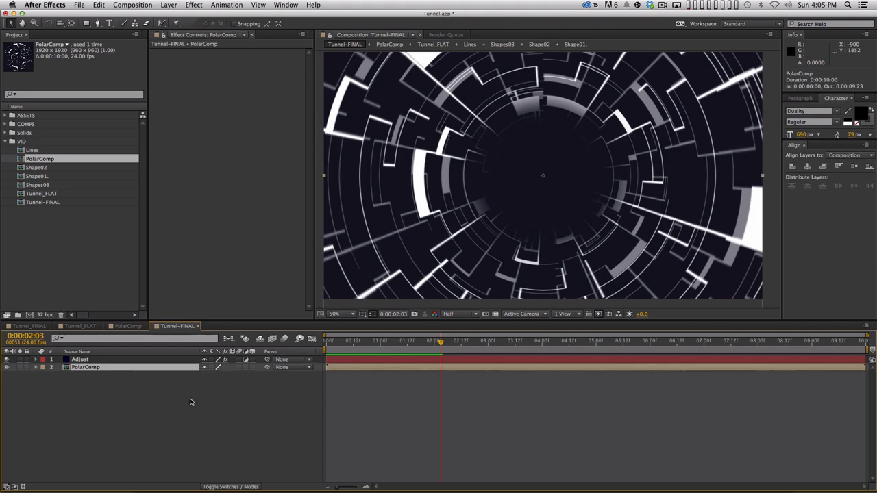
pyautogui.press('r')
pyautogui.click(59, 374)
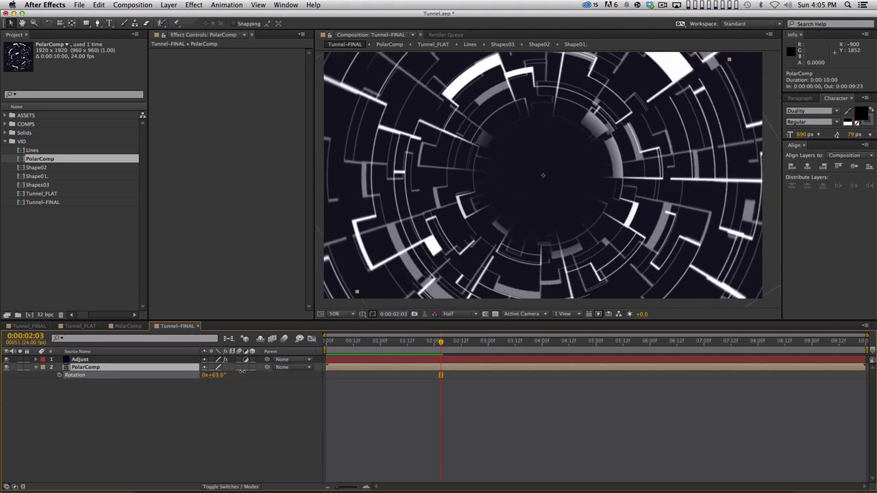
pyautogui.moveTo(209, 374); pyautogui.dragTo(218, 395)
pyautogui.press('super+z')
# Add a Transform effect to PolarComp's Adjust layer, try its Rotation at 10°, and undo that rotation
pyautogui.click(128, 326)
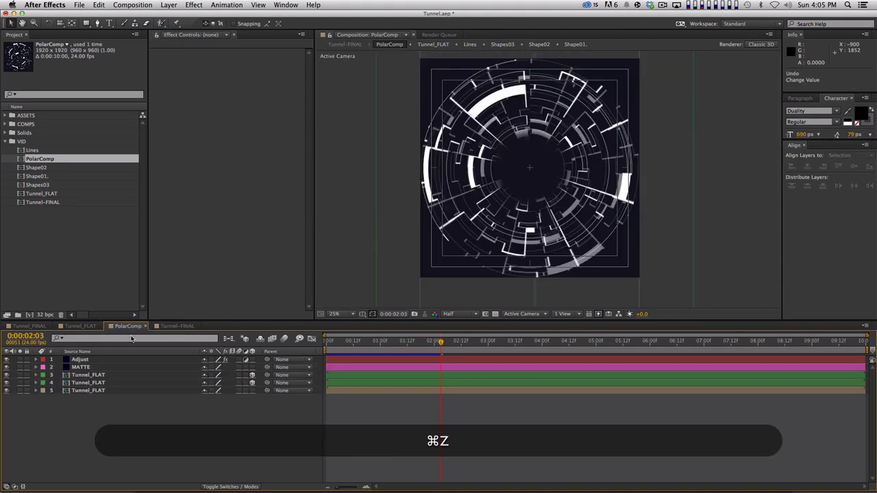
pyautogui.click(104, 360)
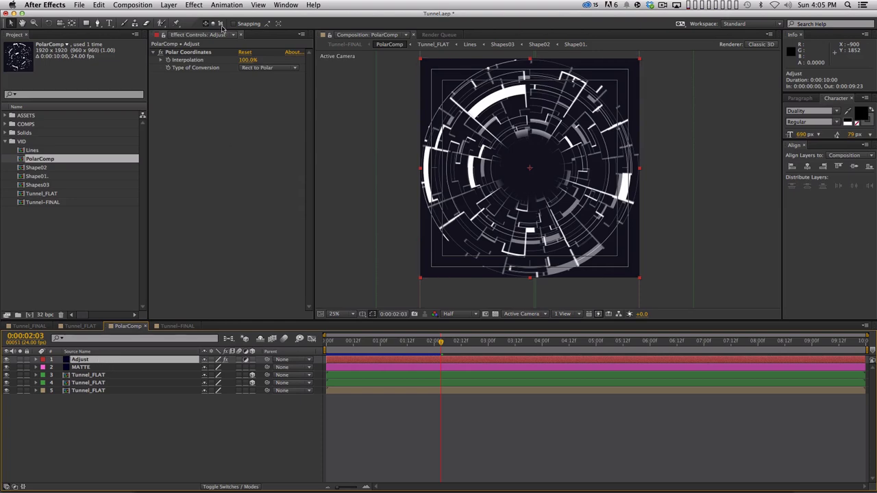
pyautogui.click(194, 5)
pyautogui.moveTo(214, 101)
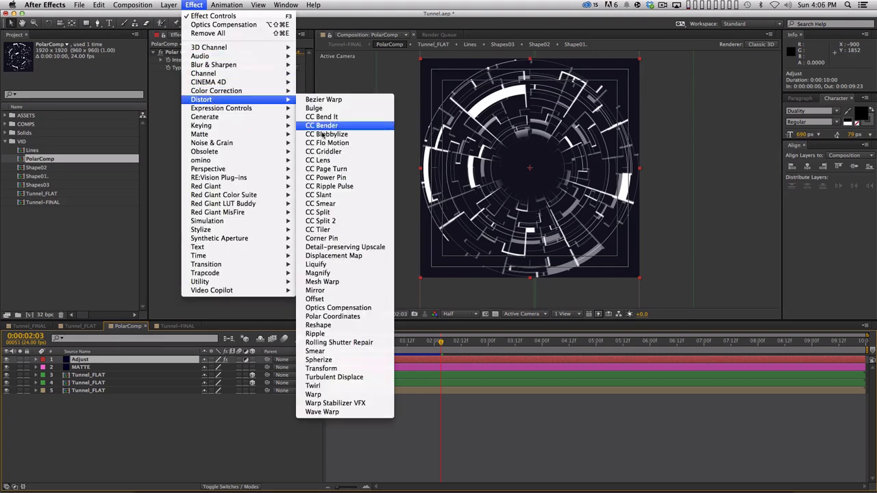
pyautogui.click(322, 368)
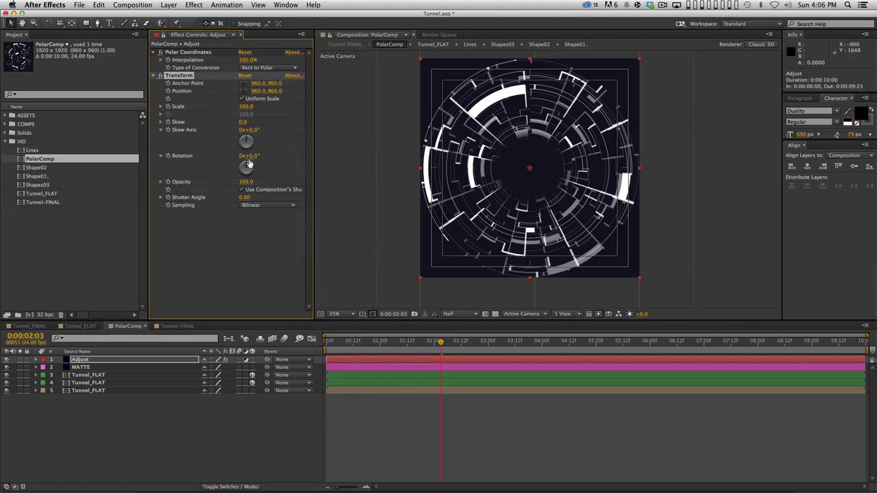
pyautogui.moveTo(252, 156); pyautogui.dragTo(224, 212)
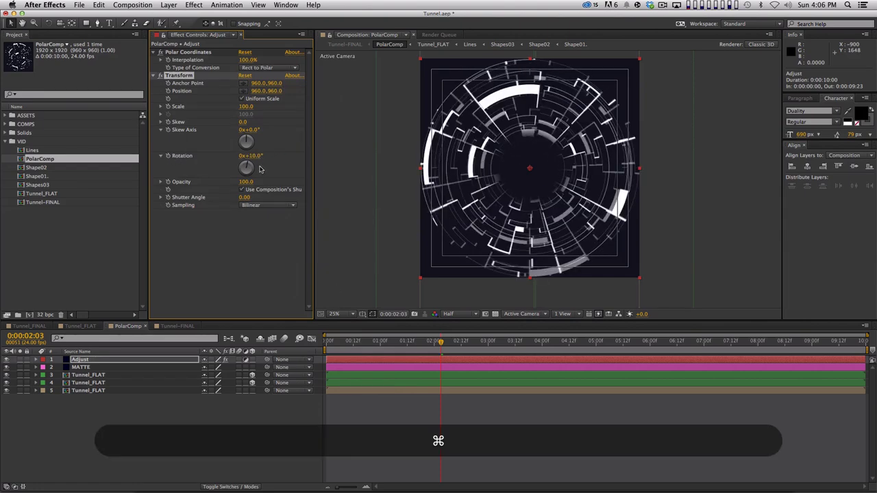
pyautogui.press('super+z')
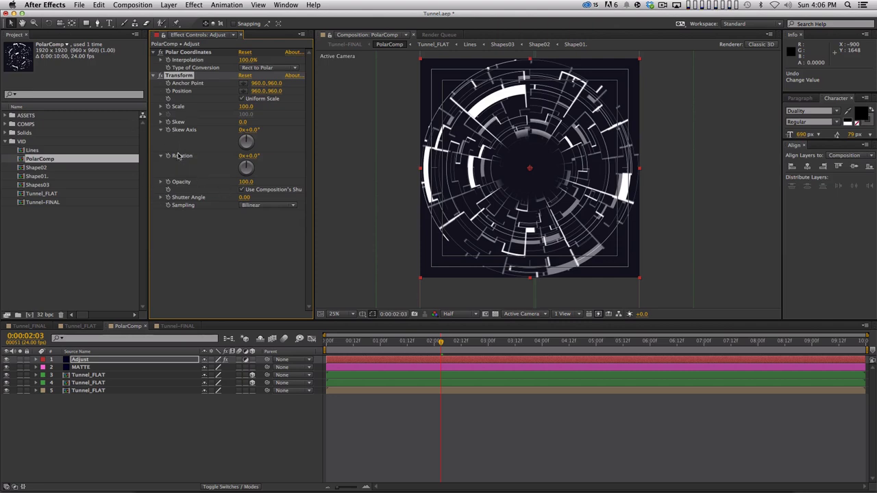
# Add the expression time*50 to the Transform effect's Rotation on the Adjust layer and RAM-preview PolarComp
pyautogui.press('alt')
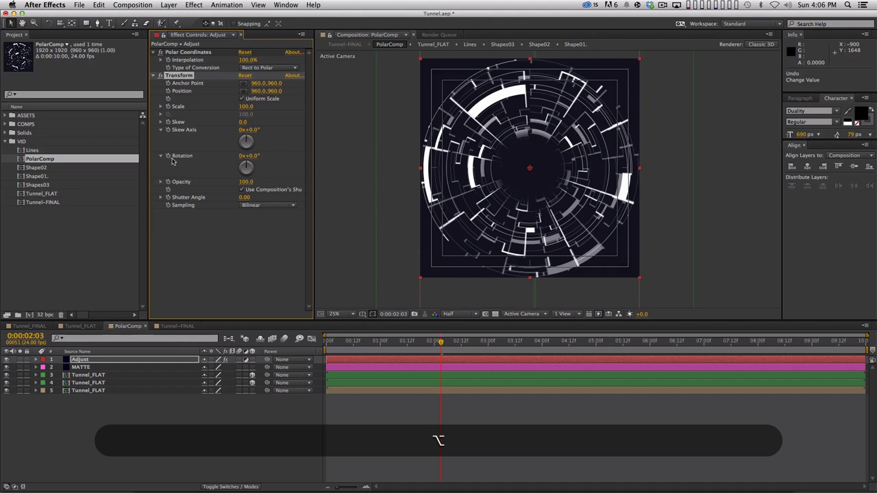
pyautogui.keyDown('alt'); pyautogui.click(168, 156); pyautogui.keyUp('alt')
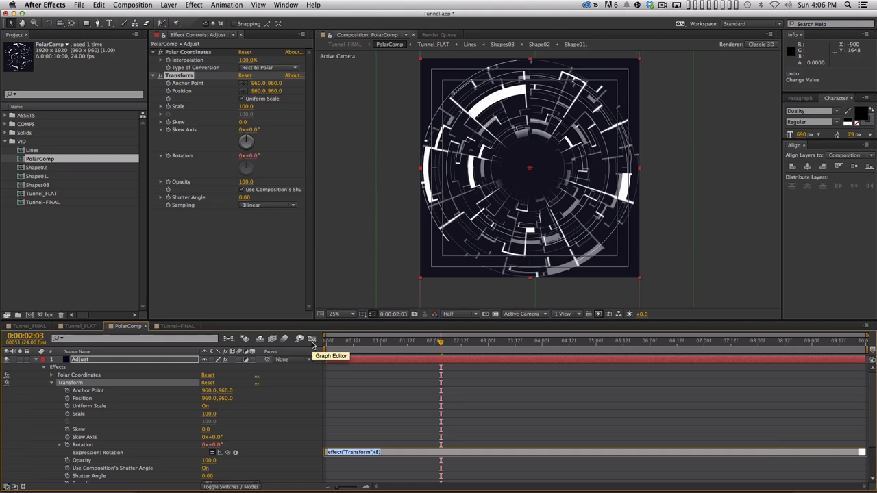
pyautogui.write('time*')
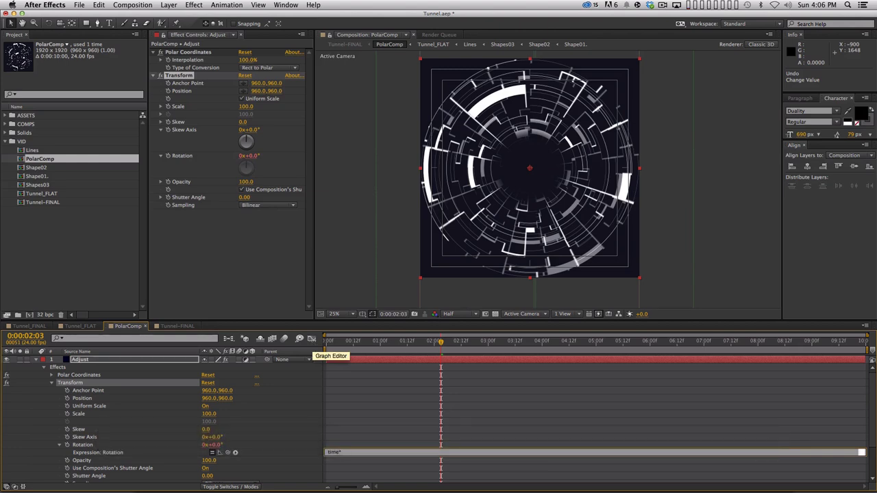
pyautogui.write('50')
pyautogui.press('KP_Enter')
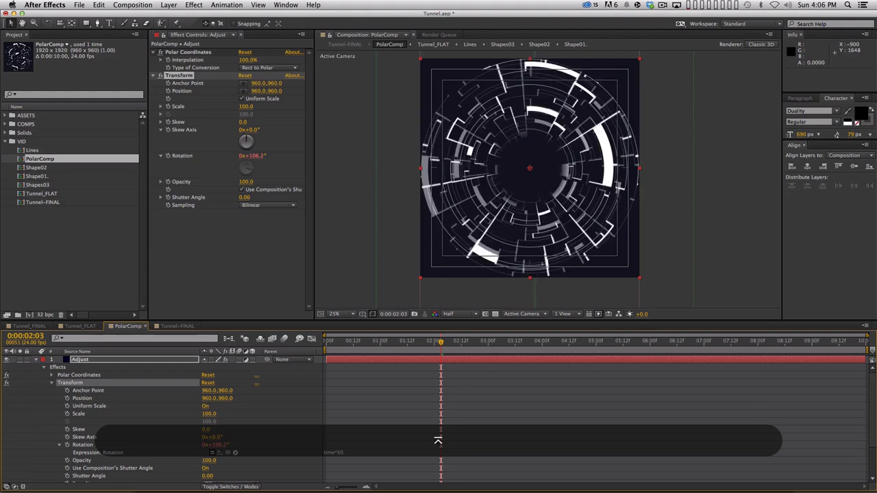
pyautogui.press('KP_0')
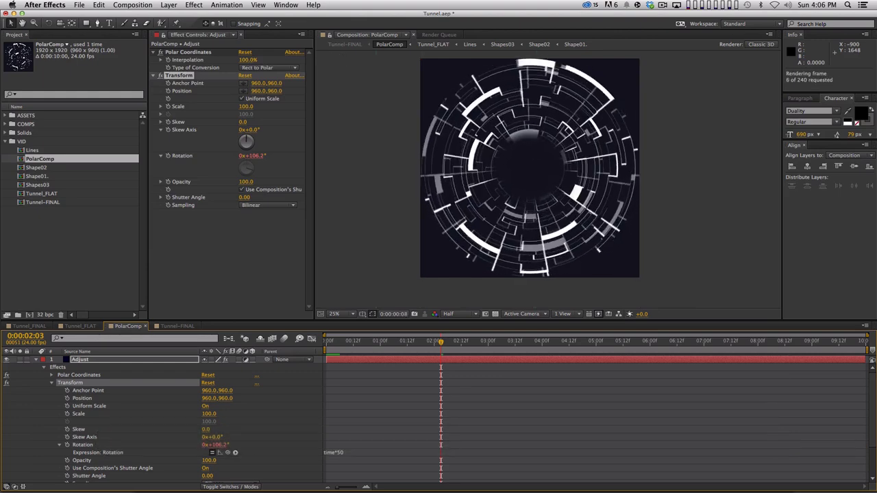
pyautogui.press('space')
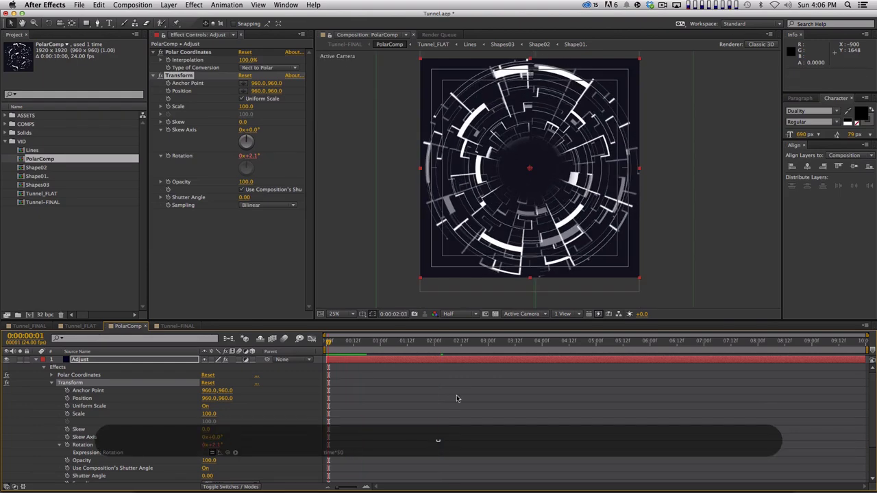
# Change the Rotation expression to time*15 and RAM-preview the slower spin in PolarComp
pyautogui.click(342, 452)
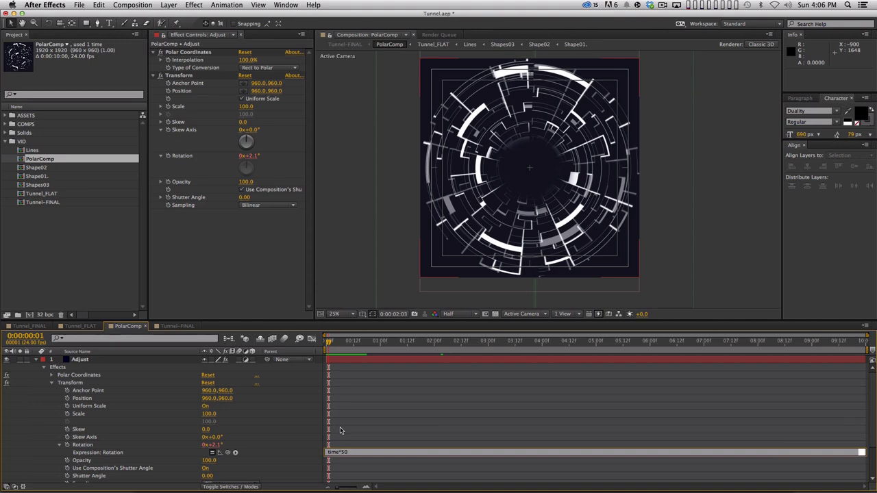
pyautogui.press('BackSpace')
pyautogui.press('BackSpace')
pyautogui.write('15')
pyautogui.press('KP_Enter')
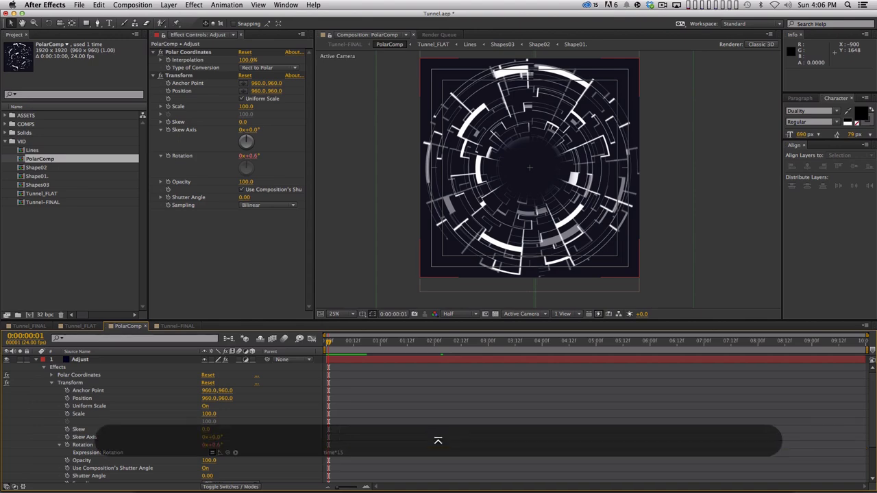
pyautogui.press('KP_0')
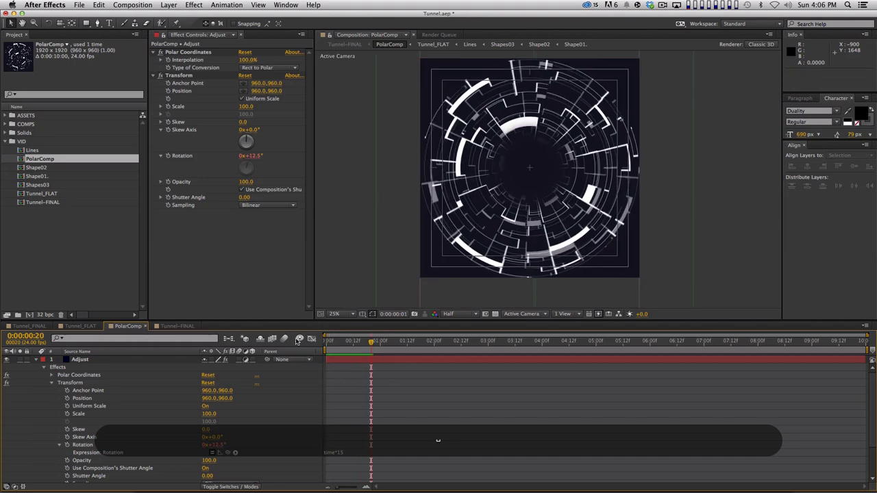
# Close the PolarComp timeline and RAM-preview the rotating tunnel in Tunnel-FINAL
pyautogui.press('super+w')
pyautogui.press('KP_0')
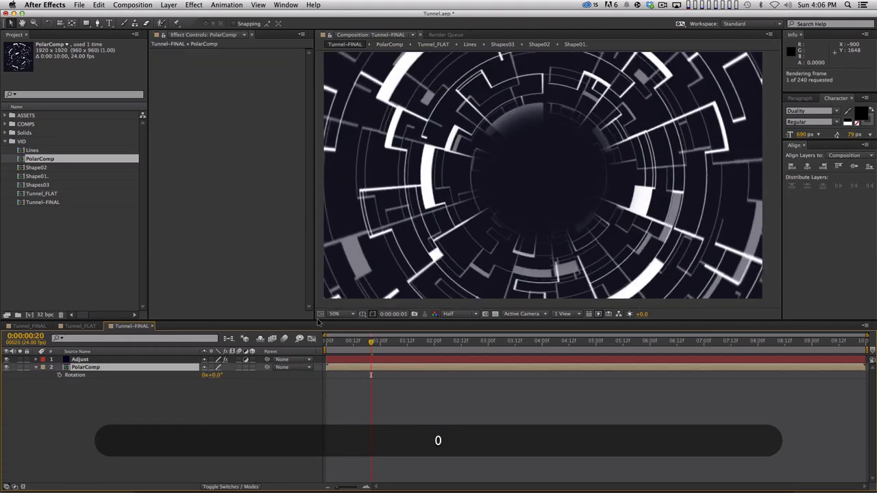
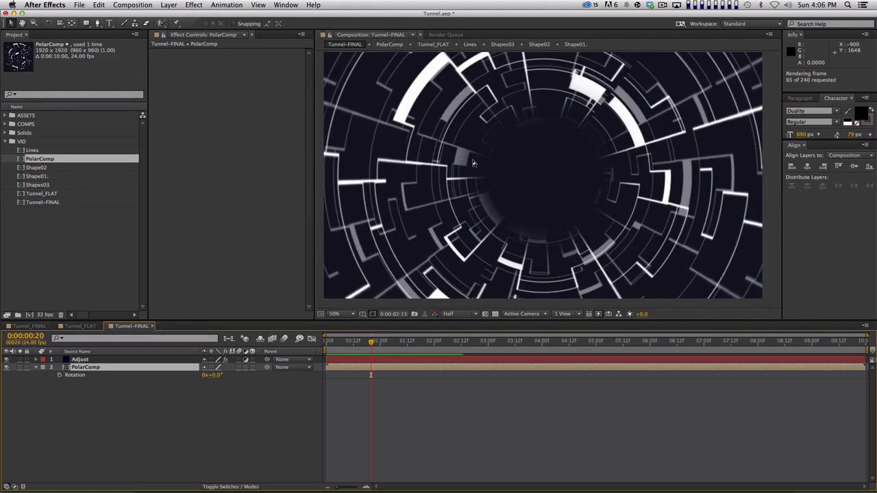
pyautogui.press('space')
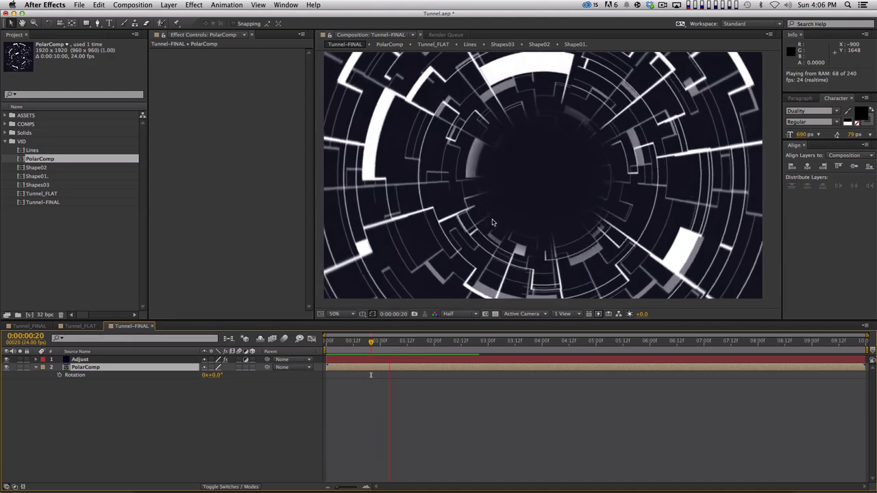
# Reopen PolarComp from Tunnel-FINAL, collapse its layer properties, and hide the Adjust layer
pyautogui.click(154, 408)
pyautogui.doubleClick(113, 366)
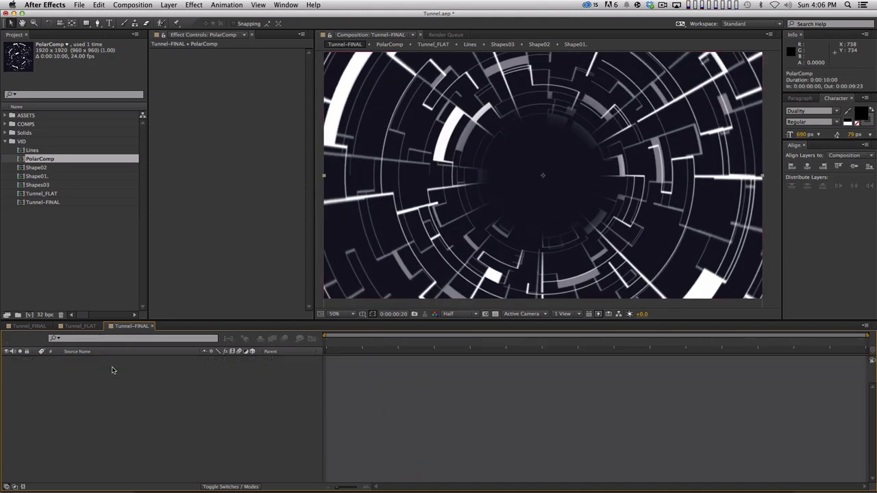
pyautogui.press('shift+super+grave')
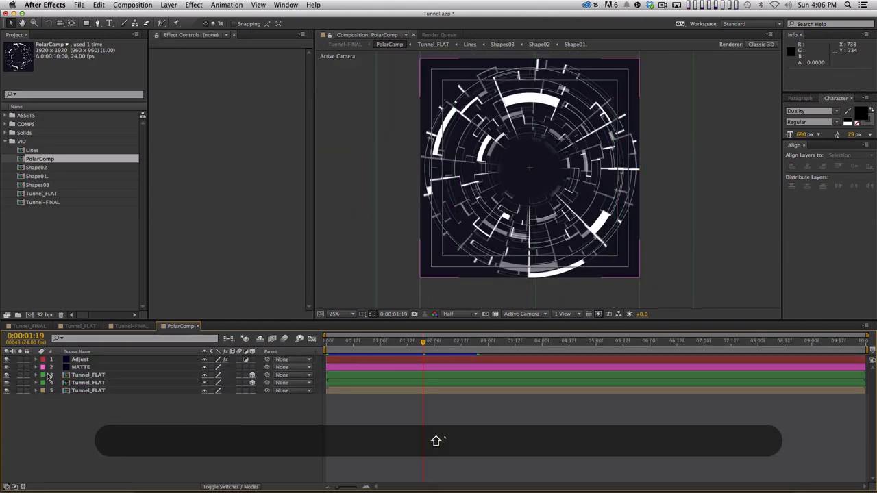
pyautogui.click(6, 359)
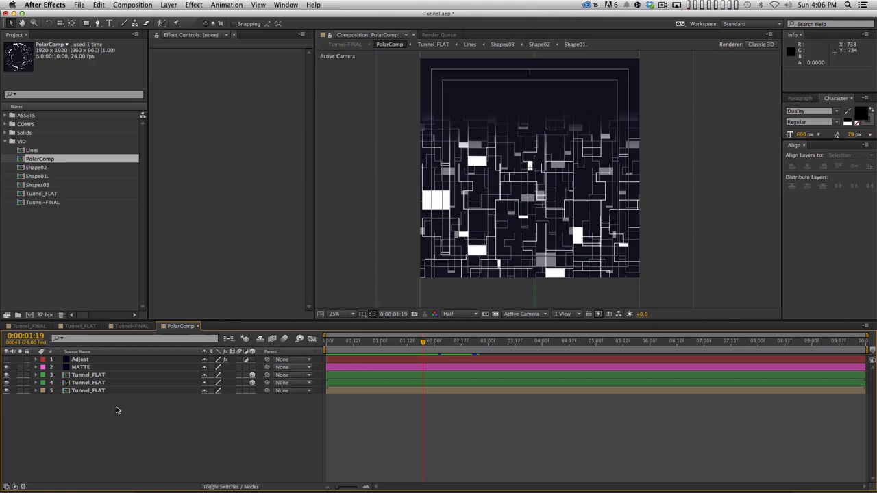
# Duplicate the upper green Tunnel_FLAT layer and give the new copy a purple label
pyautogui.click(119, 376)
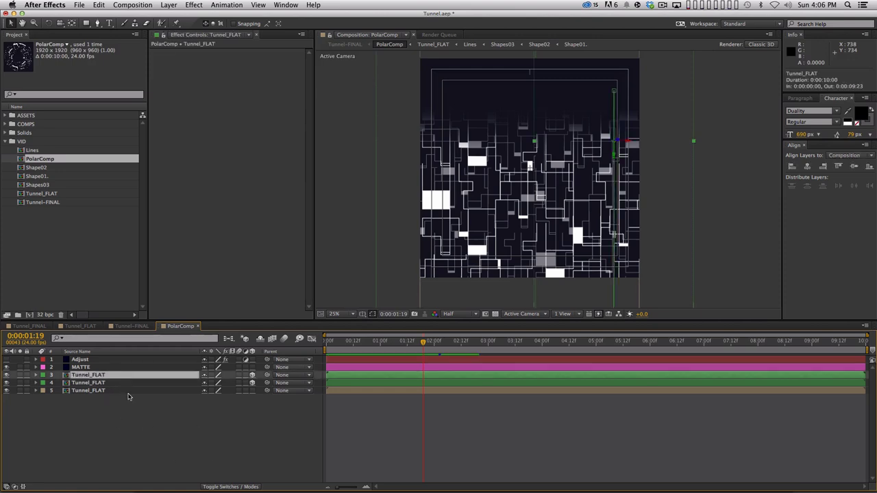
pyautogui.press('super+d')
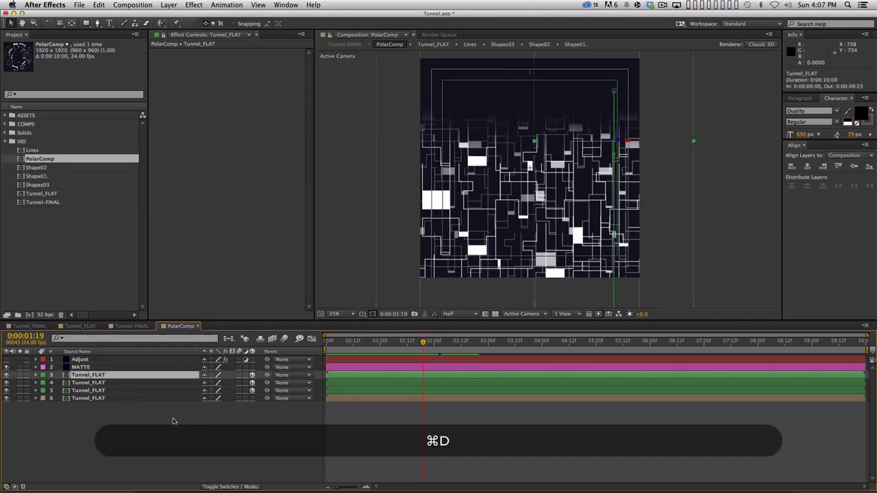
pyautogui.click(42, 375)
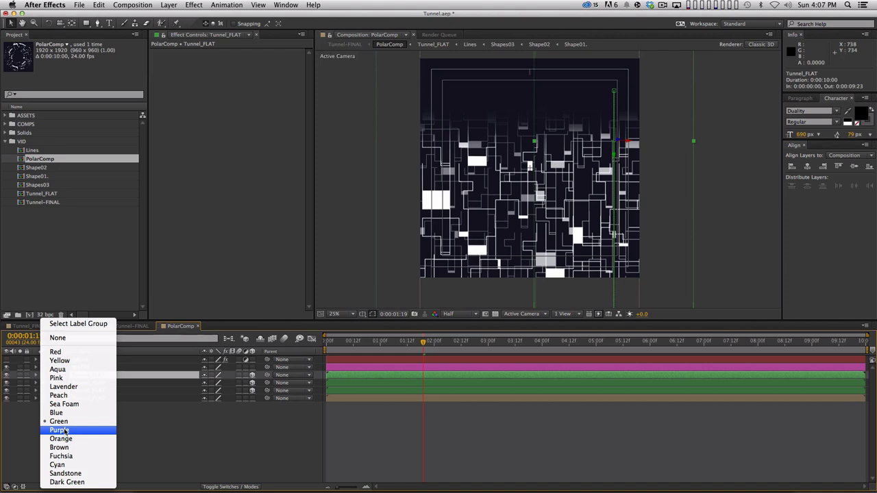
pyautogui.click(65, 431)
# Set the purple Tunnel_FLAT copy's Z Position to 2000 and go to the first frame of PolarComp
pyautogui.press('p')
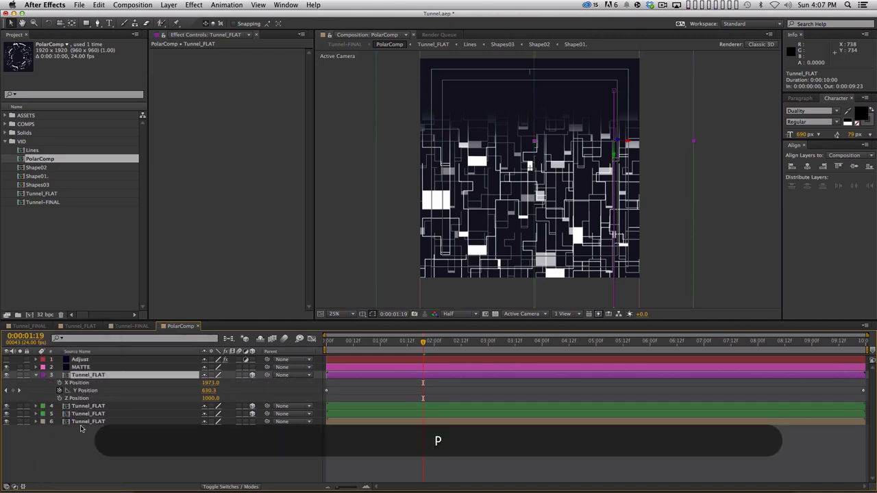
pyautogui.click(211, 398)
pyautogui.write('2000')
pyautogui.press('Return')
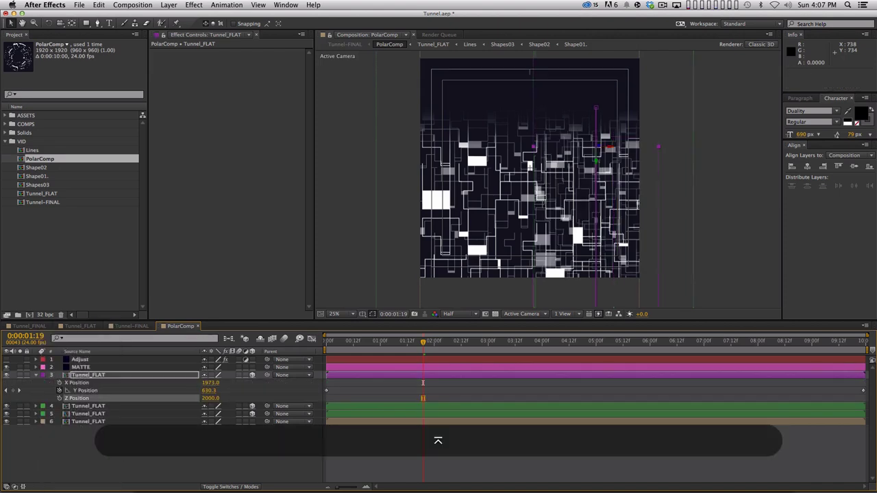
pyautogui.press('Home')
pyautogui.press('shift')
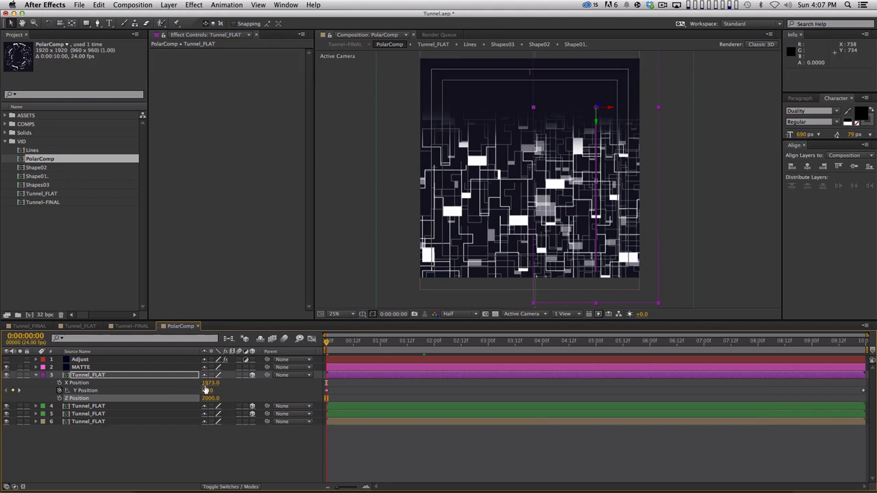
# Move the purple Tunnel_FLAT copy to about -627 in X Position, set its opacity to 20%, and preview PolarComp
pyautogui.moveTo(210, 382); pyautogui.dragTo(158, 382)
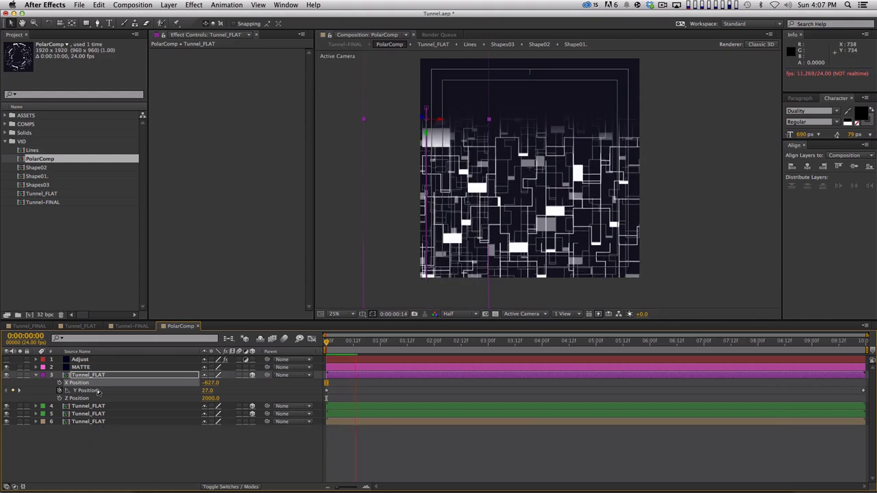
pyautogui.press('t')
pyautogui.click(207, 382)
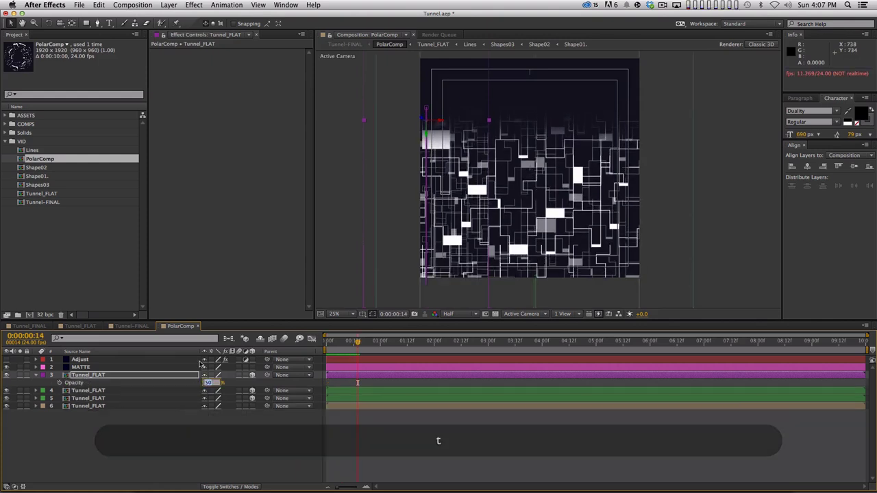
pyautogui.write('20')
pyautogui.press('Return')
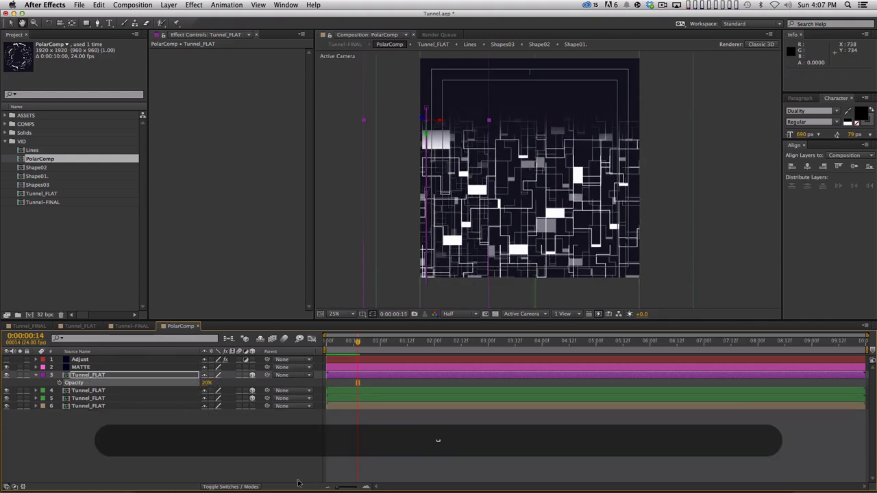
pyautogui.press('space')
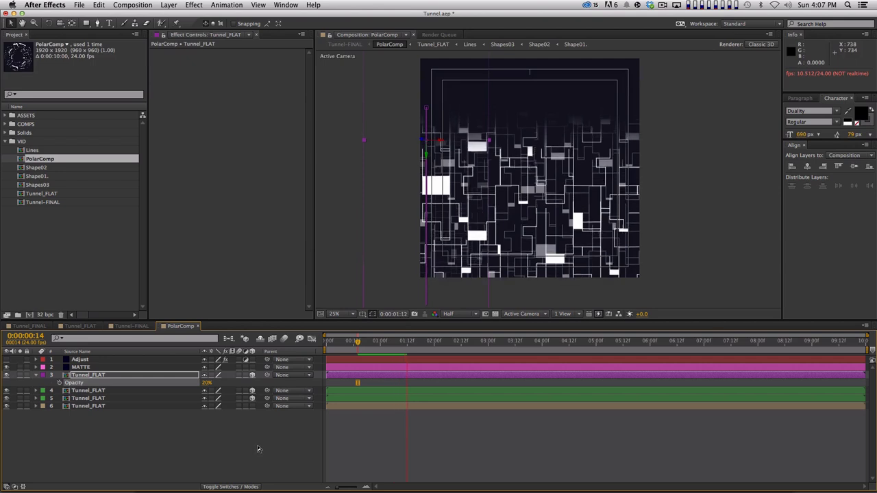
pyautogui.press('space')
pyautogui.press('Home')
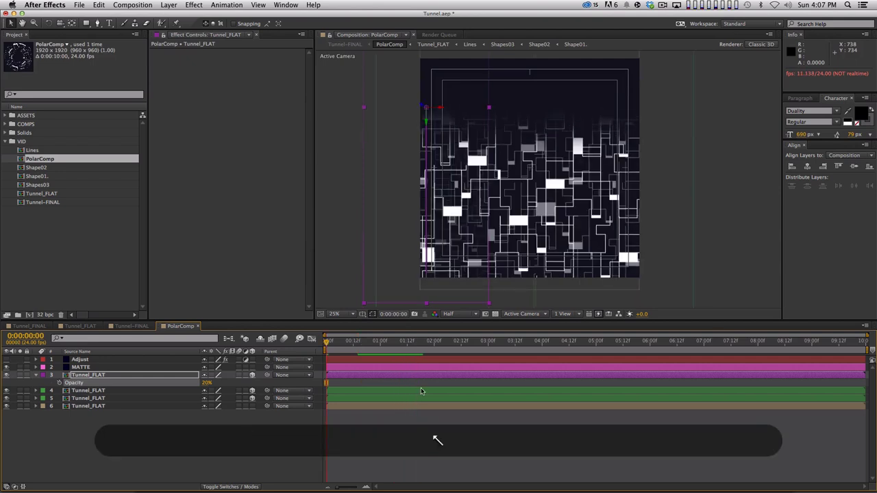
# Set the purple Tunnel_FLAT copy's X Position to -708 and Y Position to 1827, and check the motion with a RAM preview
pyautogui.press('p')
pyautogui.hotkey('ctrl', 'shift', 'p')
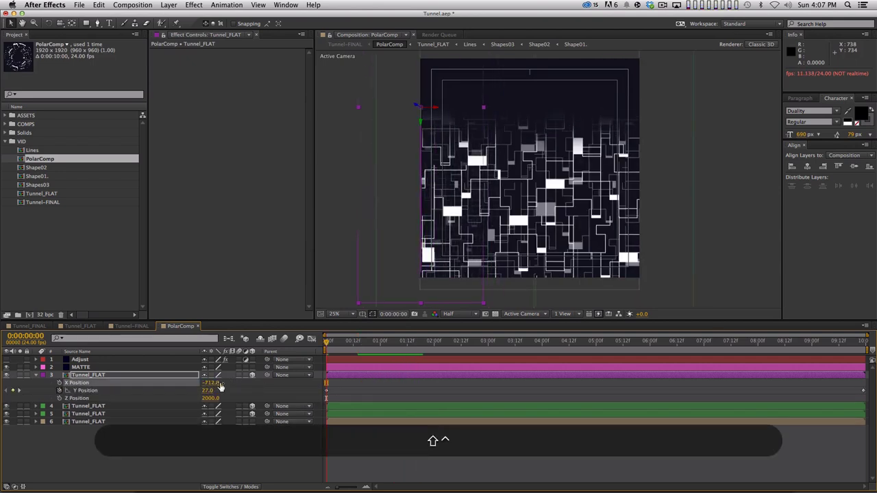
pyautogui.moveTo(208, 390); pyautogui.dragTo(249, 368)
pyautogui.hotkey('shift', 'Right')
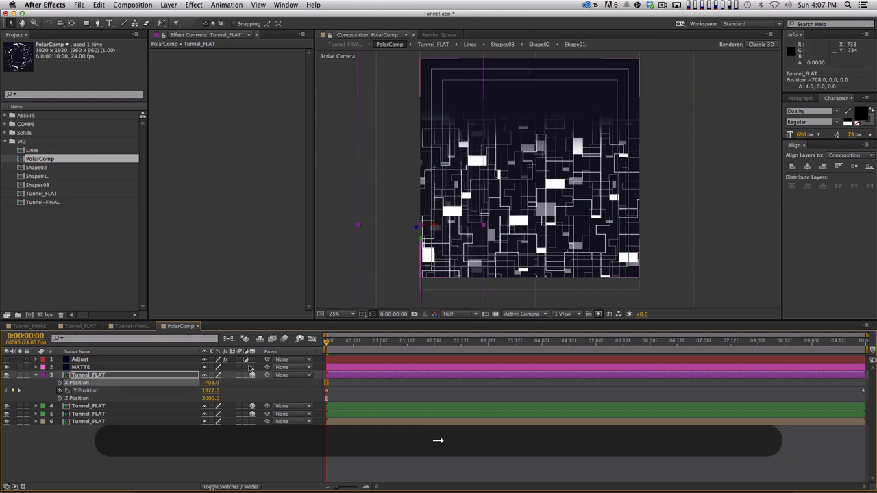
pyautogui.press('0')
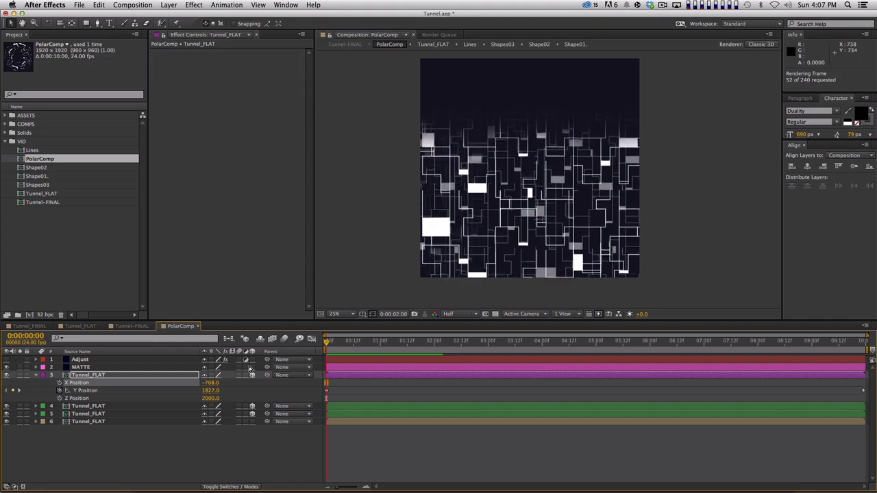
pyautogui.press('super+Home')
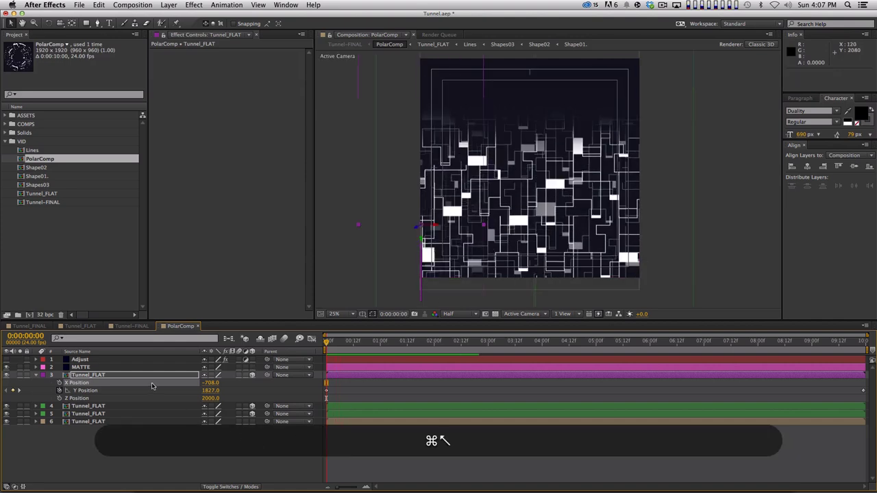
# Duplicate the purple Tunnel_FLAT layer and set the new copy's X Position to 1273
pyautogui.press('super+d')
pyautogui.press('p')
pyautogui.hotkey('shift', 'p')
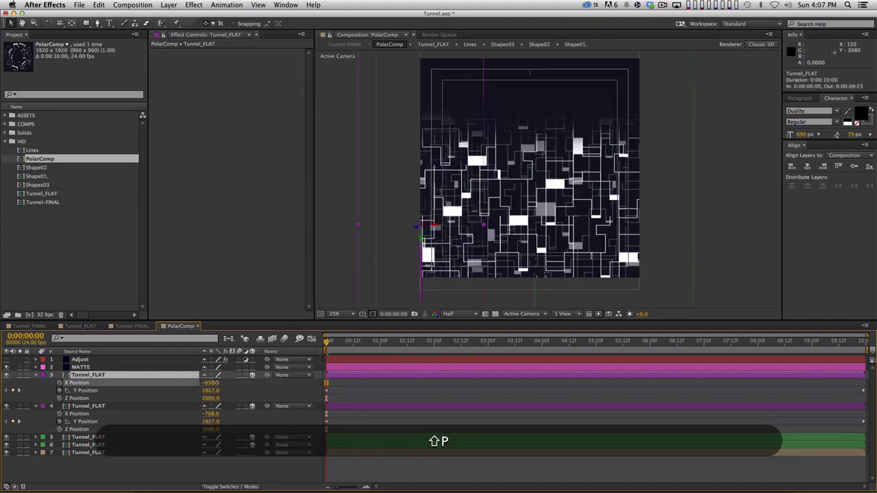
pyautogui.moveTo(211, 382); pyautogui.dragTo(241, 382)
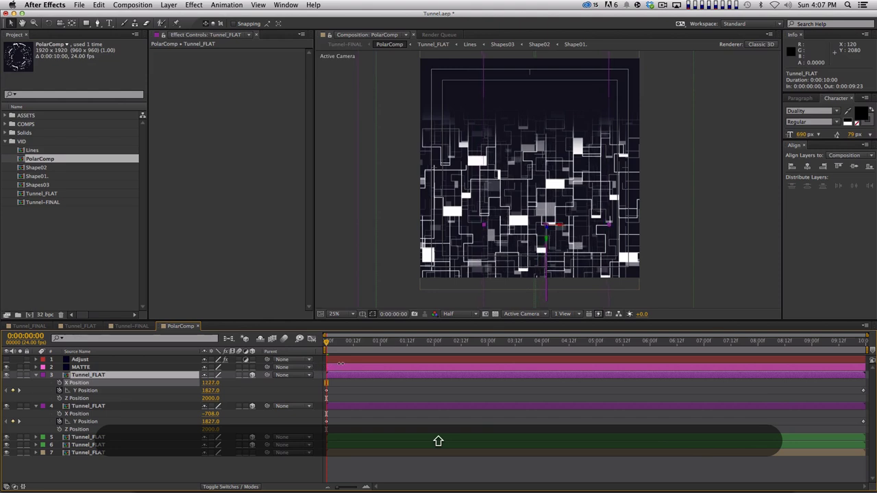
# Duplicate the uppermost purple Tunnel_FLAT layer again and move this copy to about 2592 in X Position
pyautogui.press('super+d')
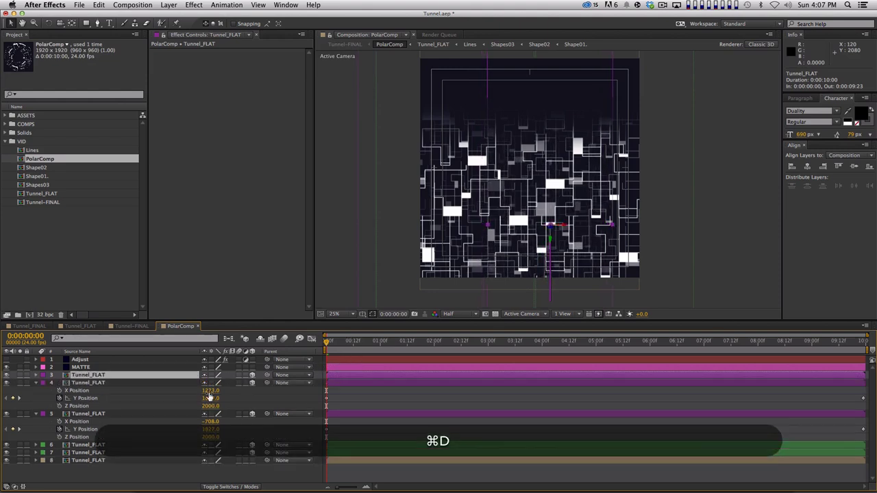
pyautogui.press('p')
pyautogui.moveTo(211, 383); pyautogui.dragTo(763, 330)
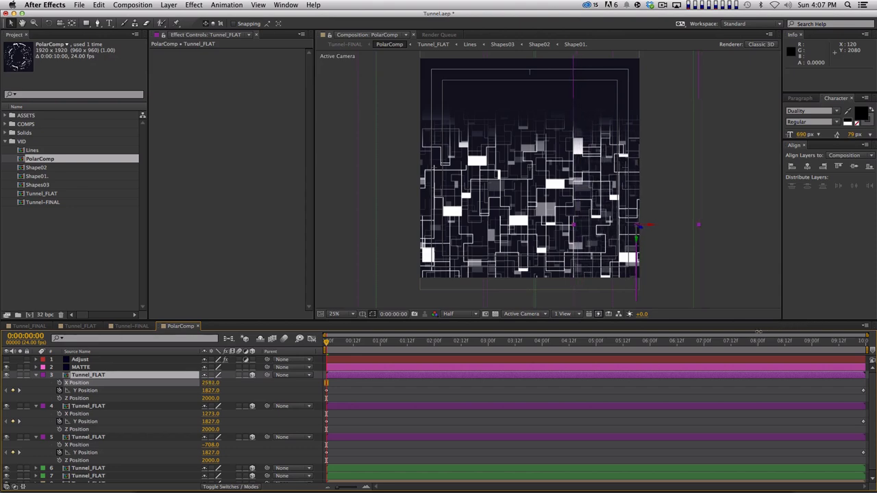
# Collapse all layer properties and RAM-preview PolarComp at every second frame, with the Adjust layer made visible again at the end
pyautogui.press('super+a')
pyautogui.press('super+grave')
pyautogui.press('super+grave')
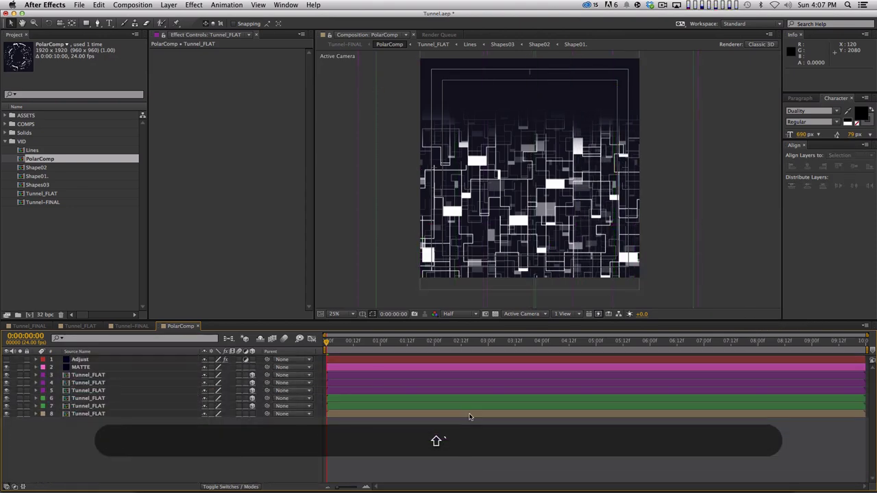
pyautogui.press('shift+KP_0')
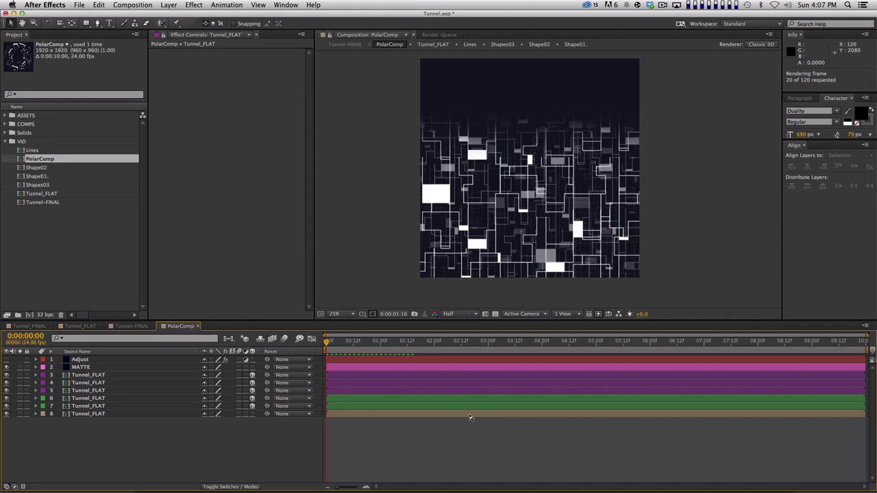
pyautogui.press('space')
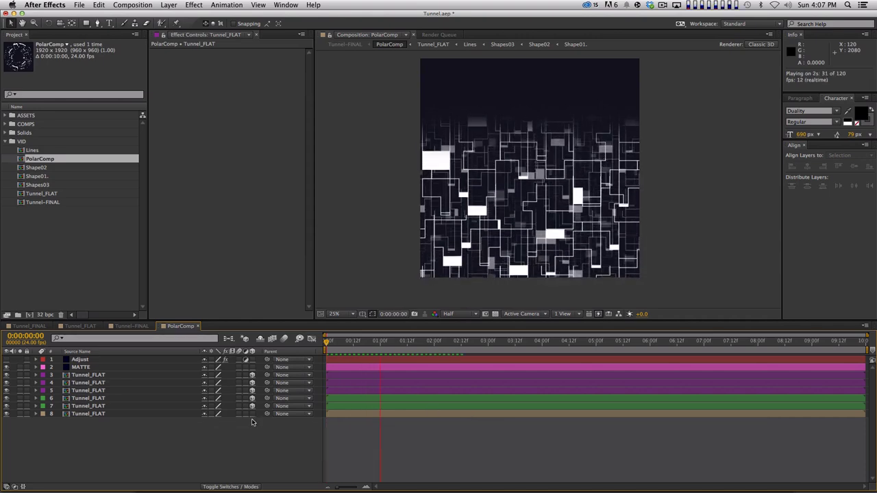
pyautogui.press('space')
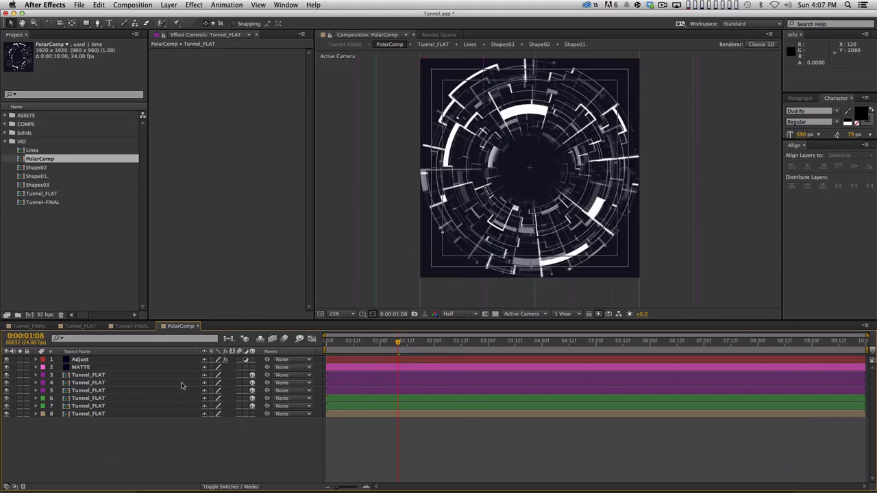
# RAM-preview the layered tunnel in Tunnel-FINAL and scrub back to 0:00:00:07 to inspect the center opening
pyautogui.click(137, 325)
pyautogui.press('0')
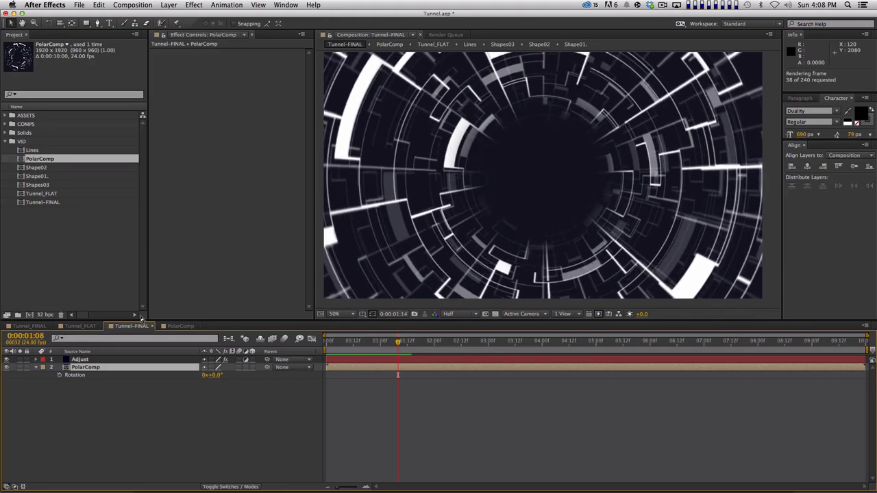
pyautogui.press('space')
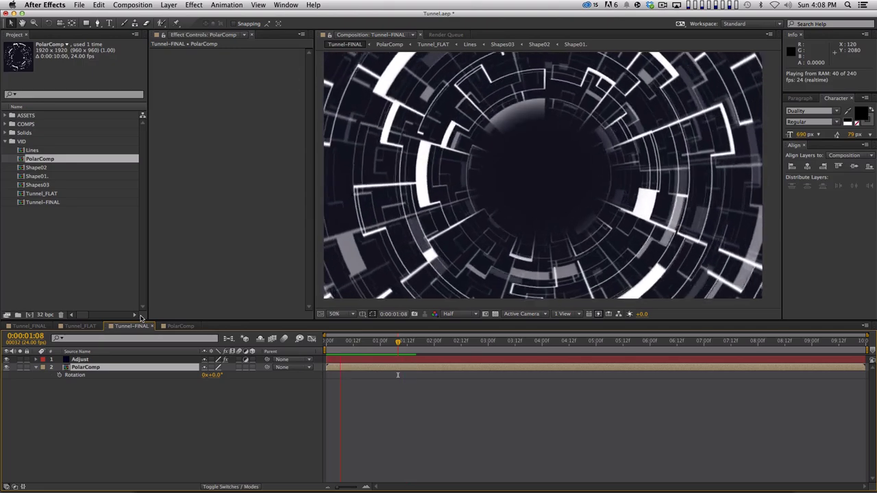
pyautogui.press('space')
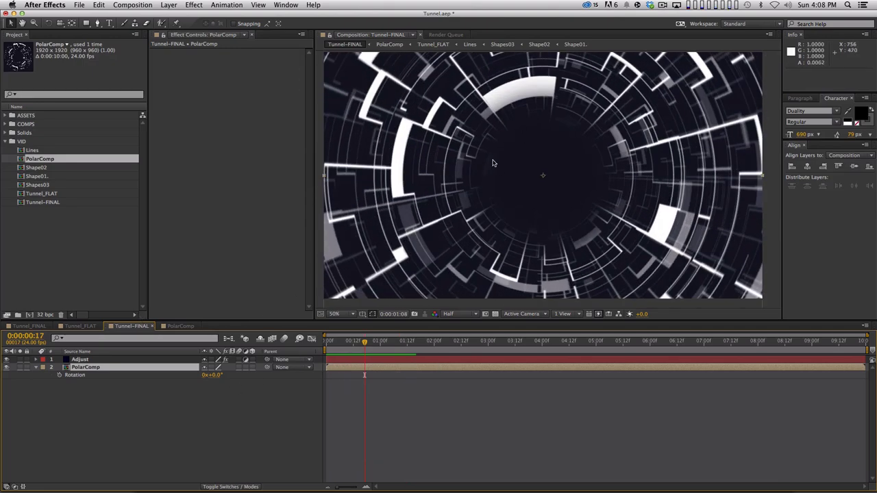
pyautogui.moveTo(363, 341); pyautogui.dragTo(346, 342)
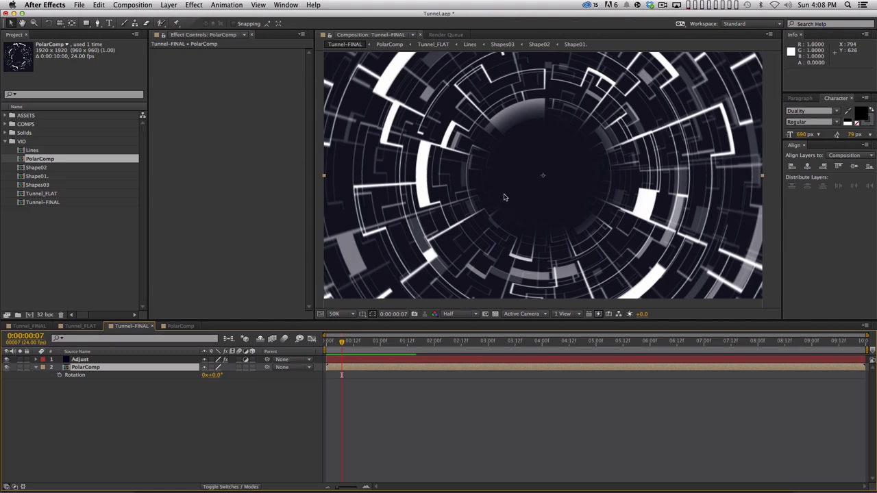
# Switch to Chrome, play the opening of the ORA Prophecy reference video to compare the tunnel look, and return to After Effects
pyautogui.press('super+Tab')
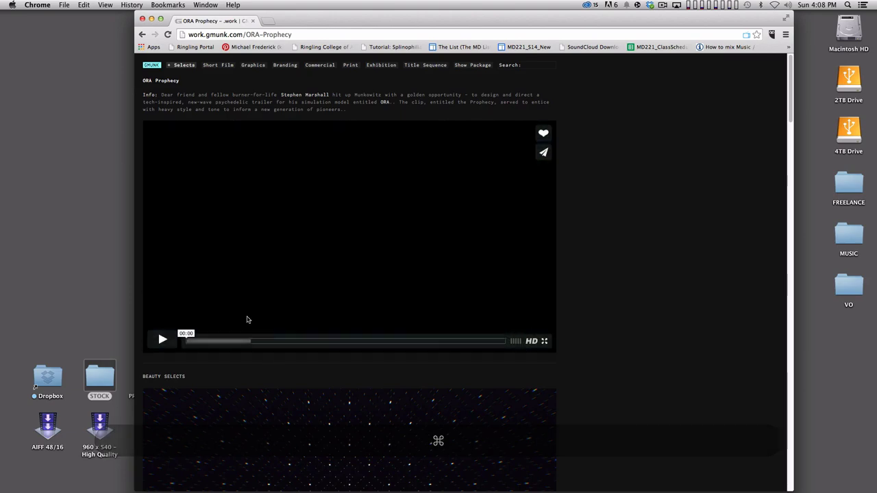
pyautogui.click(163, 340)
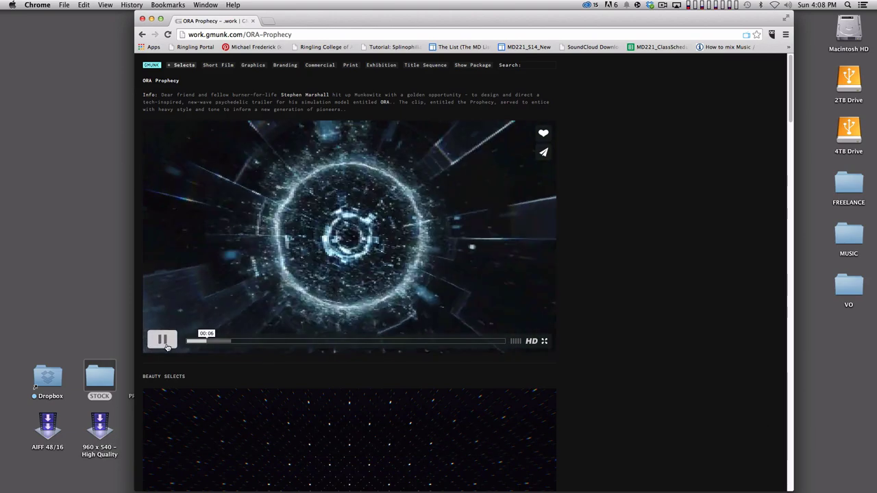
pyautogui.click(162, 339)
pyautogui.click(192, 342)
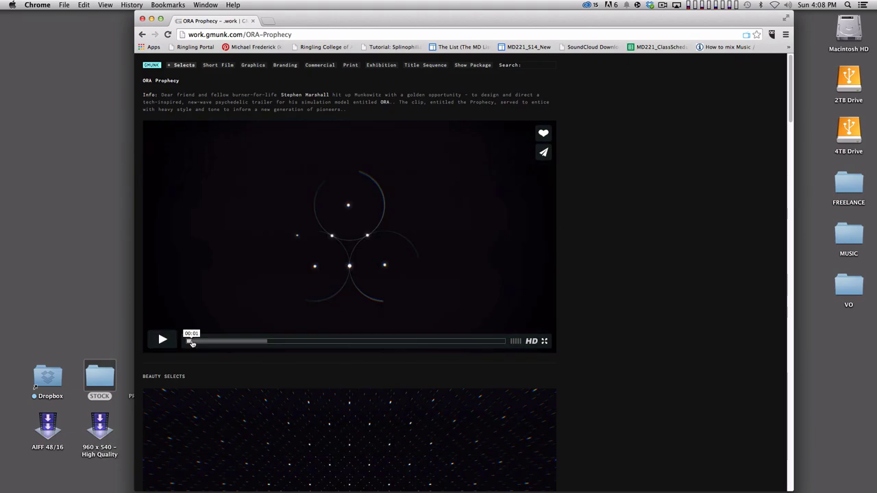
pyautogui.press('super+Tab')
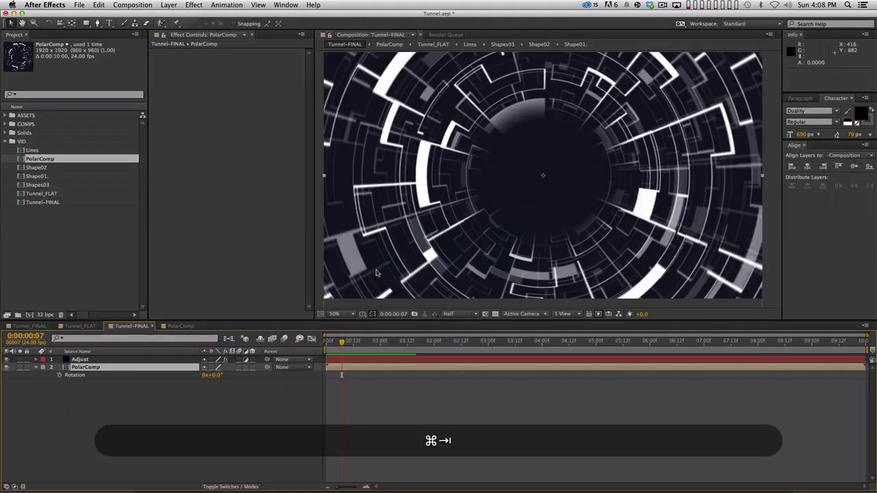
# Open the nested compositions from PolarComp through Tunnel_FLAT, Lines, Shapes03 and Shape02 down to Shape01
pyautogui.click(136, 397)
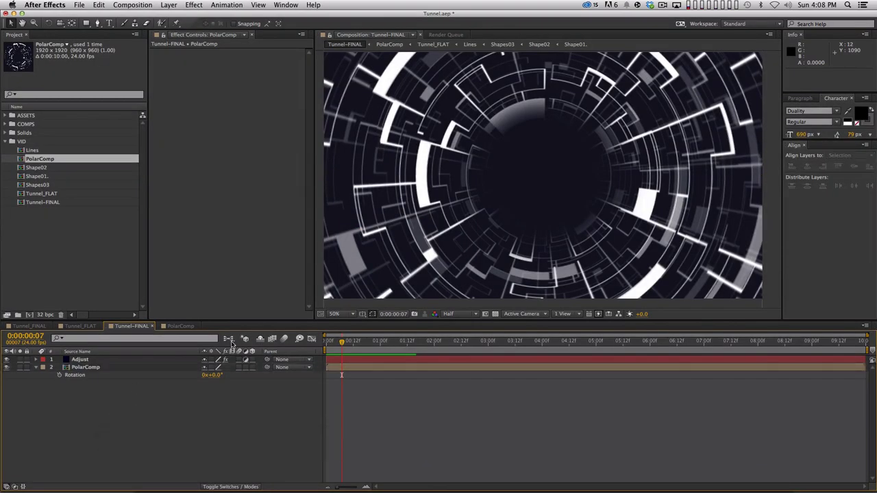
pyautogui.doubleClick(85, 367)
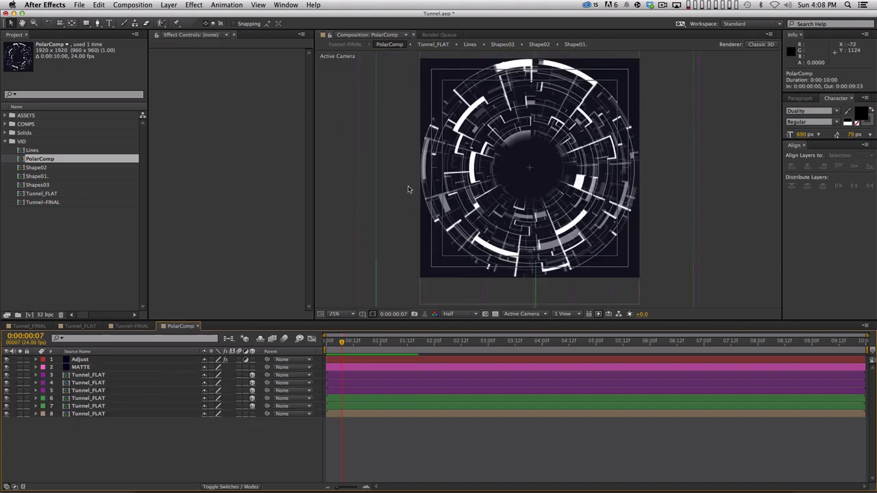
pyautogui.doubleClick(96, 375)
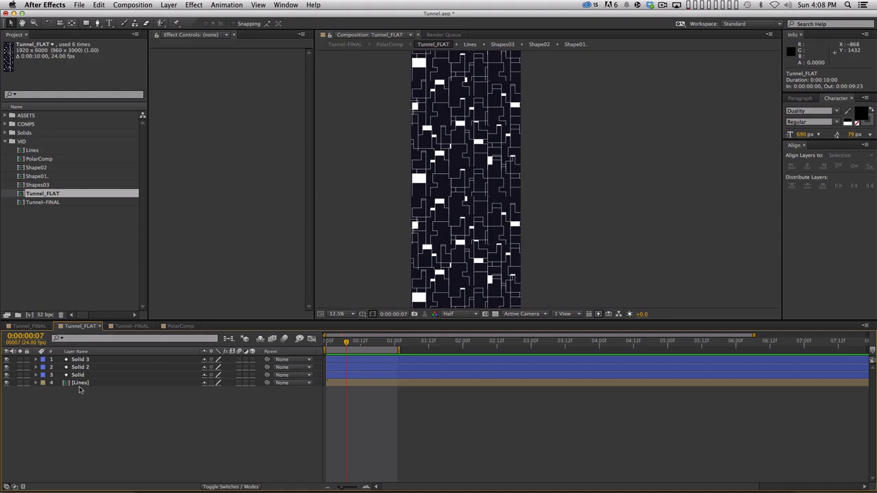
pyautogui.doubleClick(79, 383)
pyautogui.doubleClick(99, 375)
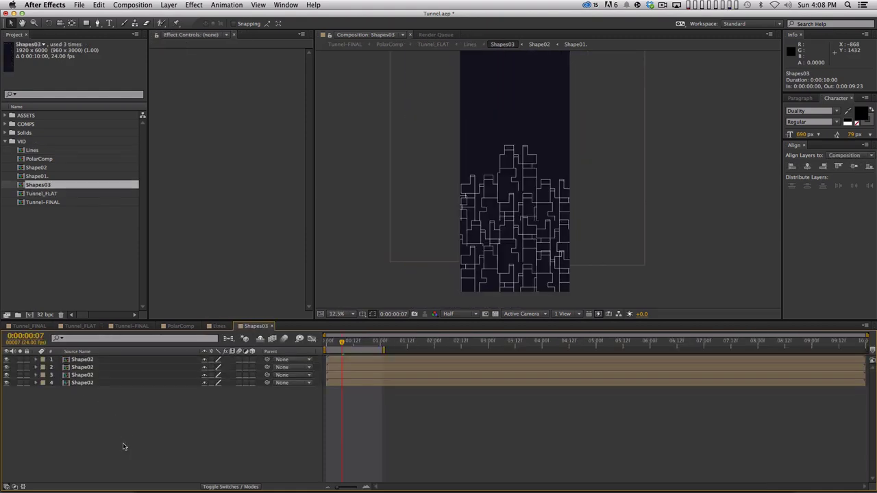
pyautogui.doubleClick(91, 383)
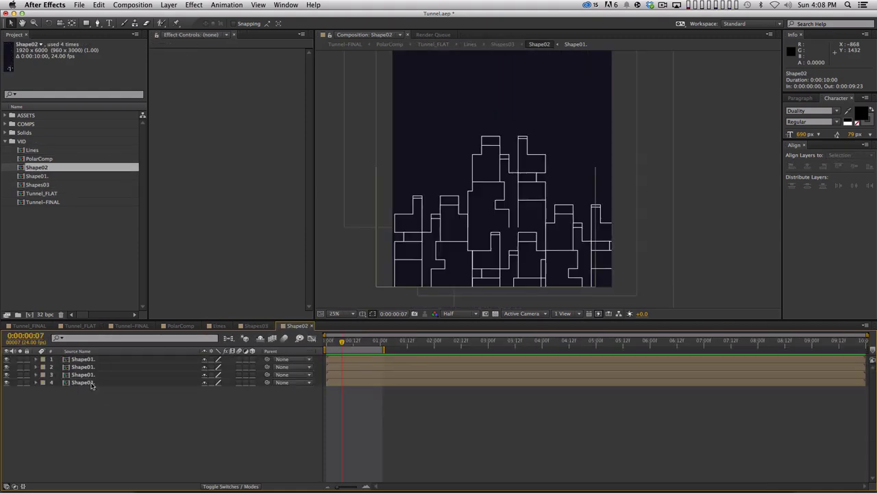
pyautogui.doubleClick(91, 383)
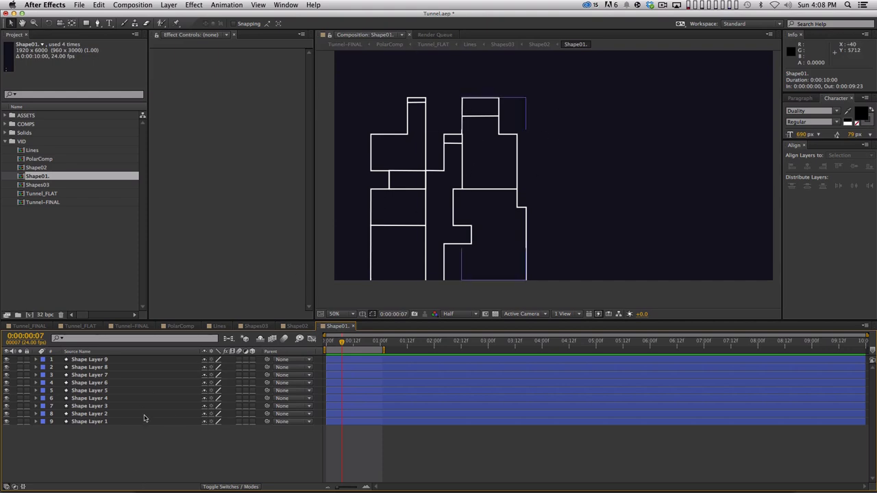
# Set the stroke width of all nine shape layers in Shape01 to 1 px and go back to the Tunnel_FLAT timeline
pyautogui.moveTo(129, 446); pyautogui.dragTo(69, 351)
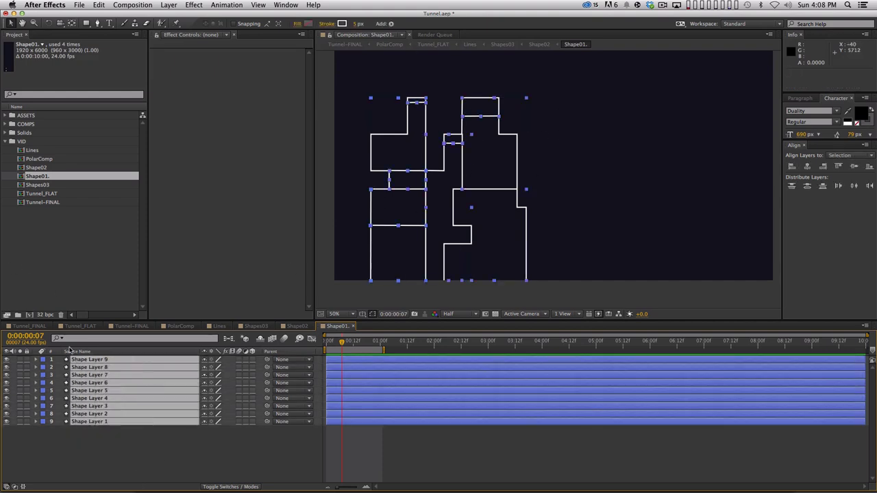
pyautogui.click(358, 23)
pyautogui.write('1')
pyautogui.press('Return')
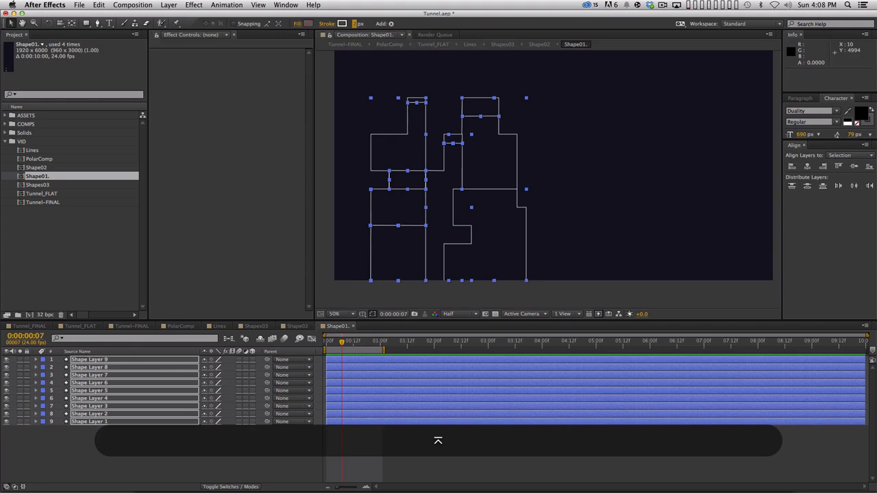
pyautogui.click(142, 476)
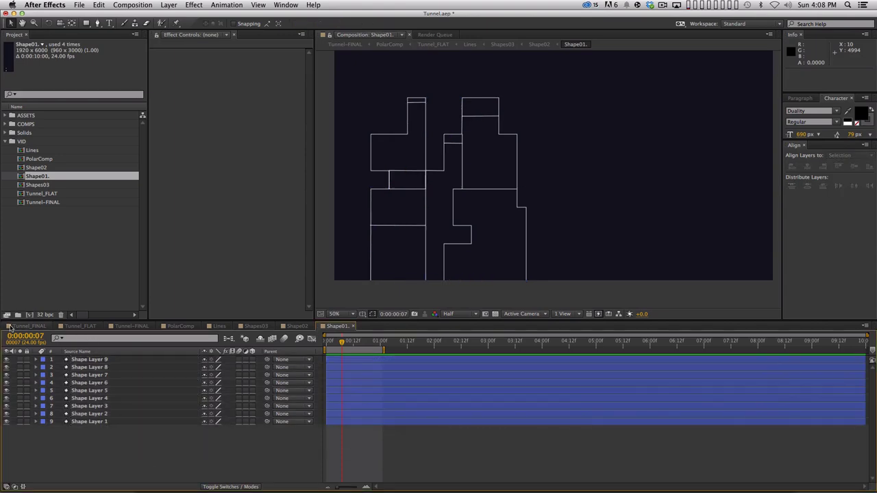
pyautogui.click(83, 326)
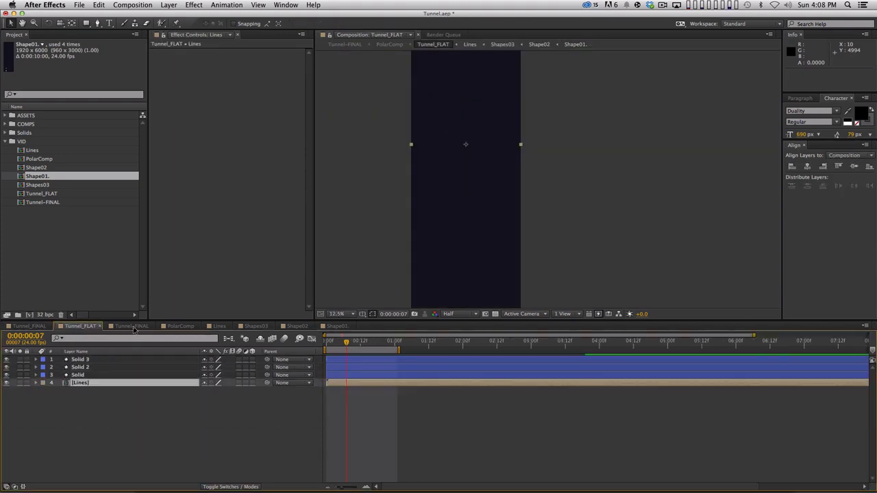
# Return to the Tunnel-FINAL composition and RAM-preview the tunnel with the thinner lines
pyautogui.click(132, 326)
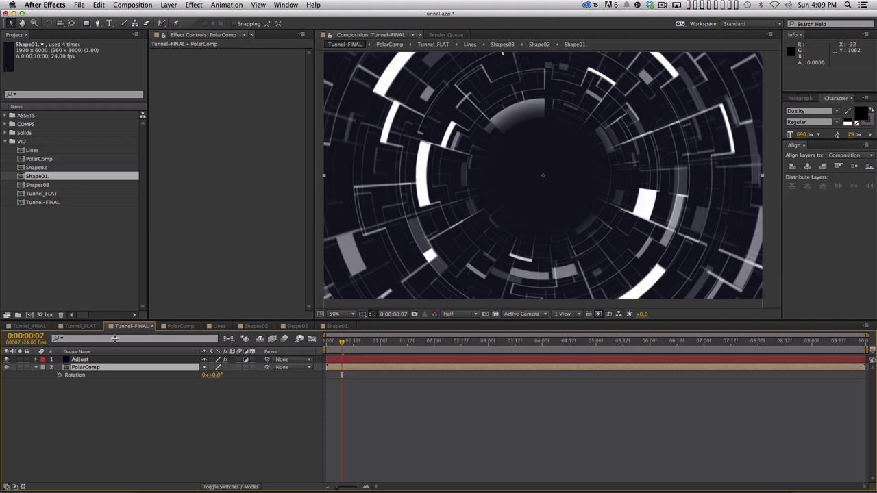
pyautogui.click(181, 326)
pyautogui.click(130, 326)
pyautogui.press('KP_0')
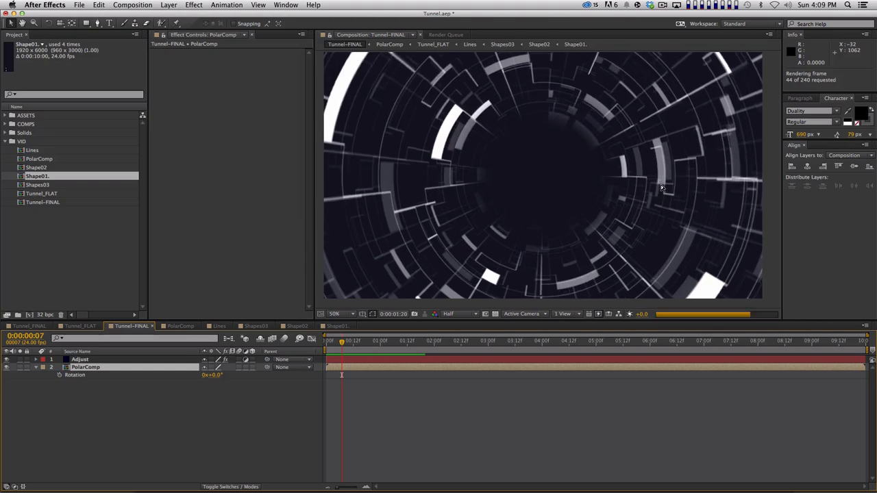
pyautogui.press('space')
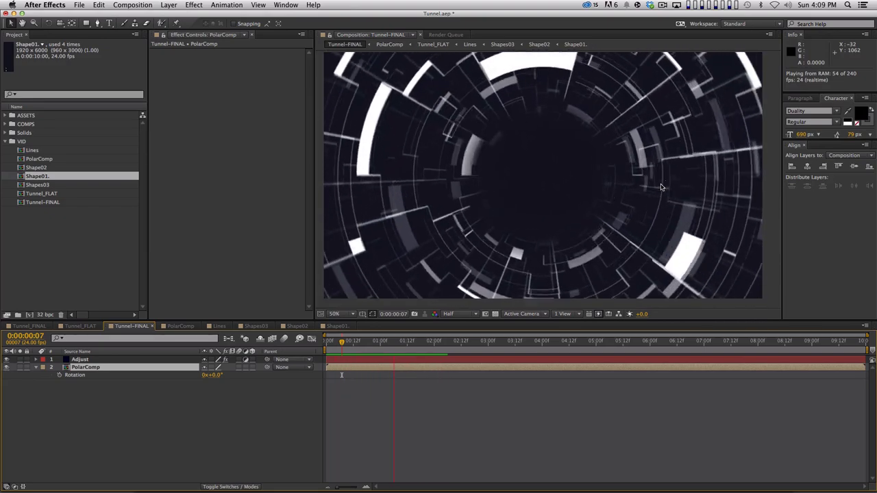
pyautogui.press('space')
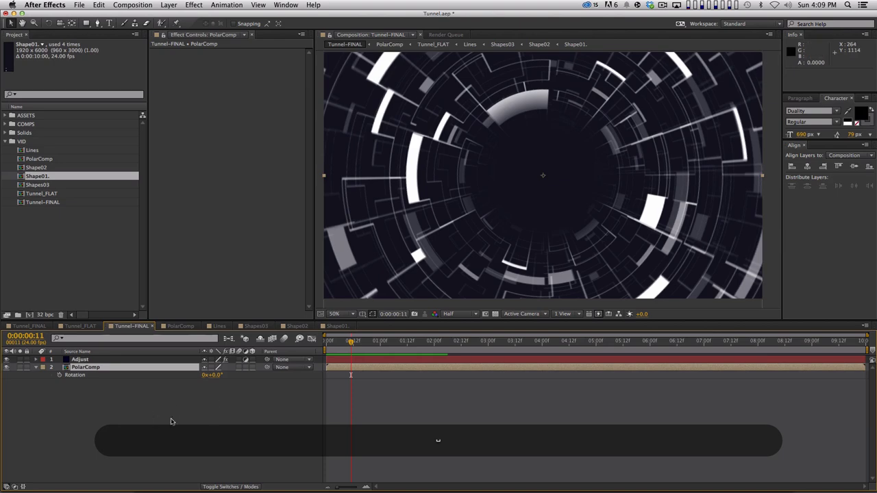
# Go back through the Shape02, Shapes03, Lines and PolarComp compositions and open Tunnel_FLAT from its topmost PolarComp layer
pyautogui.click(273, 390)
pyautogui.click(331, 326)
pyautogui.click(299, 326)
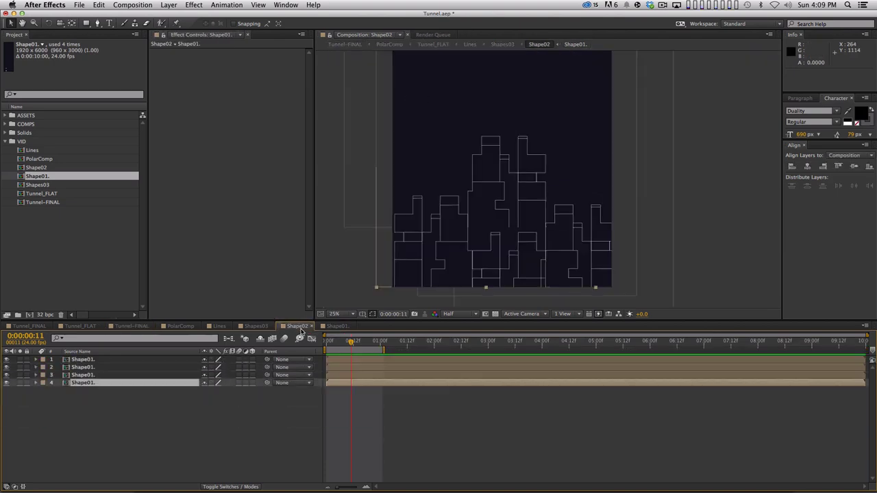
pyautogui.click(257, 326)
pyautogui.click(219, 326)
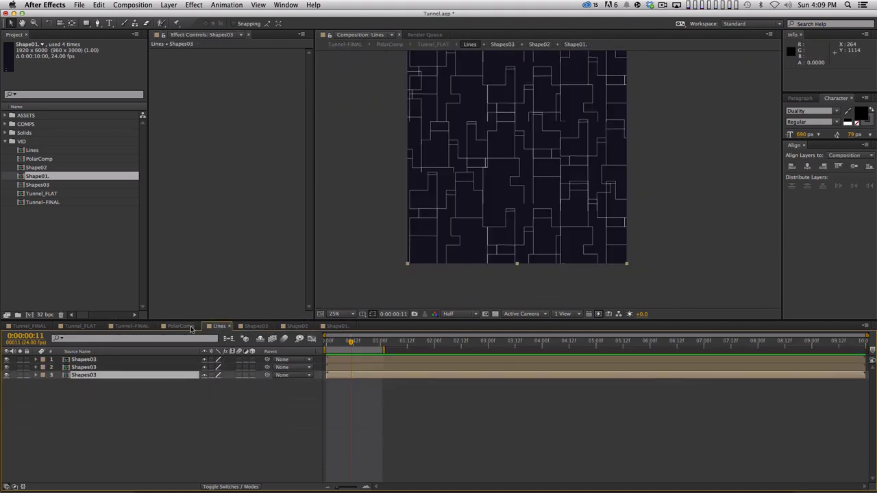
pyautogui.click(179, 326)
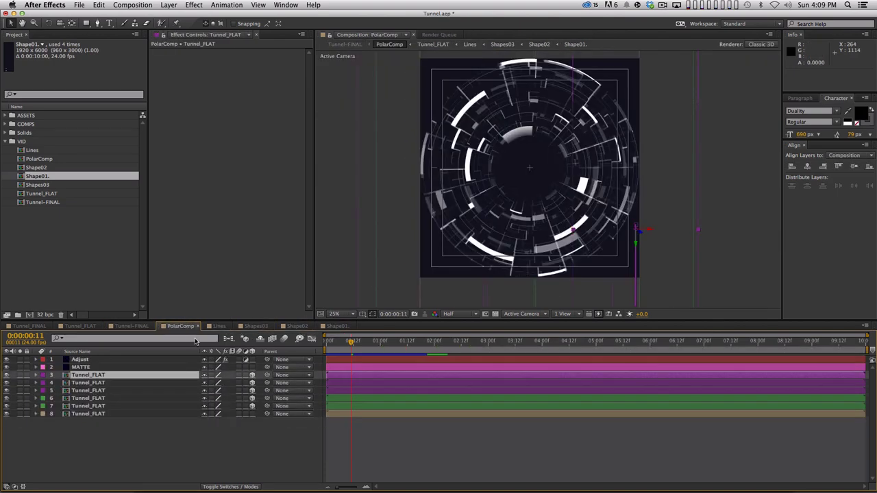
pyautogui.doubleClick(95, 377)
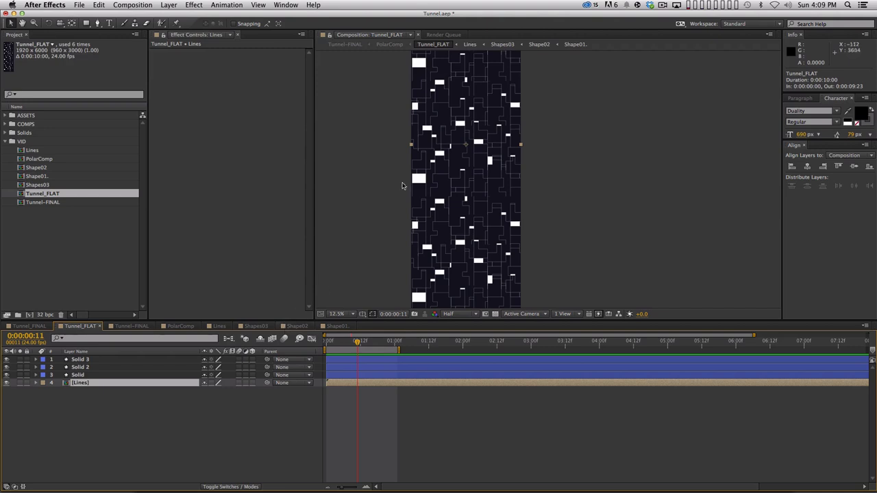
# Pre-compose the Solid, Solid 2 and Solid 3 shape layers into a new composition named SolidShape
pyautogui.click(95, 361)
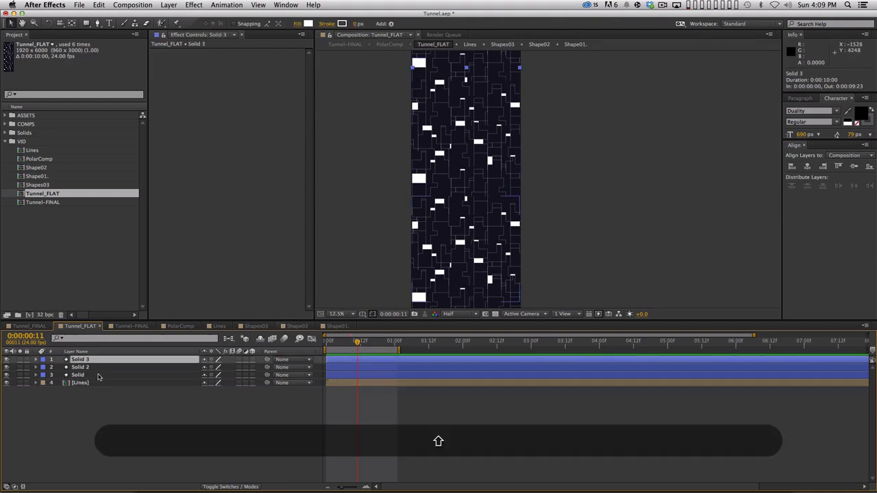
pyautogui.keyDown('shift'); pyautogui.click(96, 375); pyautogui.keyUp('shift')
pyautogui.press('shift+super+c')
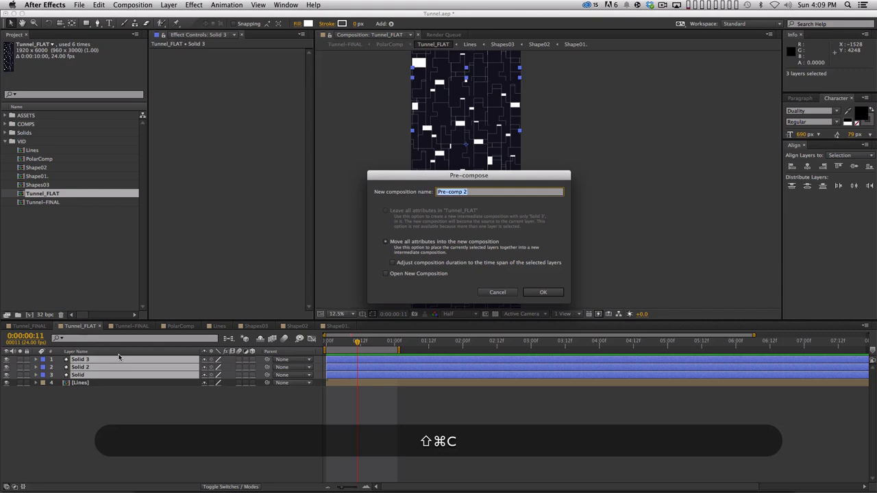
pyautogui.write('S')
pyautogui.press('BackSpace')
pyautogui.write('Solid')
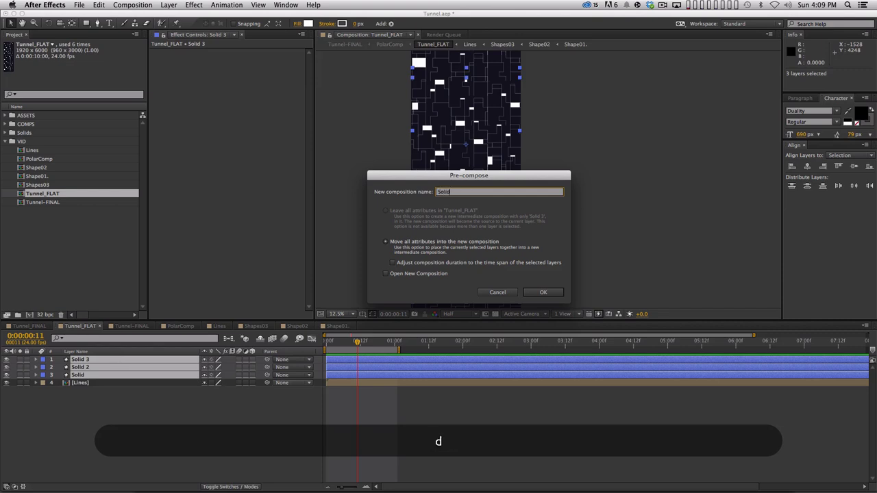
pyautogui.write('Shape')
pyautogui.press('Return')
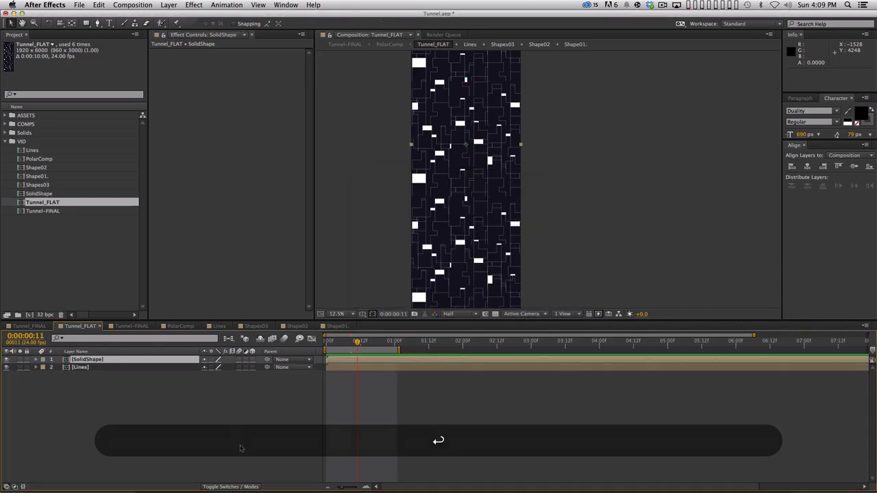
# Add a 1920 x 6000 px dark blue solid to Tunnel_FLAT and apply the Fractal Noise effect to it
pyautogui.press('super+y')
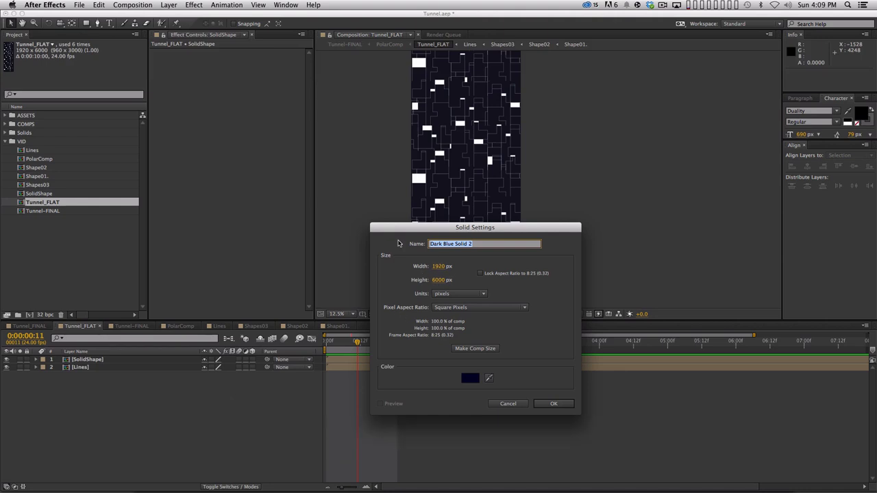
pyautogui.press('Return')
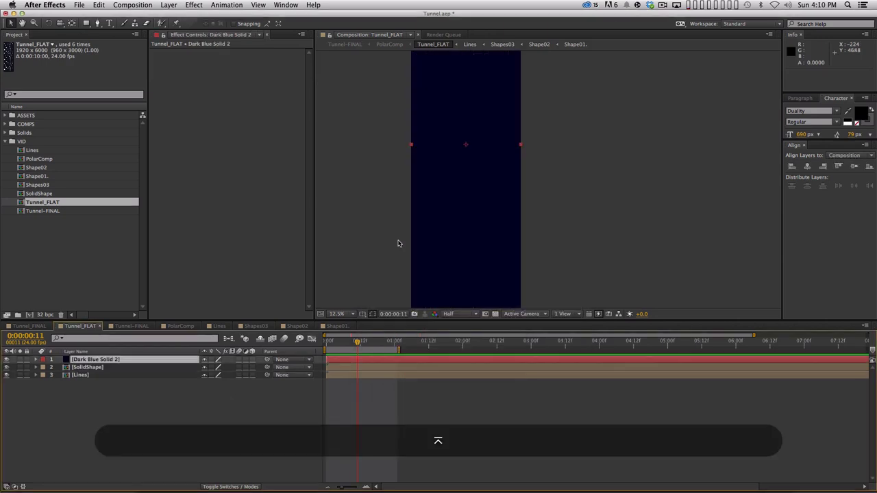
pyautogui.click(196, 4)
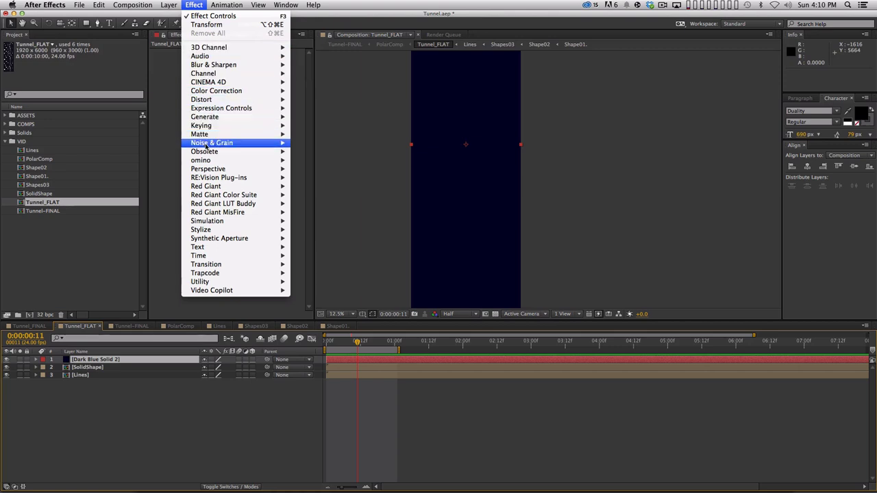
pyautogui.moveTo(248, 145)
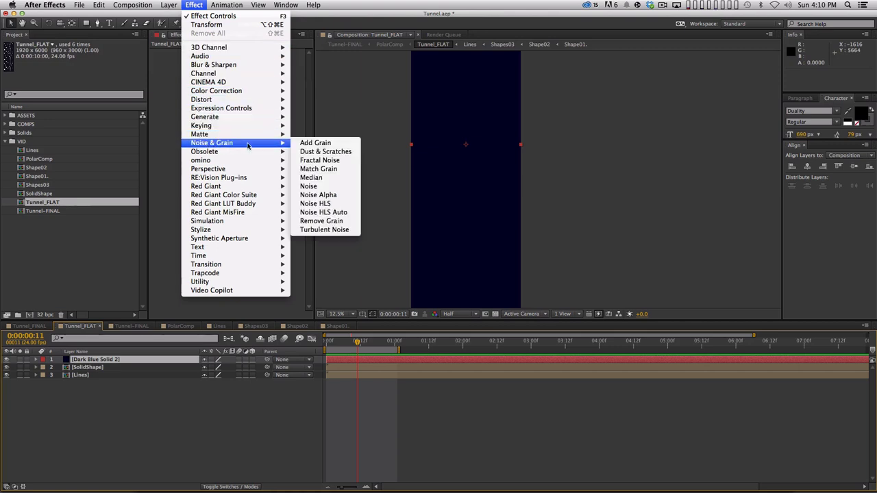
pyautogui.click(333, 162)
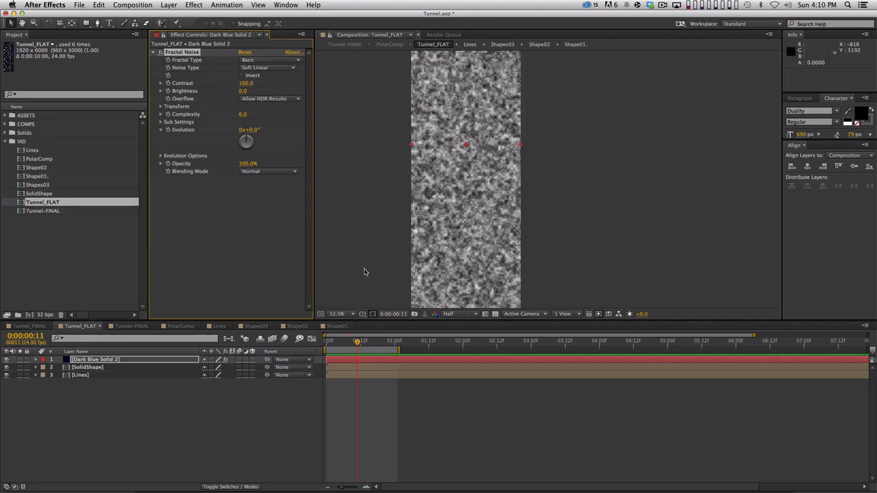
# Change the Fractal Noise noise type to Block, keeping the Basic fractal type
pyautogui.click(273, 60)
pyautogui.click(213, 78)
pyautogui.click(265, 67)
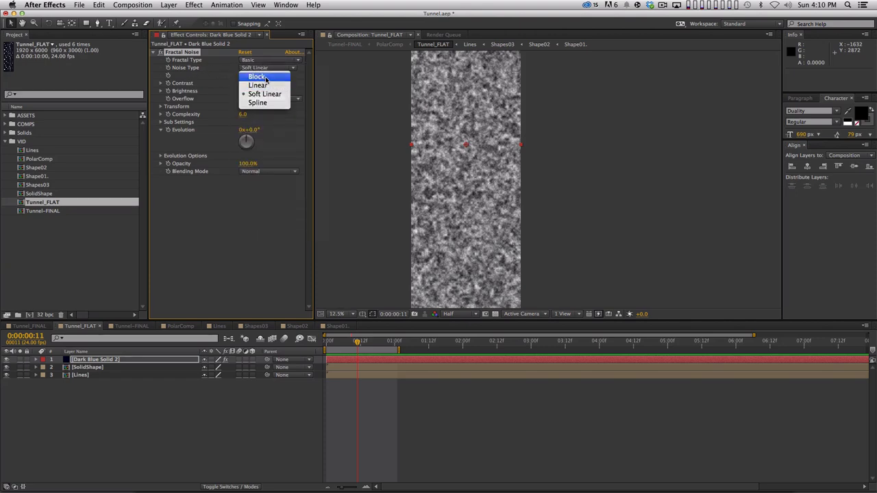
pyautogui.click(255, 76)
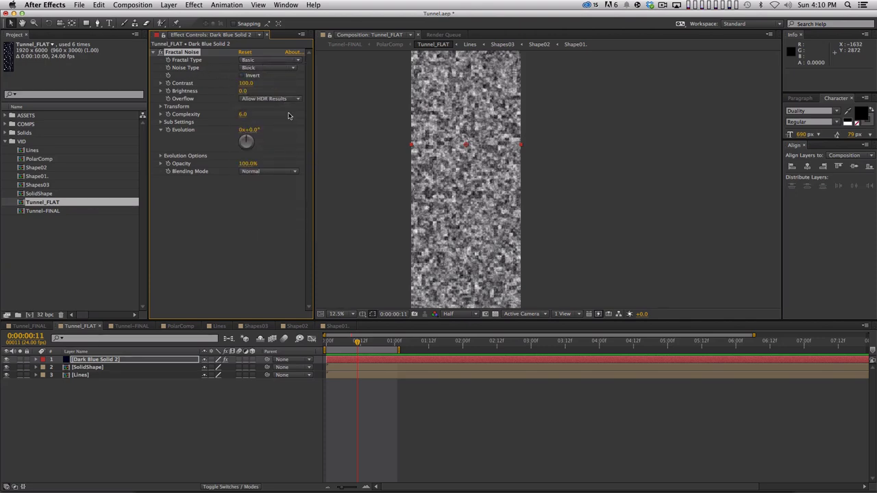
# Reduce the Sub Influence of the Fractal Noise to 0 to get clean solid blocks
pyautogui.scroll(4, 579, 176)
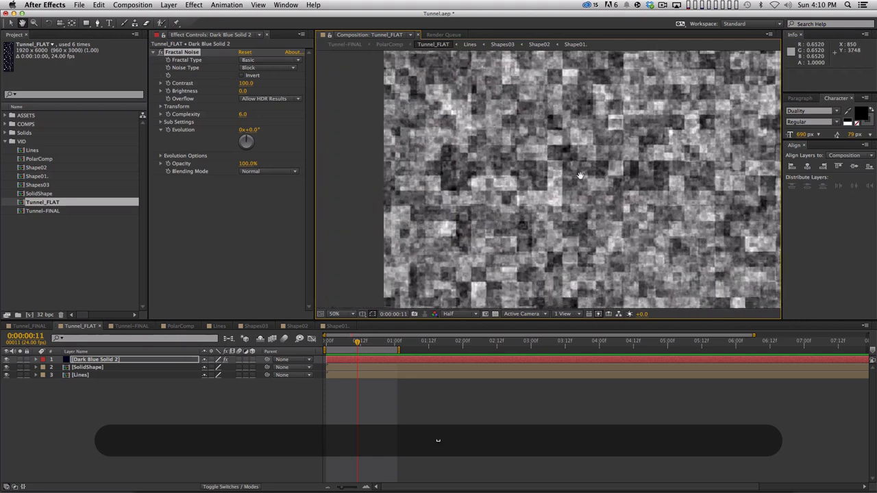
pyautogui.moveTo(580, 176); pyautogui.dragTo(515, 157)
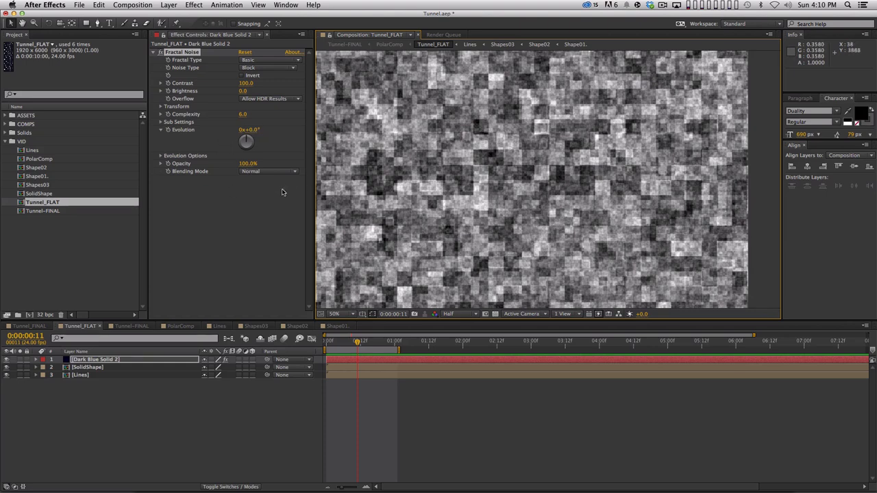
pyautogui.click(161, 123)
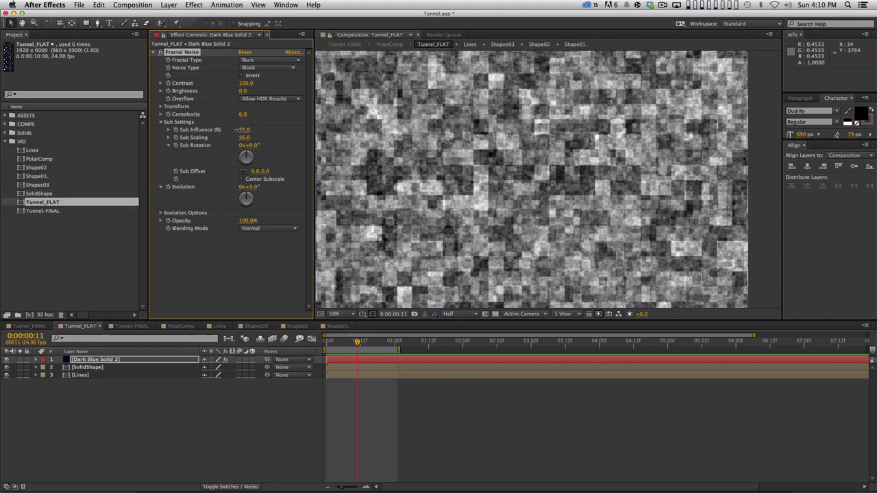
pyautogui.moveTo(244, 129)
pyautogui.mouseDown()
pyautogui.moveTo(212, 130)
pyautogui.moveTo(241, 134)
pyautogui.mouseUp()
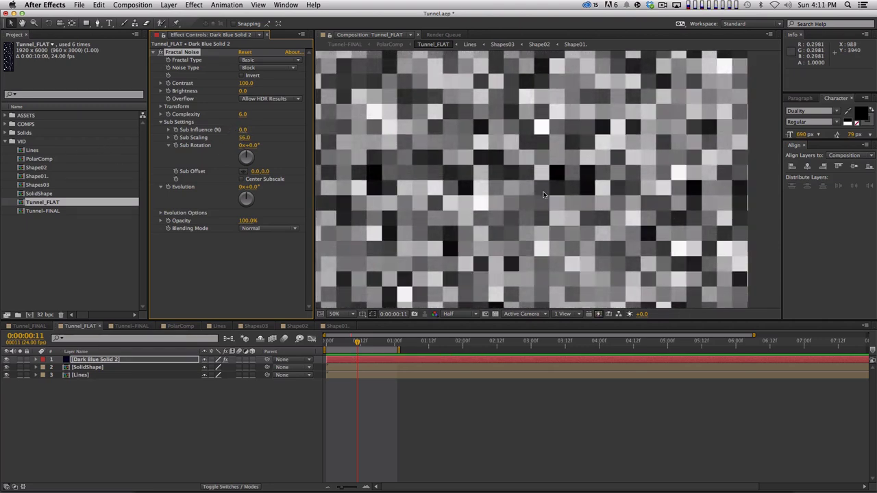
pyautogui.press(',')
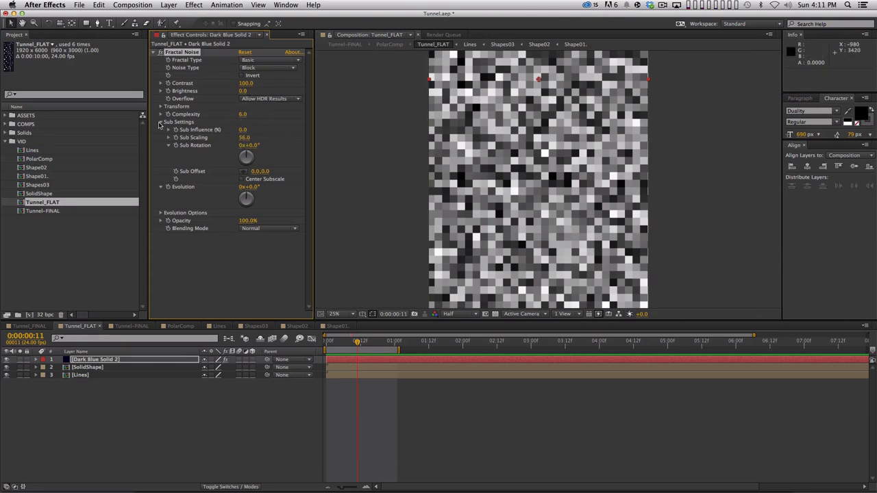
# Set the Fractal Noise scale to 244 and try out the Evolution dial, undoing that test change
pyautogui.click(160, 122)
pyautogui.click(161, 107)
pyautogui.moveTo(250, 136); pyautogui.dragTo(306, 139)
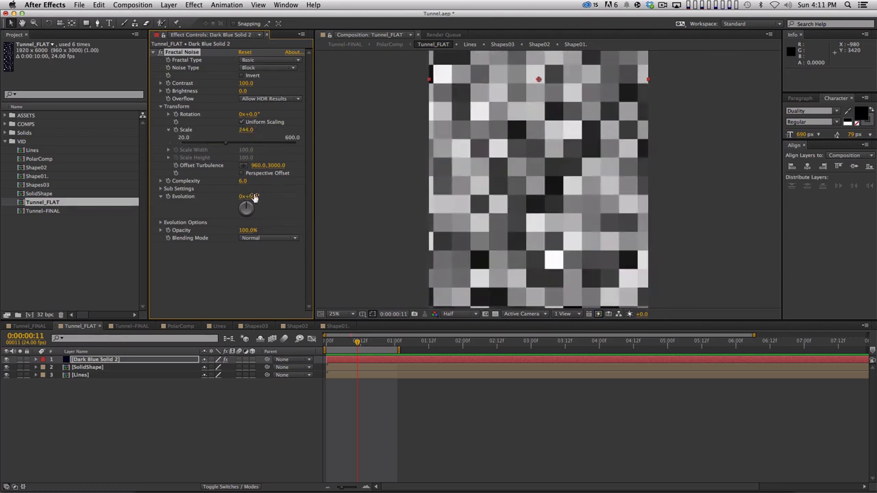
pyautogui.moveTo(255, 196); pyautogui.dragTo(251, 221)
pyautogui.press('super+z')
# Drive the Fractal Noise Evolution with the expression time*100 and RAM-preview the flickering blocks
pyautogui.press('Home')
pyautogui.press('alt')
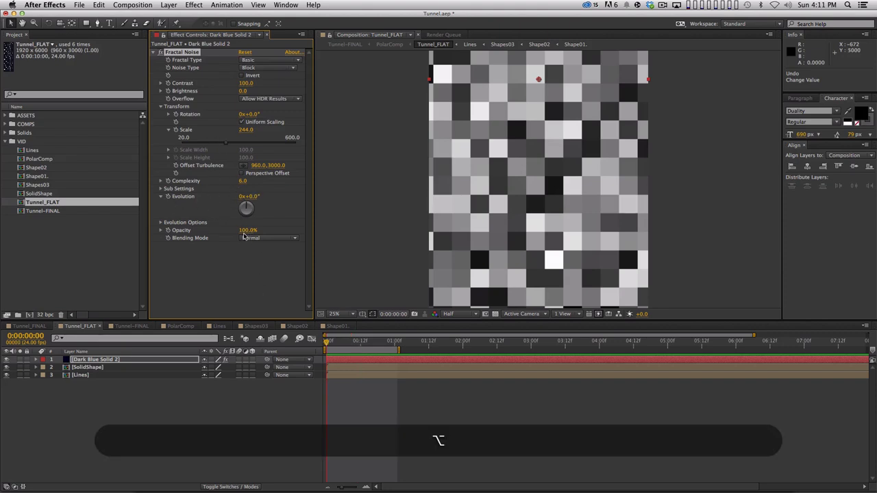
pyautogui.press('alt')
pyautogui.keyDown('alt'); pyautogui.click(168, 199); pyautogui.keyUp('alt')
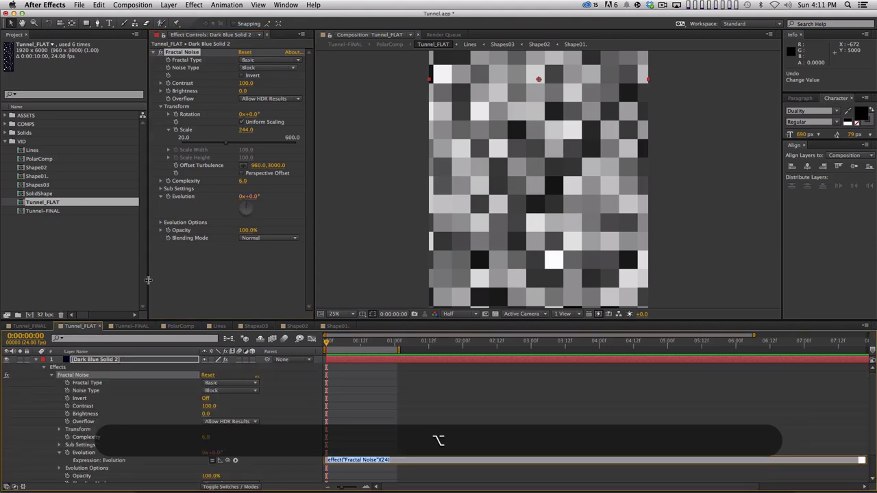
pyautogui.write('time*')
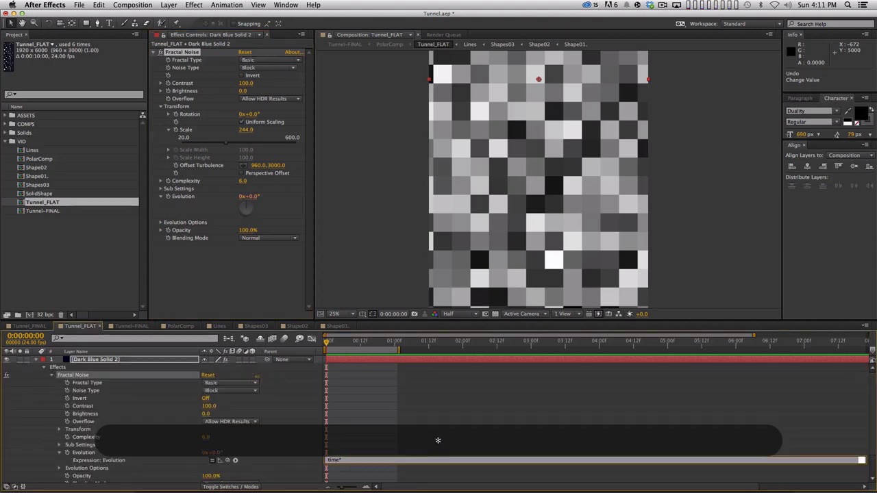
pyautogui.write('100')
pyautogui.press('KP_Enter')
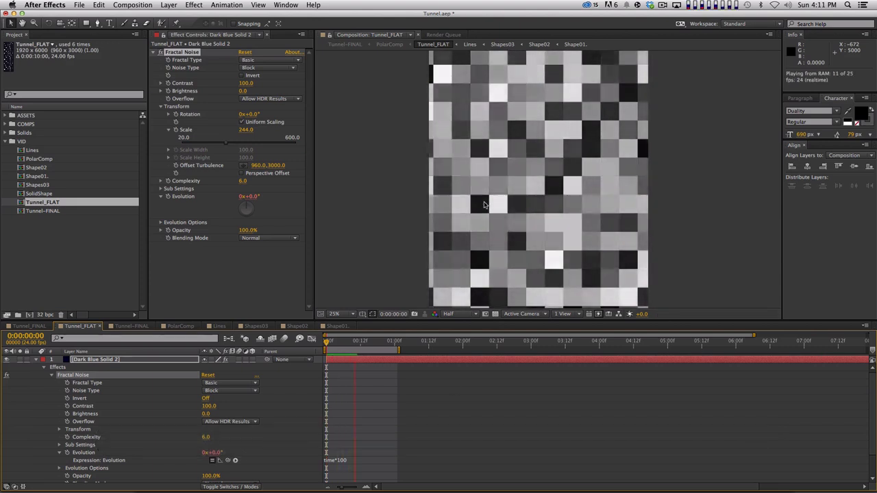
pyautogui.press('space')
pyautogui.press('KP_0')
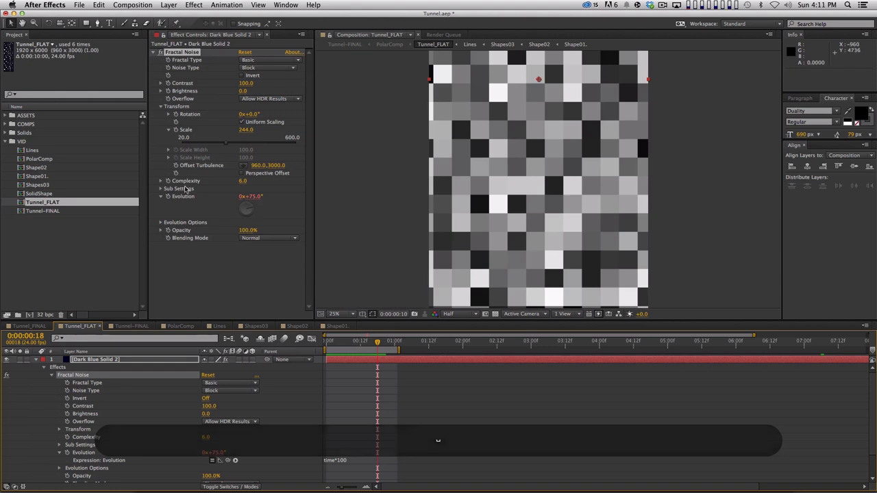
# Test a vertical shift of the Offset Turbulence, undo it, and set the value to 960, 2137
pyautogui.moveTo(276, 170); pyautogui.dragTo(212, 157)
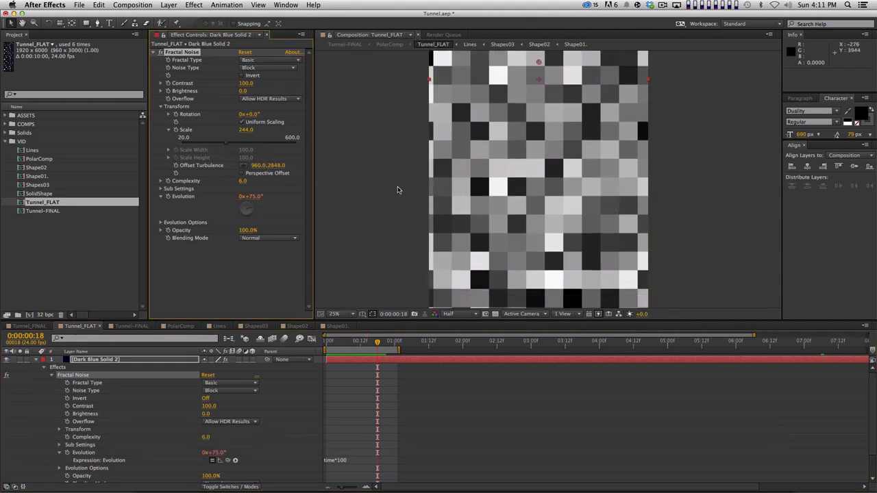
pyautogui.press('super+z')
pyautogui.press('shift')
pyautogui.moveTo(248, 165); pyautogui.dragTo(235, 161)
pyautogui.rightClick(236, 165)
pyautogui.press('Escape')
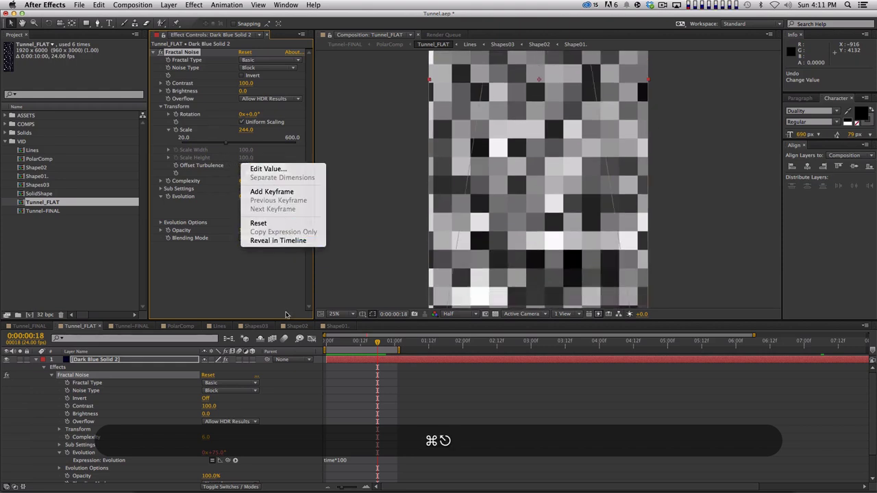
# Keyframe Offset Turbulence at the first frame and set it to 960, 547 at 0:00:09:23, previewing the motion
pyautogui.press('Home')
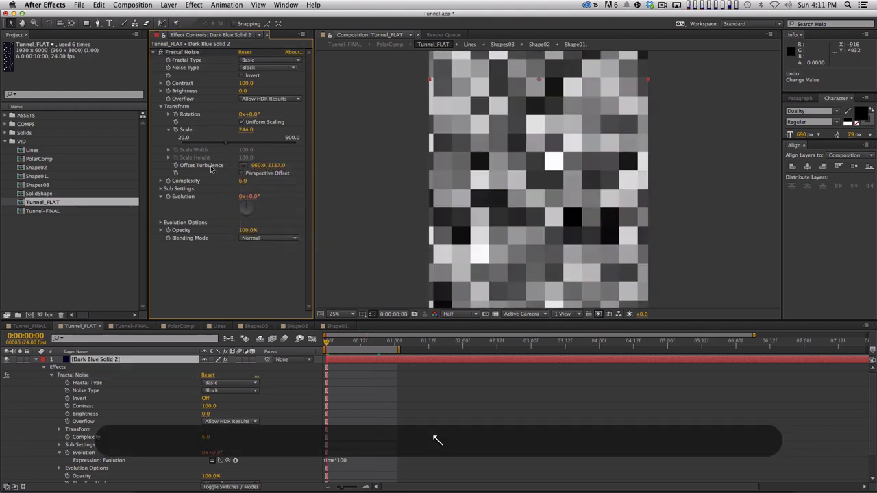
pyautogui.click(174, 154)
pyautogui.press('End')
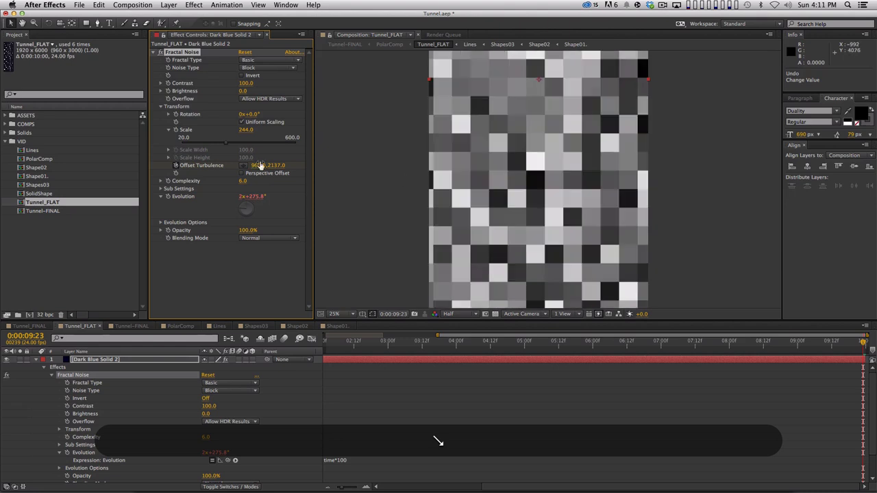
pyautogui.moveTo(271, 165); pyautogui.dragTo(292, 165)
pyautogui.press('shift+KP_0')
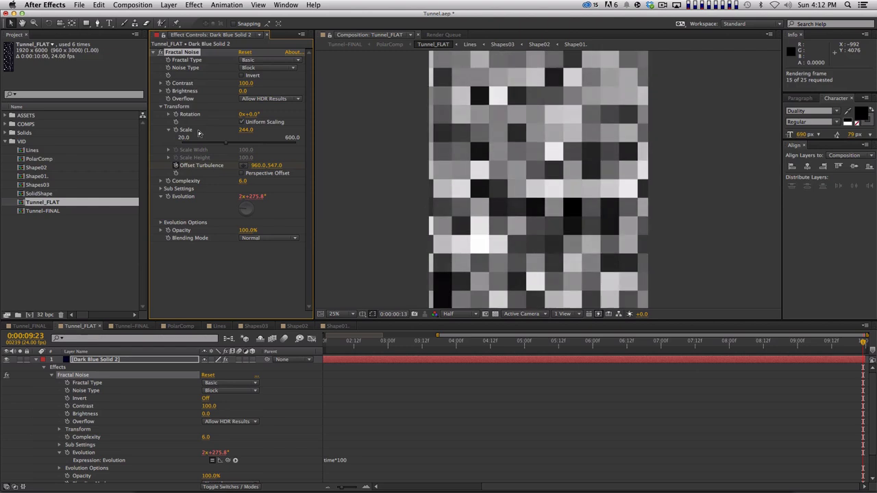
# Reveal the noise layer's keyframed properties, set Offset Turbulence at 0:00:09:23 to 960, -1443, and RAM-preview the motion
pyautogui.press('End')
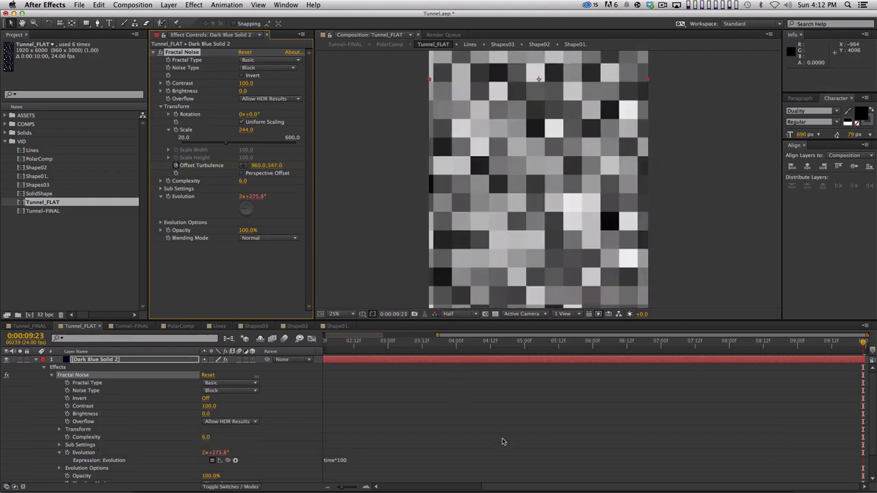
pyautogui.press('u')
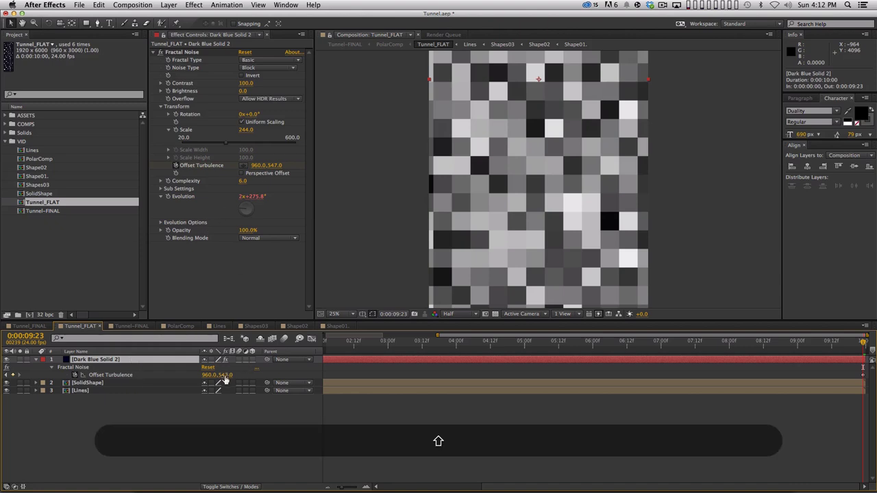
pyautogui.moveTo(226, 376); pyautogui.dragTo(147, 417)
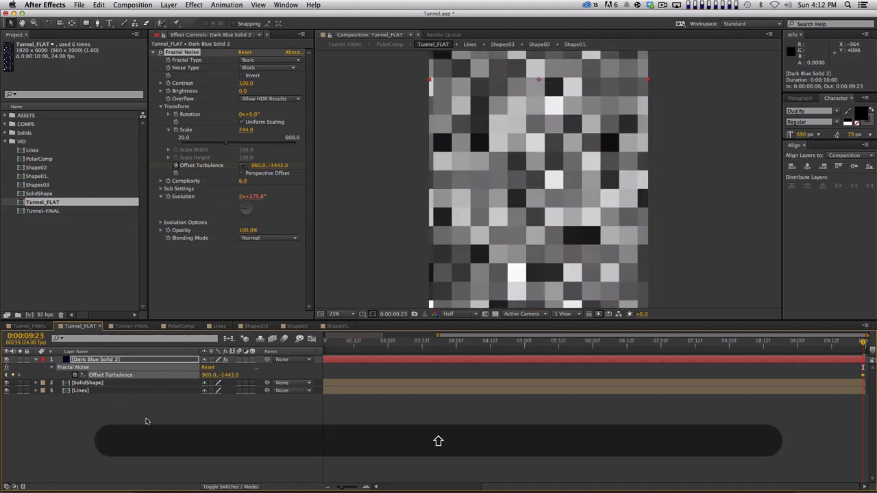
pyautogui.click(200, 413)
pyautogui.press('KP_0')
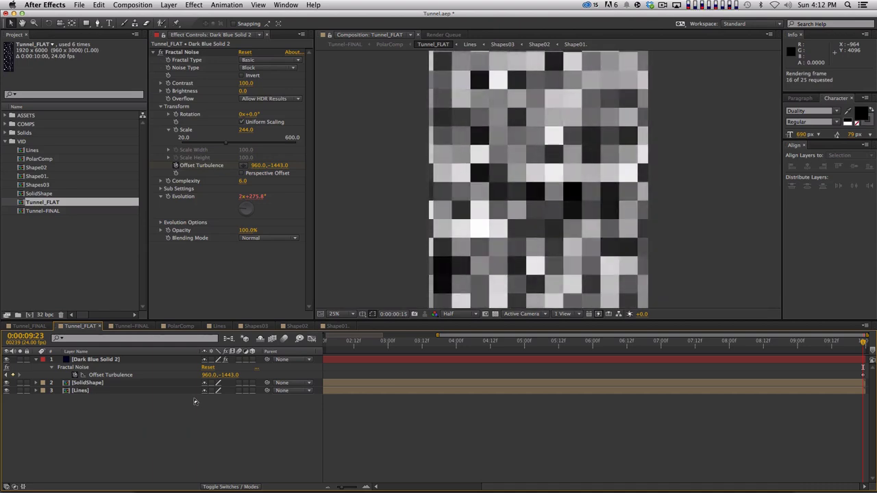
pyautogui.press('space')
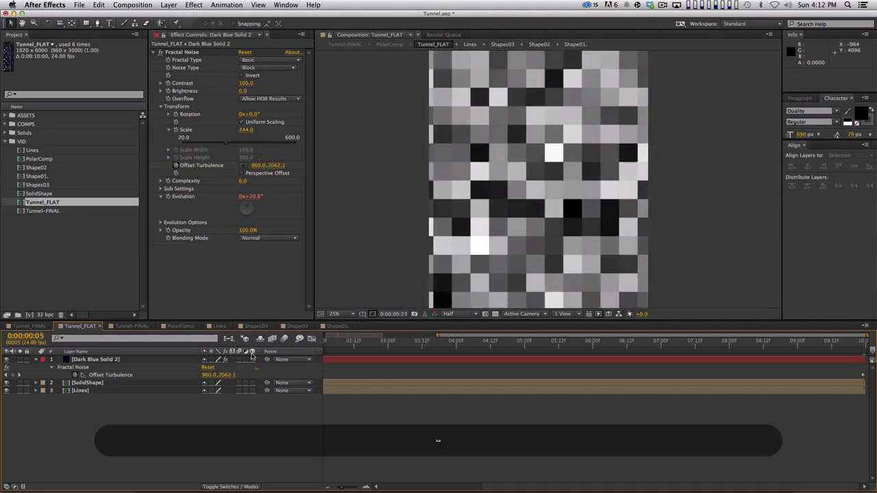
# Set the Offset Turbulence keyframe at 0:00:09:23 to 960, -2903 and RAM-preview the faster drift
pyautogui.press('End')
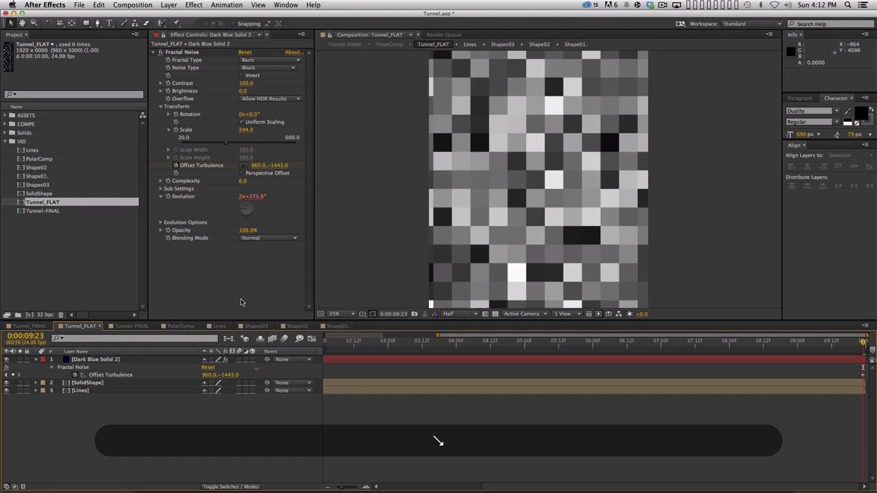
pyautogui.keyDown('shift'); pyautogui.click(221, 375); pyautogui.keyUp('shift')
pyautogui.moveTo(226, 375); pyautogui.dragTo(214, 413)
pyautogui.press('0')
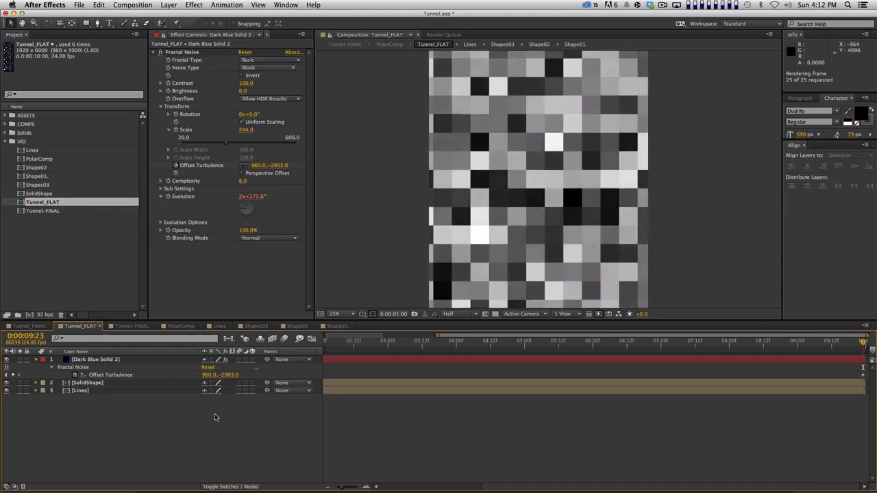
pyautogui.press('space')
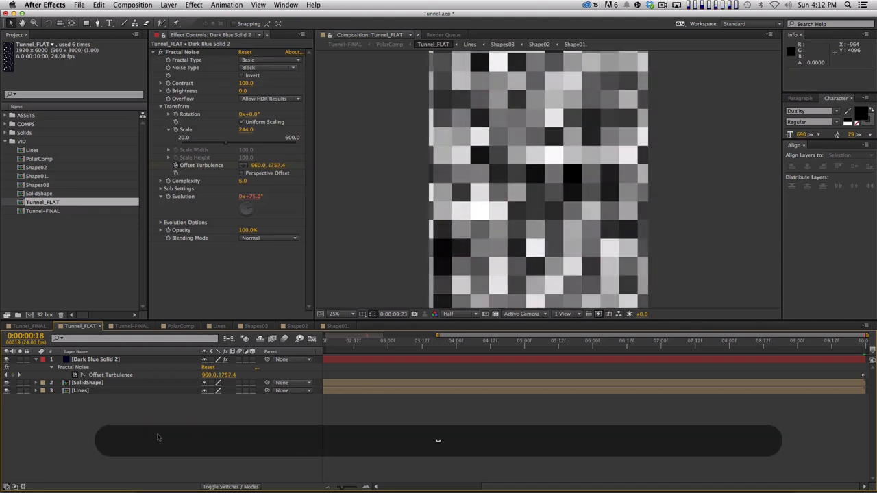
# Show the blending mode and track matte columns, and hide the Dark Blue Solid 2 noise layer
pyautogui.click(123, 360)
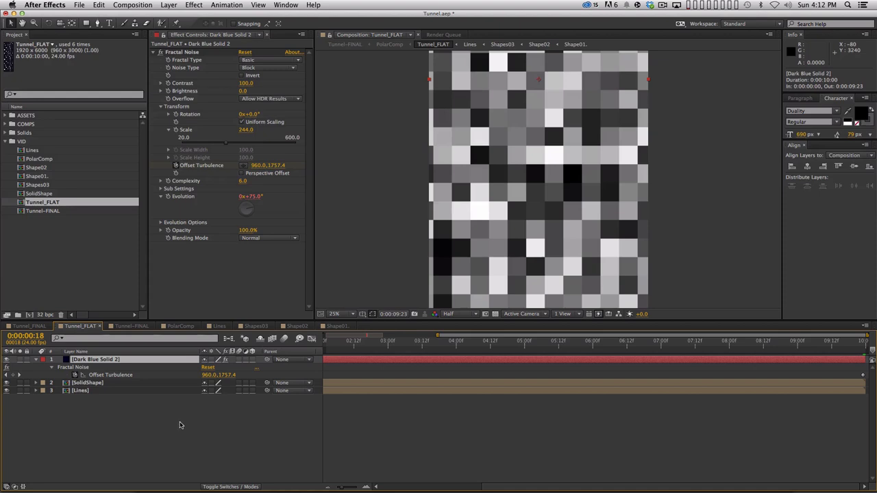
pyautogui.press('F4')
pyautogui.click(261, 383)
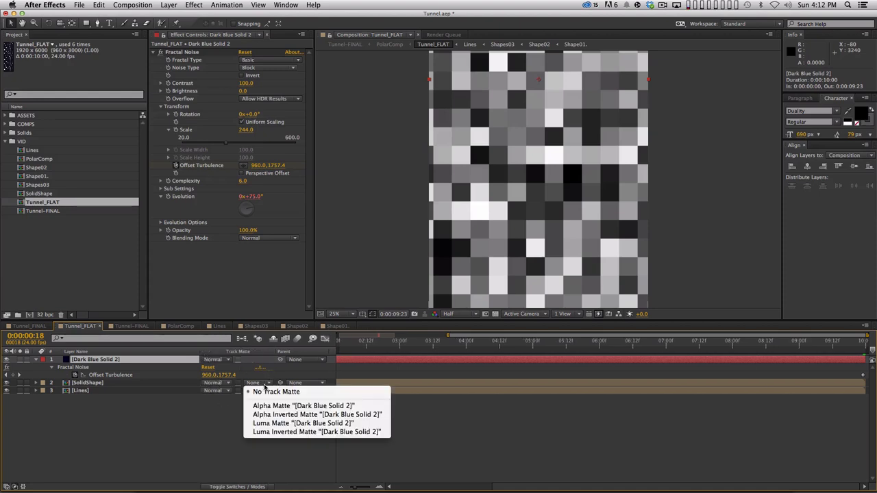
pyautogui.click(244, 427)
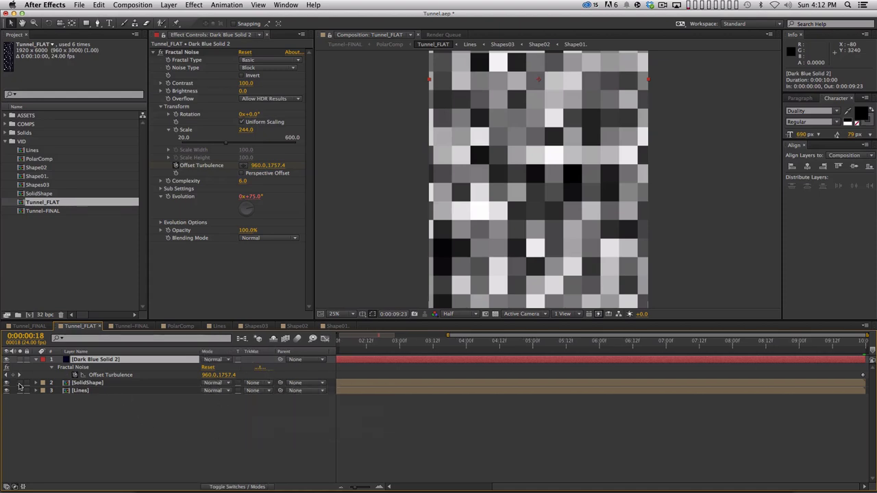
pyautogui.click(7, 359)
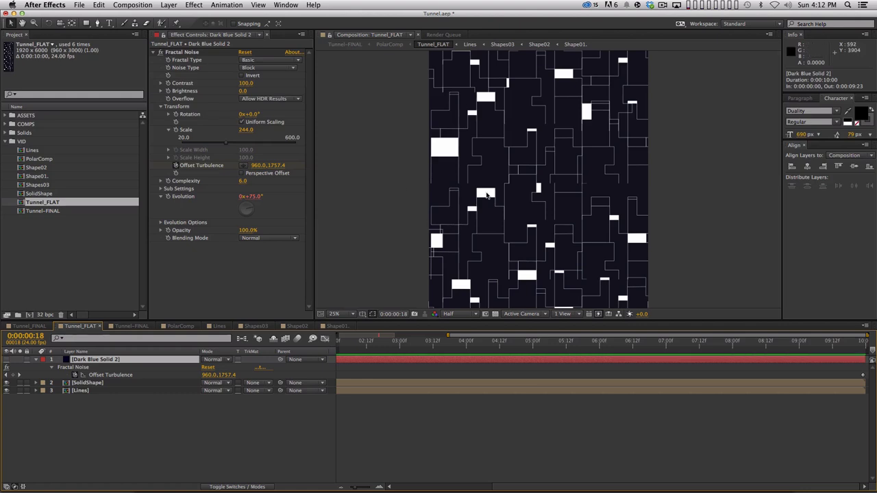
# Solo SolidShape, set its track matte to Luma Matte "[Dark Blue Solid 2]", and preview the result
pyautogui.click(20, 382)
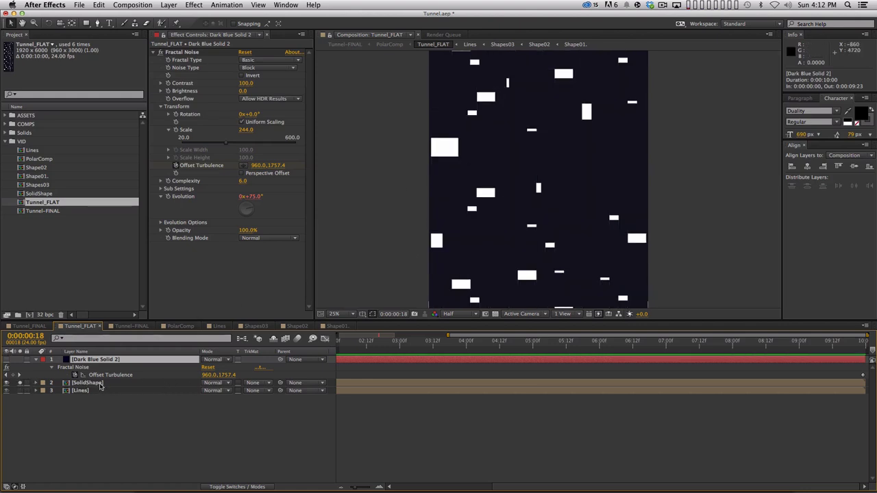
pyautogui.click(266, 386)
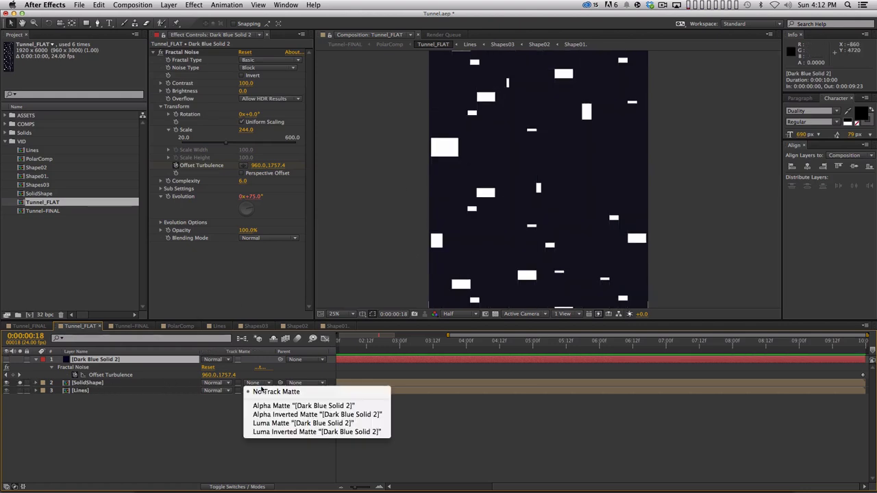
pyautogui.click(281, 423)
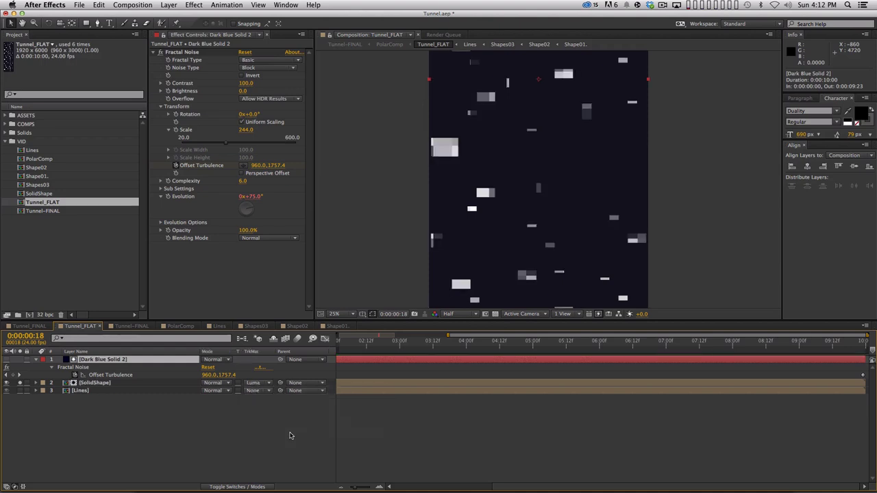
pyautogui.press('shift')
pyautogui.press('shift+KP_0')
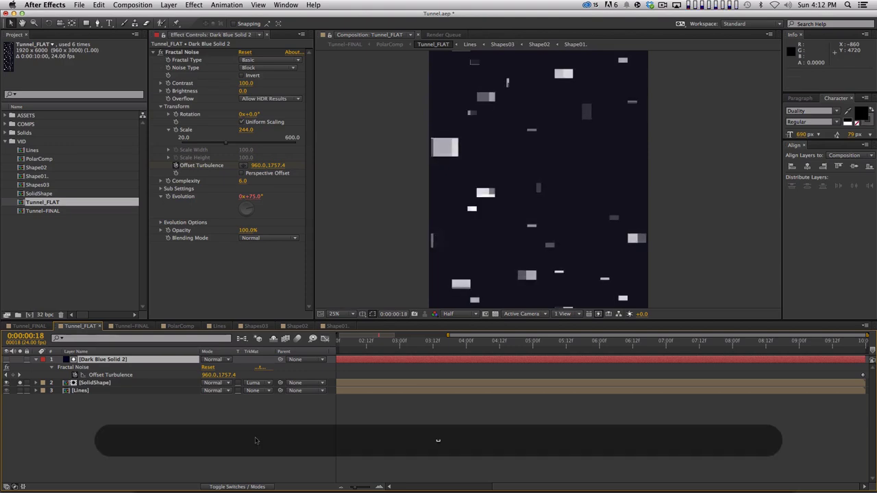
# Extend the work area's end to 0:00:03:02 and RAM-preview the matted shapes
pyautogui.hotkey('shift', 'End')
pyautogui.hotkey('shift', 'pagedown')
pyautogui.hotkey('shift', 'pagedown')
pyautogui.hotkey('shift', 'pagedown')
pyautogui.hotkey('shift', 'pagedown')
pyautogui.hotkey('shift', 'pagedown')
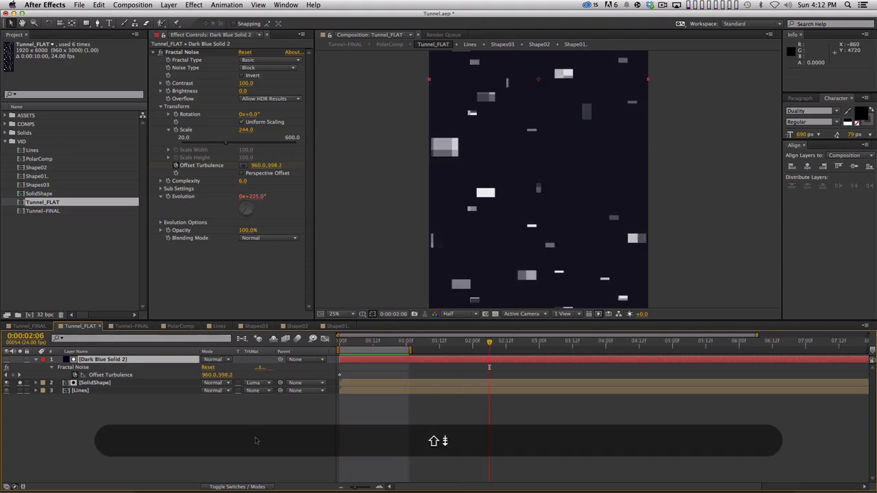
pyautogui.press('n')
pyautogui.press('KP_0')
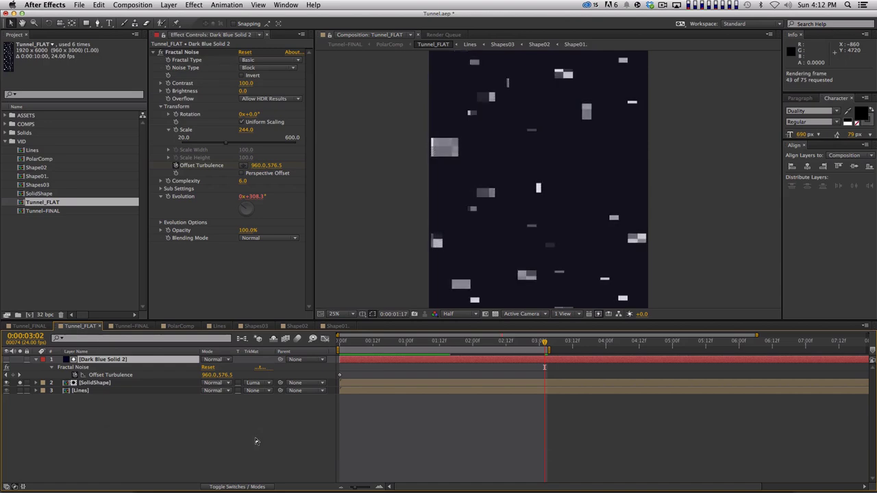
pyautogui.press('space')
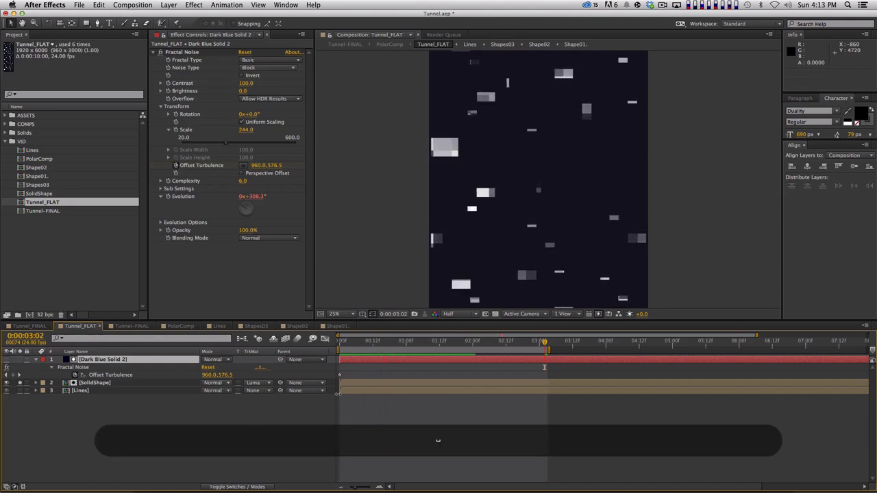
# Return to the first frame and set the SolidShape layer's Opacity to 70%
pyautogui.click(323, 414)
pyautogui.press('Home')
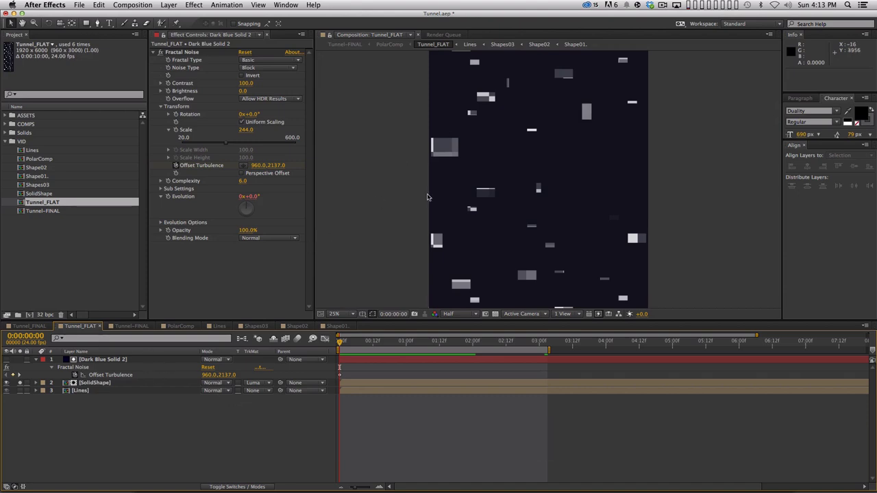
pyautogui.click(113, 383)
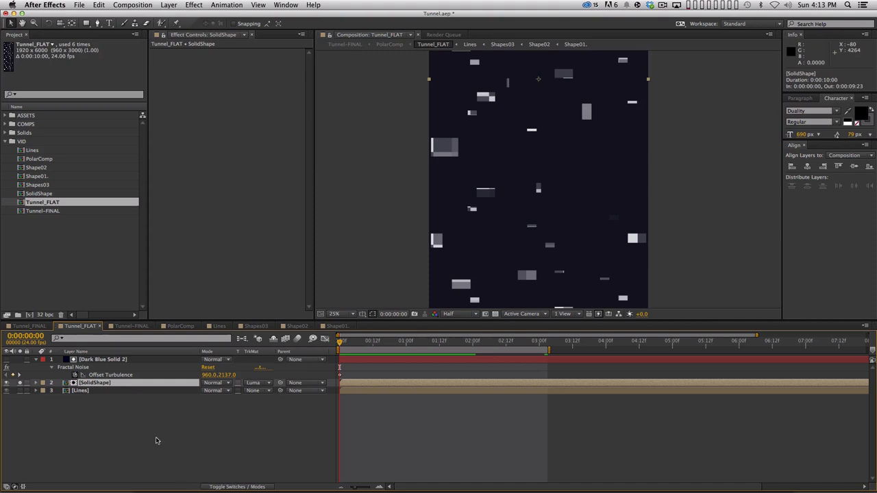
pyautogui.press('t')
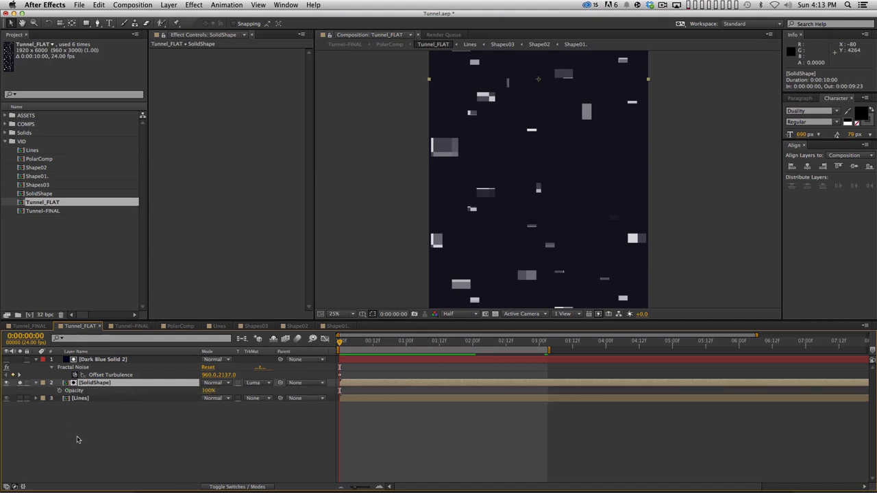
pyautogui.moveTo(206, 391); pyautogui.dragTo(210, 363)
pyautogui.write('70')
pyautogui.press('Return')
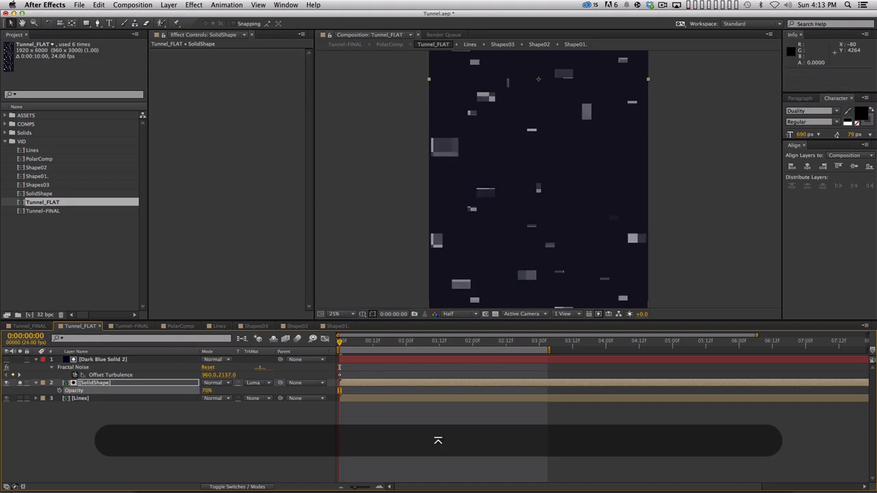
# Add the expression wiggle(10,20); to the SolidShape layer's Opacity and RAM-preview the flicker
pyautogui.keyDown('alt'); pyautogui.click(59, 390); pyautogui.keyUp('alt')
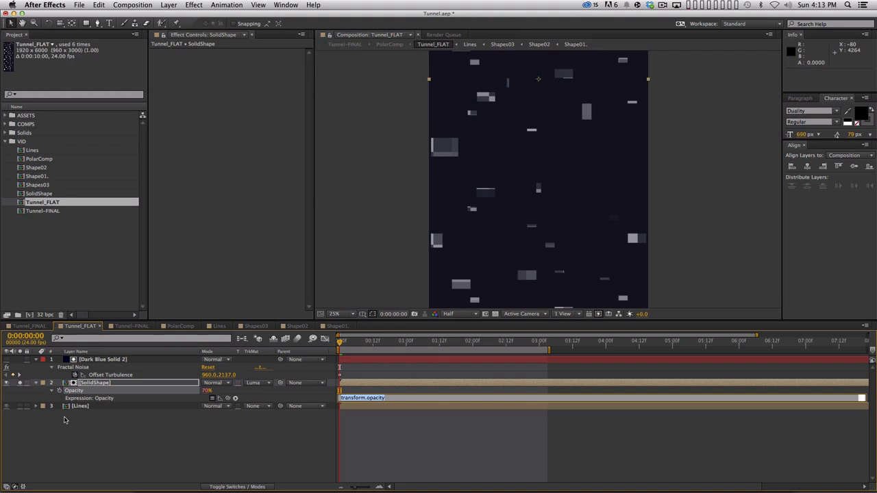
pyautogui.write('wi')
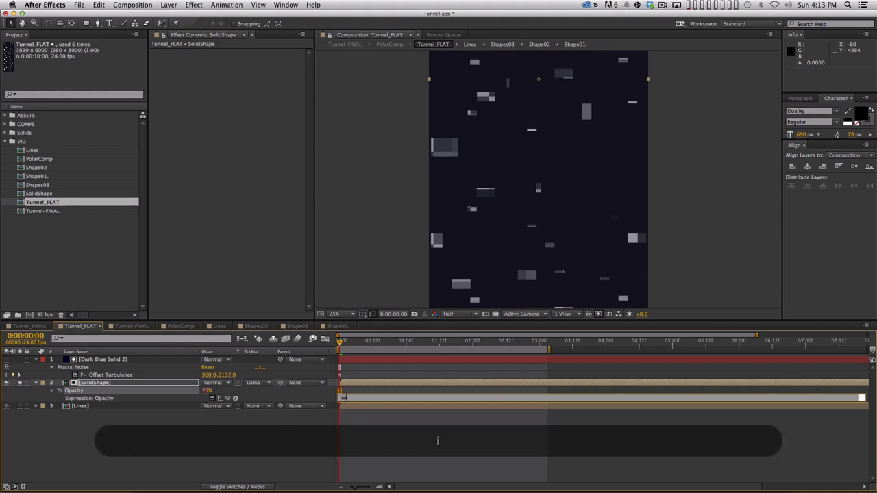
pyautogui.write('ggle(')
pyautogui.press('BackSpace')
pyautogui.hotkey('shift', 'BackSpace')
pyautogui.write(')')
pyautogui.press('BackSpace')
pyautogui.hotkey('shift', 'BackSpace')
pyautogui.write('(')
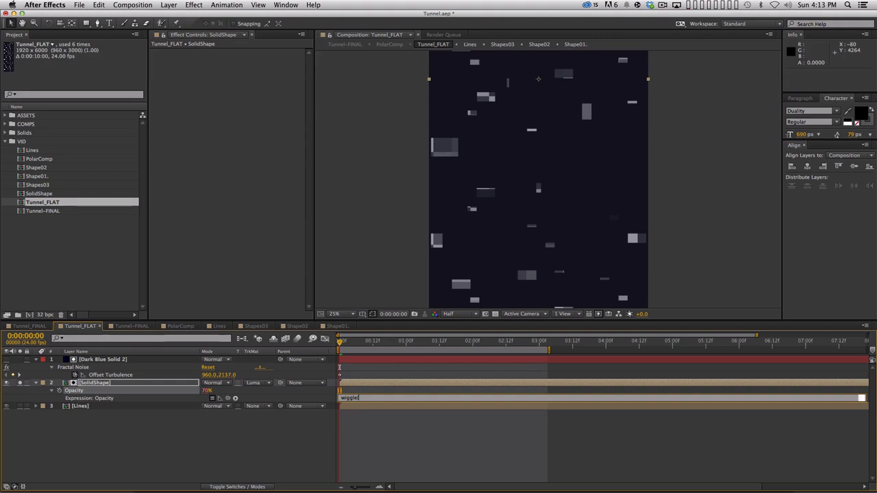
pyautogui.write('10,20')
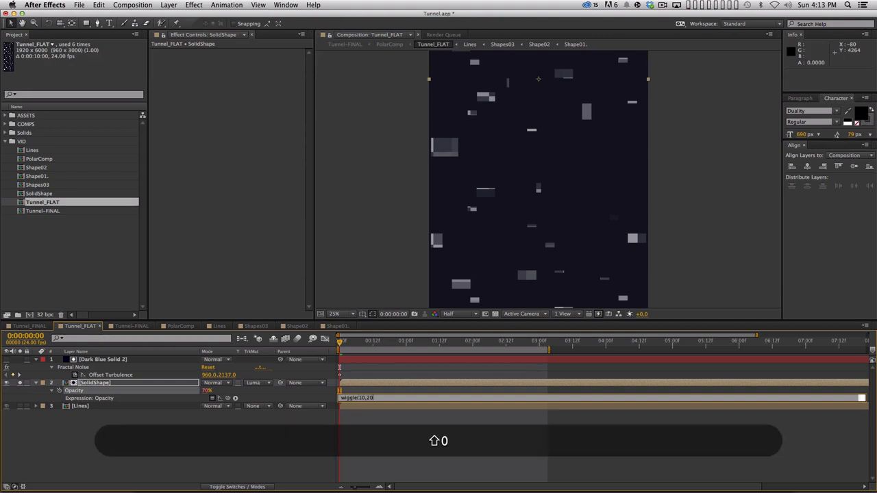
pyautogui.write(');')
pyautogui.press('KP_Enter')
pyautogui.press('KP_0')
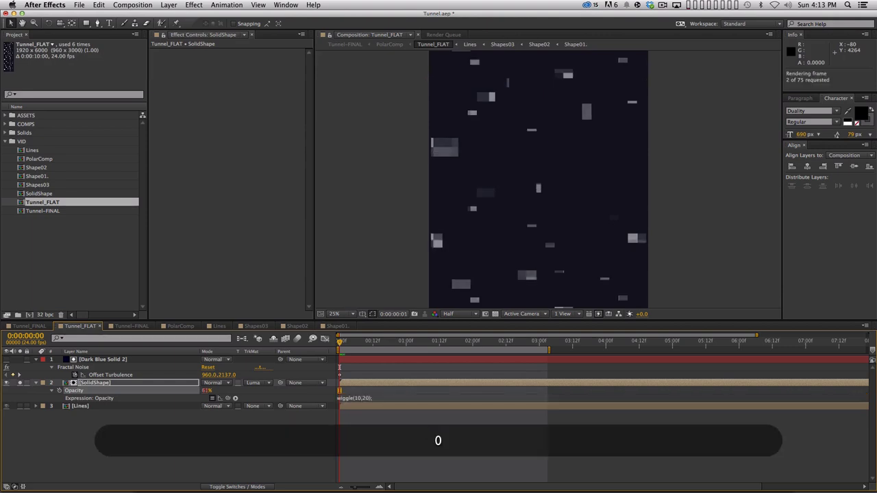
pyautogui.press('space')
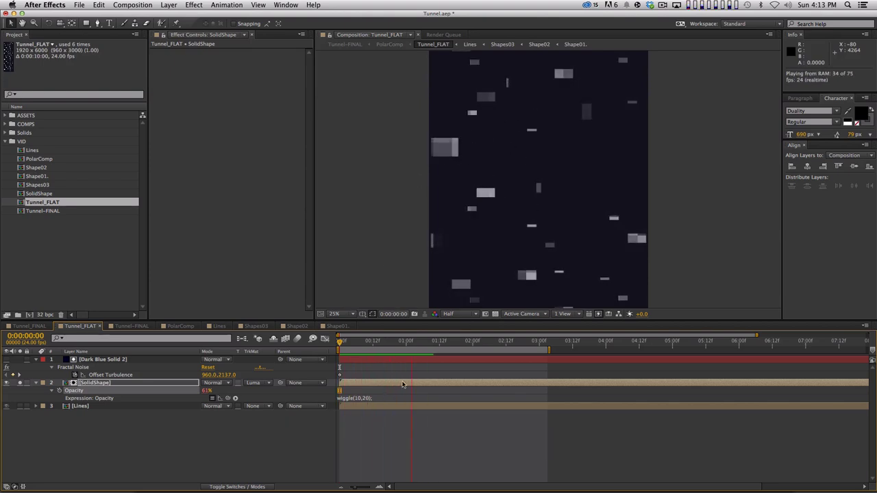
# Change the SolidShape Opacity expression to wiggle(10,40); and RAM-preview the stronger flicker
pyautogui.click(438, 398)
pyautogui.click(367, 397)
pyautogui.press('Delete')
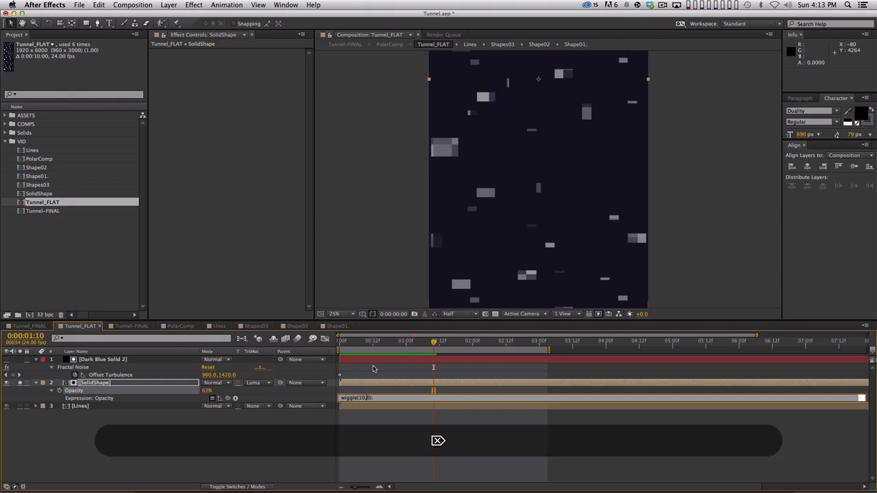
pyautogui.write('4')
pyautogui.press('KP_Enter')
pyautogui.press('KP_0')
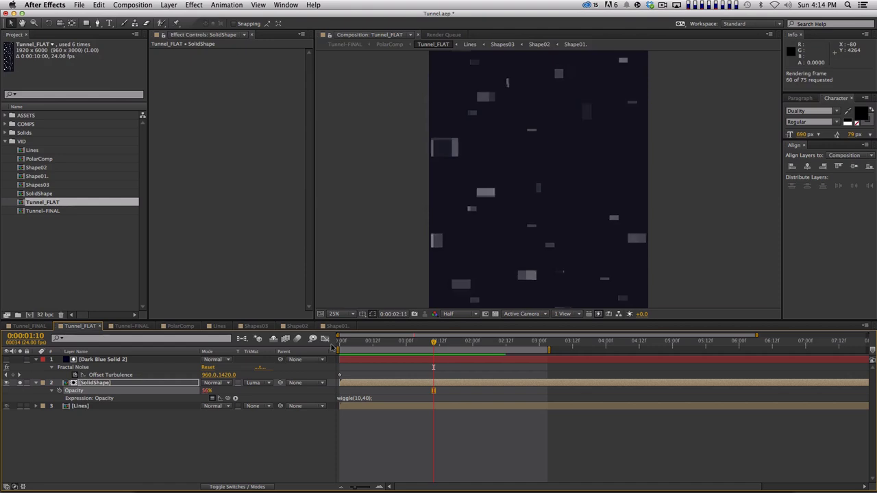
pyautogui.press('space')
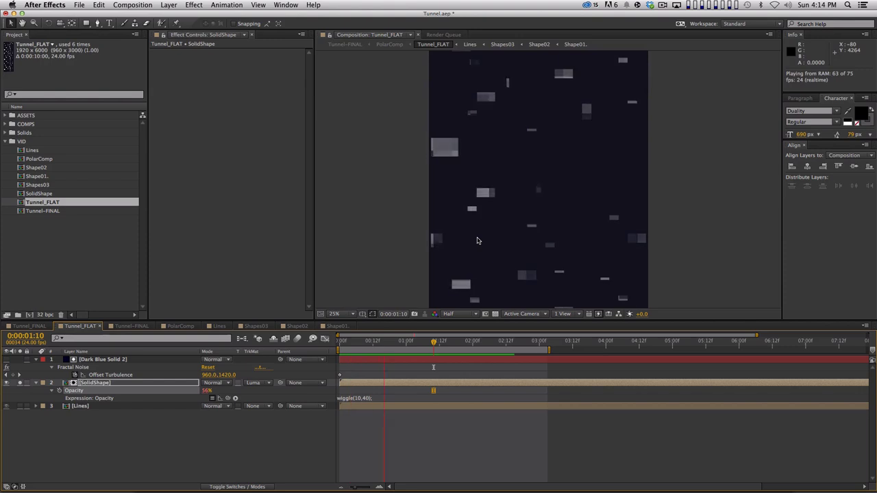
pyautogui.press('space')
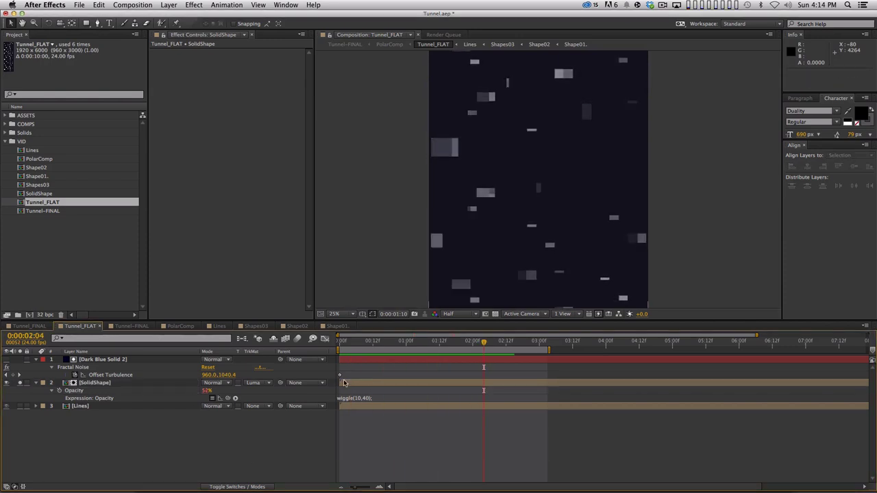
# Bring the Lines layer back into view alongside SolidShape and play the combined composition
pyautogui.click(6, 406)
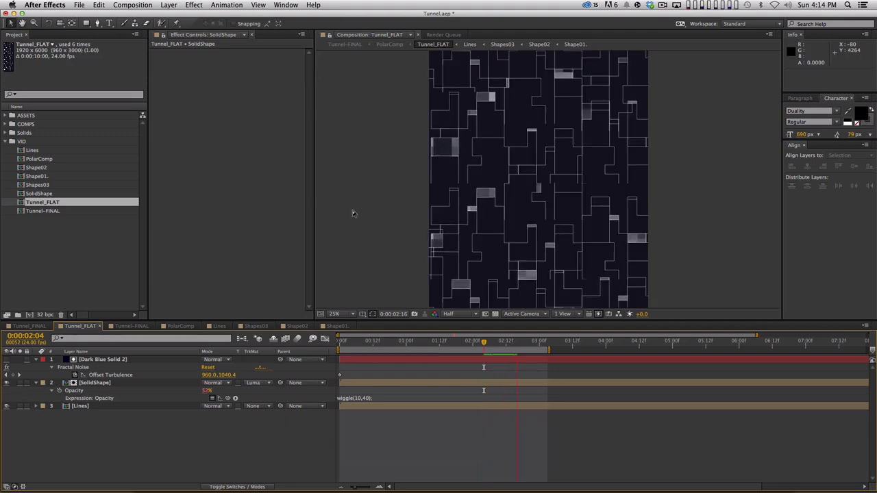
pyautogui.press('space')
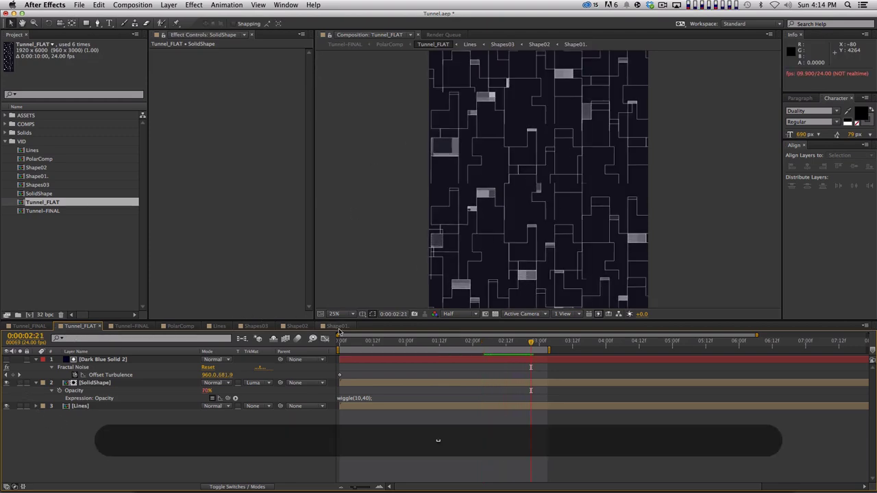
# Switch to the Tunnel-FINAL composition and RAM-preview the tunnel with the flickering solid shapes
pyautogui.click(126, 326)
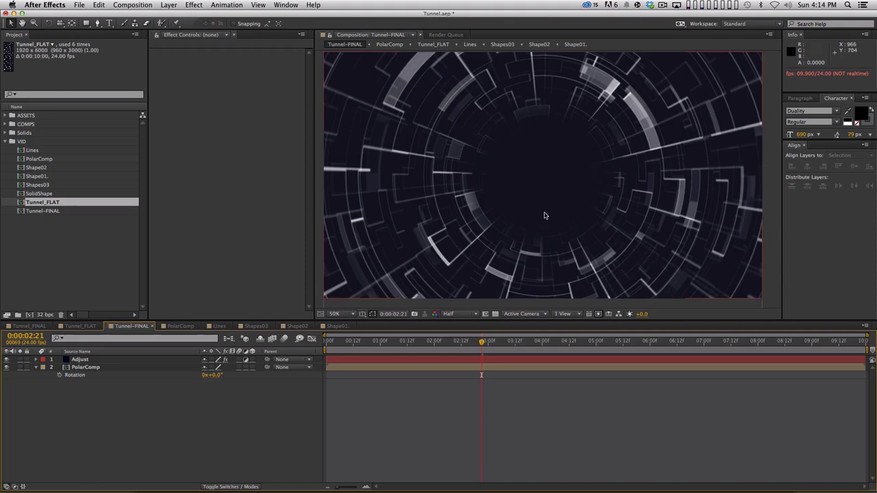
pyautogui.press('KP_0')
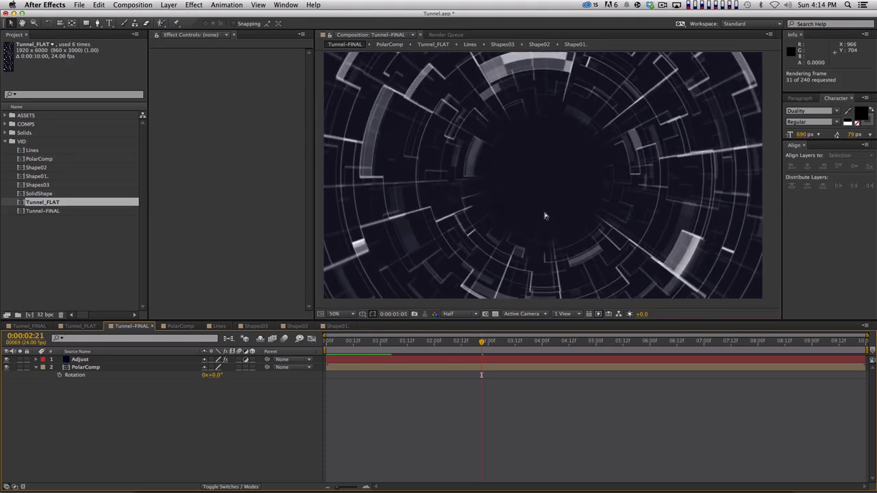
pyautogui.press('space')
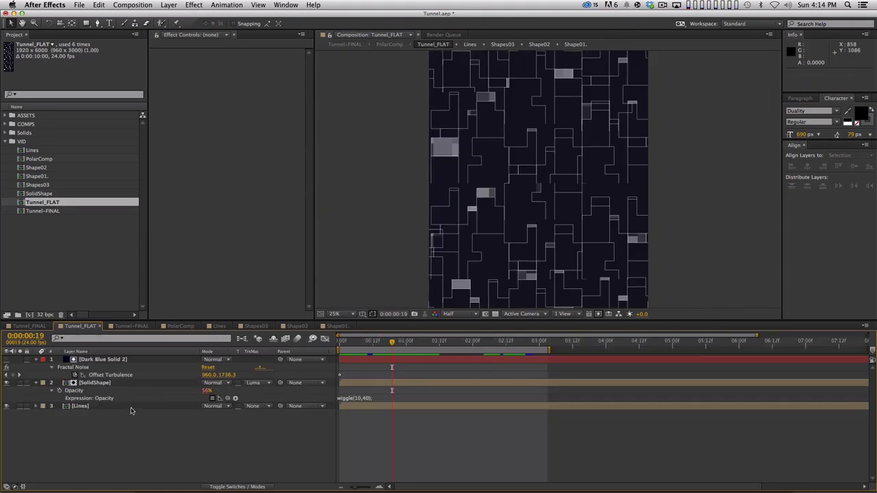
# Drill down from Tunnel_FLAT through the nested line compositions to Shape01. and examine all of its shape layers
pyautogui.doubleClick(115, 375)
pyautogui.doubleClick(115, 382)
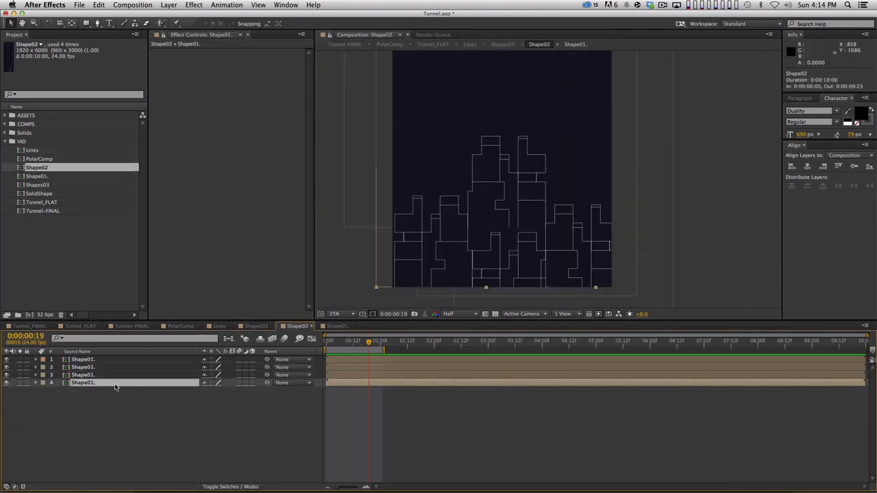
pyautogui.doubleClick(118, 384)
pyautogui.press('super+a')
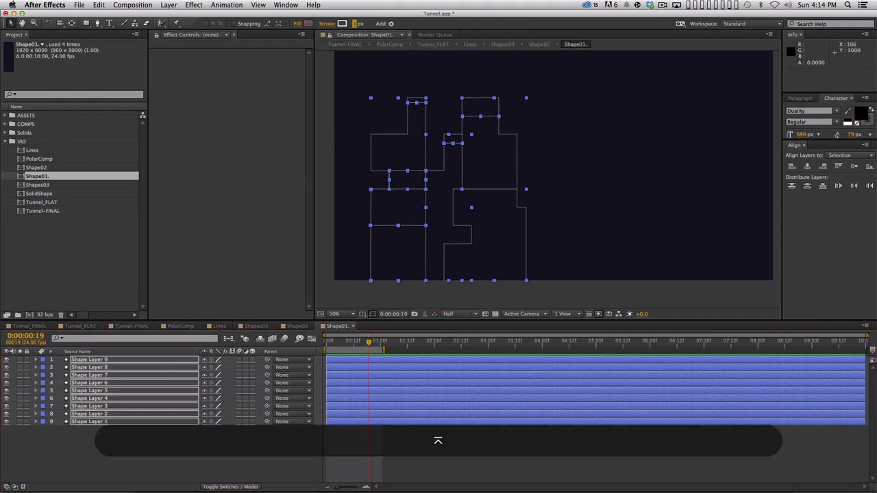
pyautogui.press('super+shift+a')
# Return to the Tunnel-FINAL composition and RAM-preview its opening frames again
pyautogui.click(118, 327)
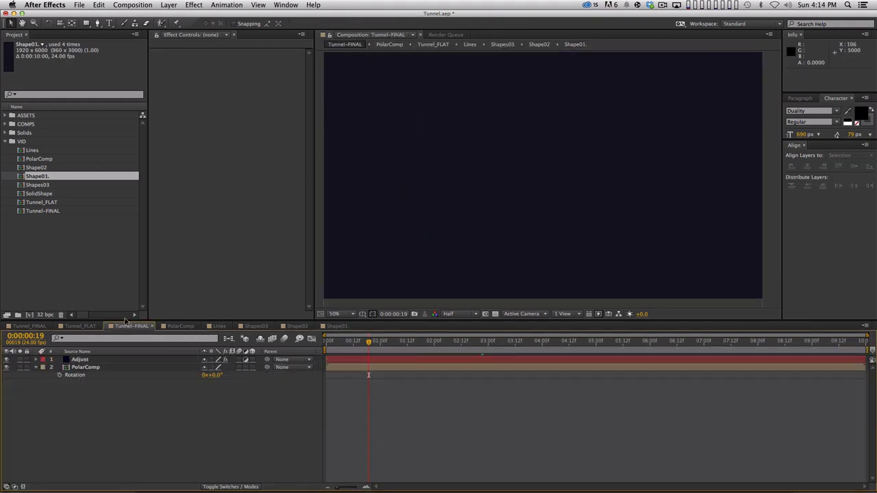
pyautogui.press('0')
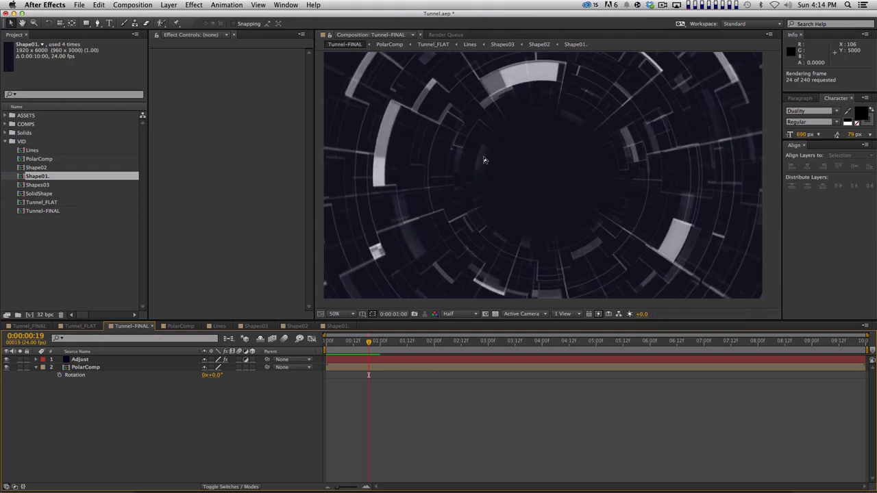
pyautogui.press('space')
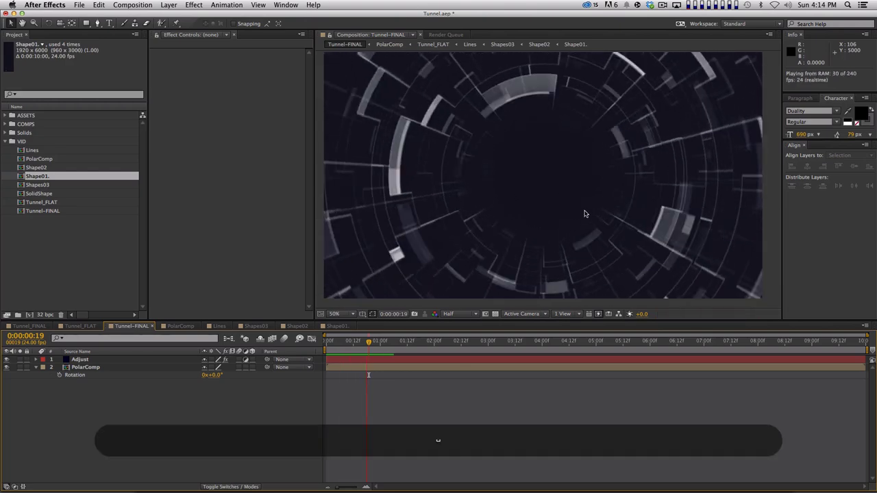
pyautogui.press('KP_0')
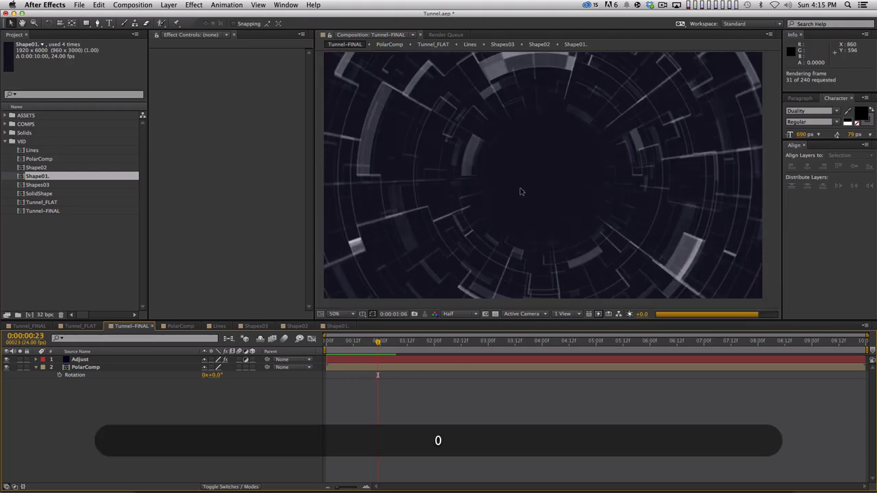
# Scrub the Tunnel_FINAL reference composition between about 0:00:03:13 and 0:00:04:15 and inspect the DOF layer's Camera Lens Blur settings
pyautogui.hotkey('shift', ',')
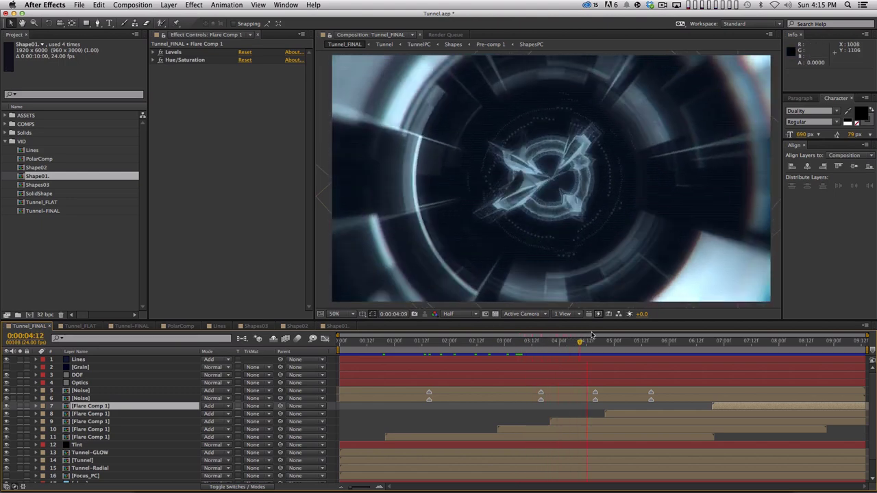
pyautogui.moveTo(527, 342); pyautogui.dragTo(546, 343)
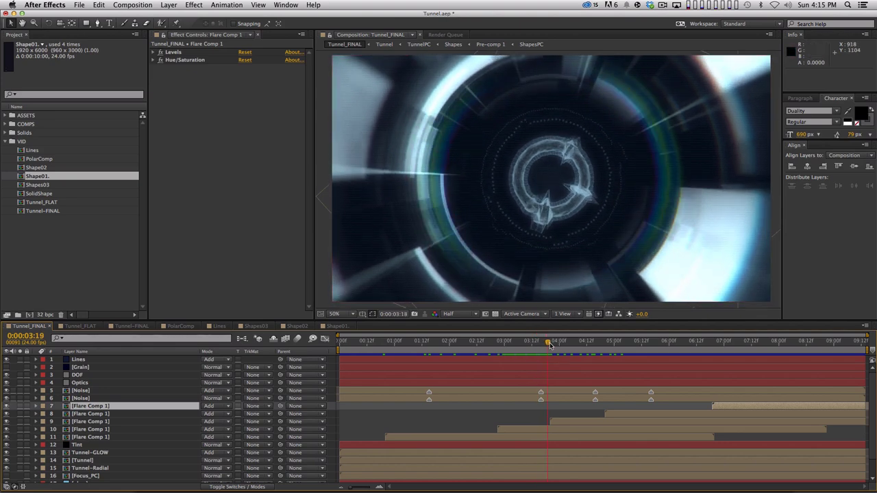
pyautogui.moveTo(550, 344); pyautogui.dragTo(589, 341)
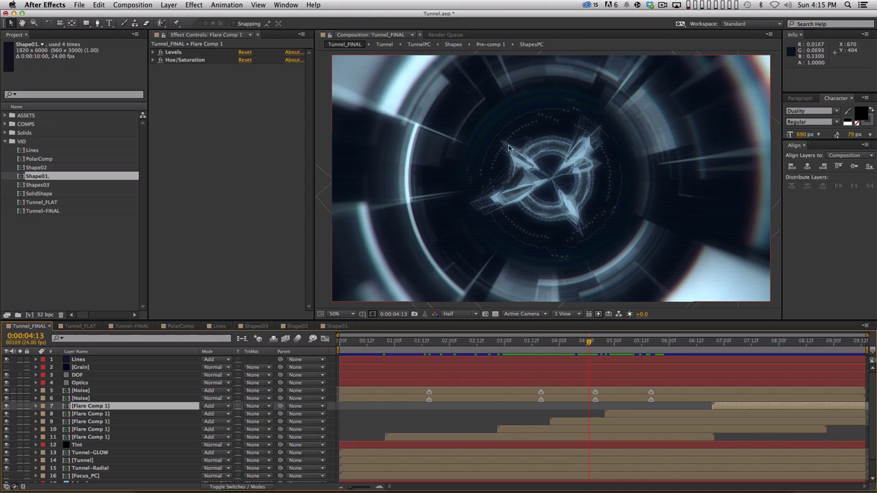
pyautogui.click(77, 375)
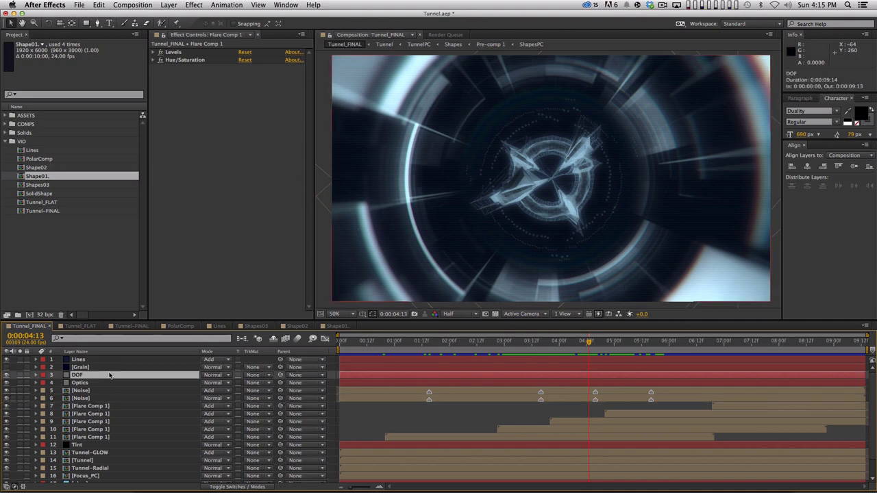
pyautogui.click(532, 341)
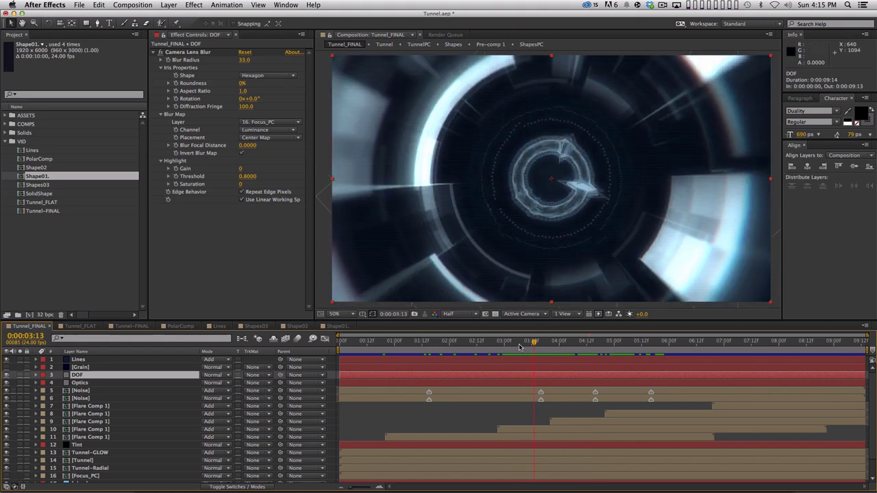
pyautogui.moveTo(520, 346); pyautogui.dragTo(593, 344)
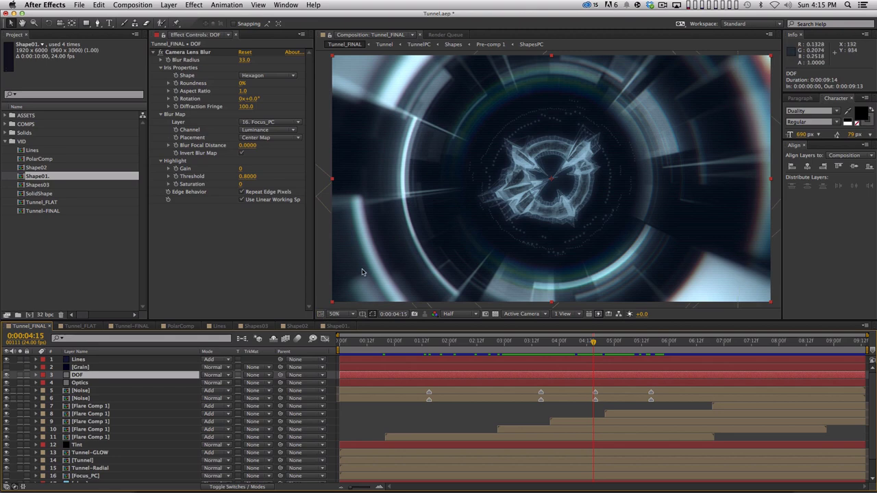
# Go back to the Tunnel-FINAL composition, move to frame 0:00:00:08, and RAM-preview a longer stretch of the tunnel
pyautogui.click(141, 326)
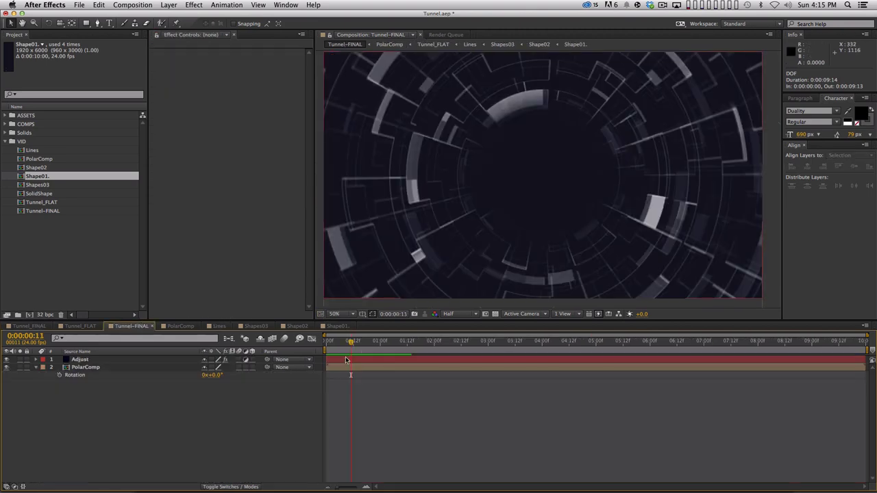
pyautogui.moveTo(352, 342)
pyautogui.mouseDown()
pyautogui.moveTo(395, 343)
pyautogui.moveTo(344, 343)
pyautogui.mouseUp()
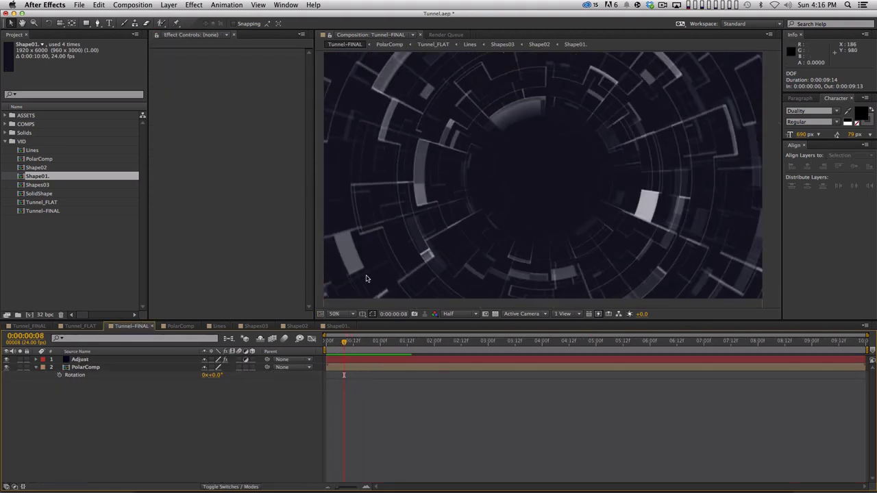
pyautogui.press('0')
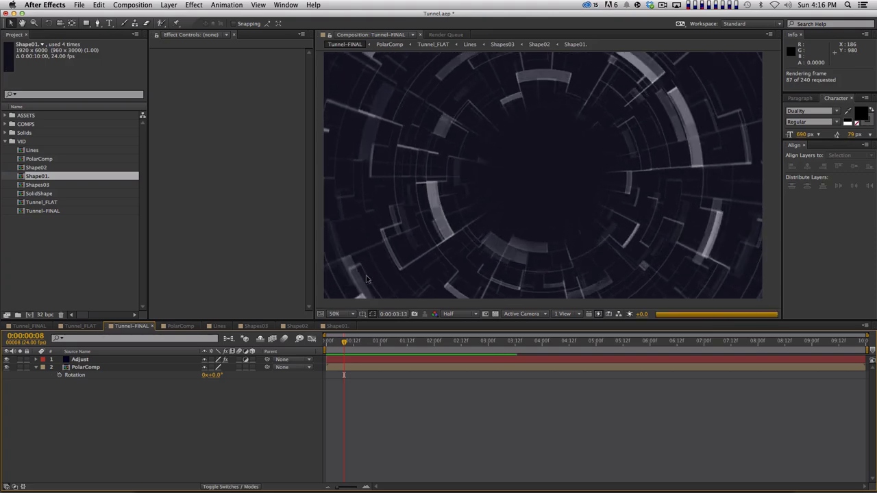
pyautogui.press('space')
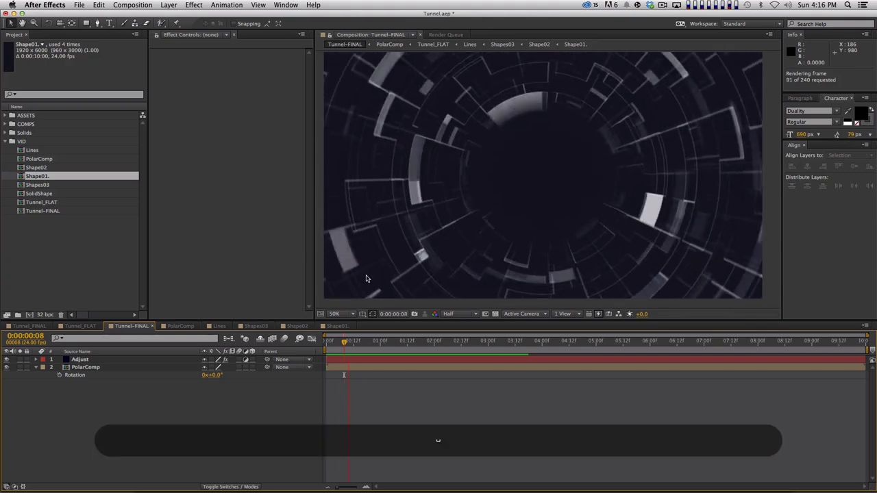